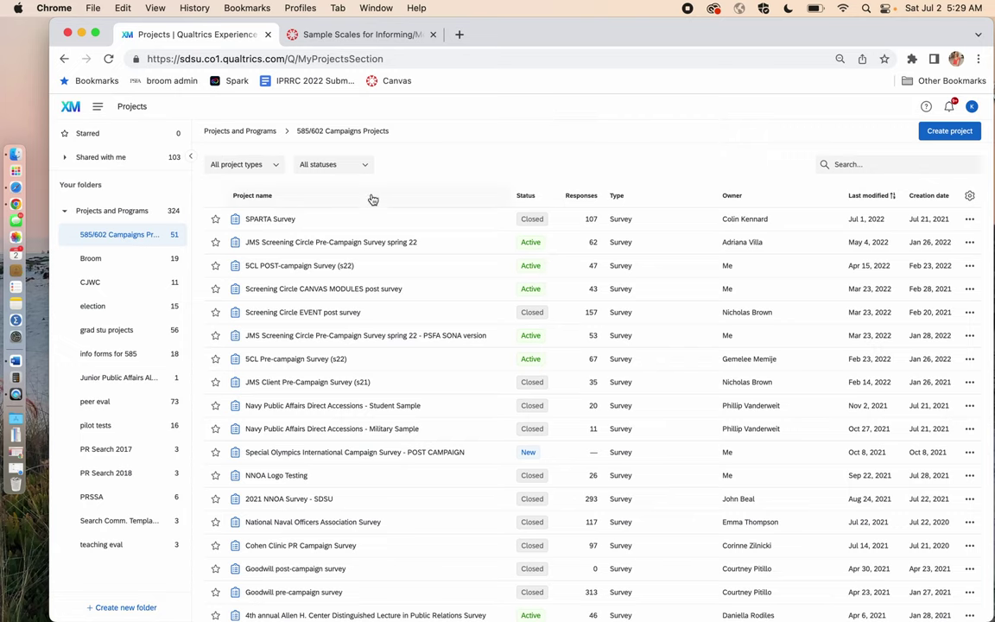
# - Open the SPARTA Survey project and look over its consent message and the start of its survey questions
pyautogui.click(277, 220)
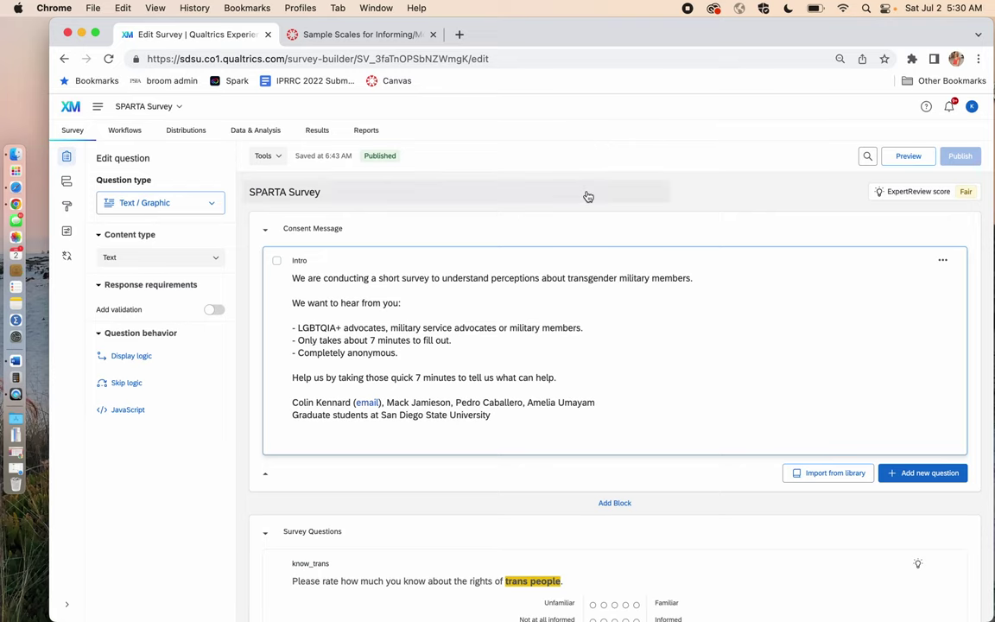
pyautogui.scroll(-3, 587, 197)
pyautogui.scroll(-5, 467, 268)
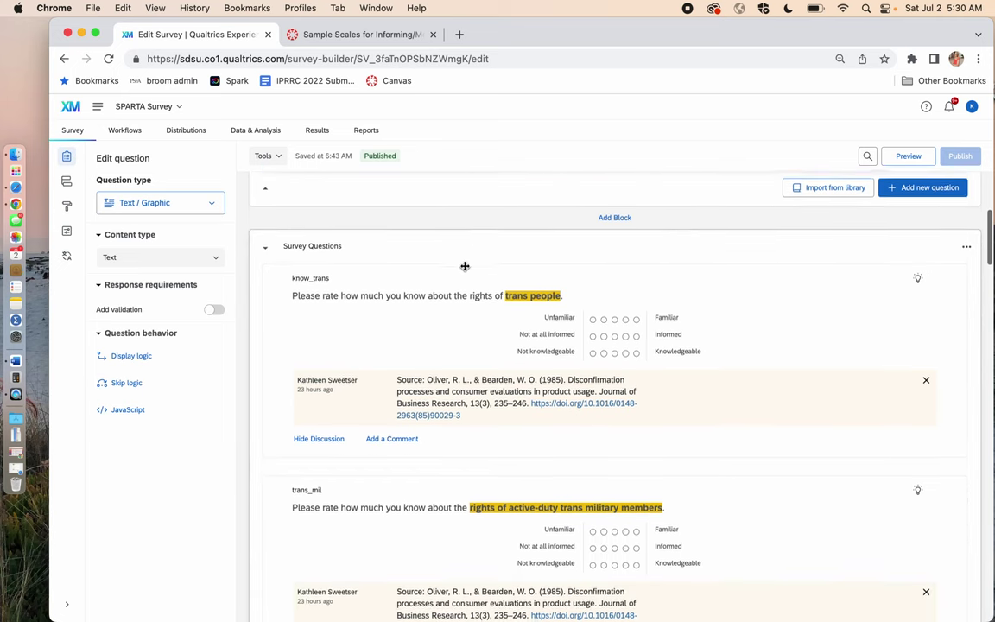
pyautogui.scroll(7, 464, 266)
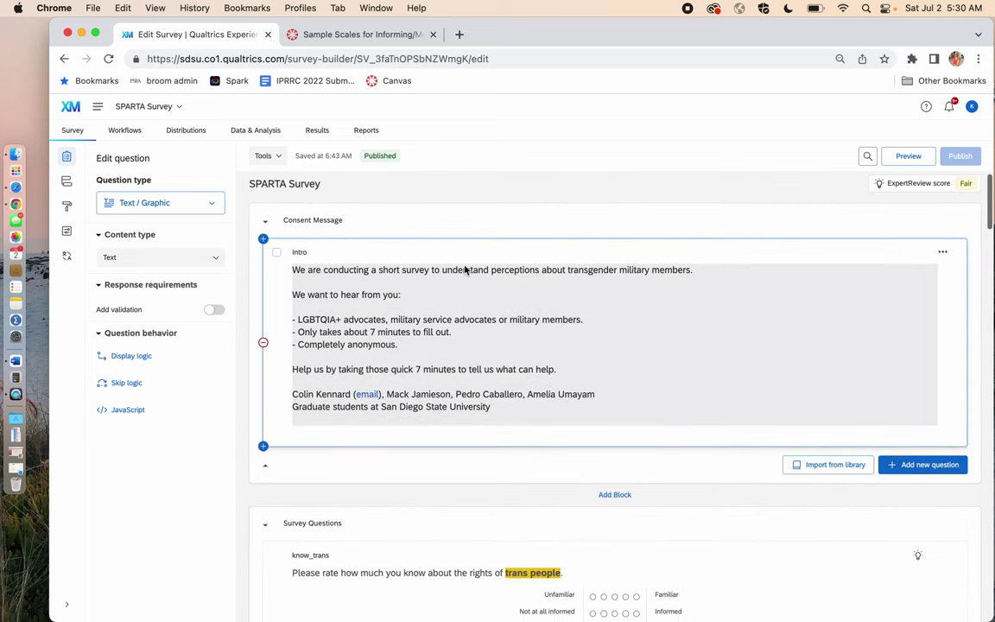
pyautogui.scroll(-5, 436, 351)
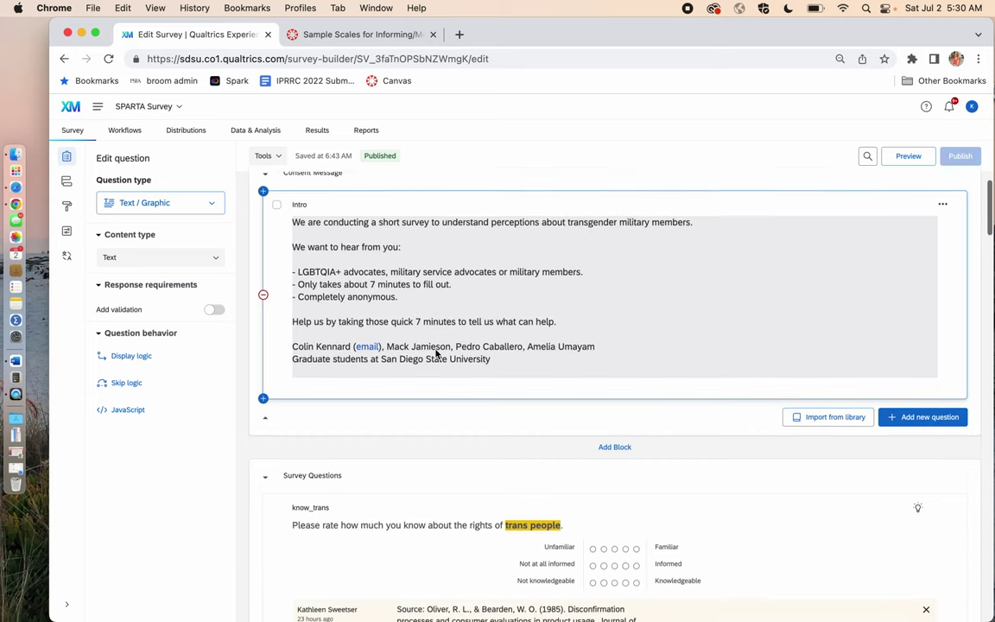
# - Collapse and re-expand the Survey Questions block, and select the know_trans question to view its matrix settings
pyautogui.click(265, 327)
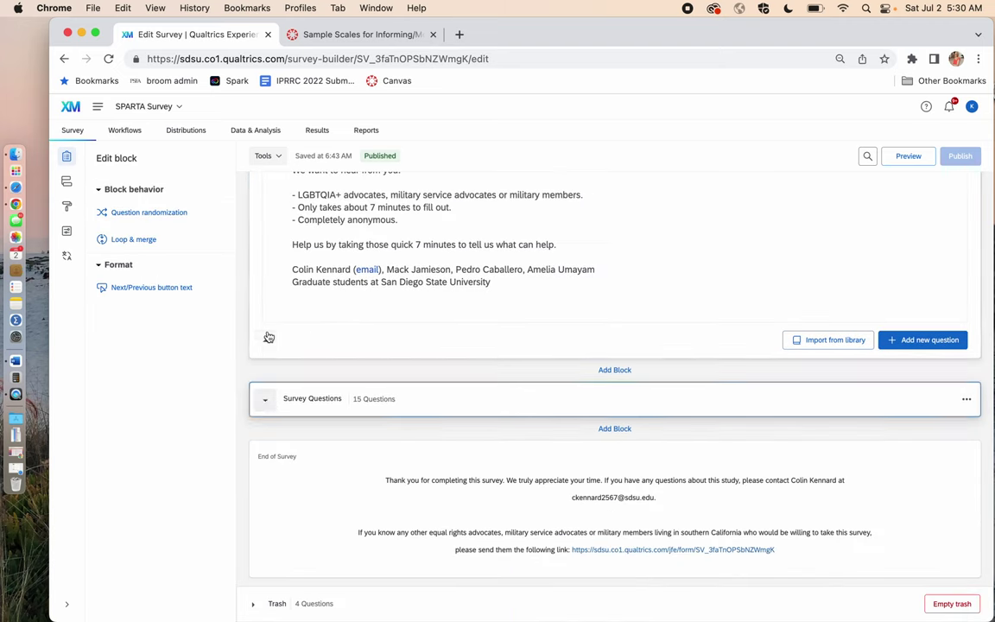
pyautogui.click(267, 408)
pyautogui.scroll(-3, 368, 414)
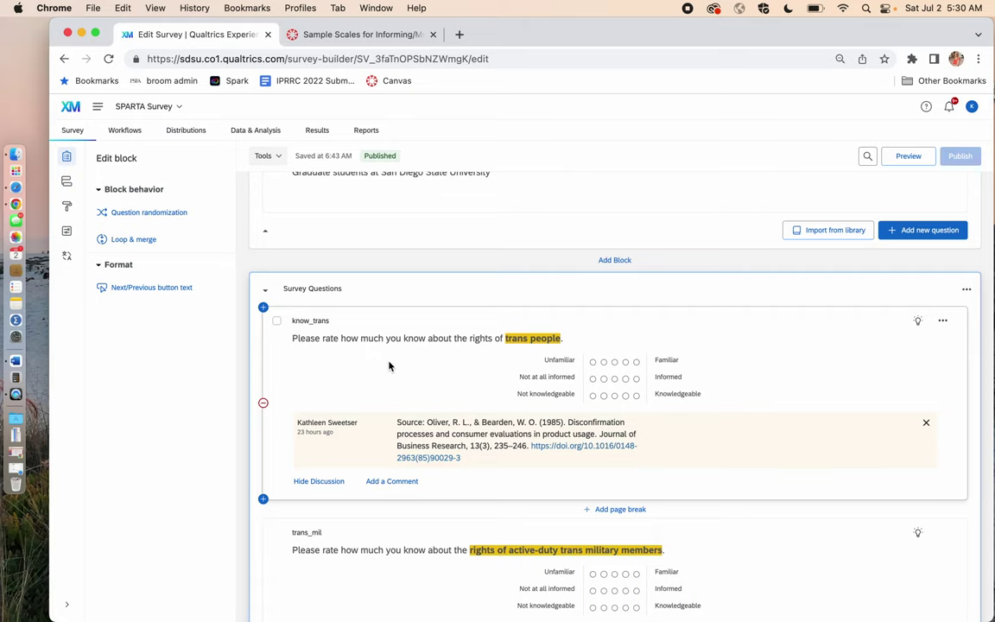
pyautogui.scroll(-1, 388, 366)
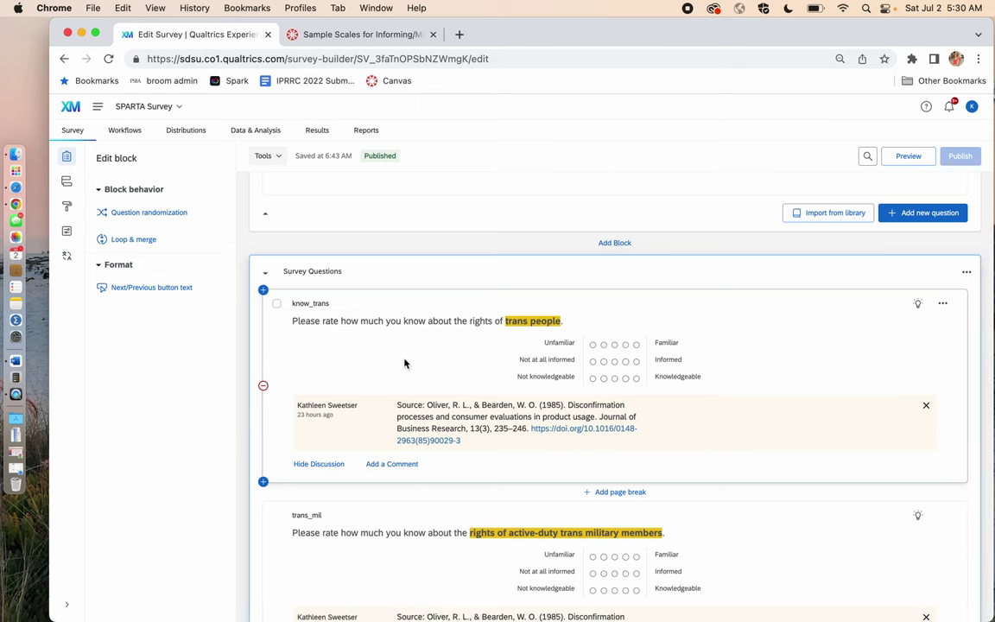
pyautogui.click(394, 368)
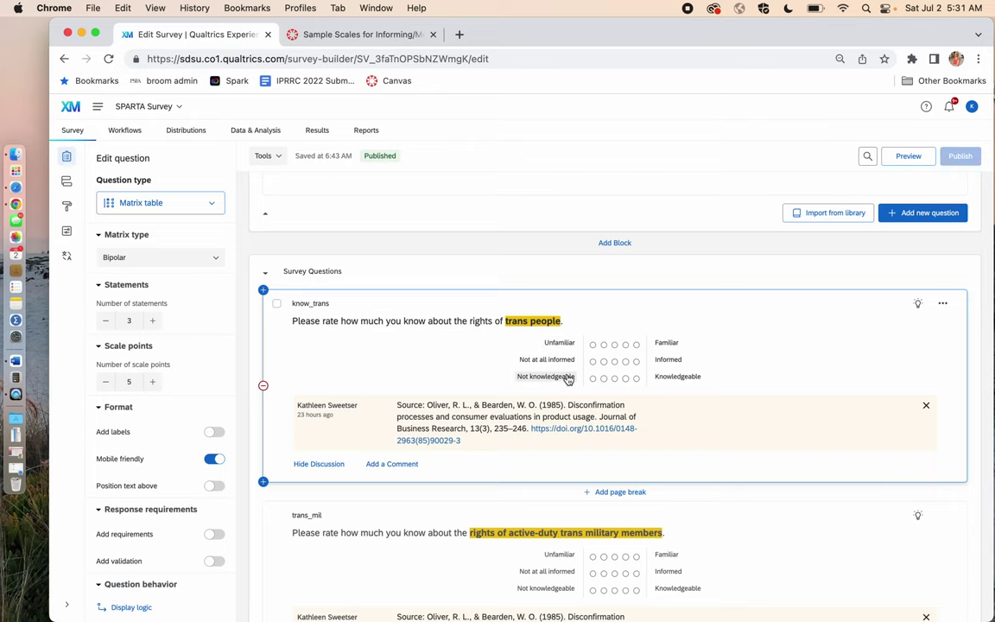
# - Compare the wording, answer scales and cited sources of the know_trans, trans_mil and trans_SPARTA knowledge questions
pyautogui.scroll(-2, 567, 377)
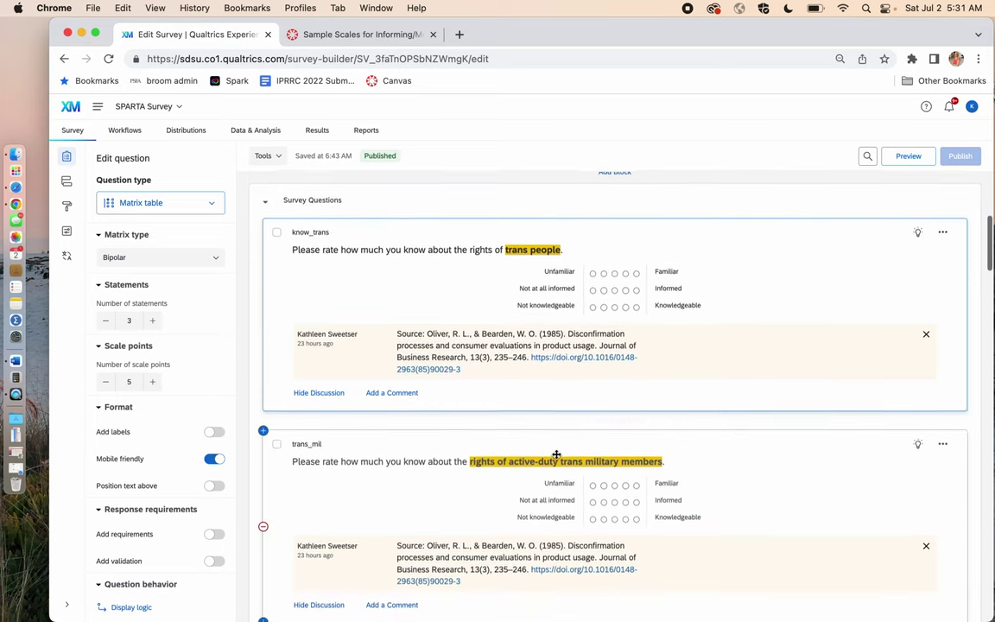
pyautogui.scroll(-2, 558, 458)
pyautogui.scroll(-5, 558, 458)
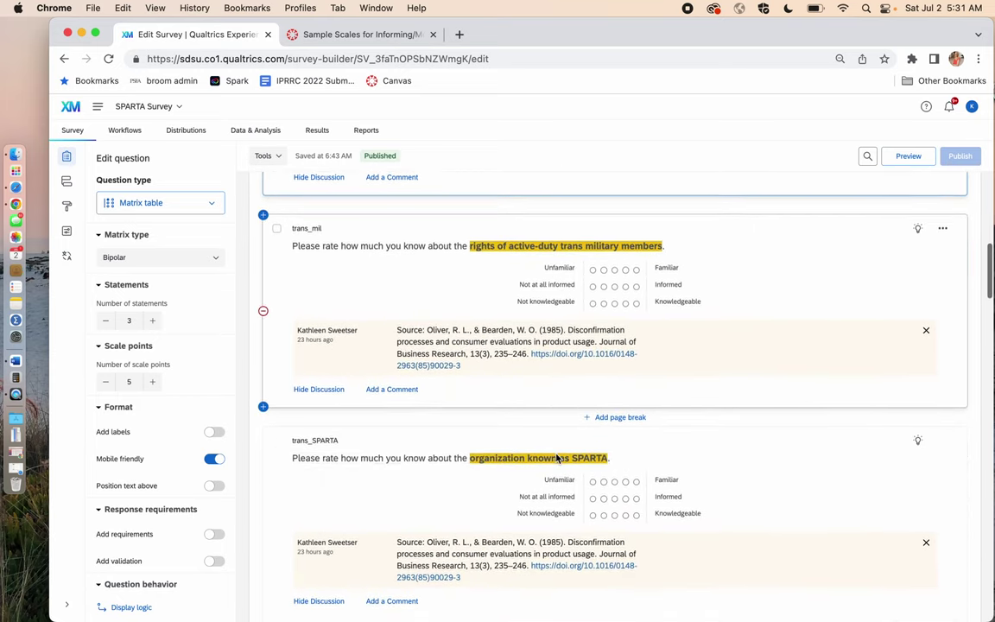
pyautogui.scroll(6, 556, 457)
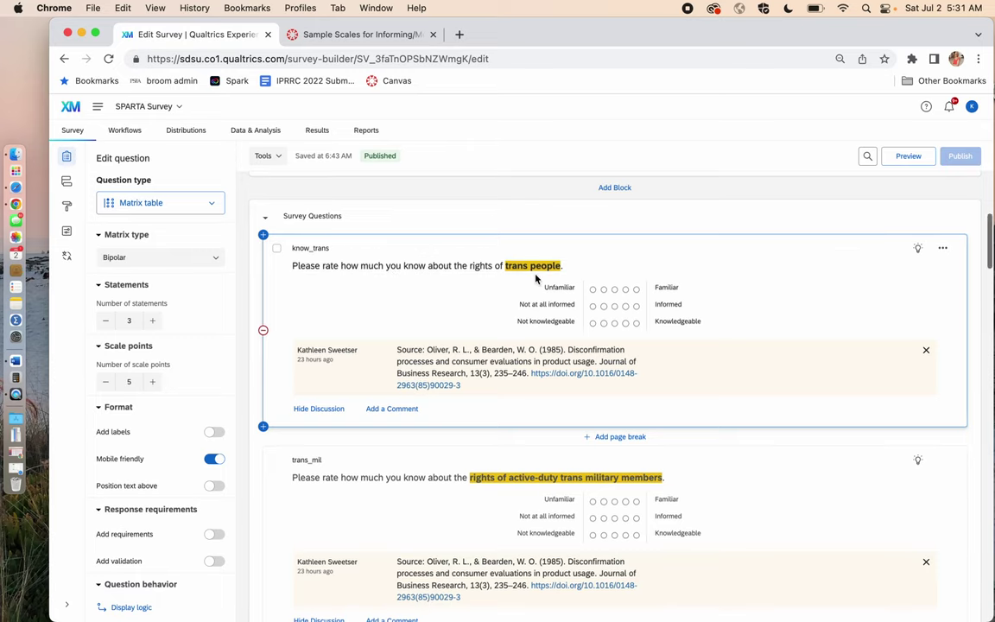
pyautogui.scroll(-3, 504, 283)
pyautogui.click(497, 339)
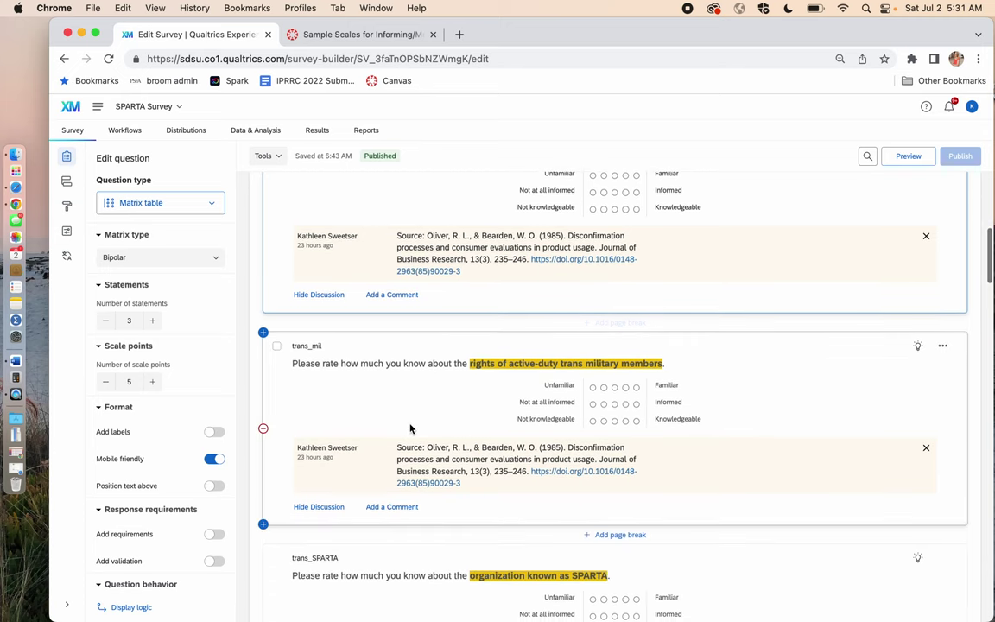
pyautogui.scroll(-2, 410, 398)
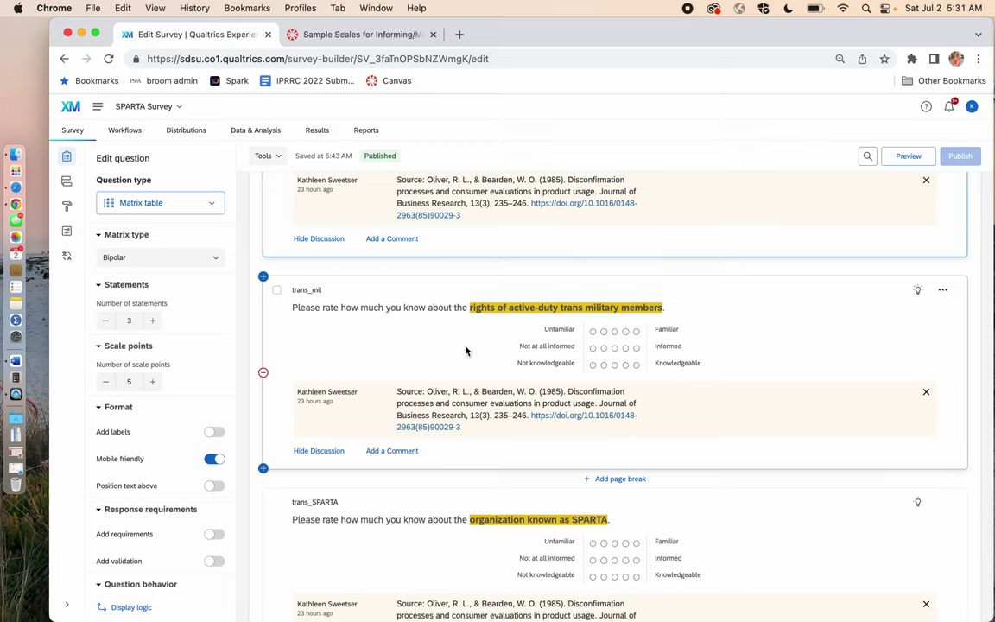
pyautogui.scroll(-4, 373, 375)
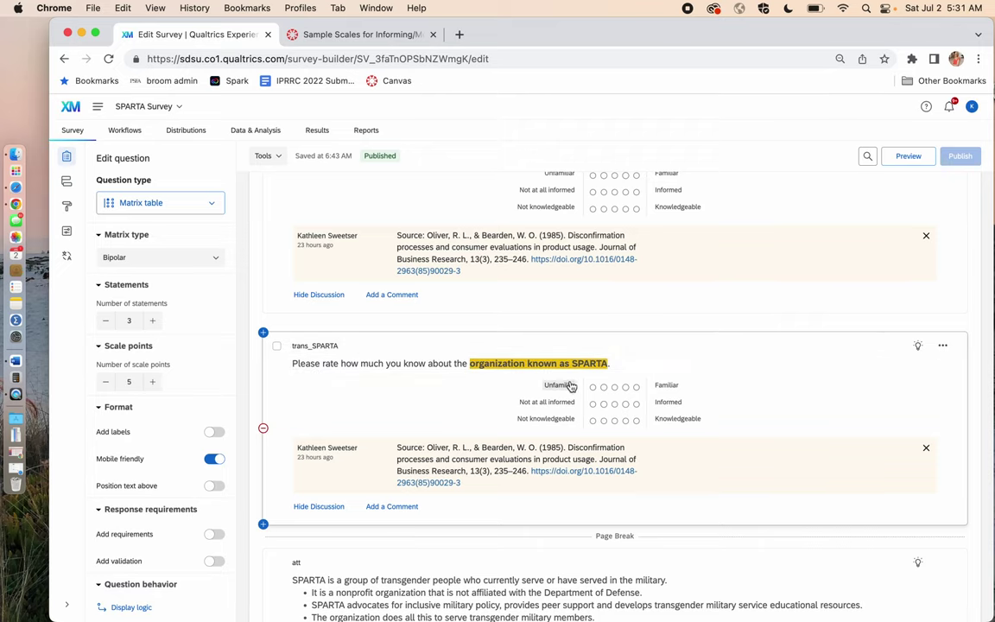
pyautogui.scroll(2, 567, 423)
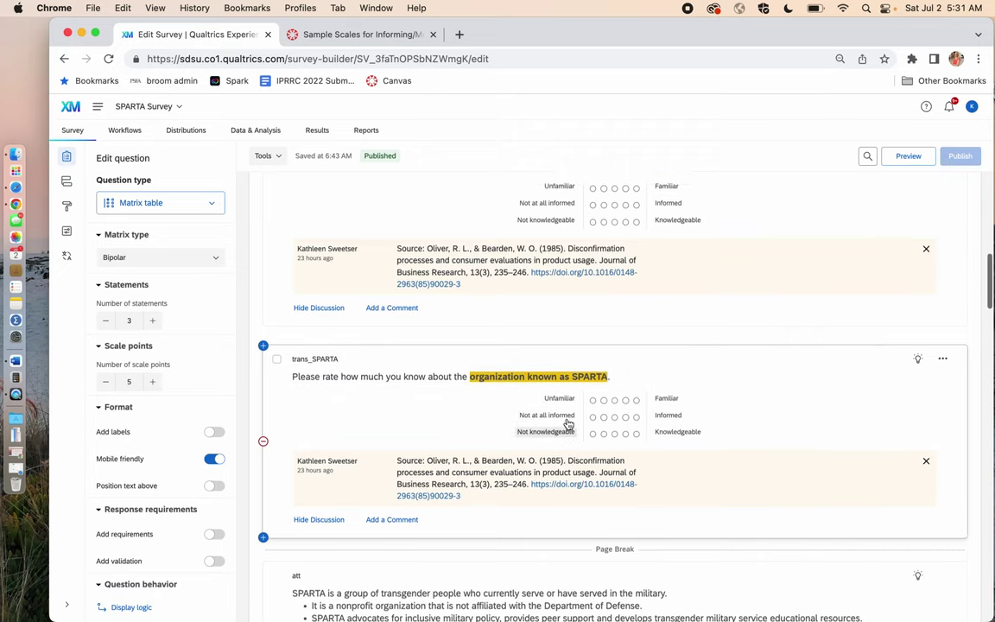
pyautogui.scroll(3, 590, 259)
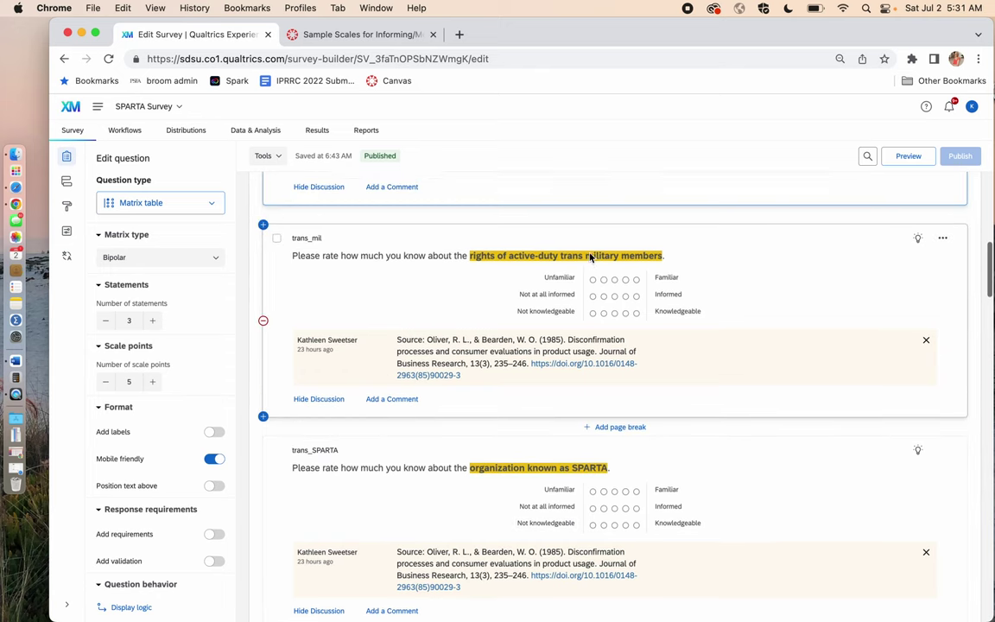
pyautogui.scroll(2, 590, 257)
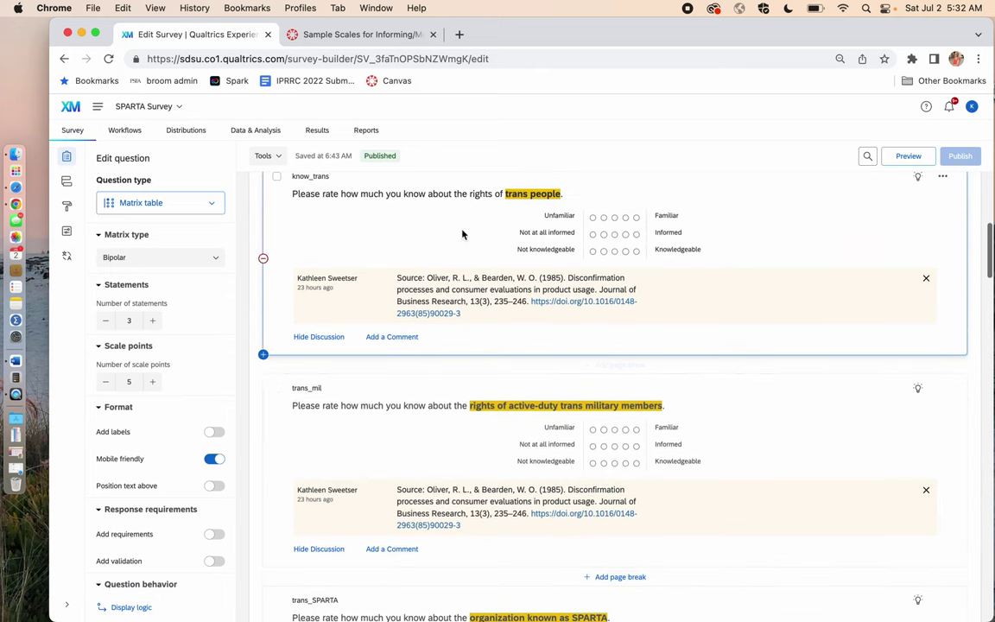
# - Switch to the Canvas page of sample scales and find the Knowledge scale, highlighting its items and its source citation
pyautogui.click(385, 34)
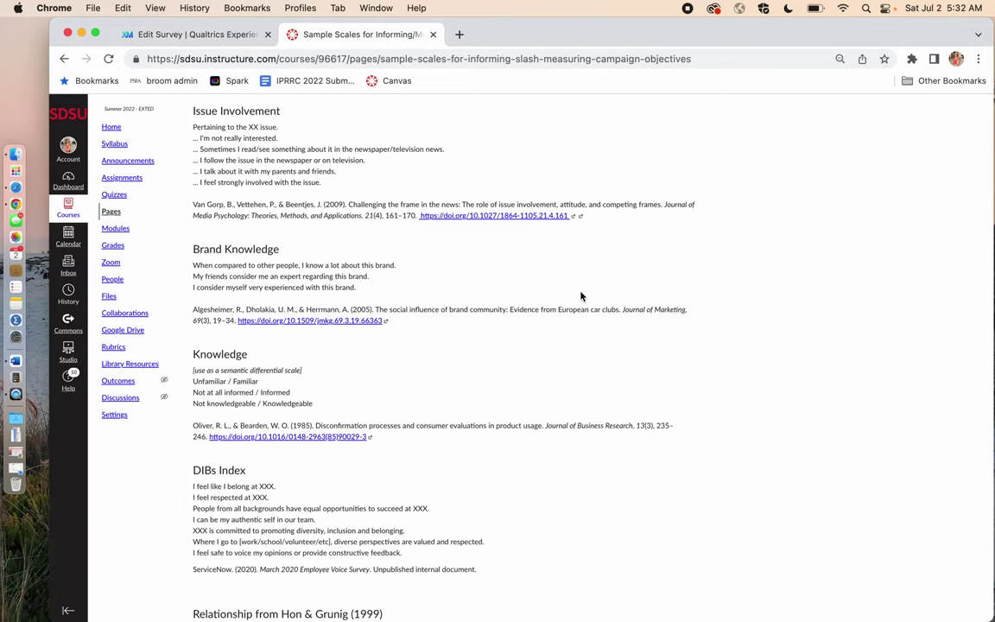
pyautogui.scroll(15, 580, 296)
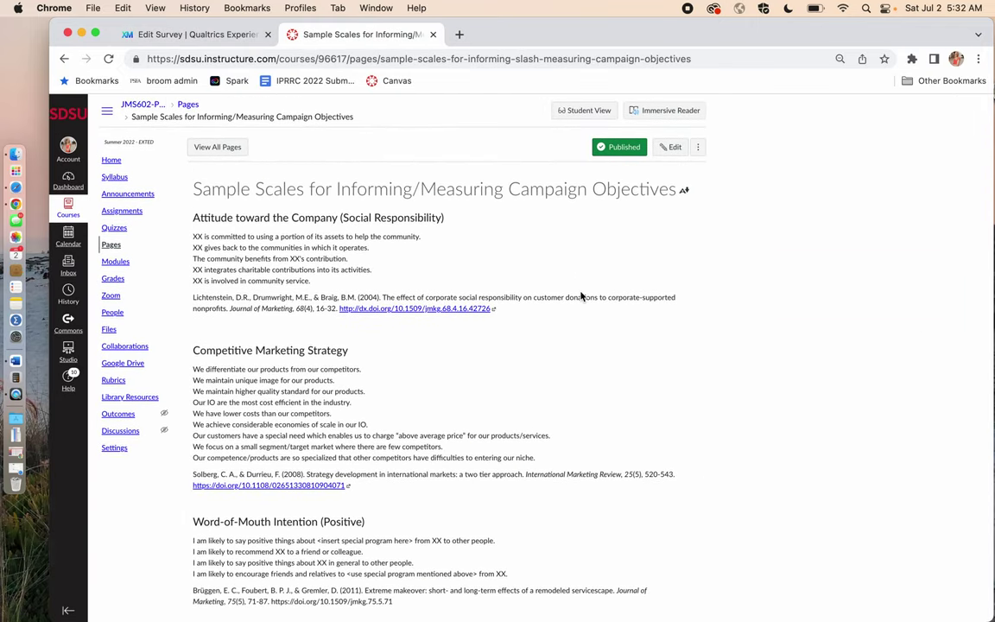
pyautogui.scroll(-5, 610, 335)
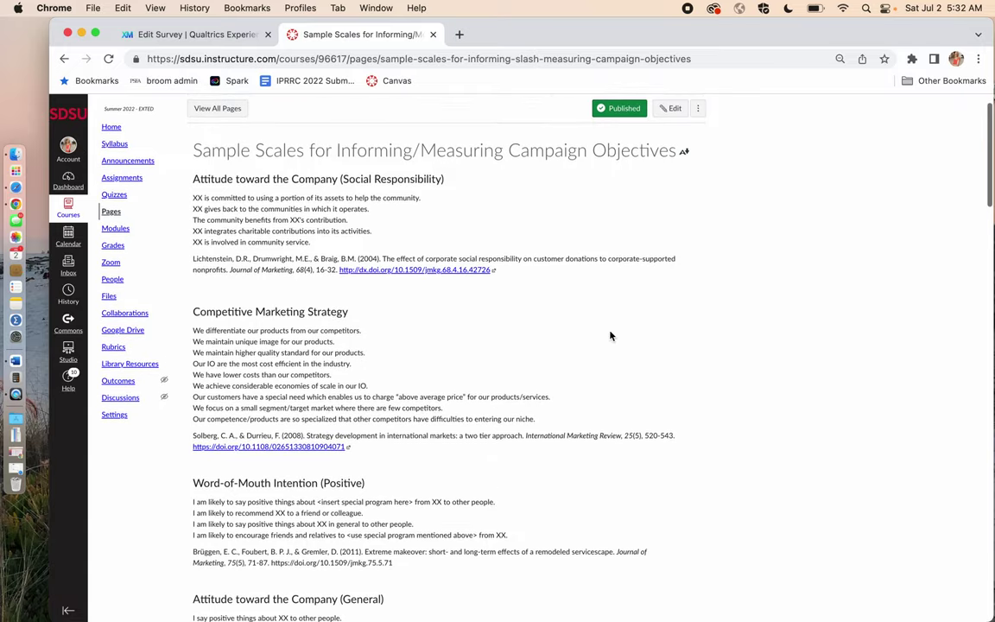
pyautogui.scroll(-7, 609, 335)
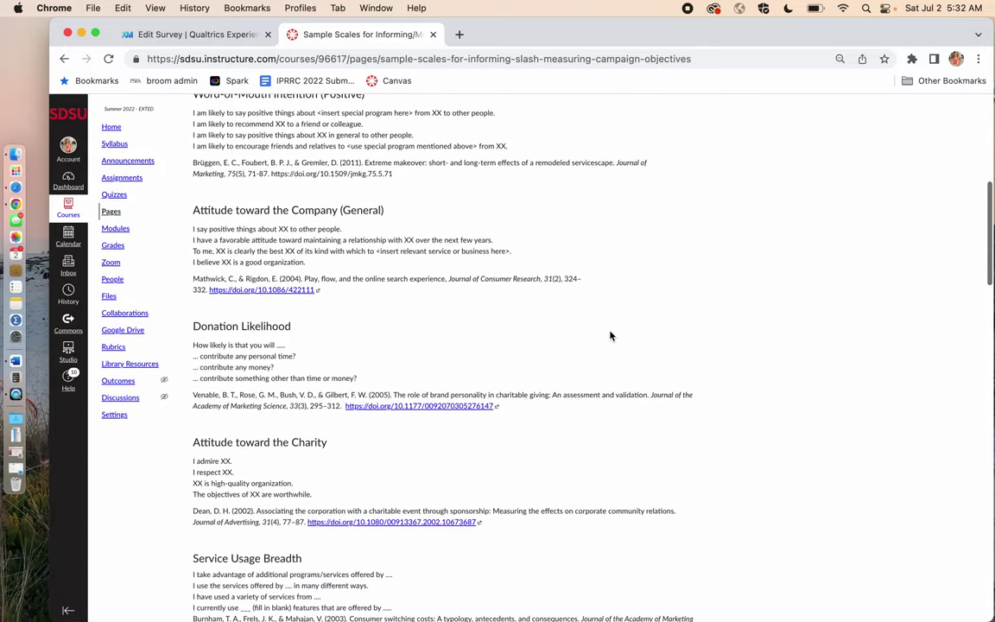
pyautogui.scroll(-8, 610, 335)
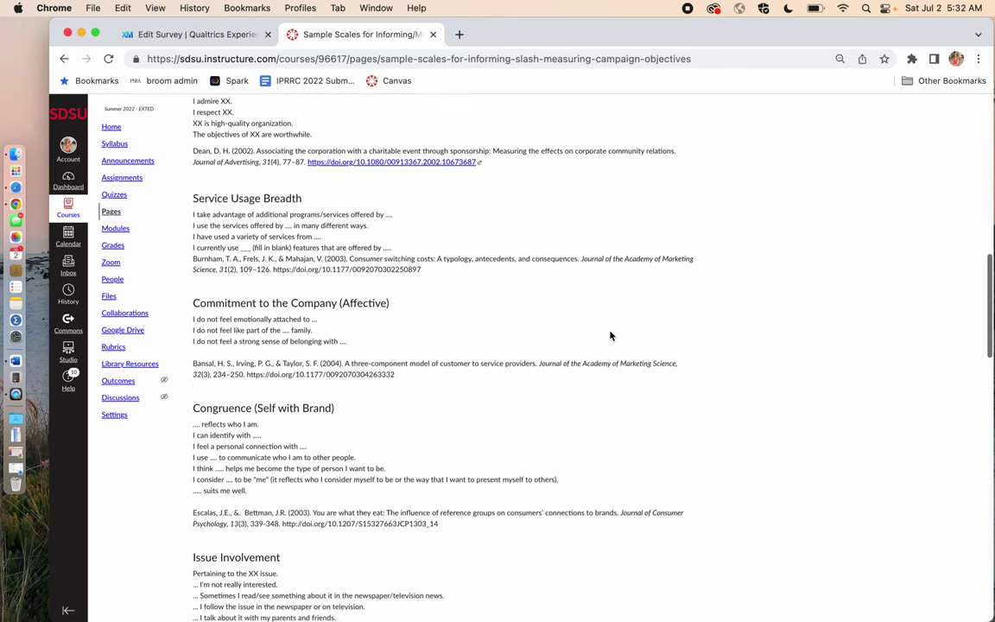
pyautogui.scroll(-4, 609, 335)
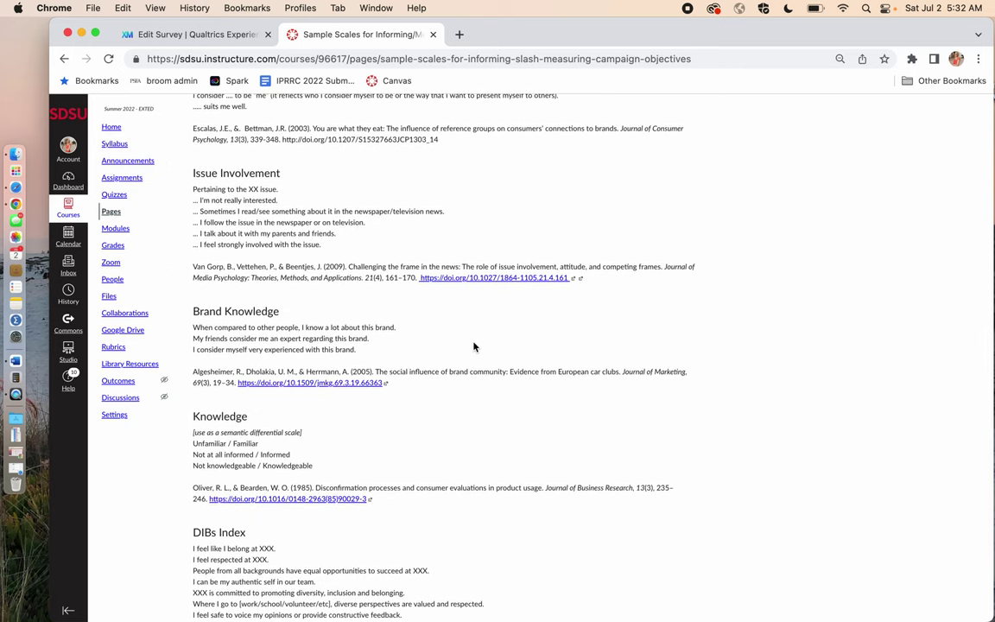
pyautogui.moveTo(194, 417); pyautogui.dragTo(363, 481)
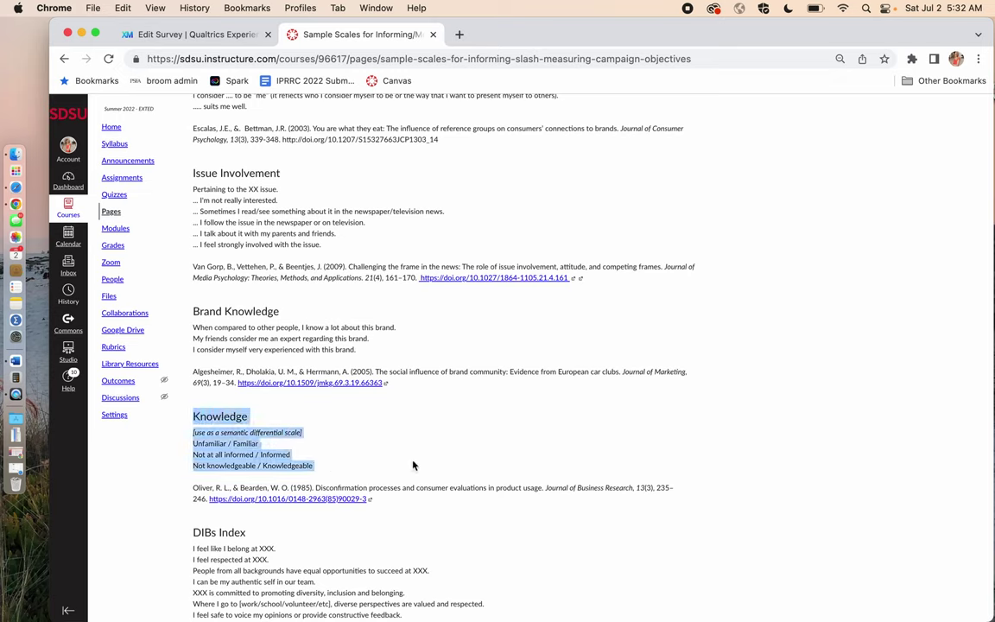
pyautogui.tripleClick(410, 487)
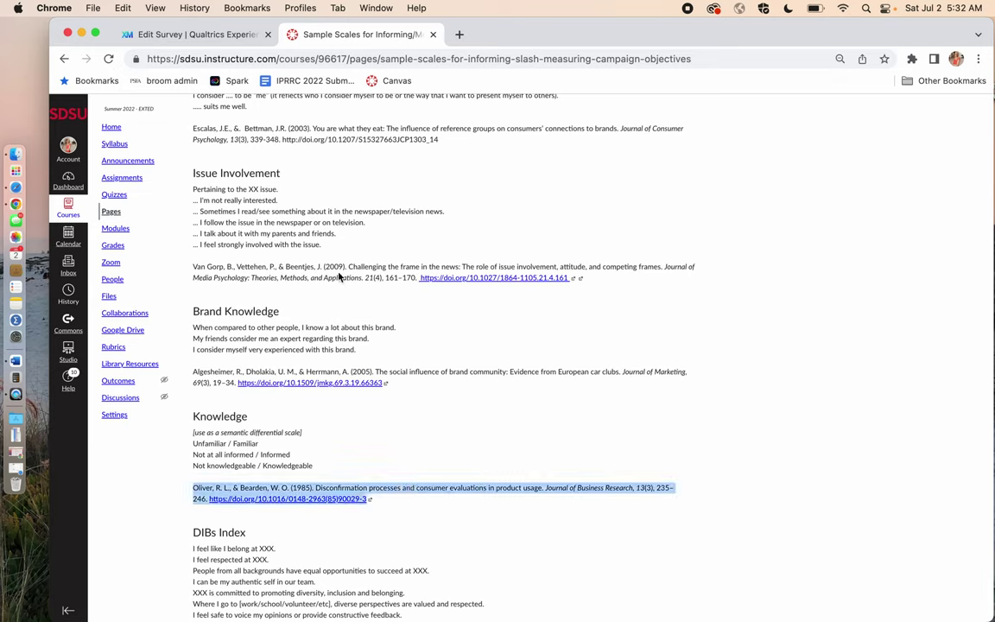
# - Return to the Qualtrics survey and select the att question about SPARTA to view its Likert matrix settings
pyautogui.click(188, 35)
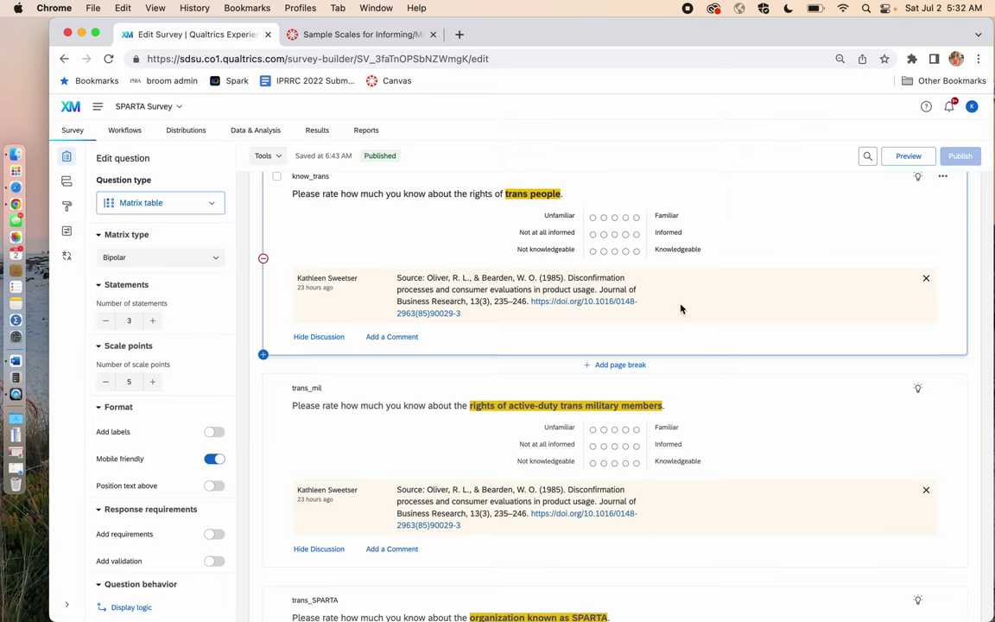
pyautogui.scroll(1, 680, 308)
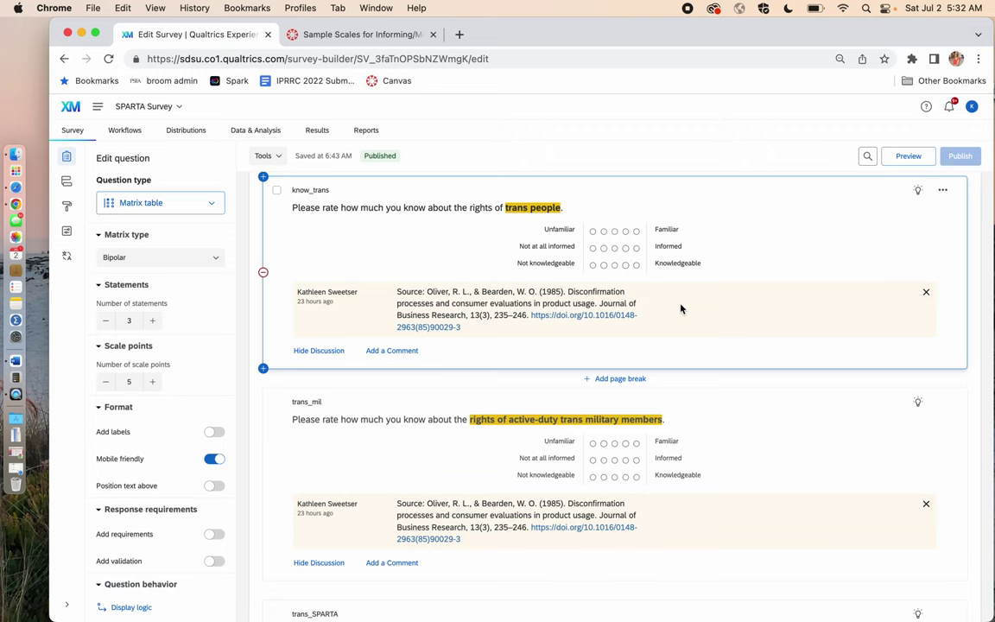
pyautogui.scroll(1, 681, 308)
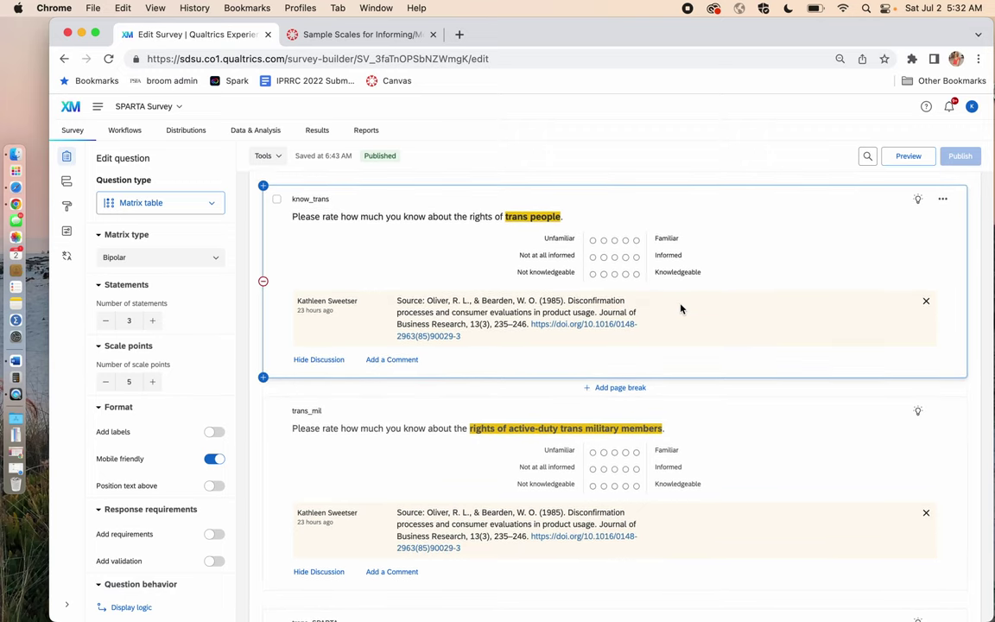
pyautogui.scroll(-10, 680, 308)
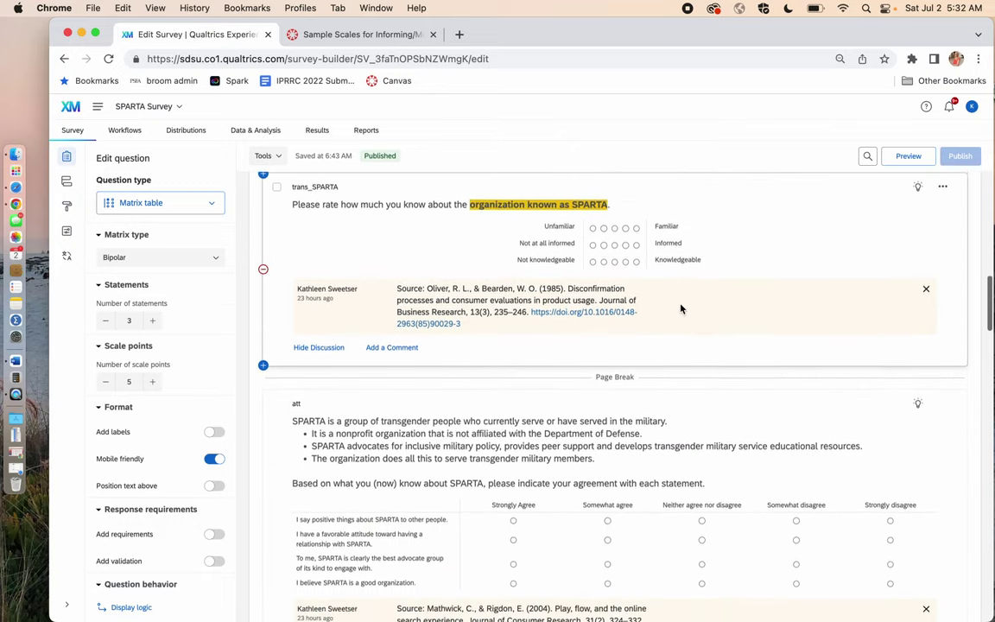
pyautogui.scroll(-3, 681, 308)
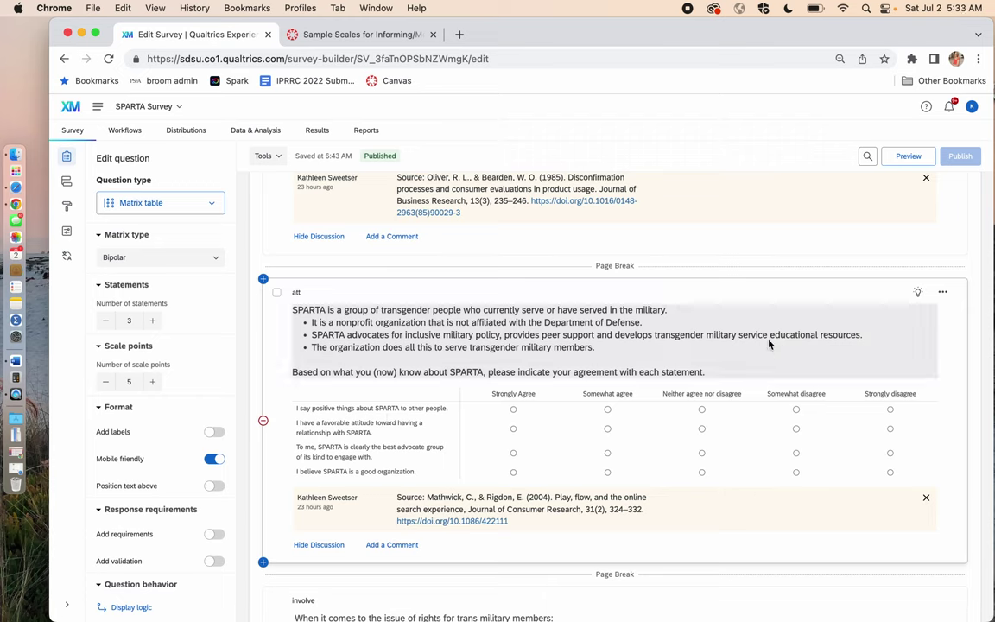
pyautogui.click(486, 450)
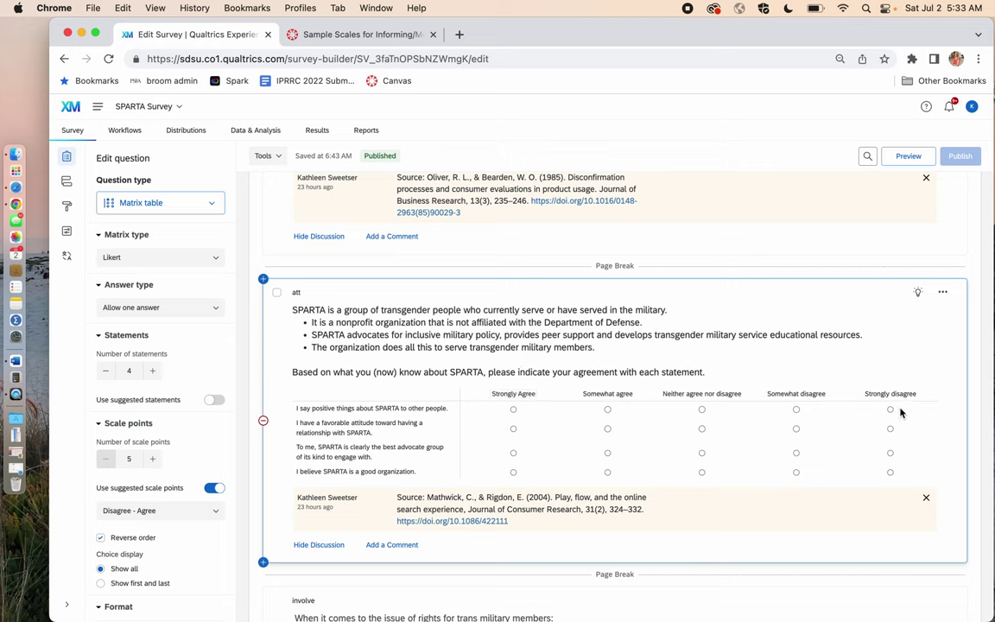
# - Review the att and involve questions with their sources, and return to the know_trans question at the block's start
pyautogui.scroll(-3, 899, 412)
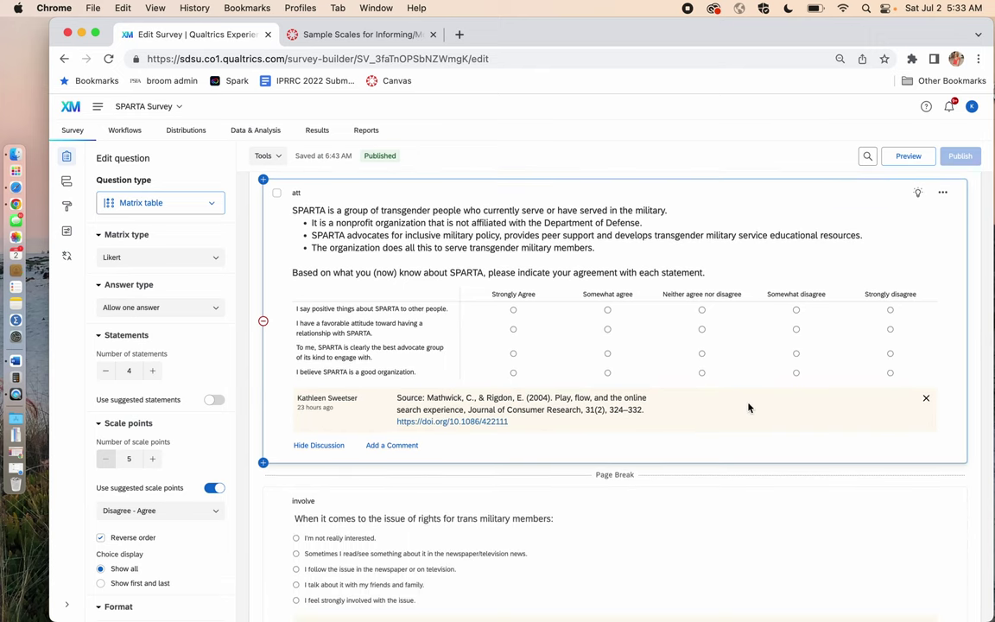
pyautogui.scroll(-3, 749, 408)
pyautogui.scroll(5, 748, 407)
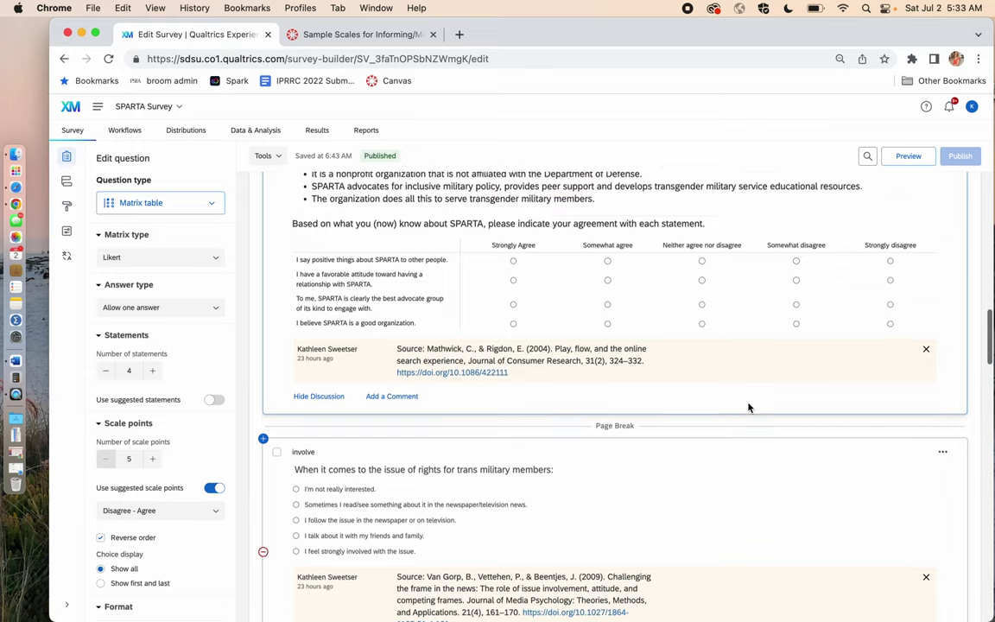
pyautogui.scroll(10, 749, 408)
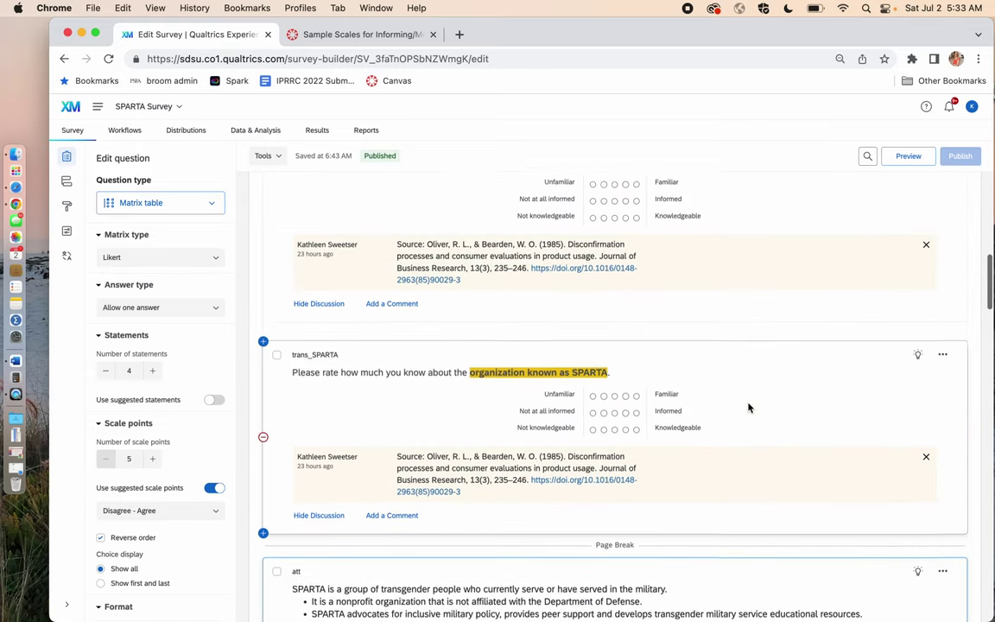
pyautogui.scroll(1, 749, 407)
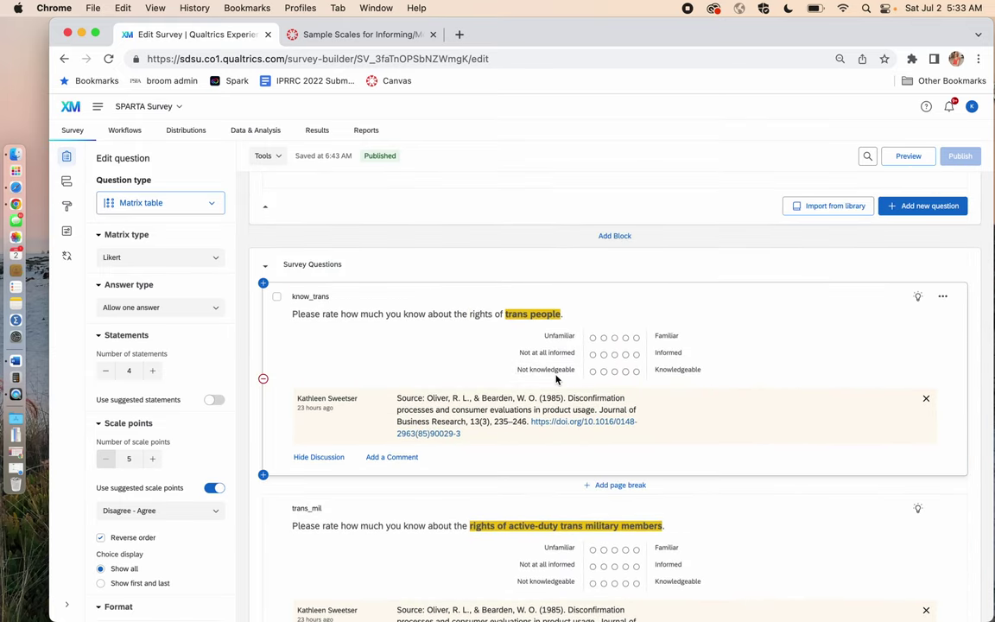
# - Review the survey questions from know_trans through att, media diet, groups and info, and return to the survey's introduction
pyautogui.scroll(-5, 556, 379)
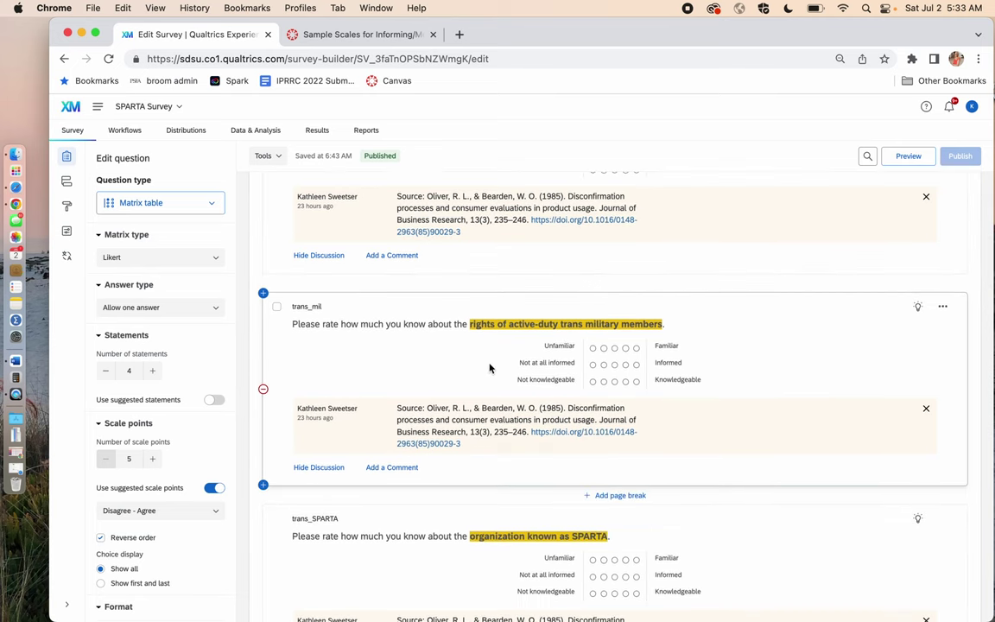
pyautogui.scroll(-4, 501, 380)
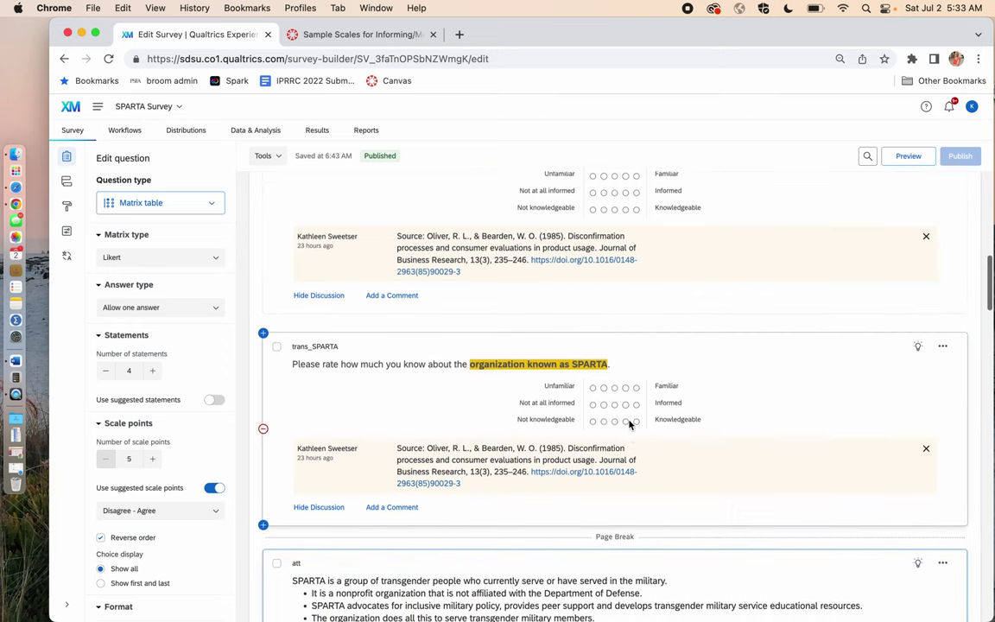
pyautogui.scroll(-5, 628, 423)
pyautogui.scroll(-1, 691, 462)
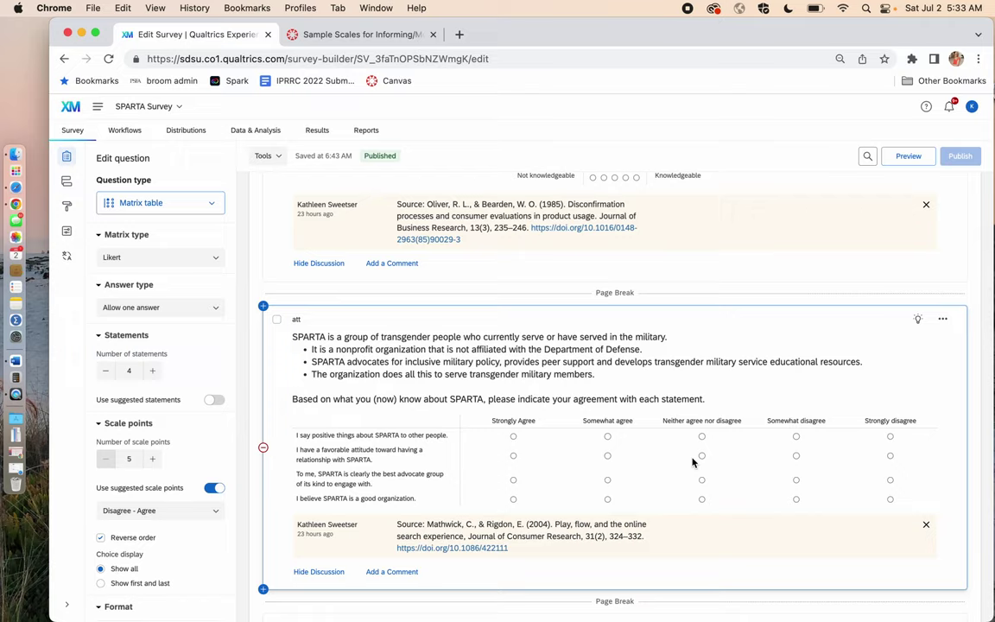
pyautogui.scroll(-14, 692, 462)
pyautogui.scroll(-17, 691, 462)
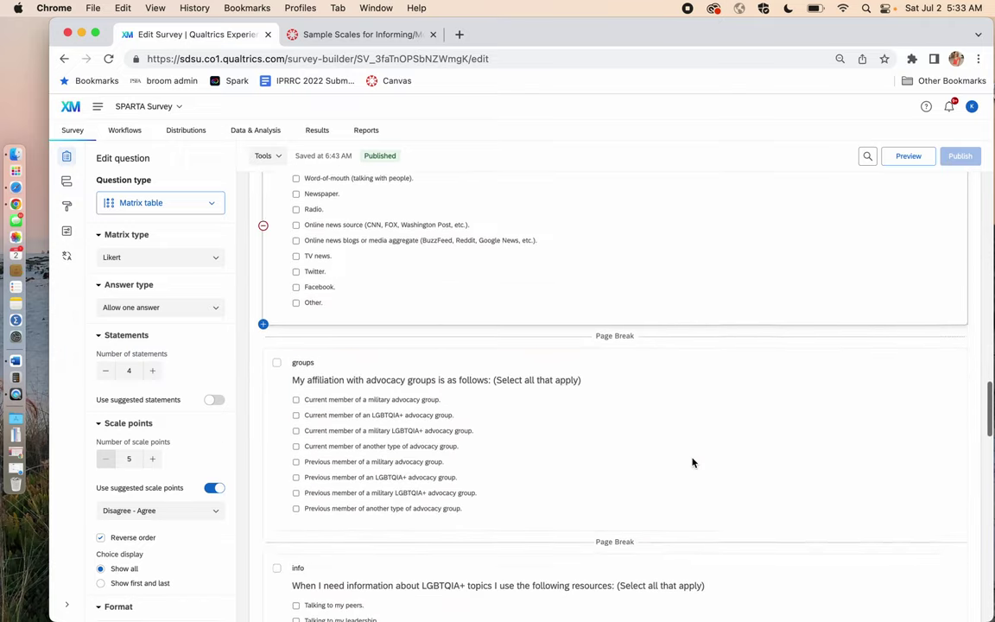
pyautogui.scroll(20, 692, 462)
pyautogui.scroll(20, 691, 463)
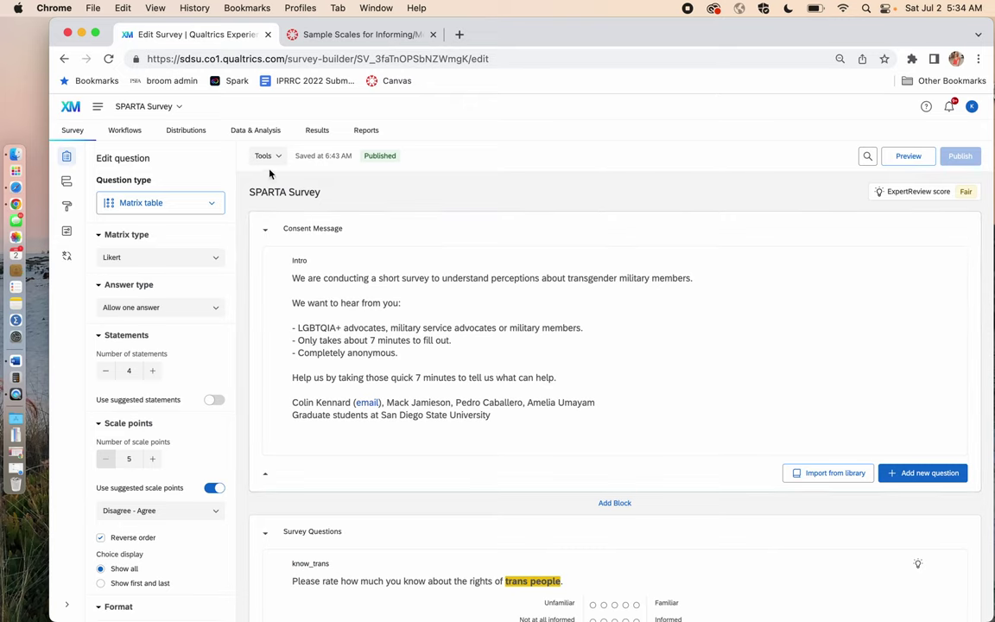
# - Export all fields of the recorded responses to Google Drive as choice text, using the university Google account, and open the newest exported spreadsheet
pyautogui.click(253, 133)
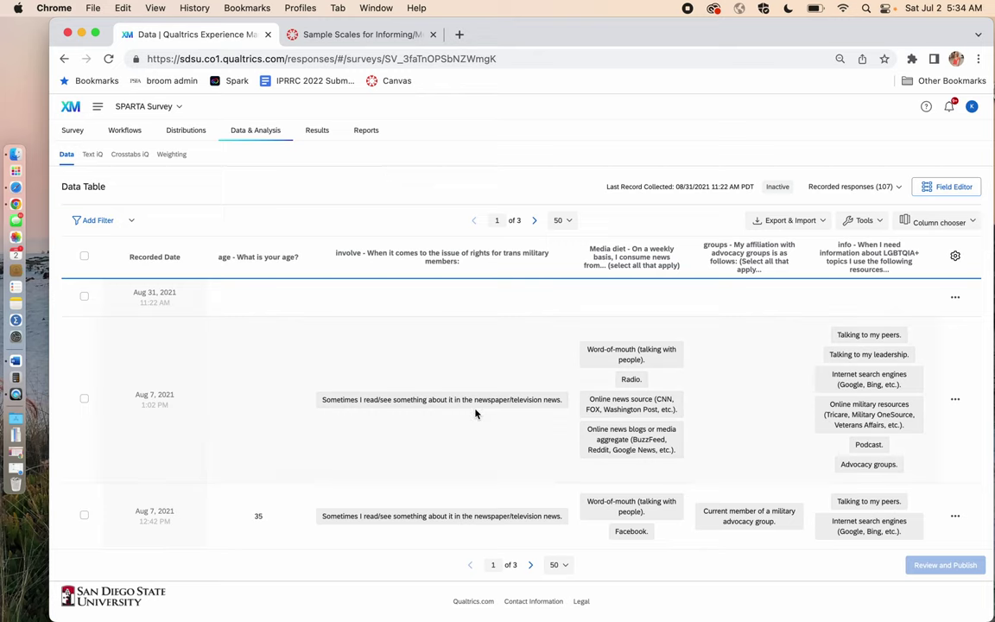
pyautogui.click(821, 222)
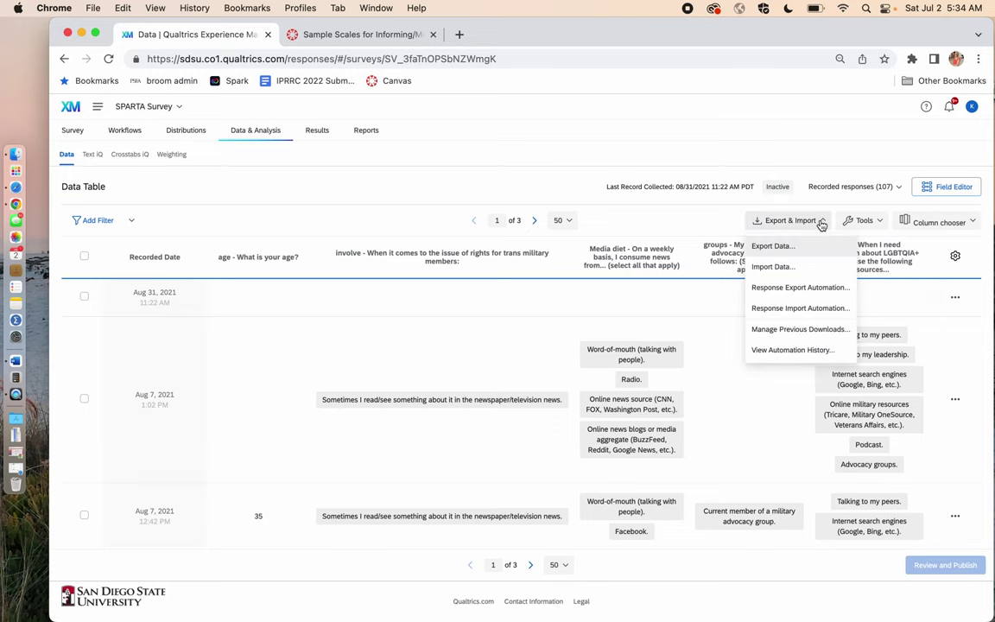
pyautogui.click(775, 246)
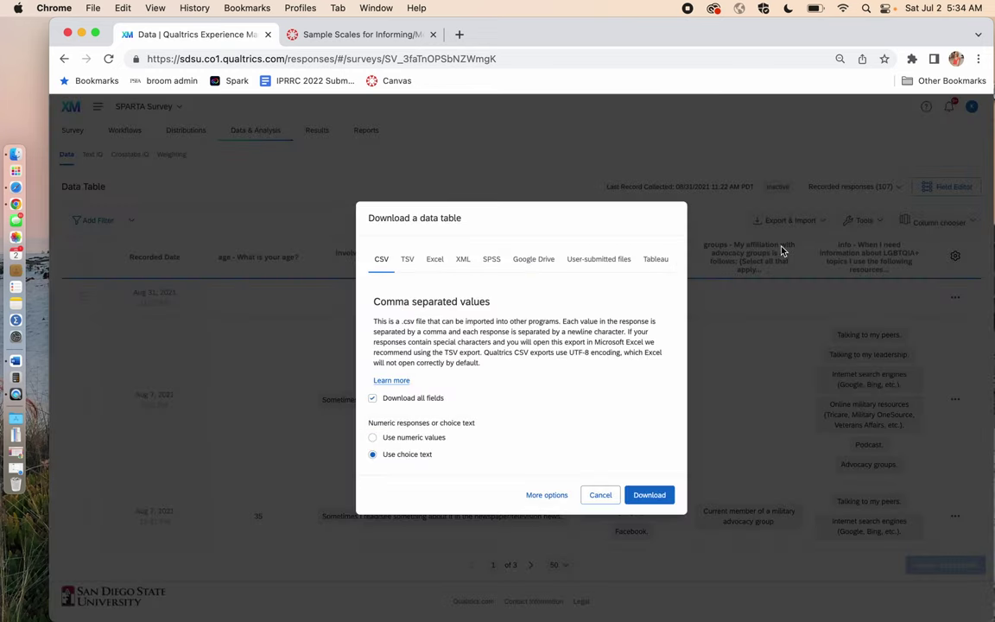
pyautogui.click(436, 264)
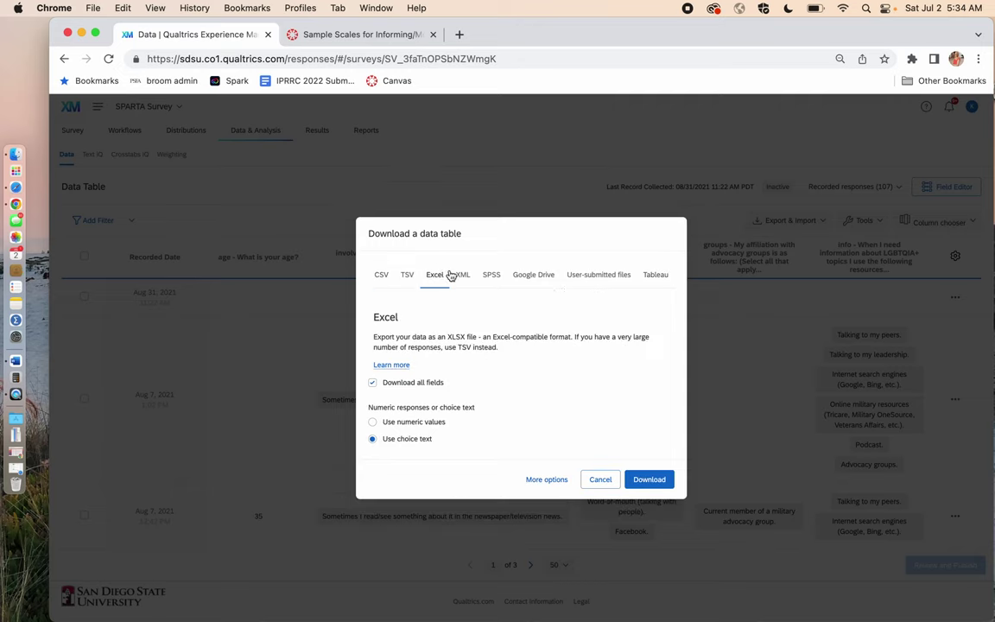
pyautogui.click(536, 283)
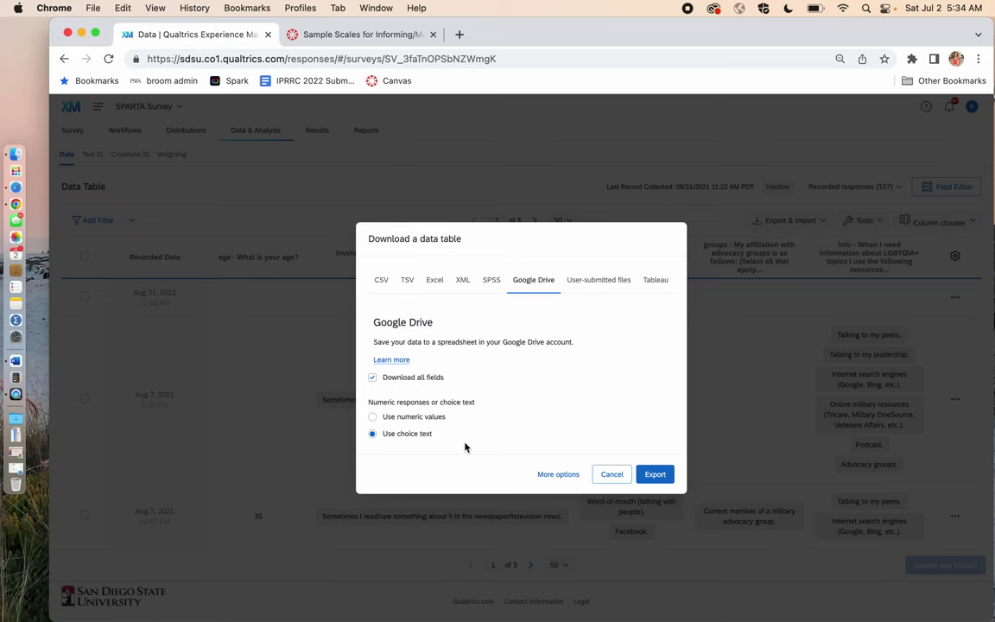
pyautogui.click(654, 475)
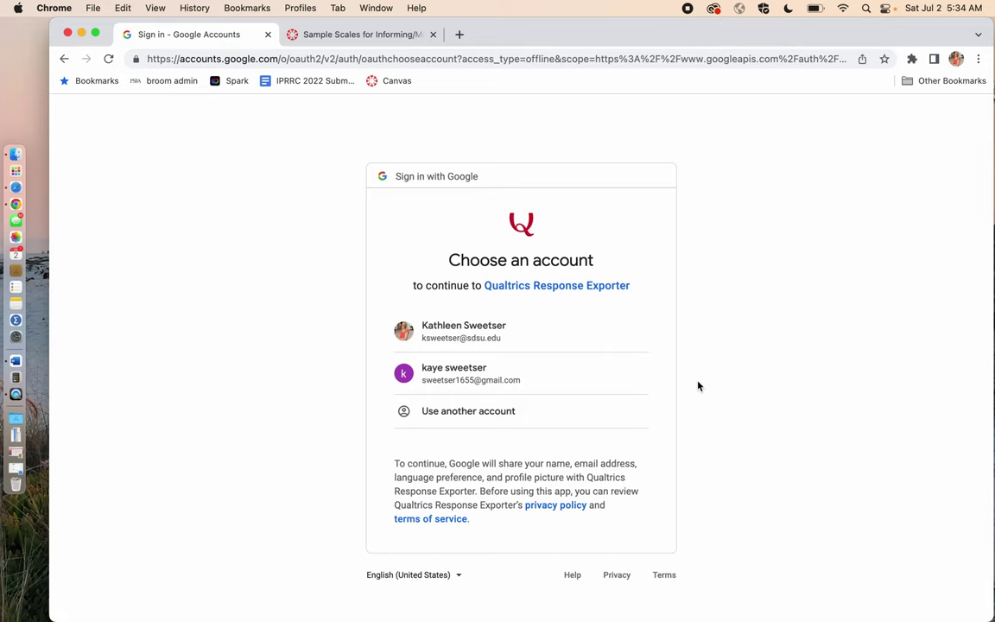
pyautogui.click(464, 333)
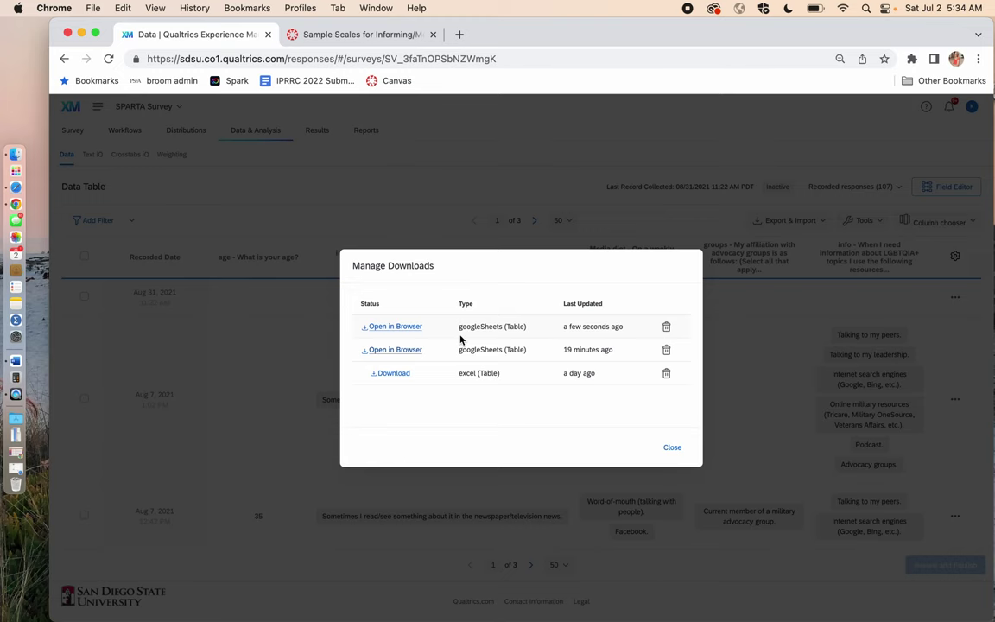
pyautogui.click(401, 329)
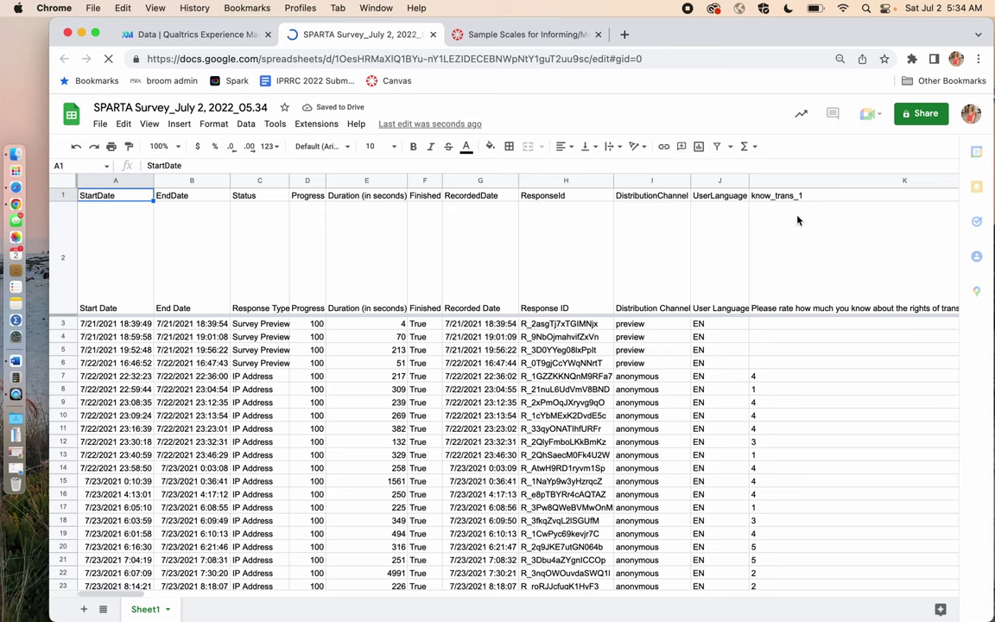
# - Review the exported spreadsheet's sharing options, dismissing the sharing announcement and leaving access Restricted
pyautogui.click(917, 115)
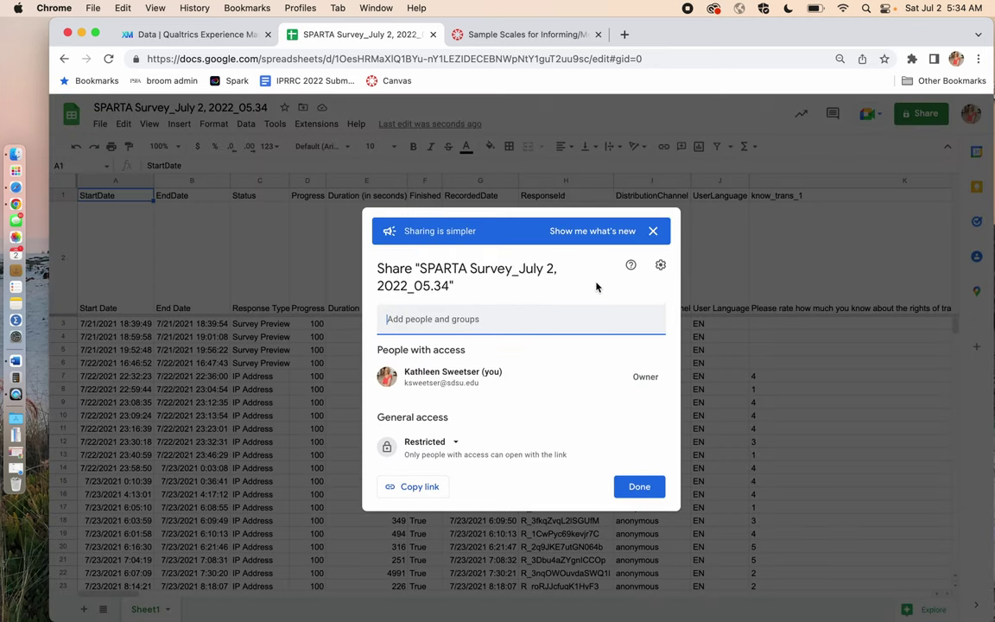
pyautogui.click(653, 230)
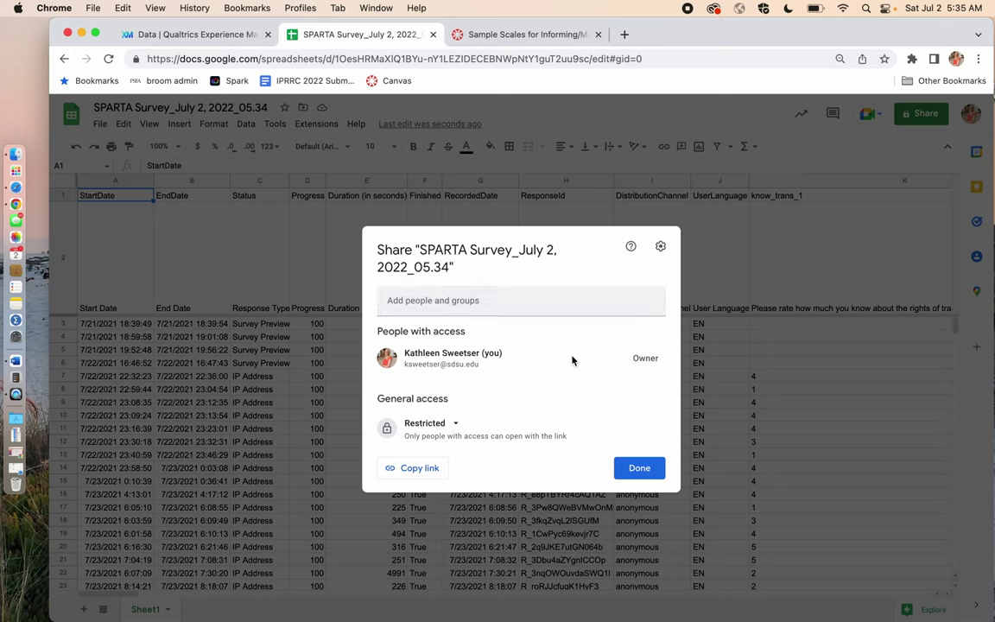
pyautogui.click(621, 467)
# - Look through the response rows and across the columns to branch, and return to the StartDate column
pyautogui.scroll(-7, 505, 467)
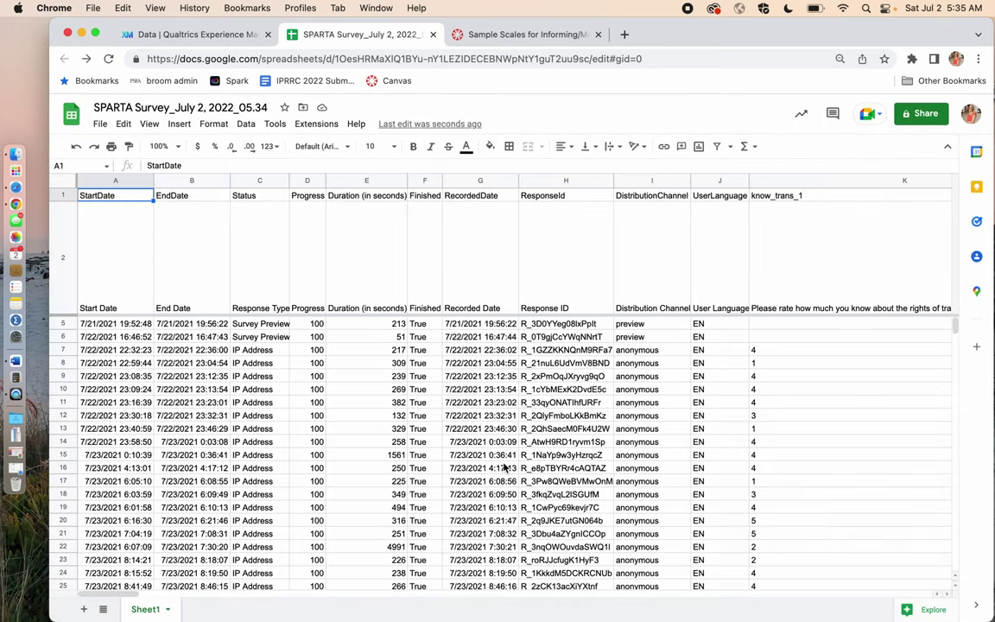
pyautogui.scroll(-1, 505, 467)
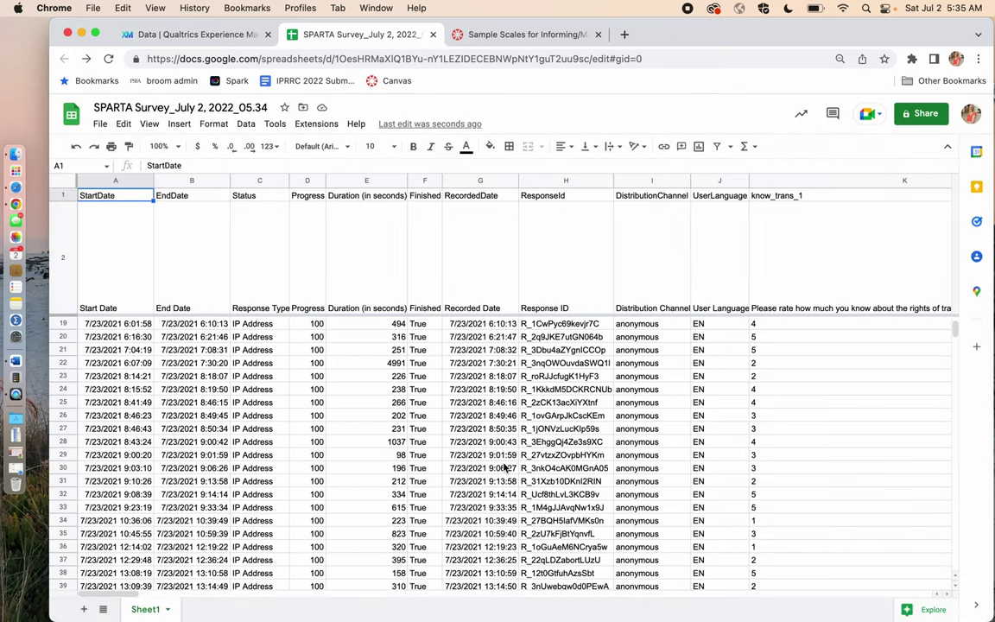
pyautogui.hscroll(15, 505, 467)
pyautogui.hscroll(10, 505, 467)
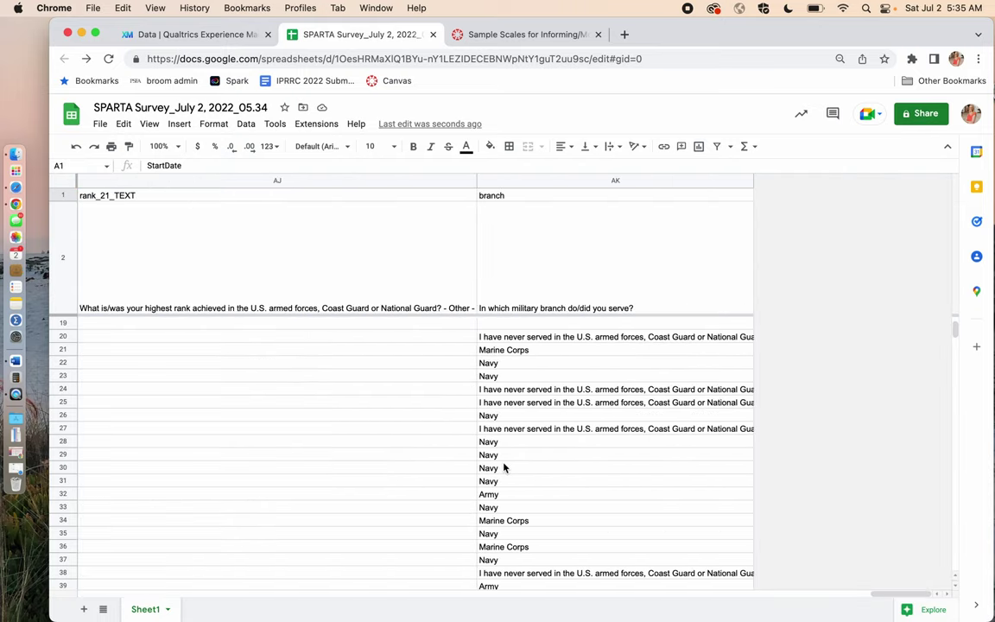
pyautogui.hscroll(-20, 505, 467)
pyautogui.hscroll(-3, 505, 467)
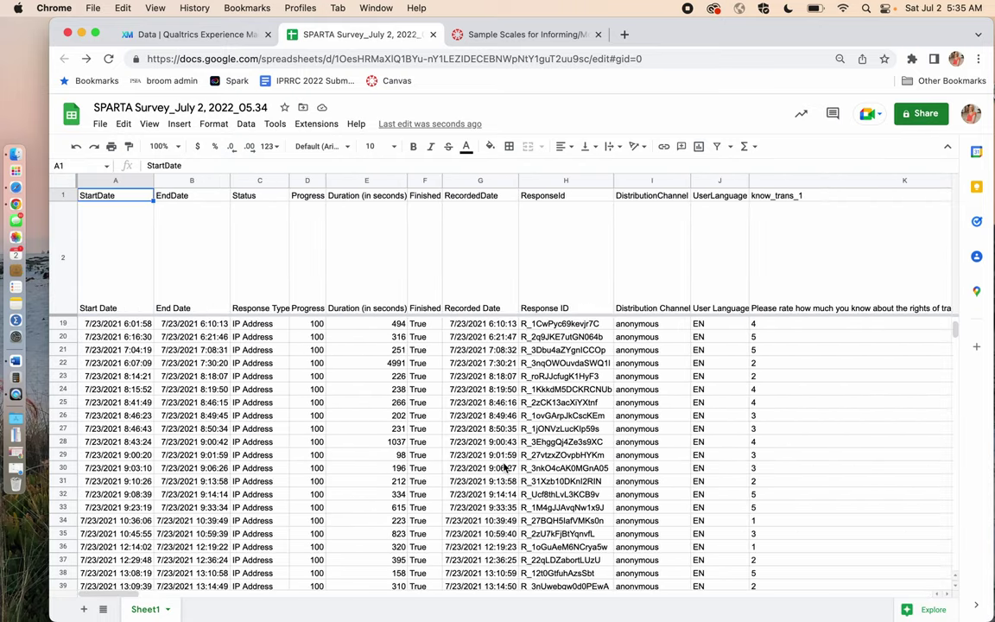
# - Examine individual respondents' rows, including row 33 across the know_trans and trans_SPARTA answers, and return to the first responses
pyautogui.click(63, 417)
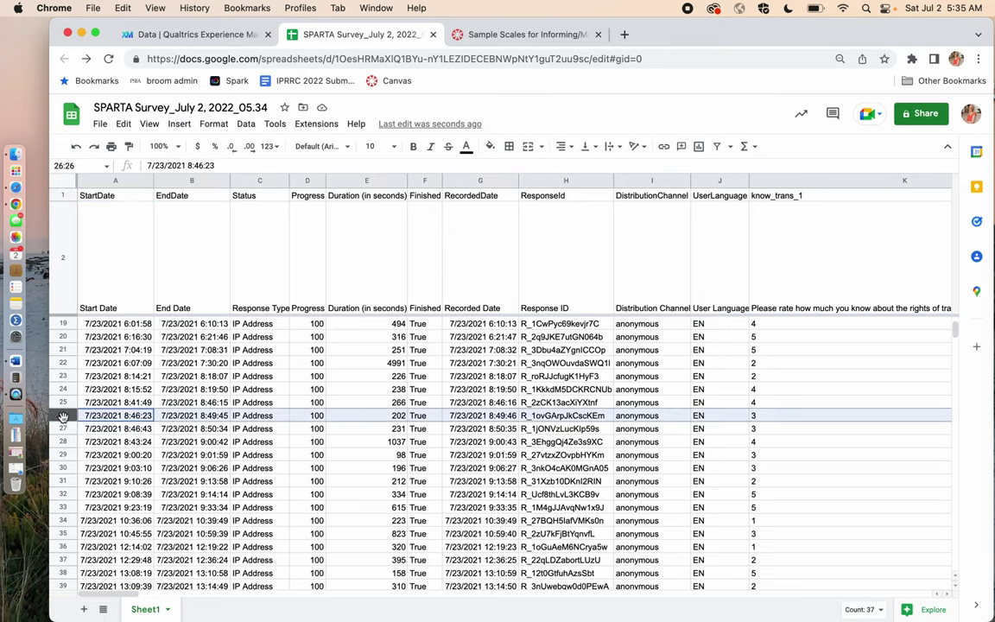
pyautogui.click(62, 455)
pyautogui.moveTo(62, 455); pyautogui.dragTo(63, 505)
pyautogui.click(63, 507)
pyautogui.hscroll(10, 327, 460)
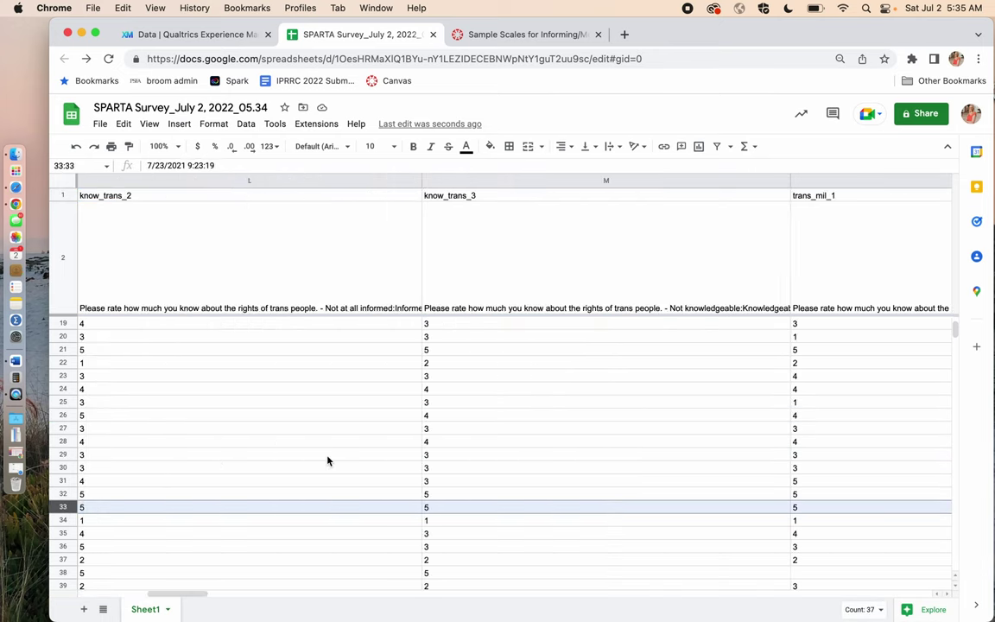
pyautogui.hscroll(-15, 328, 460)
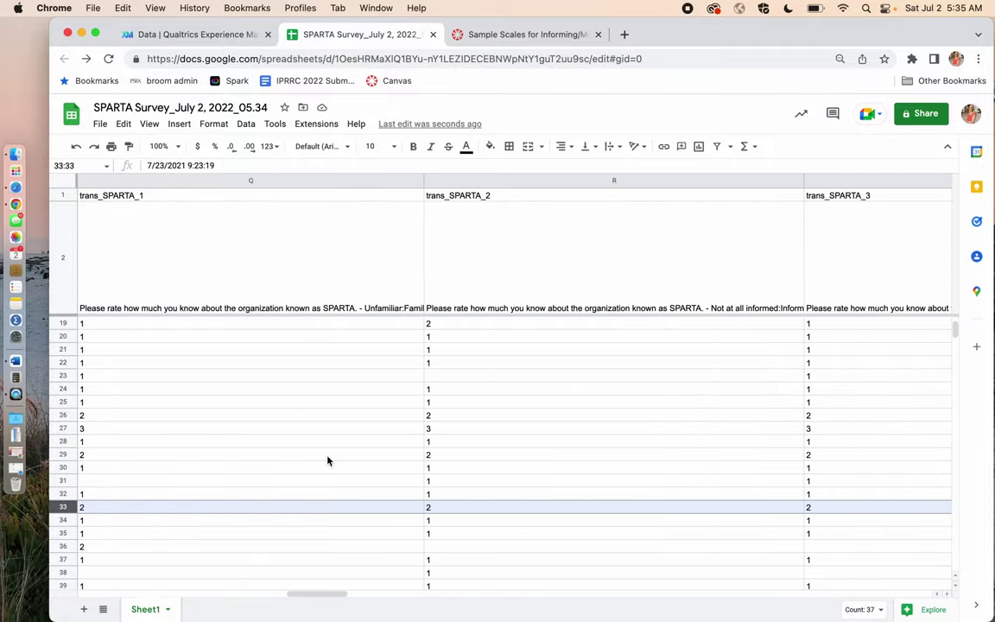
pyautogui.hscroll(-2, 327, 460)
pyautogui.scroll(5, 327, 460)
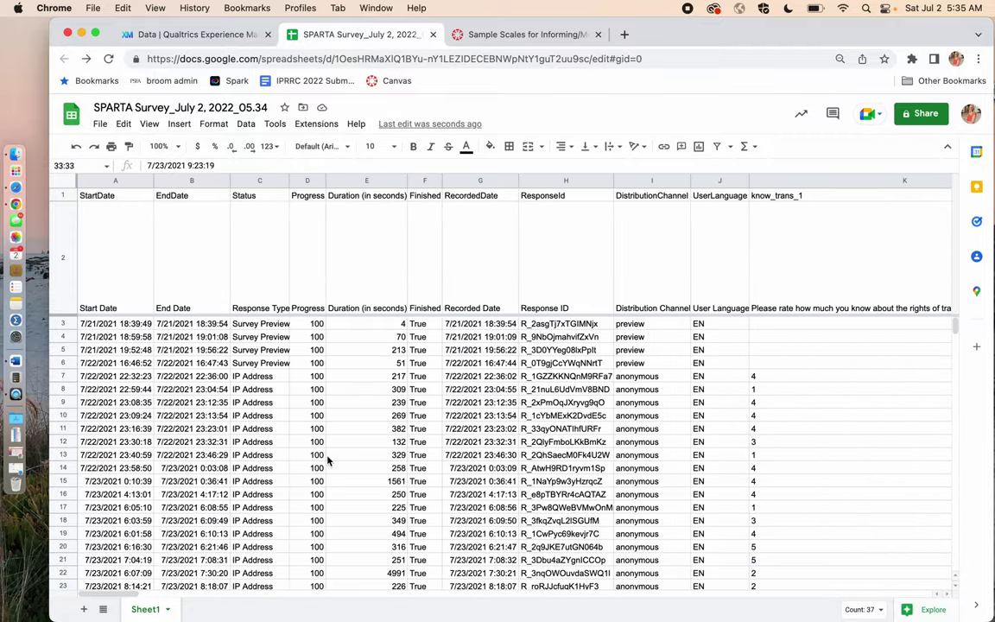
pyautogui.hscroll(3, 327, 460)
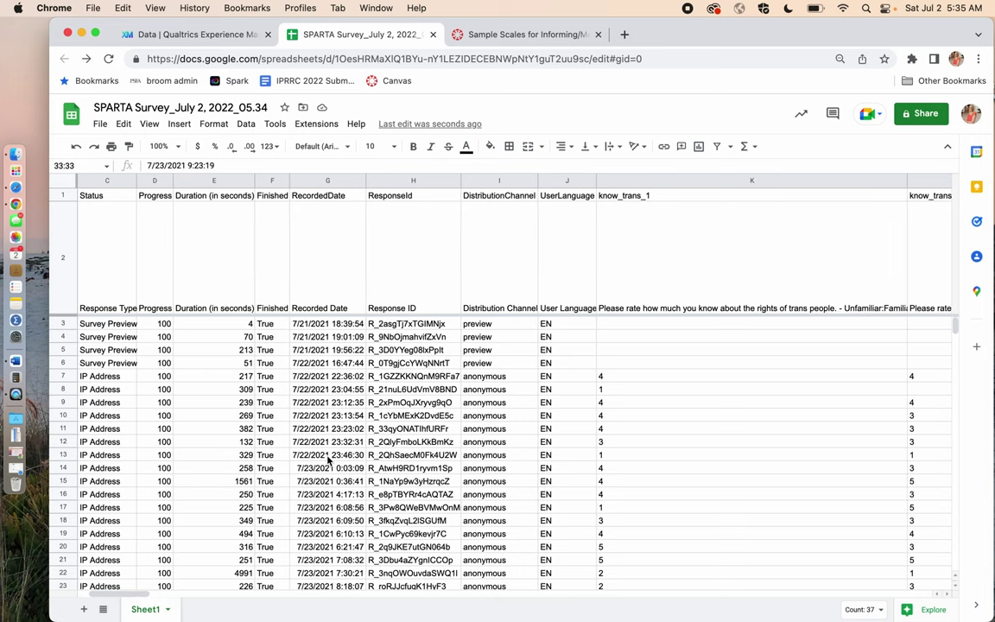
pyautogui.hscroll(-3, 327, 460)
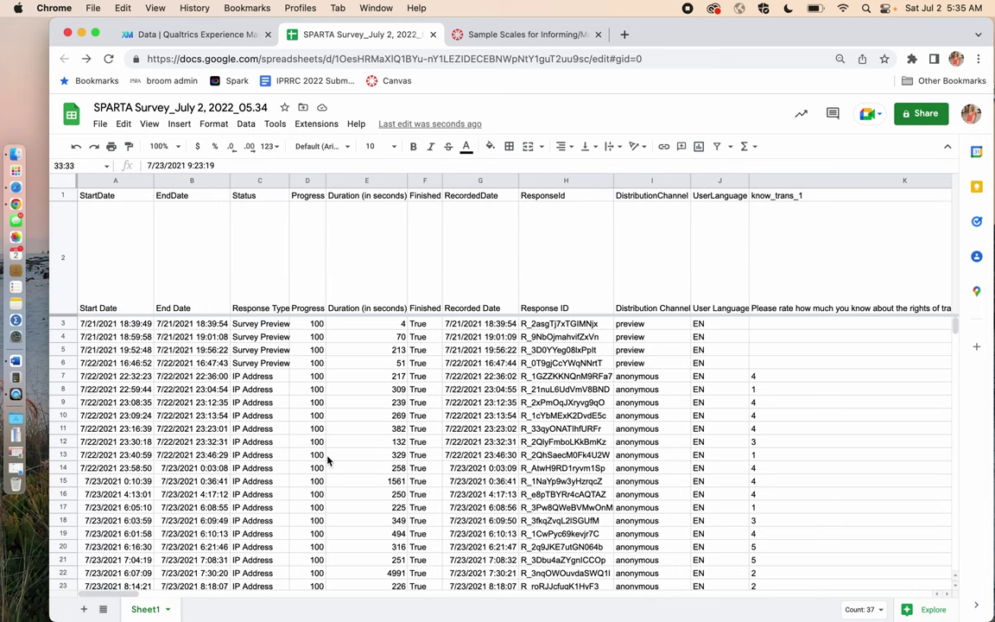
# - Resize all columns A to AK to a width of 30 pixels
pyautogui.press('super+a')
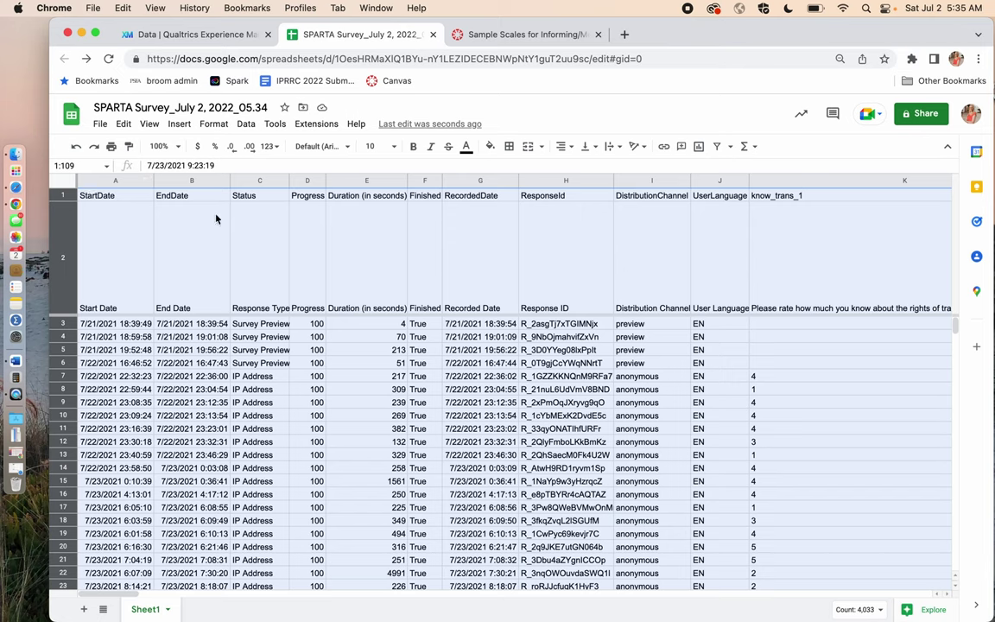
pyautogui.rightClick(379, 179)
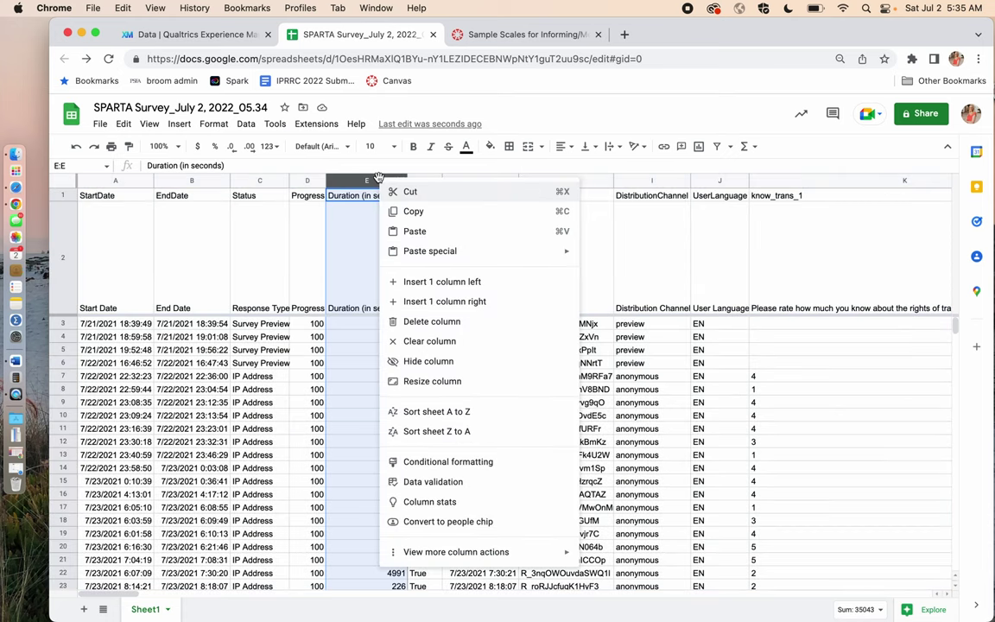
pyautogui.press('super+a')
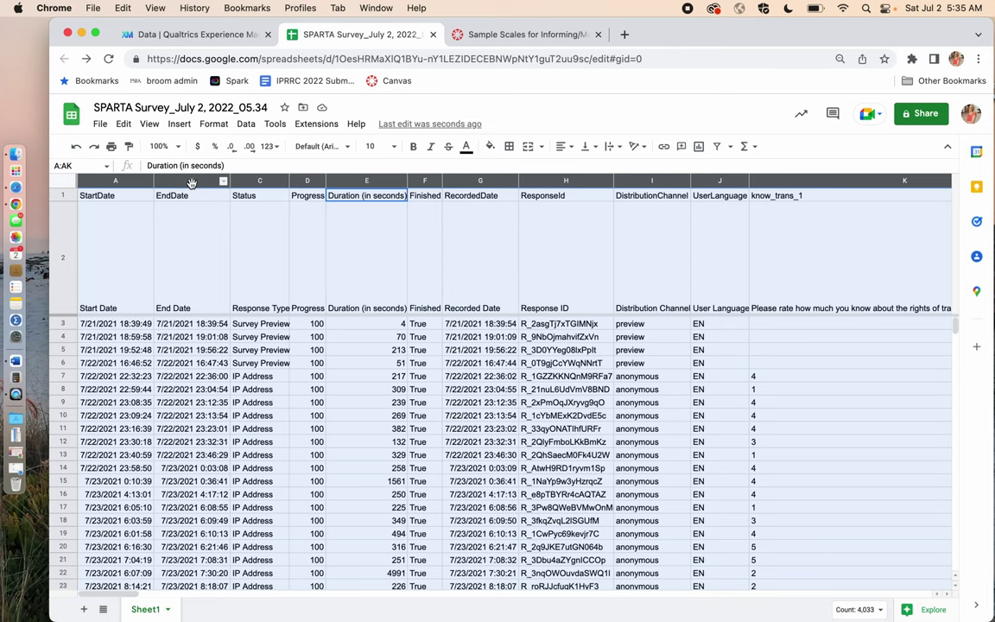
pyautogui.rightClick(191, 183)
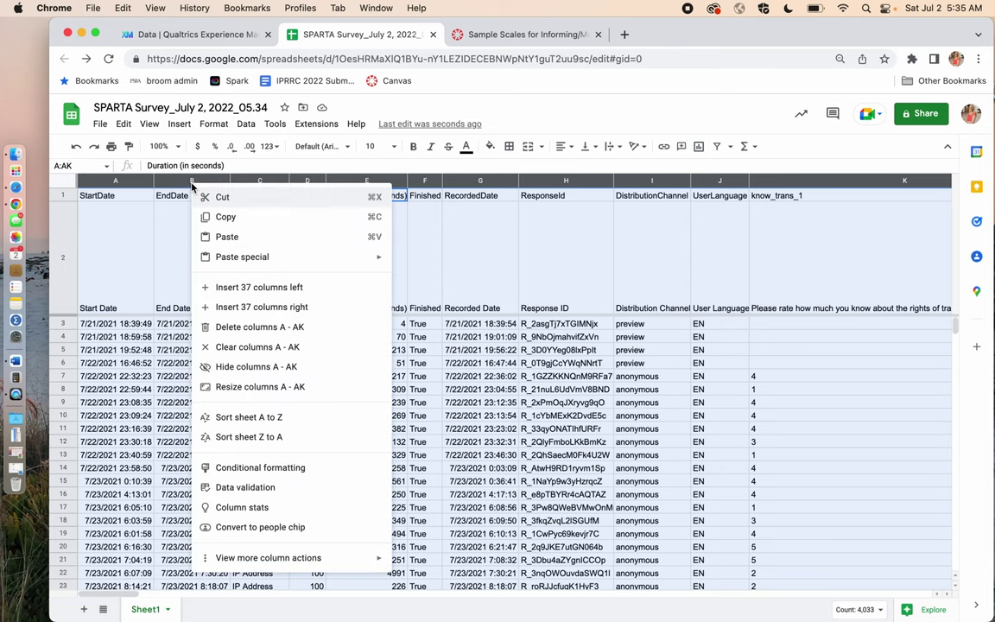
pyautogui.click(269, 391)
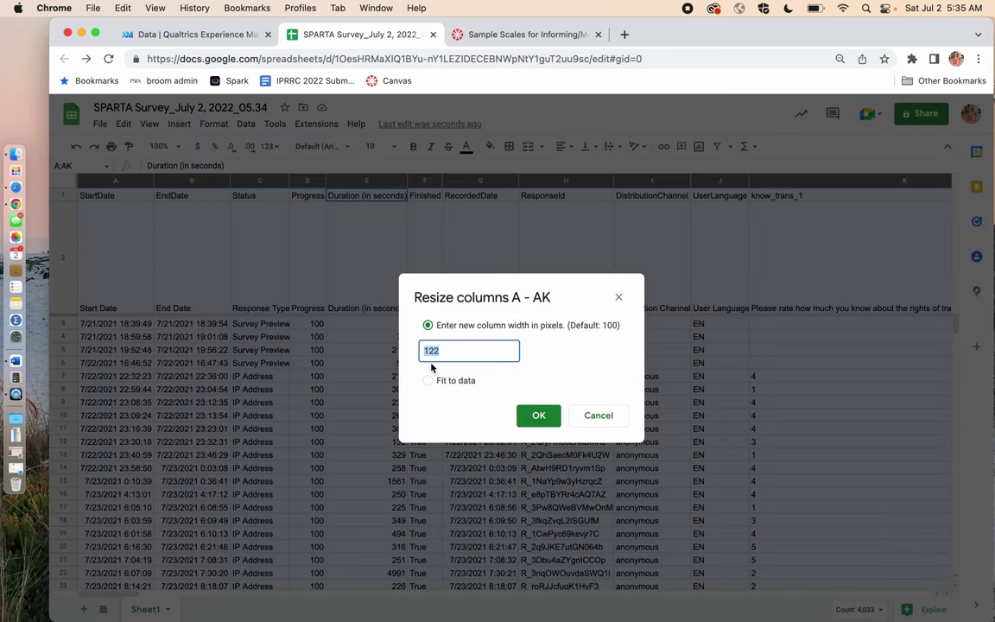
pyautogui.write('30')
pyautogui.click(535, 416)
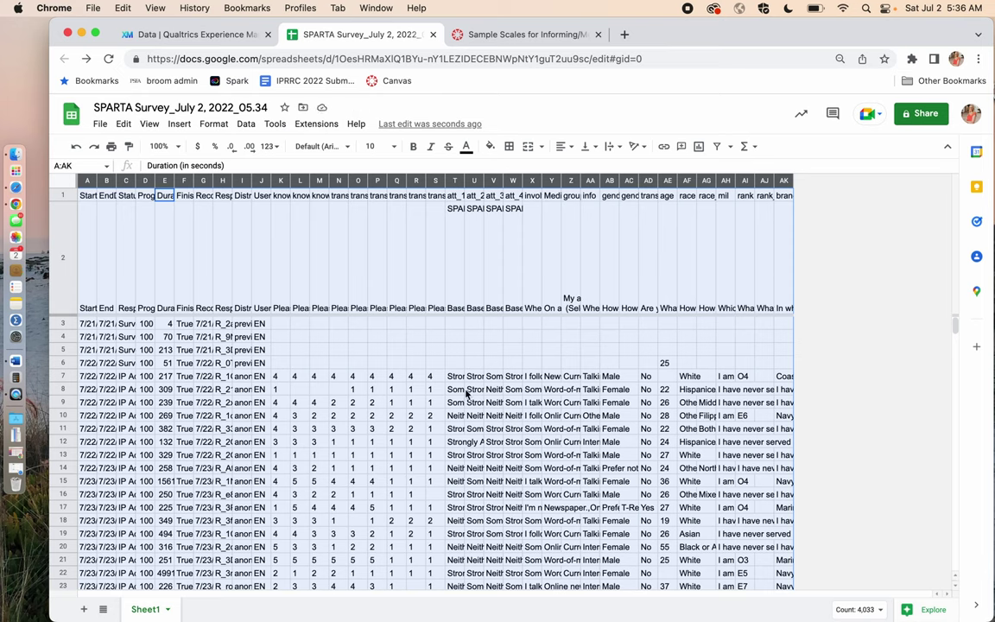
# - Try widening the att_1 column to show more of its answers, and undo the width change
pyautogui.click(455, 377)
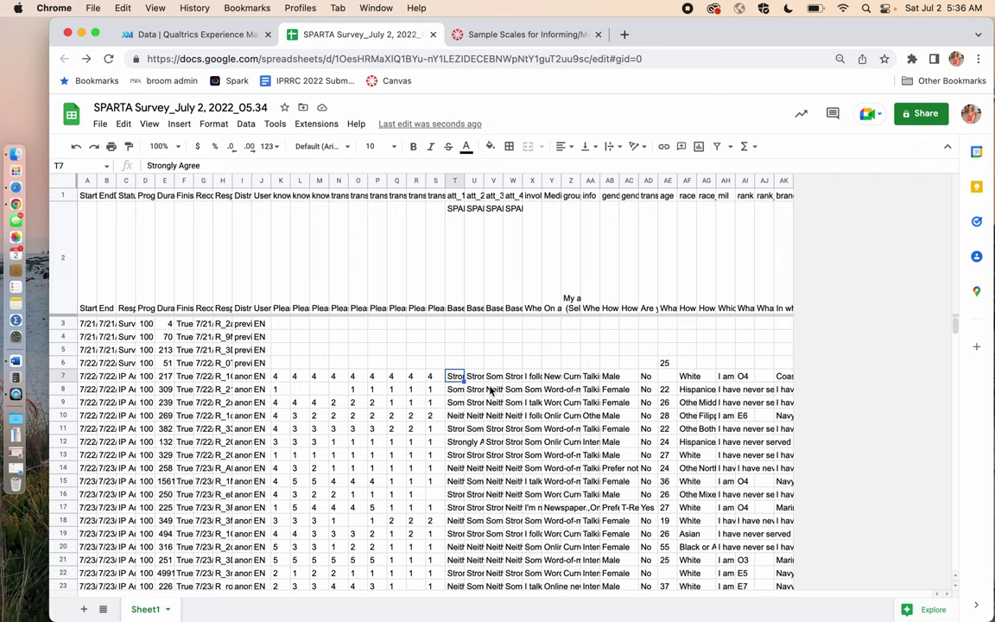
pyautogui.moveTo(464, 181); pyautogui.dragTo(476, 179)
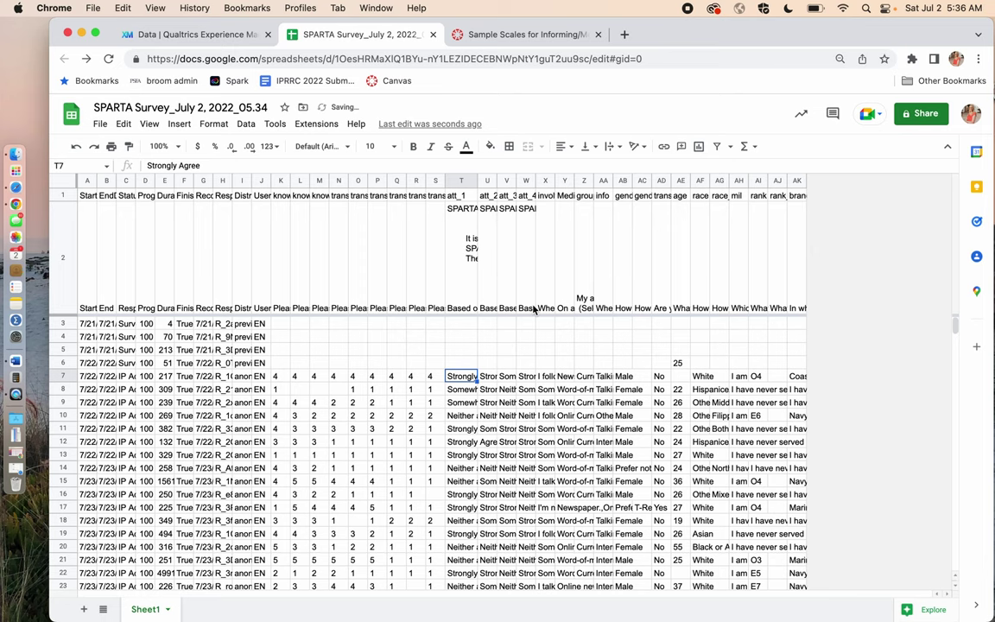
pyautogui.press('super+z')
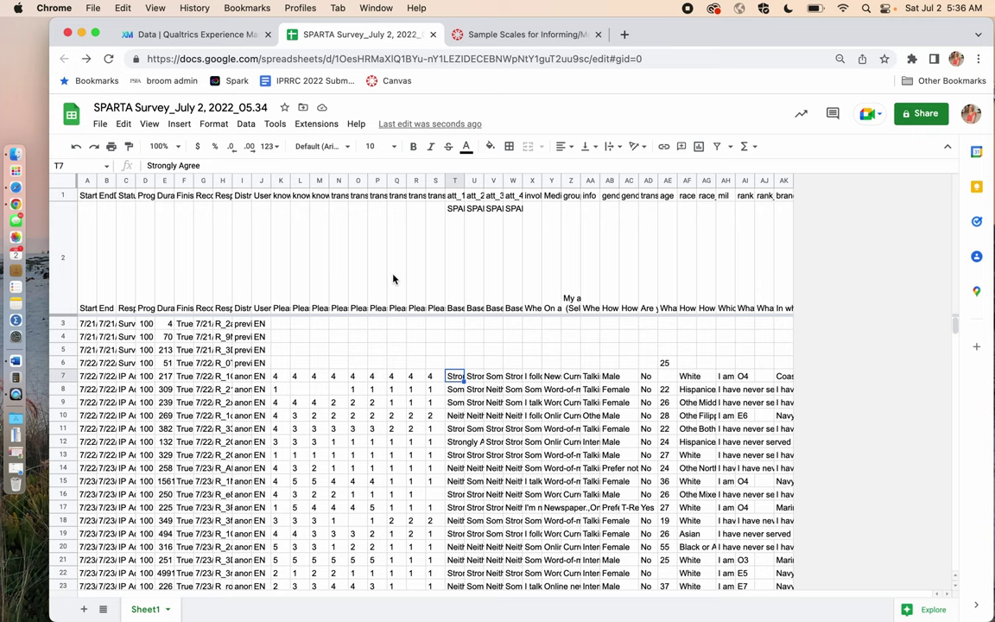
# - Widen the know_trans_1 and know_trans_2 columns and check the headings of all three know_trans columns
pyautogui.click(281, 180)
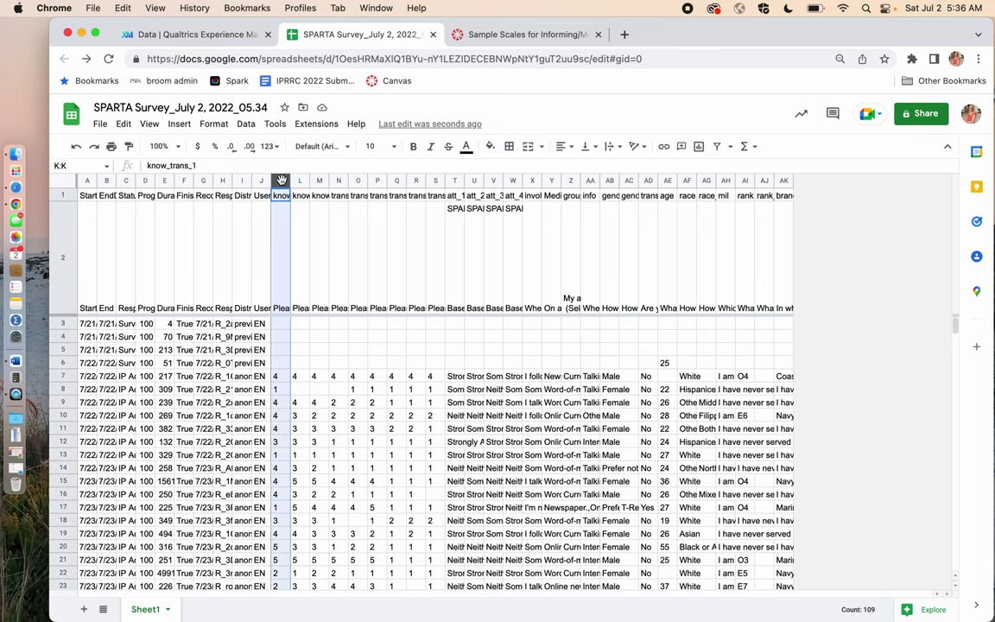
pyautogui.moveTo(305, 181); pyautogui.dragTo(359, 181)
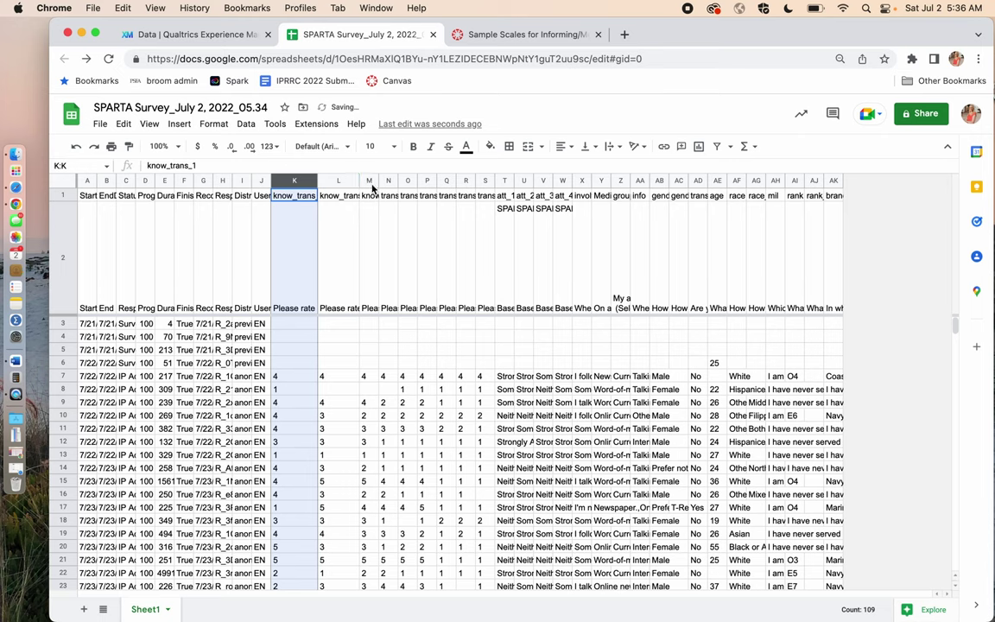
pyautogui.click(293, 195)
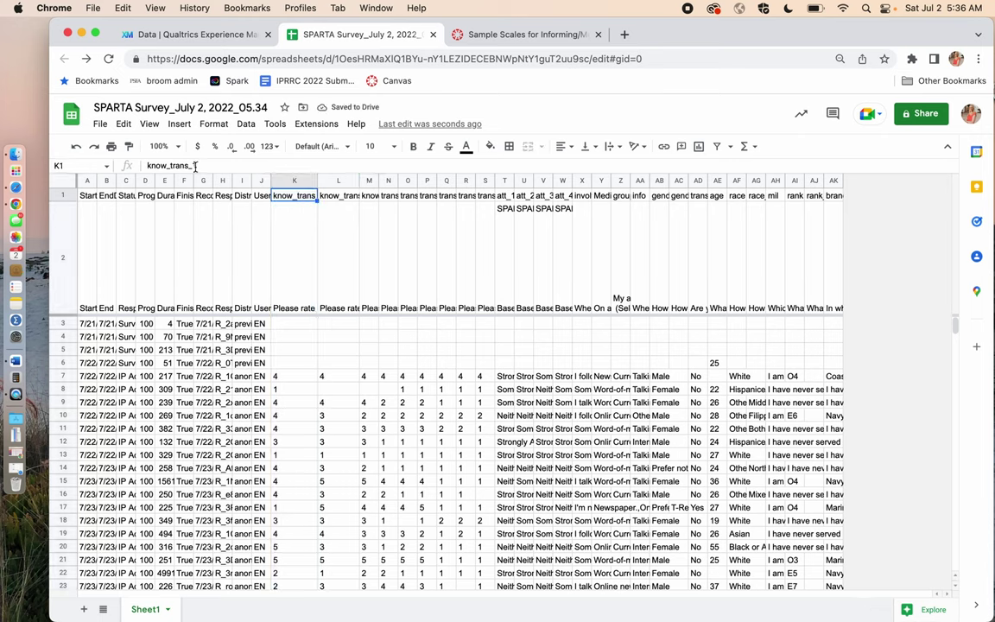
pyautogui.click(322, 197)
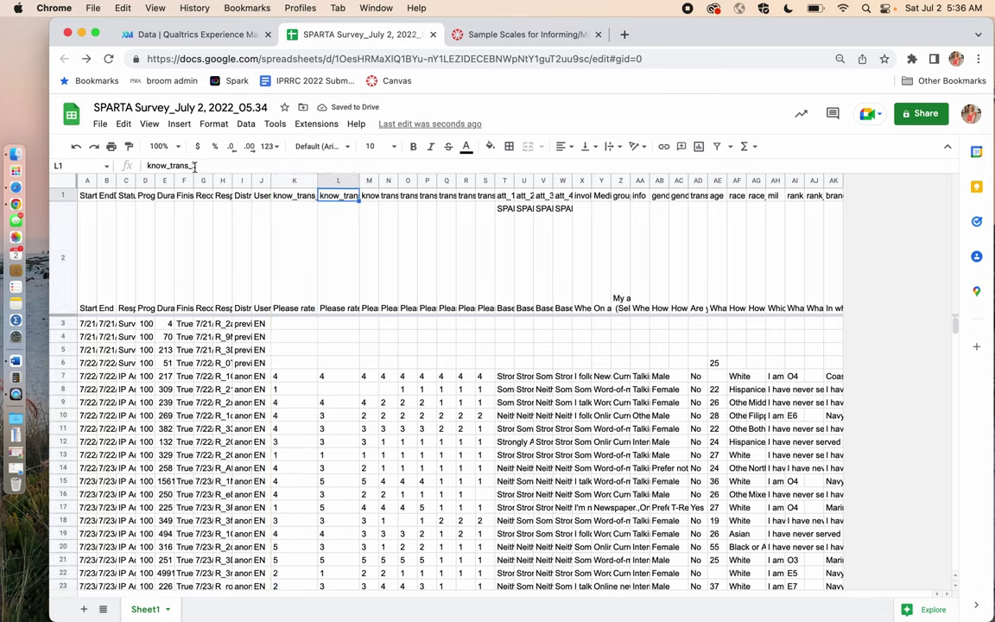
pyautogui.click(373, 197)
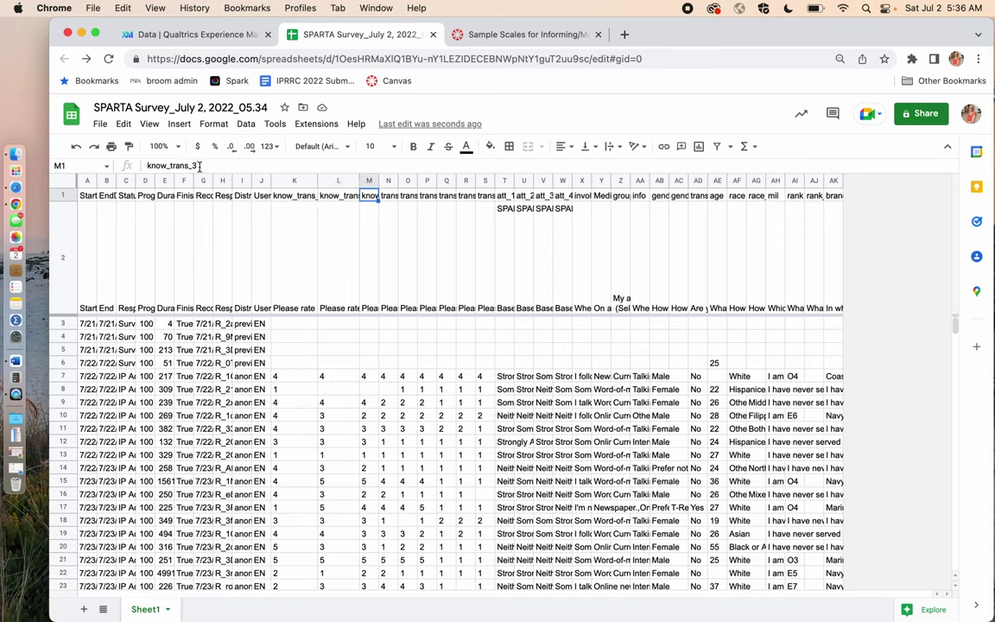
# - Read the full question wording and scale endpoints in row 2 for know_trans_1, know_trans_2 and know_trans_3
pyautogui.click(341, 280)
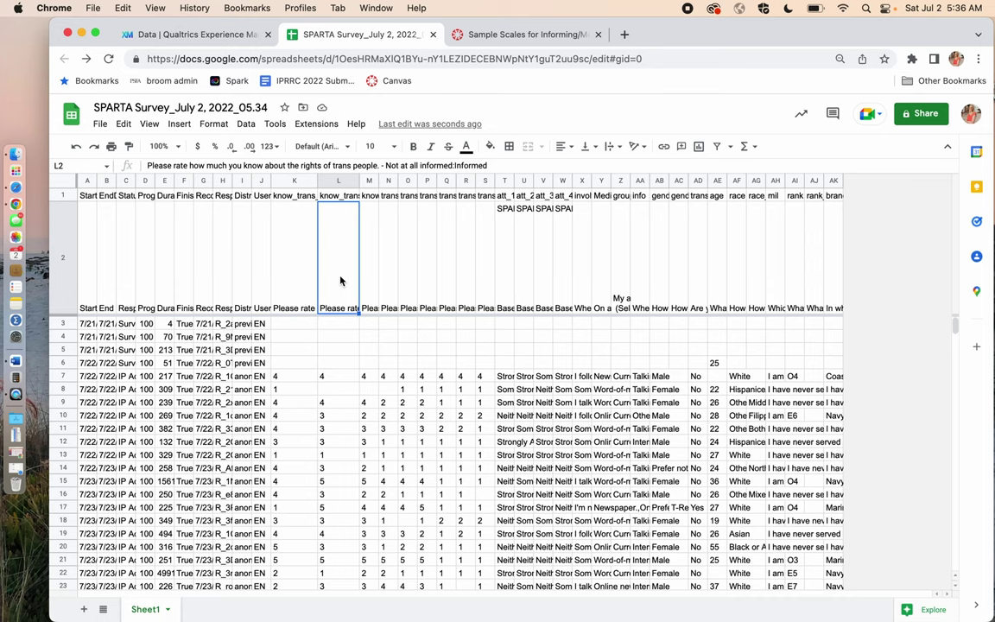
pyautogui.press('Left')
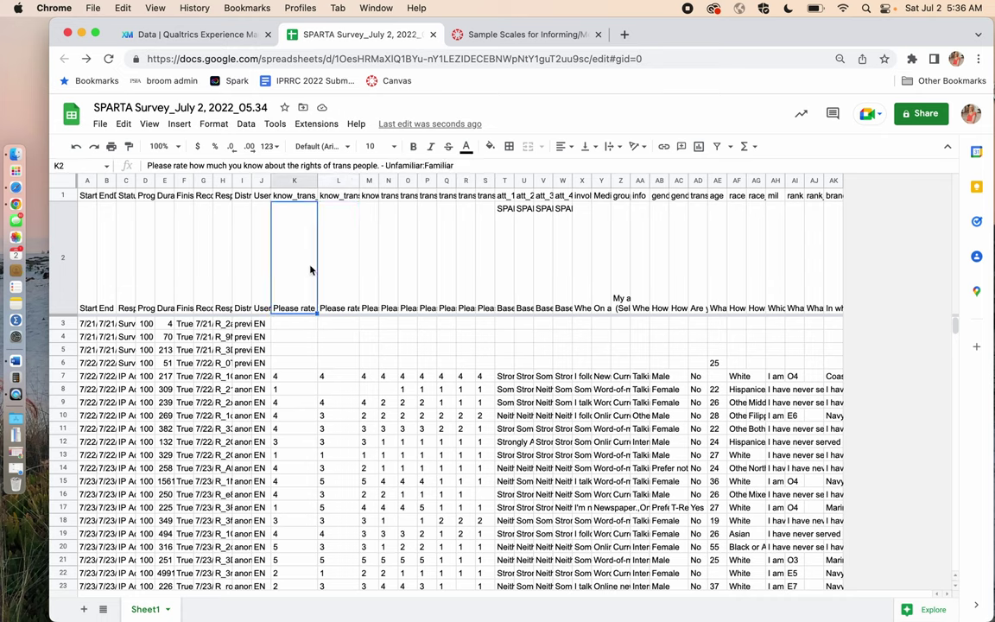
pyautogui.click(341, 280)
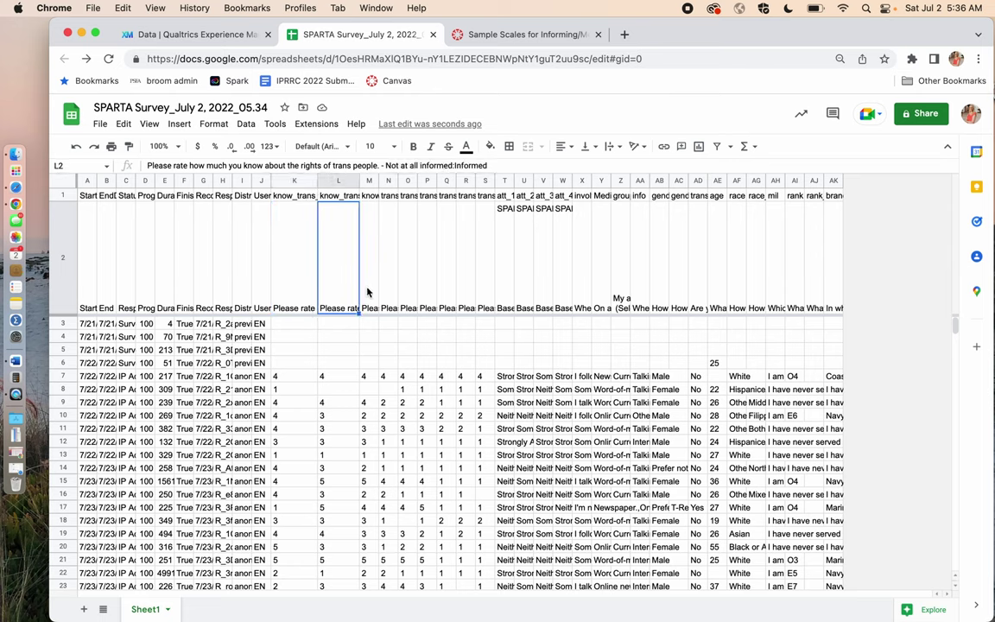
pyautogui.click(368, 292)
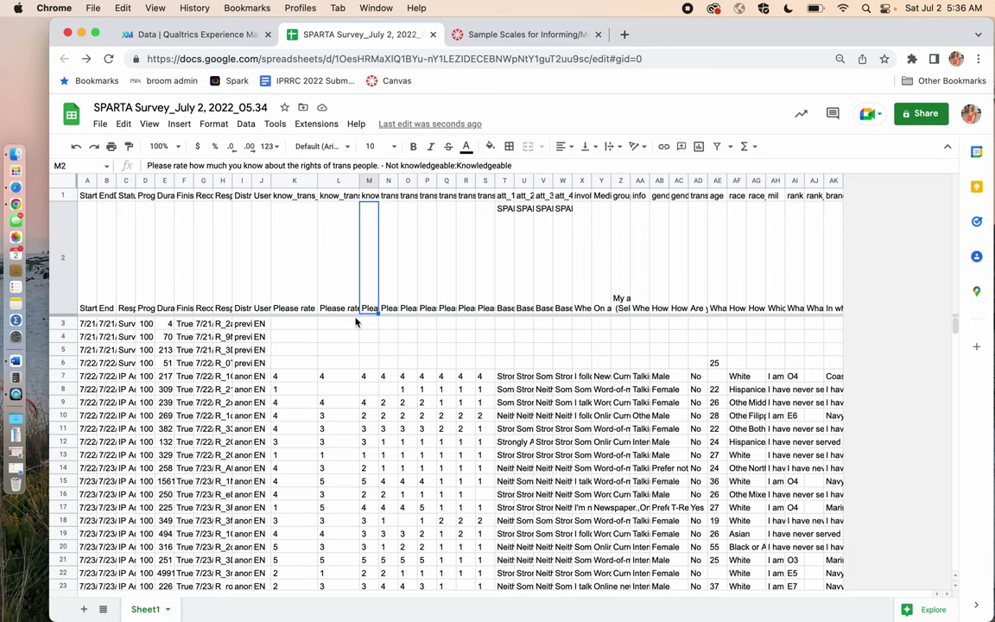
pyautogui.click(294, 213)
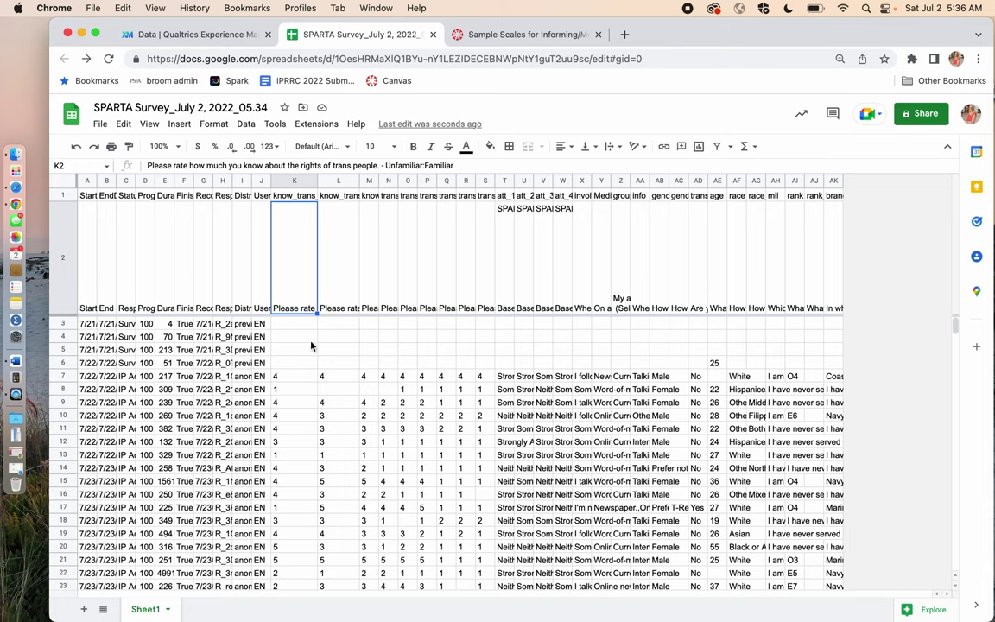
pyautogui.click(295, 198)
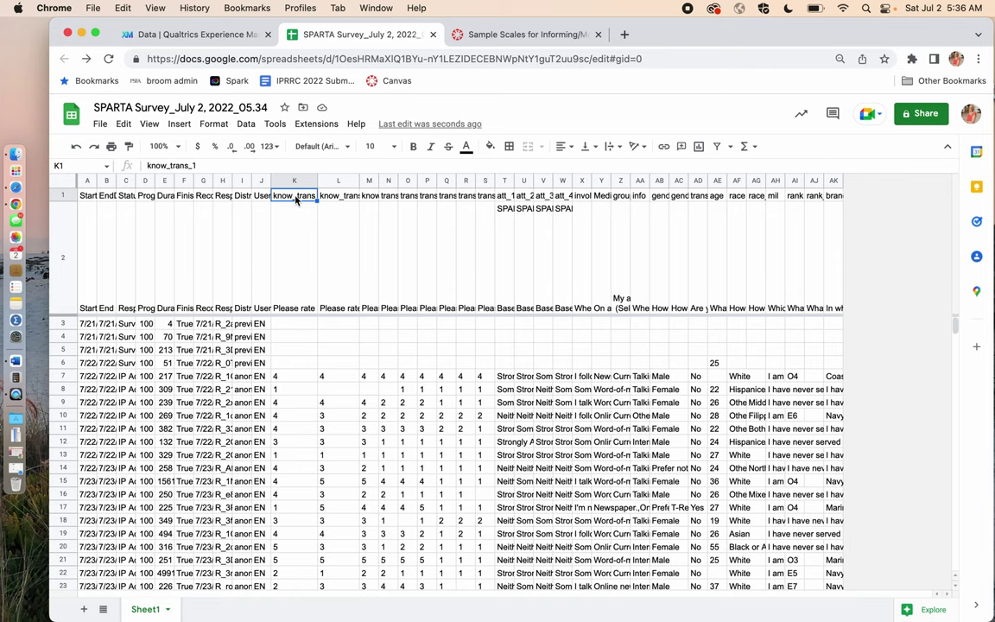
pyautogui.press('Down')
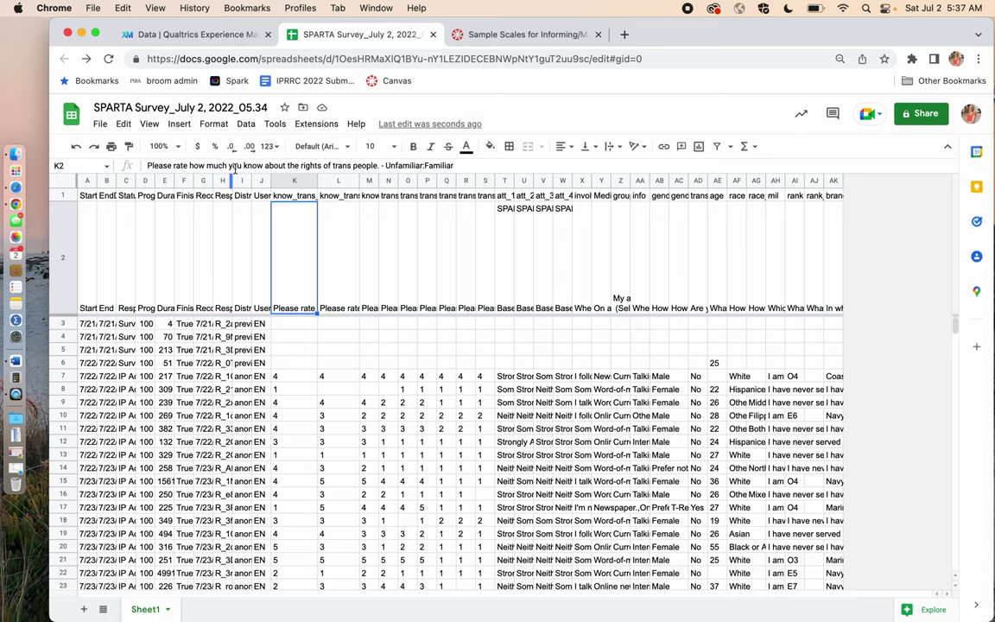
# - Copy "Please rate how much you know about the rights of trans people. -" from K2 into Find and replace as the search text
pyautogui.click(386, 167)
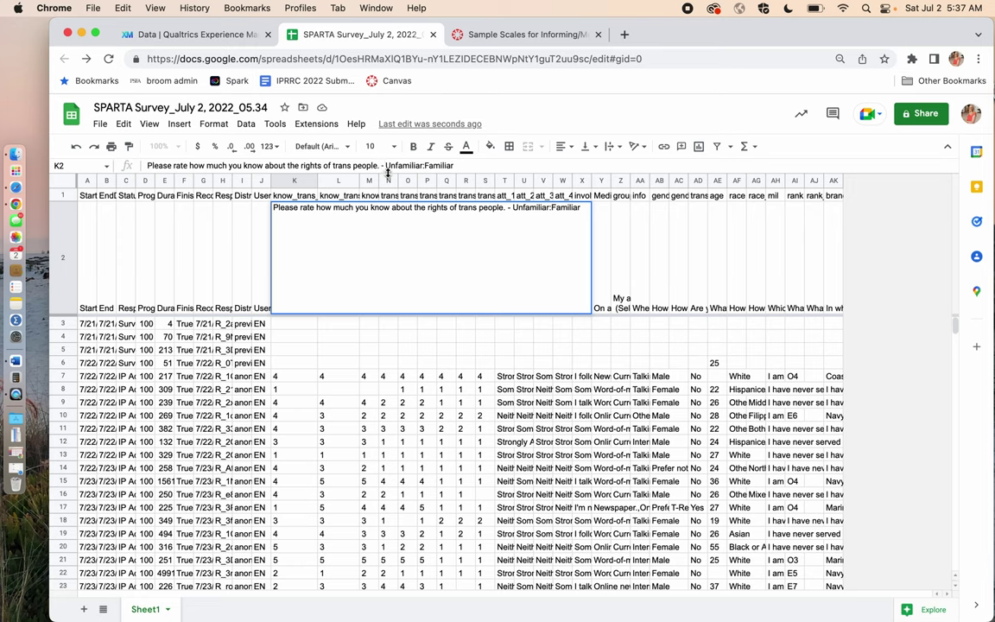
pyautogui.press('shift+super+Left')
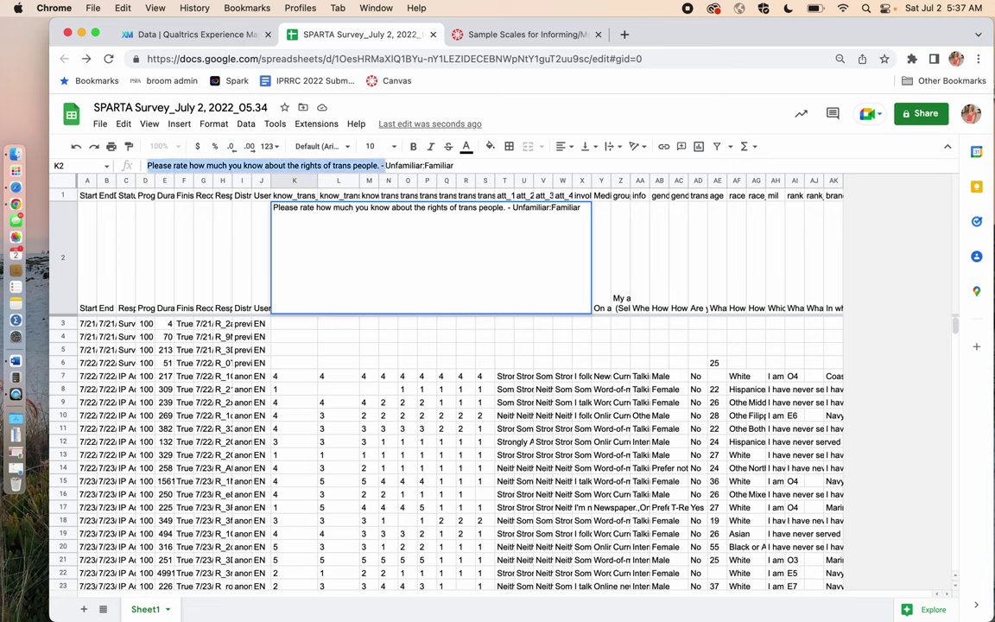
pyautogui.press('super+f')
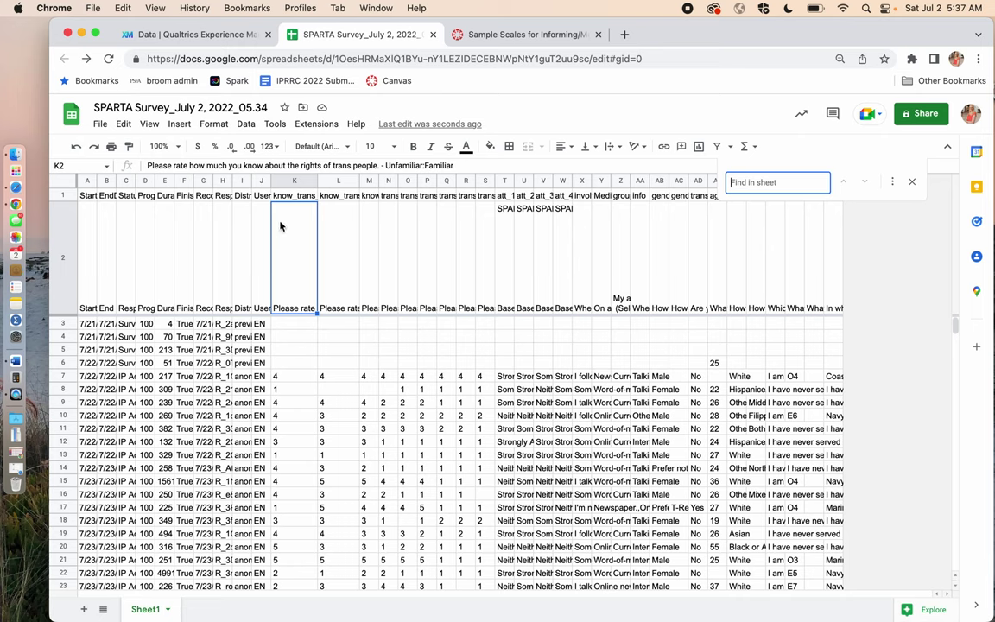
pyautogui.click(124, 123)
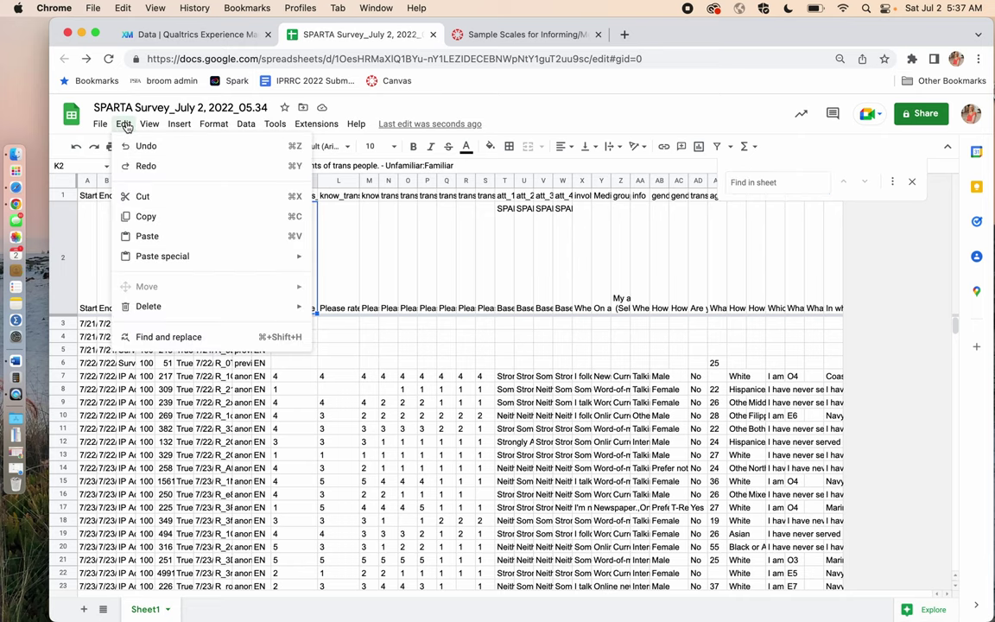
pyautogui.click(156, 339)
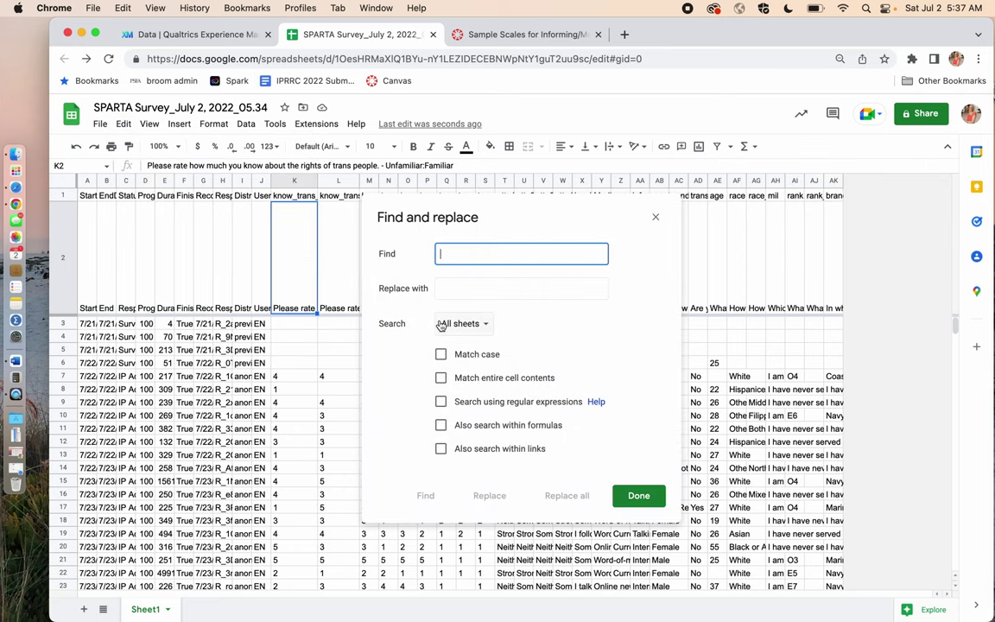
pyautogui.write('Please rate how much you know about the rights of trans people. -')
pyautogui.press('super+Left')
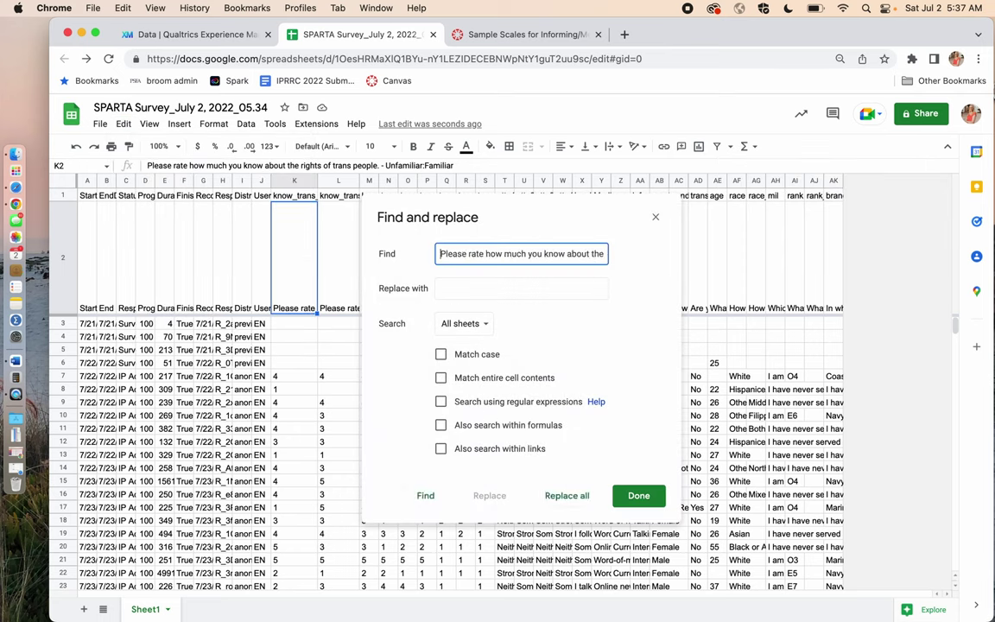
pyautogui.press('super+Right')
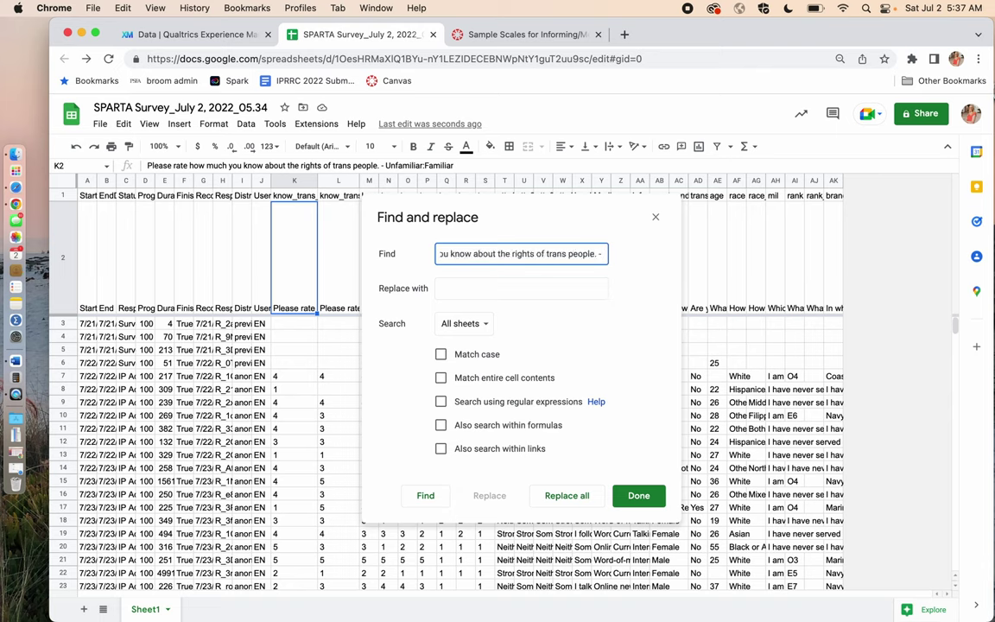
# - Try to replace all occurrences of the question stem with nothing across all sheets, matching case and entire cell contents
pyautogui.click(440, 354)
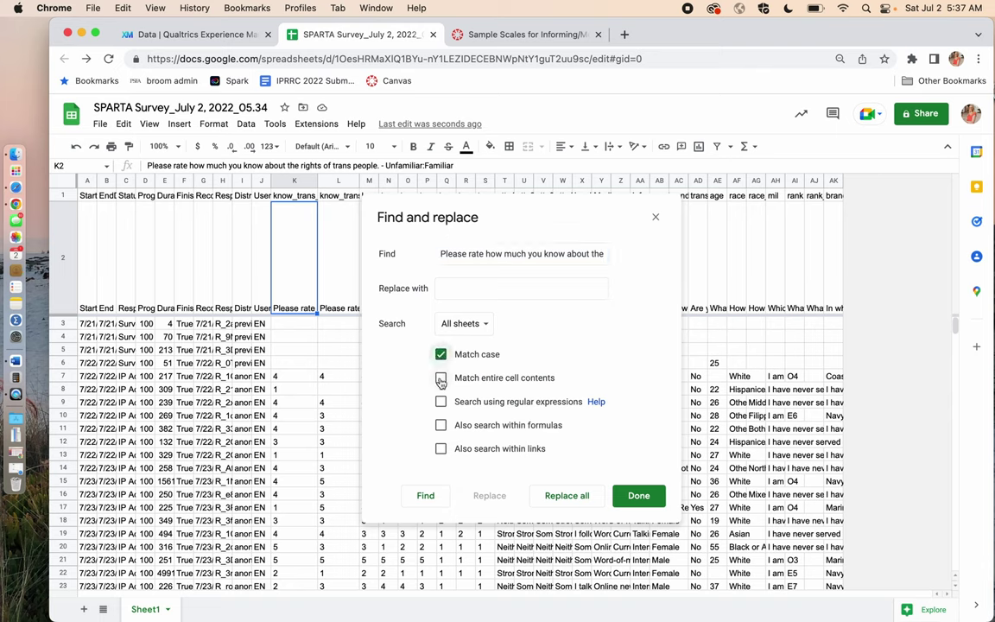
pyautogui.click(440, 379)
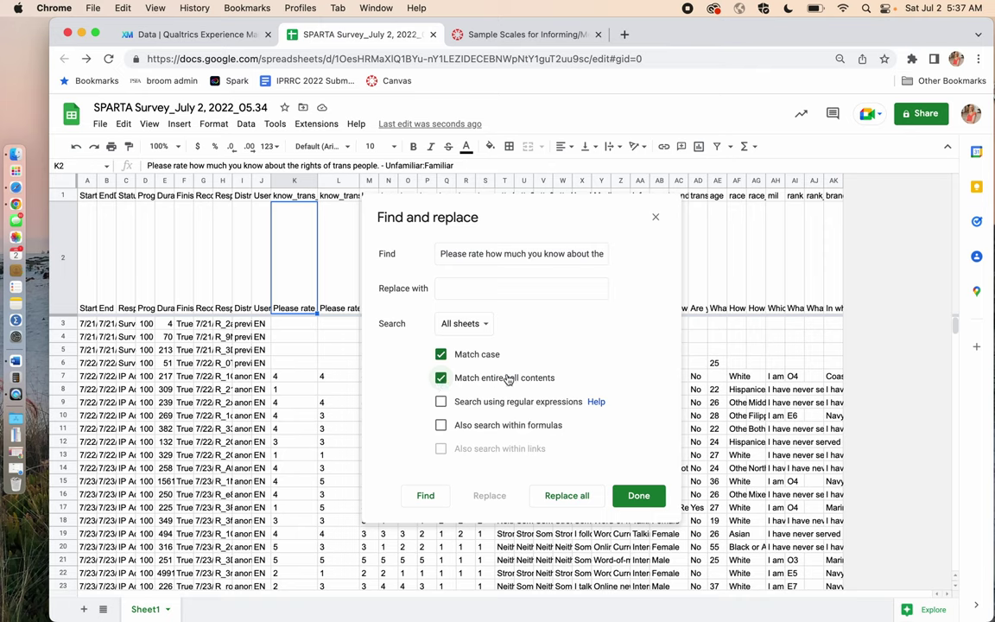
pyautogui.click(473, 286)
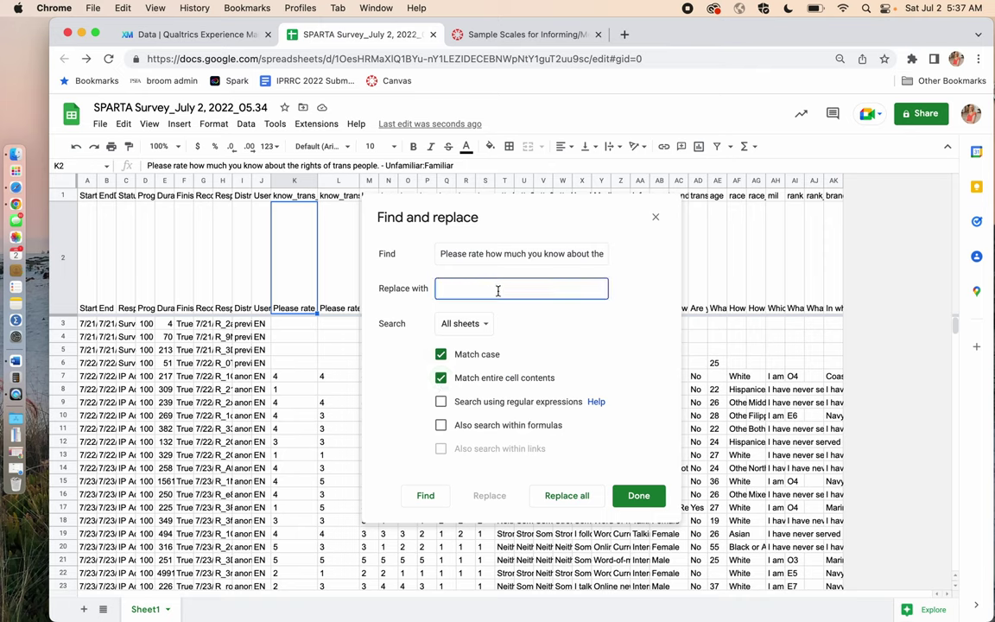
pyautogui.click(564, 497)
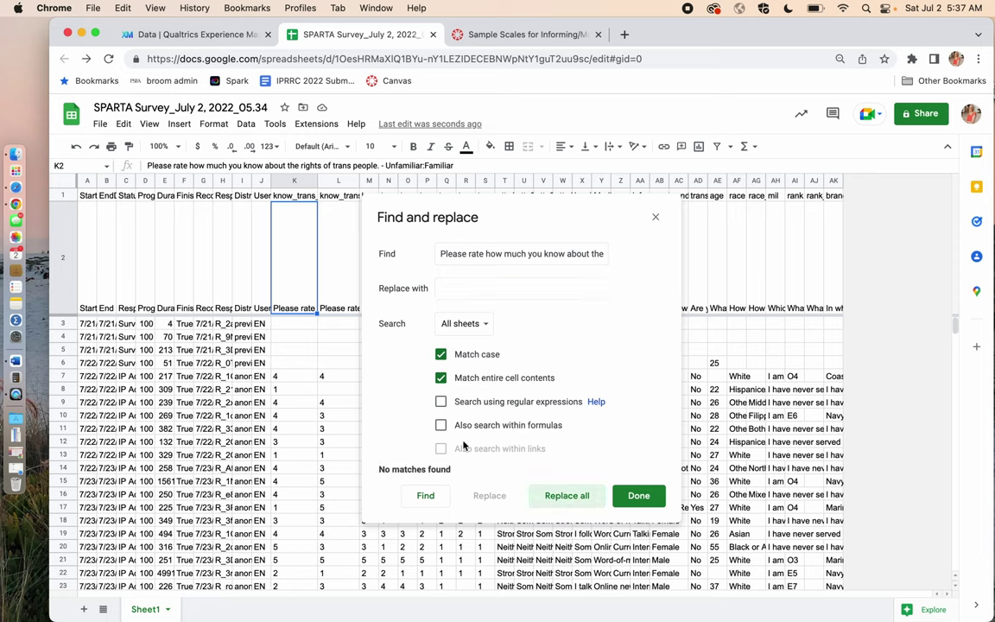
pyautogui.click(639, 495)
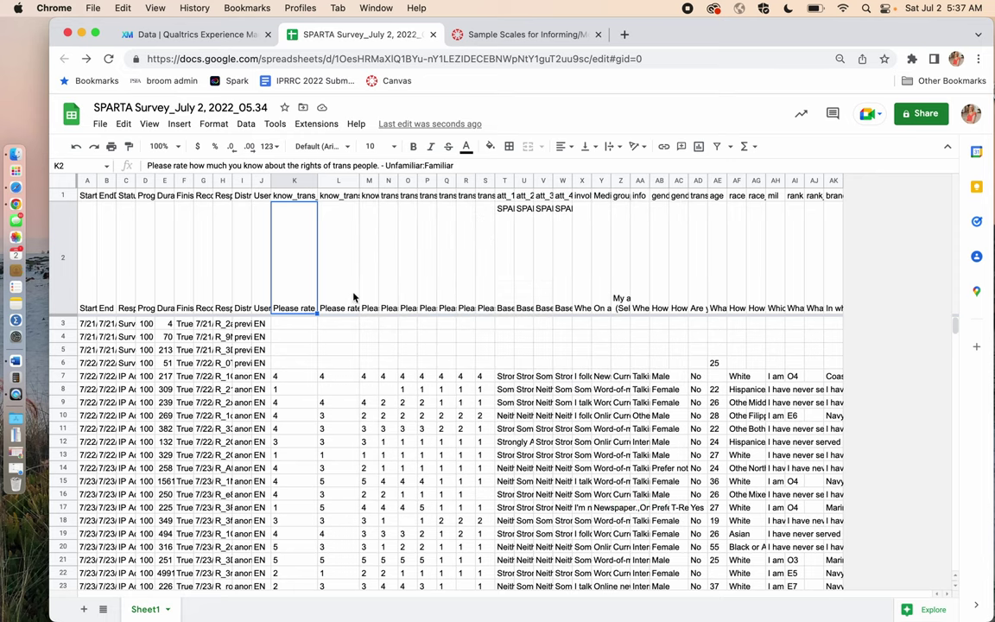
pyautogui.click(384, 165)
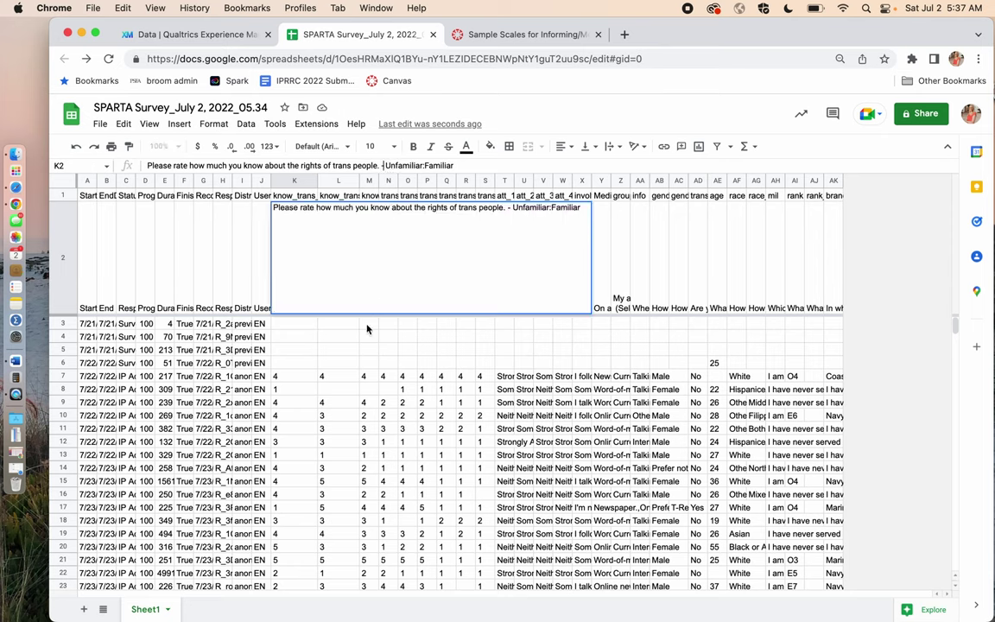
pyautogui.click(356, 377)
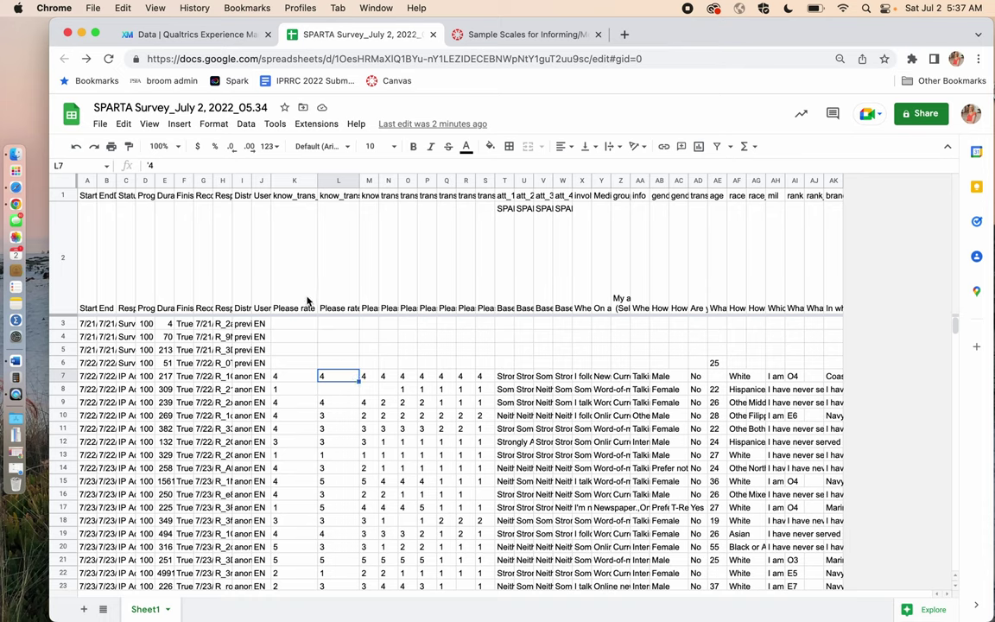
# - Delete rows 3 to 6, the survey preview entries above the real responses
pyautogui.click(302, 364)
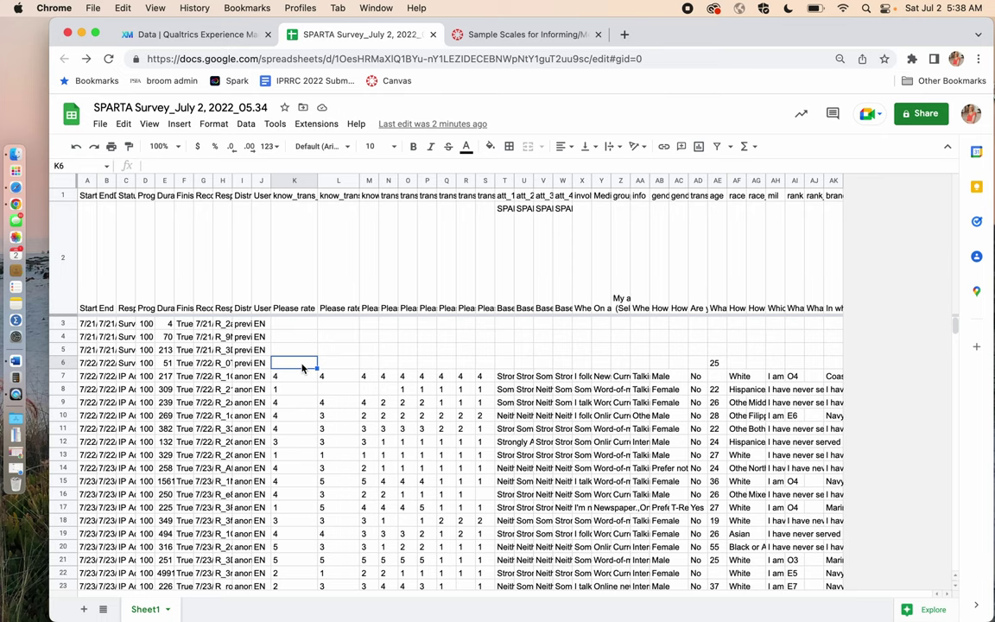
pyautogui.click(65, 362)
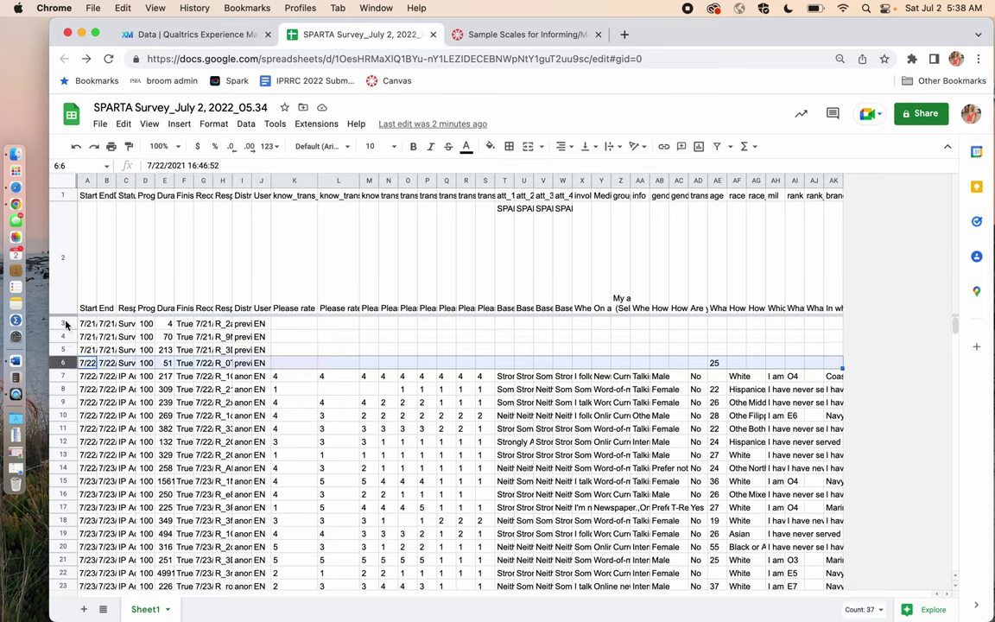
pyautogui.keyDown('shift'); pyautogui.click(61, 321); pyautogui.keyUp('shift')
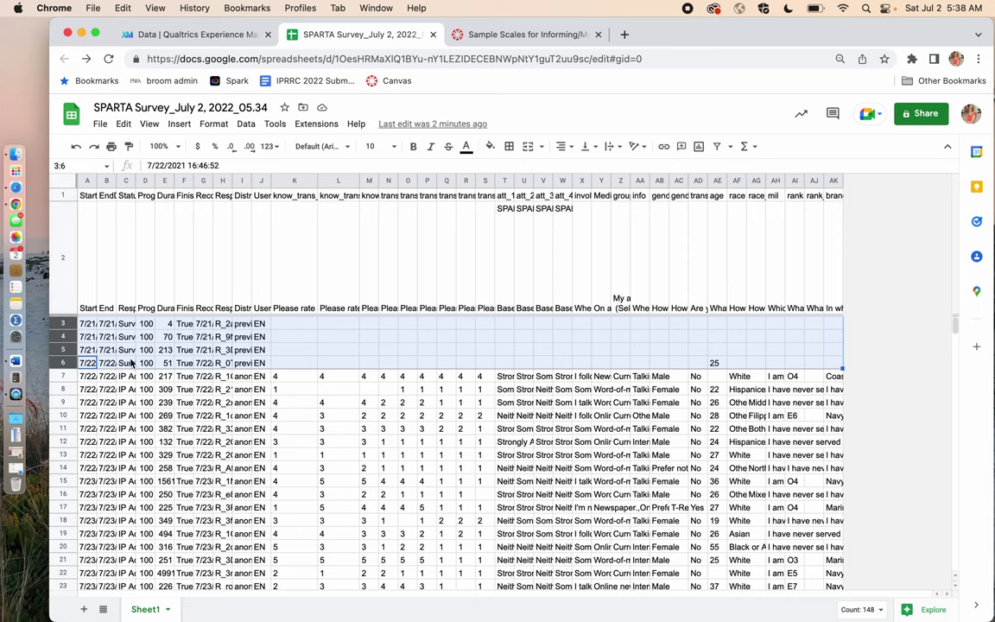
pyautogui.rightClick(63, 327)
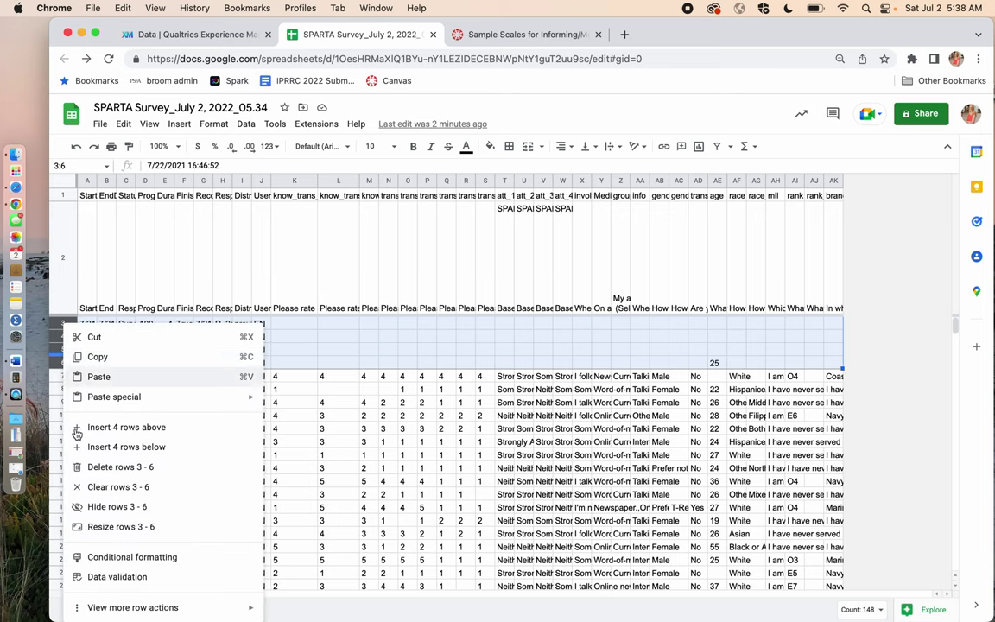
pyautogui.click(126, 468)
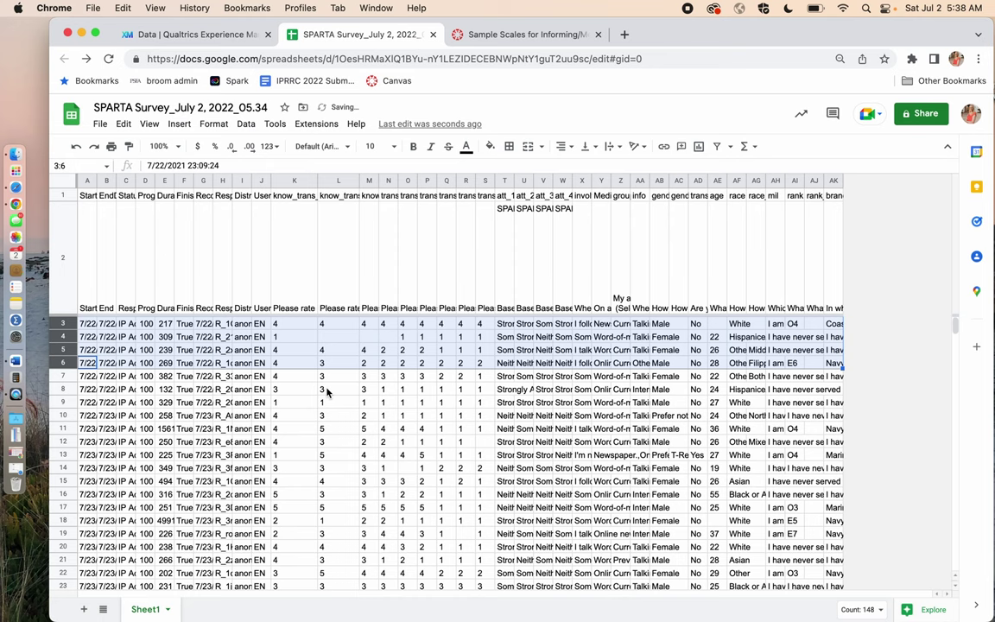
# - Check the rating answers for missing responses, including cells L4 to N4 and O14
pyautogui.click(342, 338)
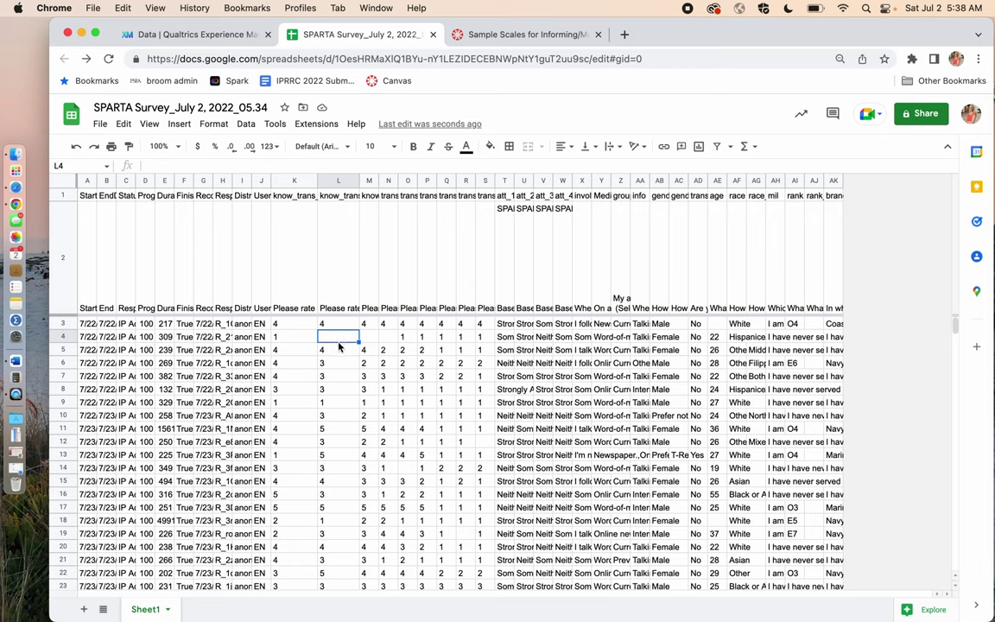
pyautogui.click(407, 471)
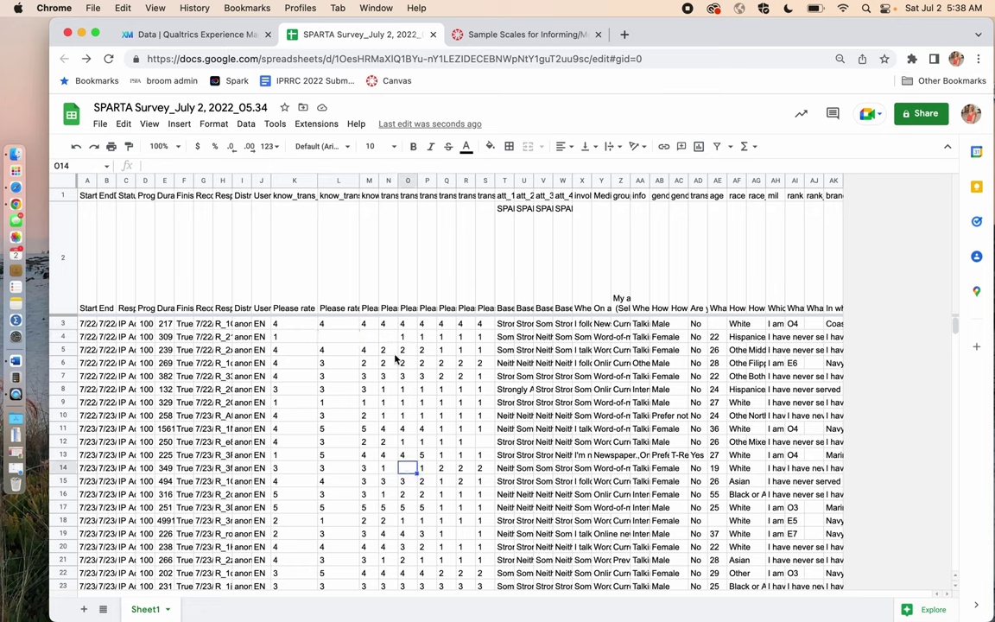
pyautogui.moveTo(388, 337); pyautogui.dragTo(332, 340)
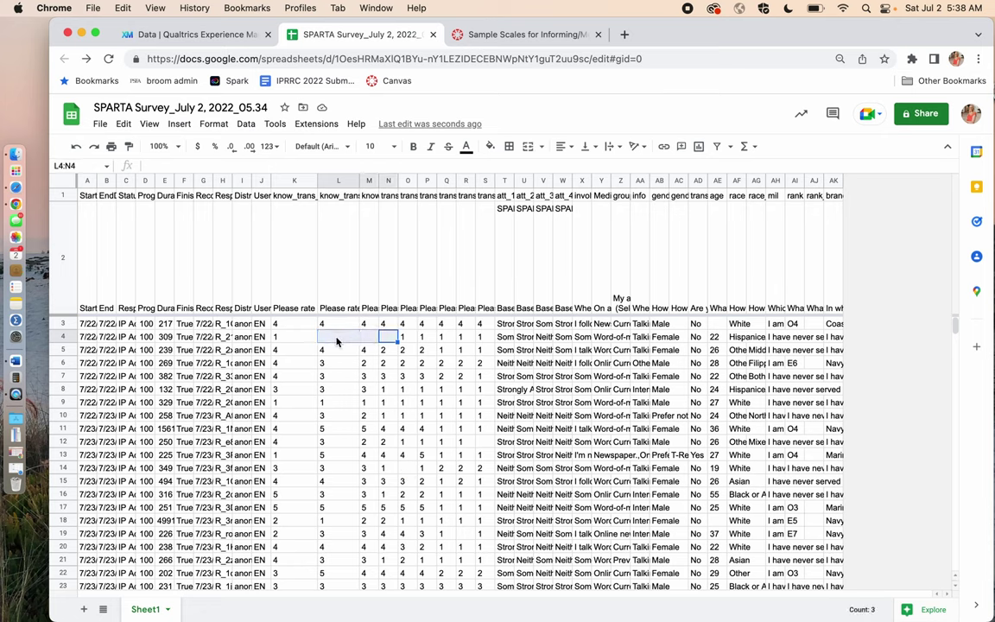
pyautogui.scroll(-1, 432, 524)
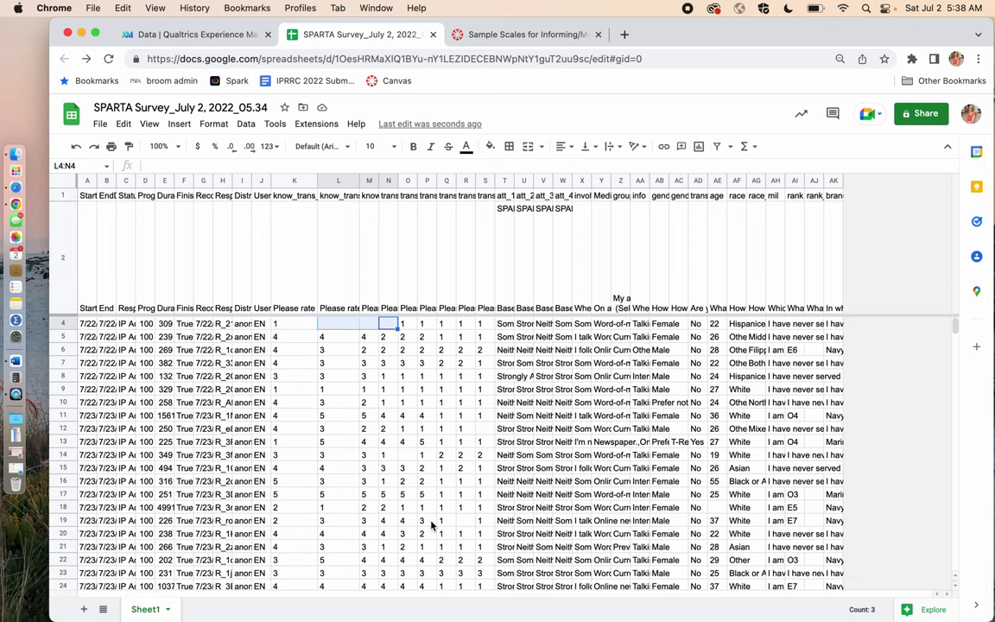
# - Check the rating answers in rows 14 to 32 for missing responses, including cells O14, R19, Q27 and R32:S32
pyautogui.click(408, 455)
pyautogui.scroll(-3, 413, 461)
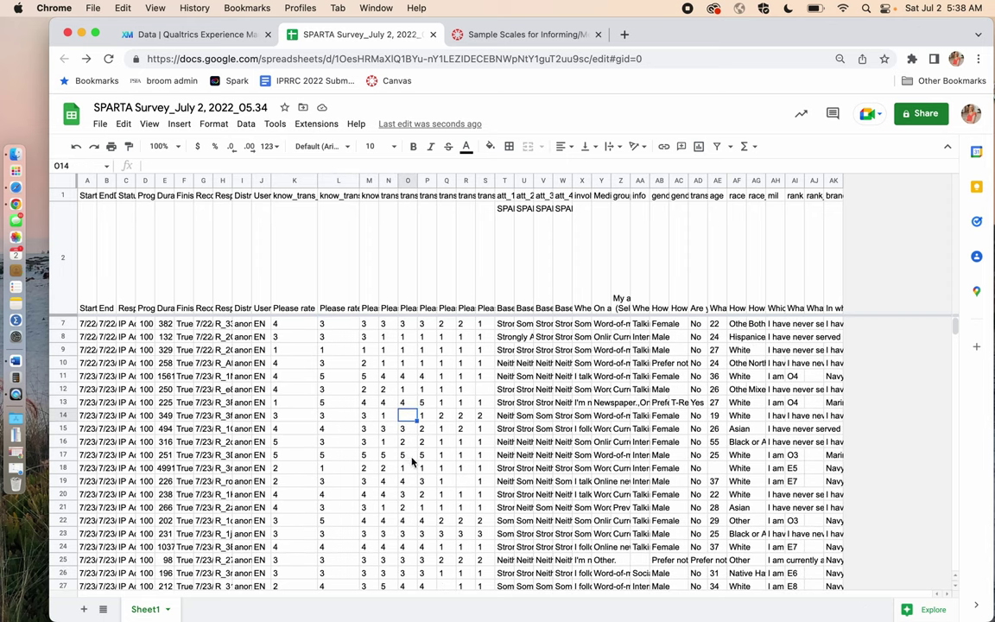
pyautogui.click(465, 481)
pyautogui.scroll(-5, 466, 482)
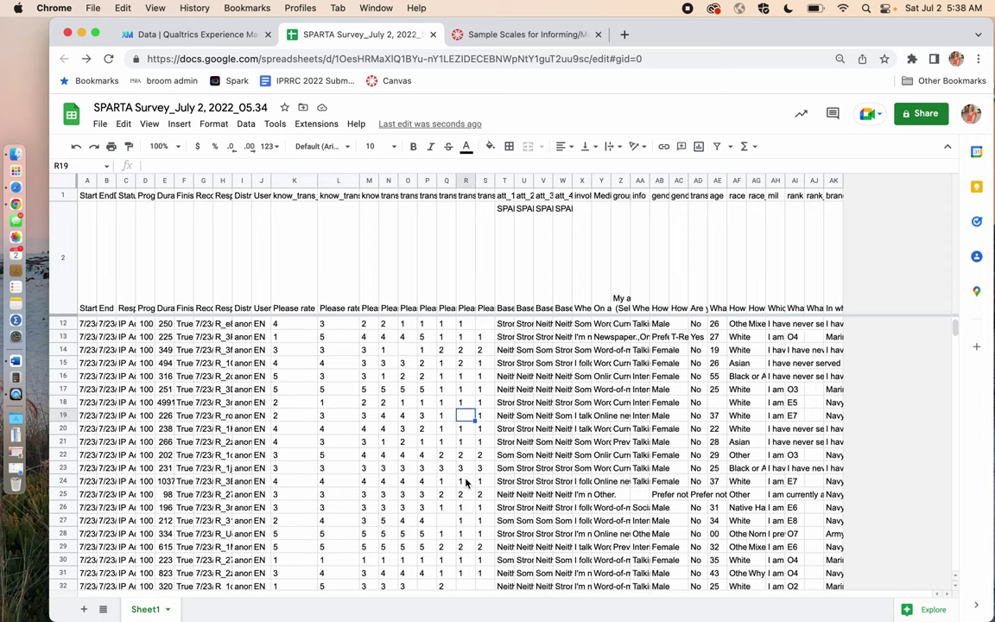
pyautogui.click(447, 520)
pyautogui.scroll(-3, 451, 531)
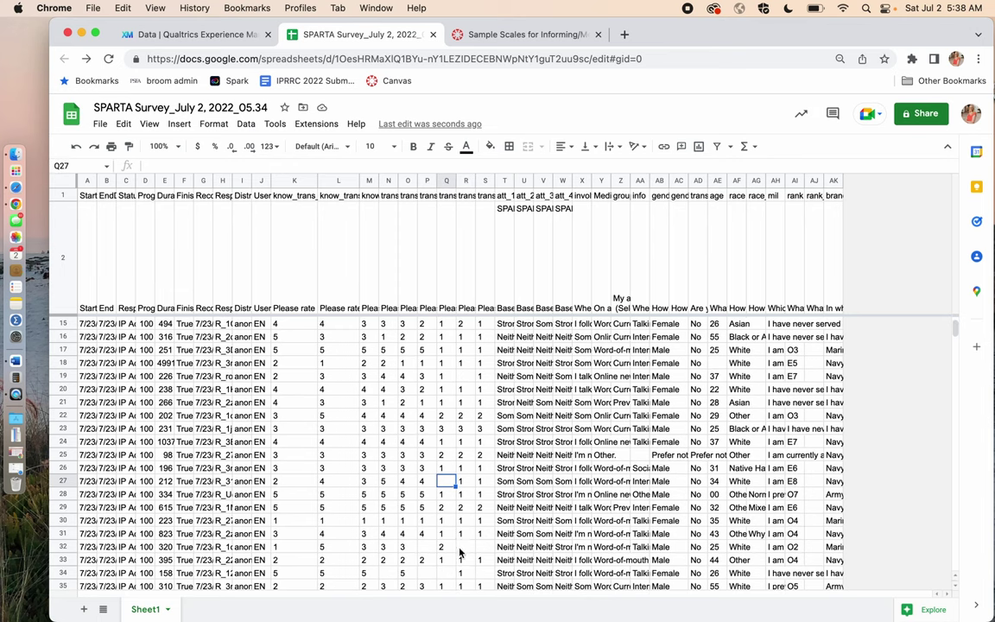
pyautogui.click(466, 546)
pyautogui.moveTo(474, 548); pyautogui.dragTo(485, 547)
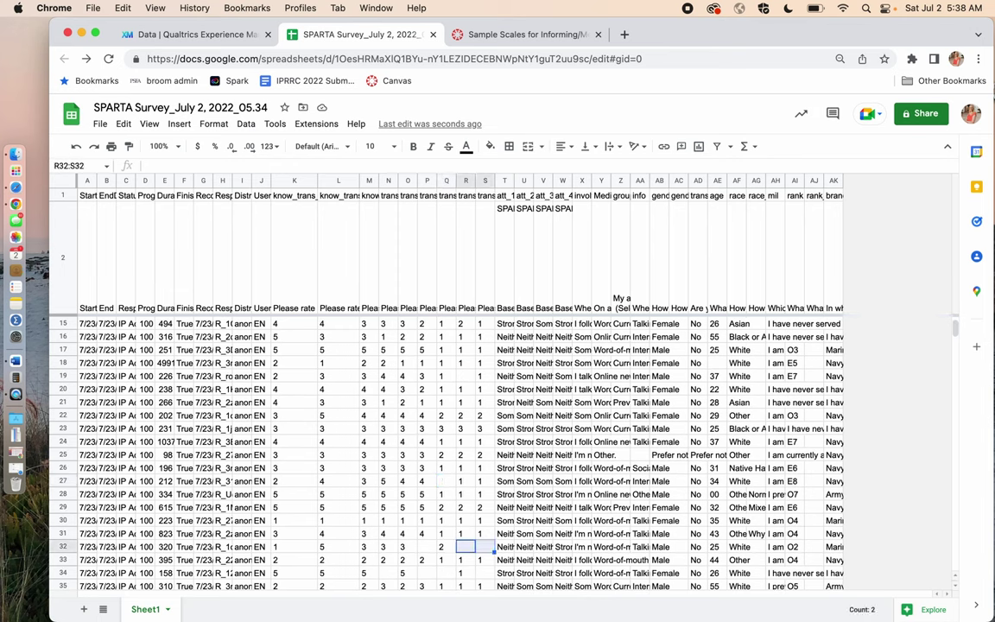
# - Examine the missing ratings in row 34, covering cells S34, P34:Q34 and N34
pyautogui.scroll(-3, 466, 544)
pyautogui.click(481, 534)
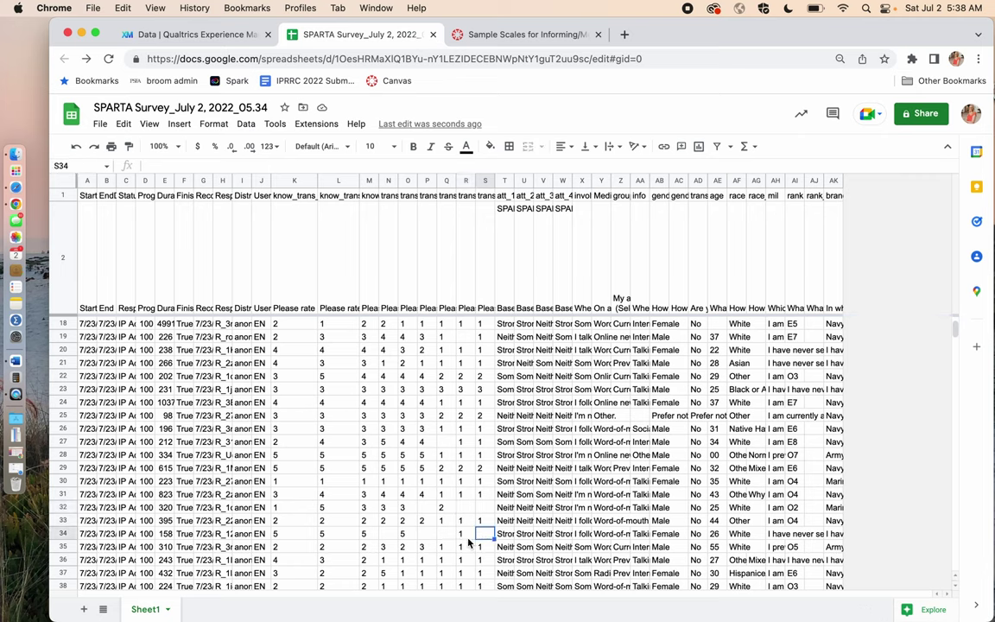
pyautogui.click(428, 534)
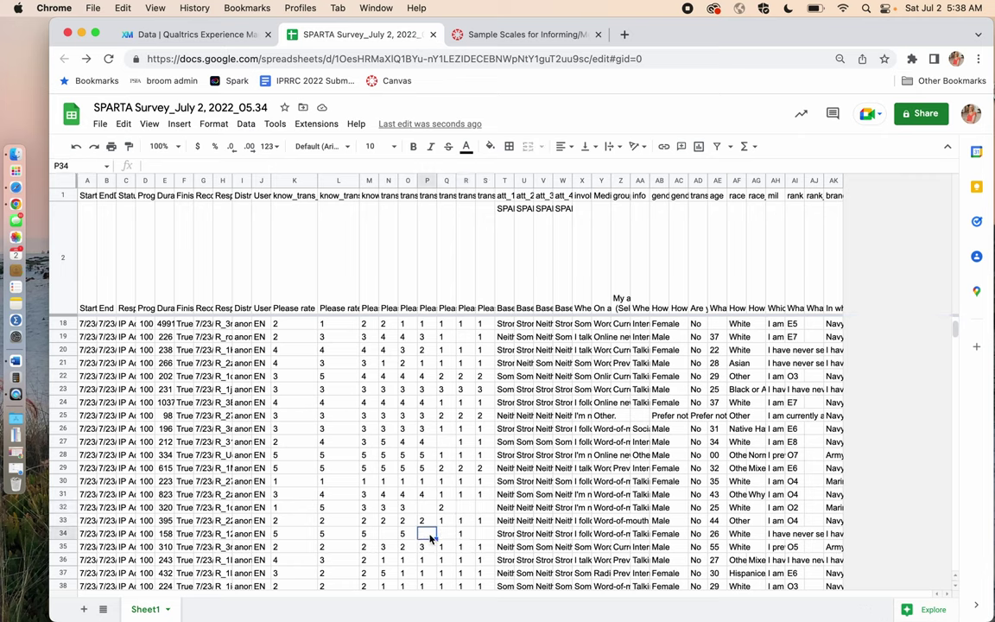
pyautogui.moveTo(429, 537); pyautogui.dragTo(446, 535)
pyautogui.scroll(-5, 446, 535)
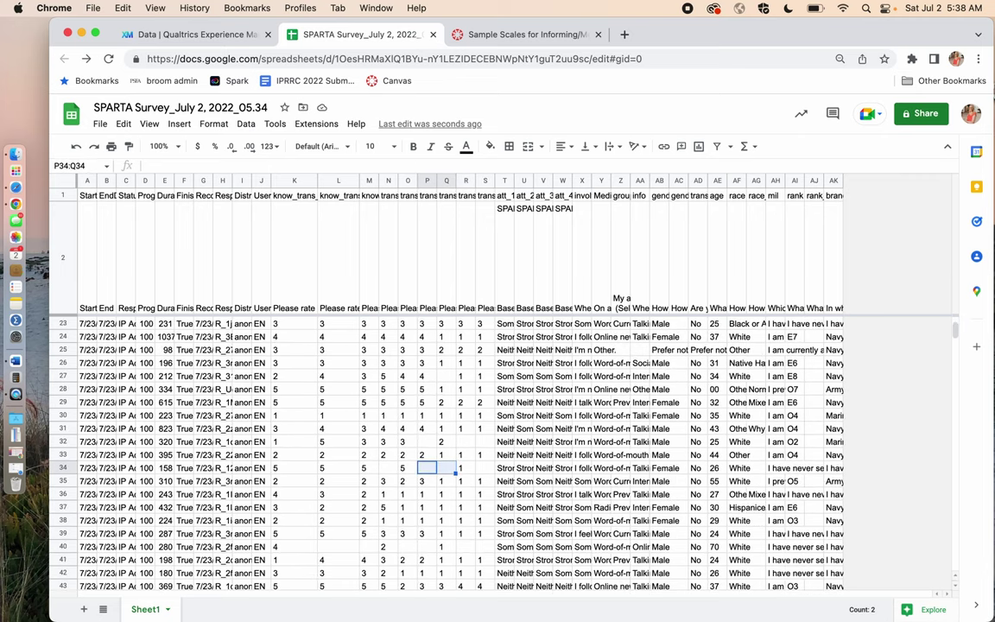
pyautogui.click(389, 468)
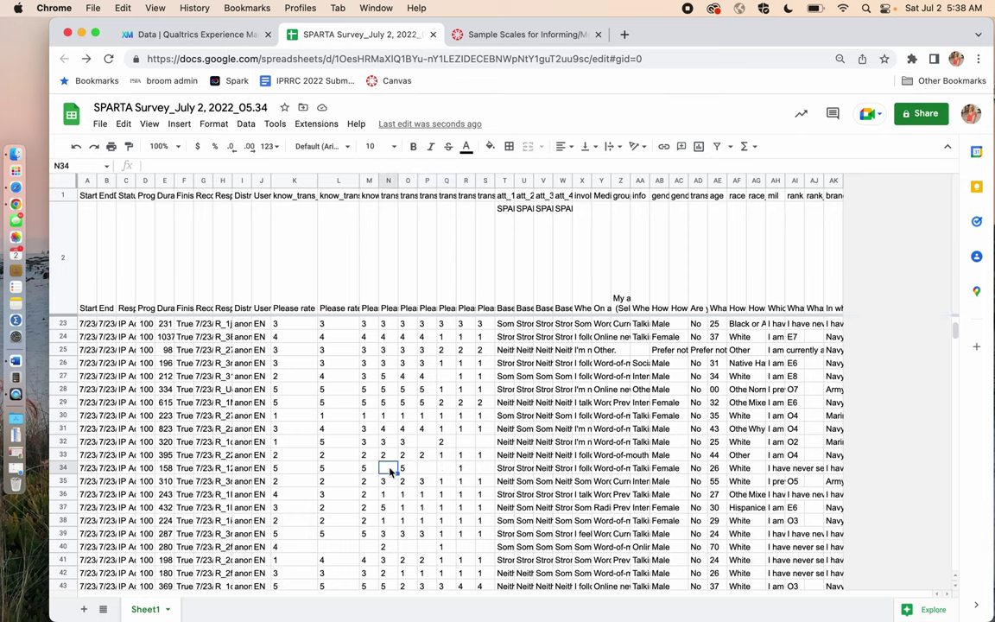
# - Examine the missing ratings in row 40, covering cells O40:P40 and R40:S40
pyautogui.click(407, 547)
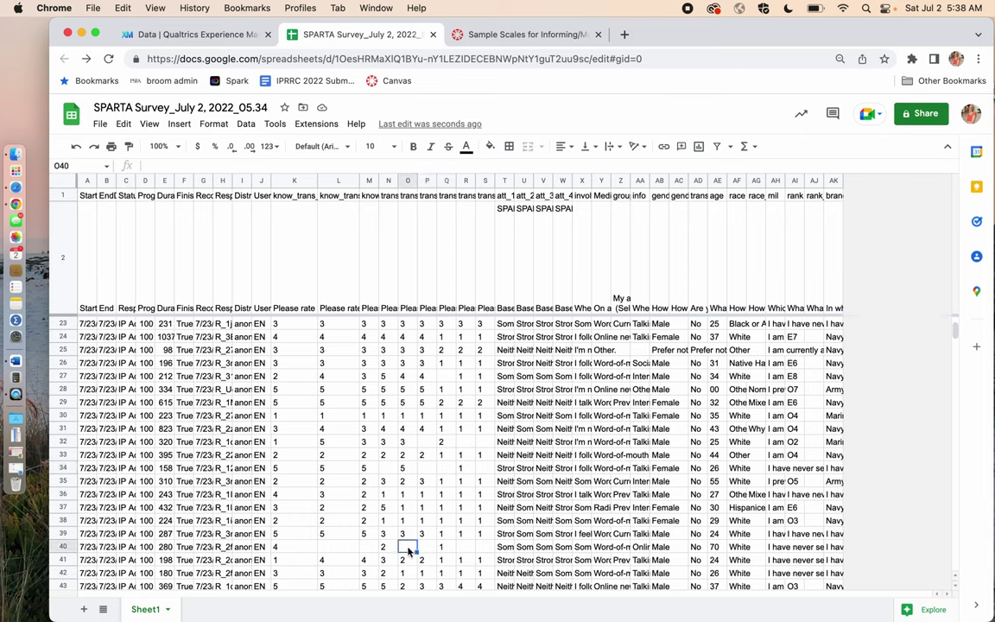
pyautogui.hotkey('shift', 'Right')
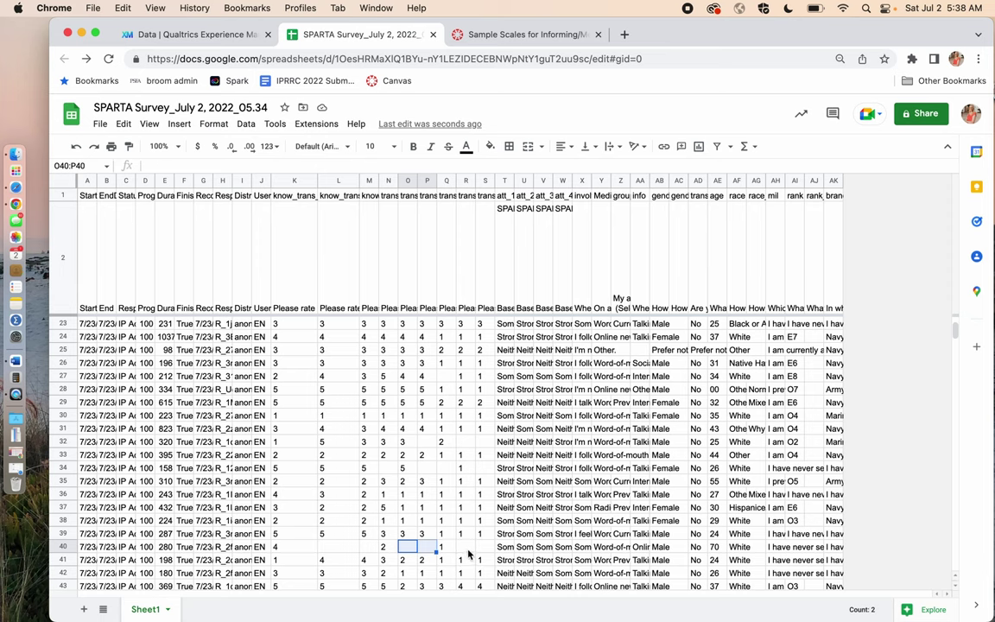
pyautogui.click(467, 547)
pyautogui.hotkey('shift', 'Right')
pyautogui.scroll(-3, 413, 518)
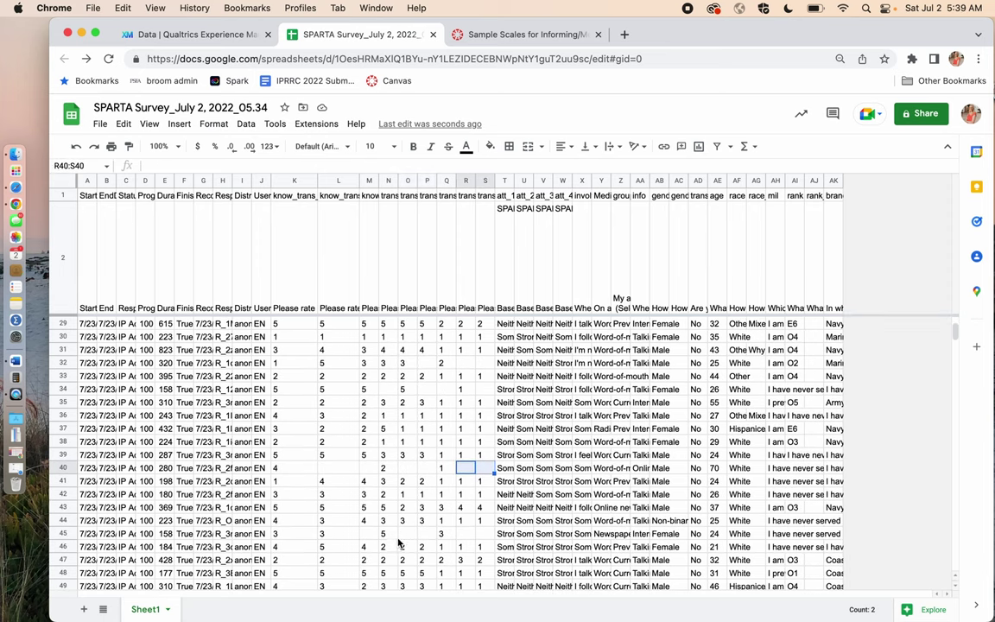
# - Check cell O45 and scan the rating columns down to row 67 for missing responses
pyautogui.click(401, 535)
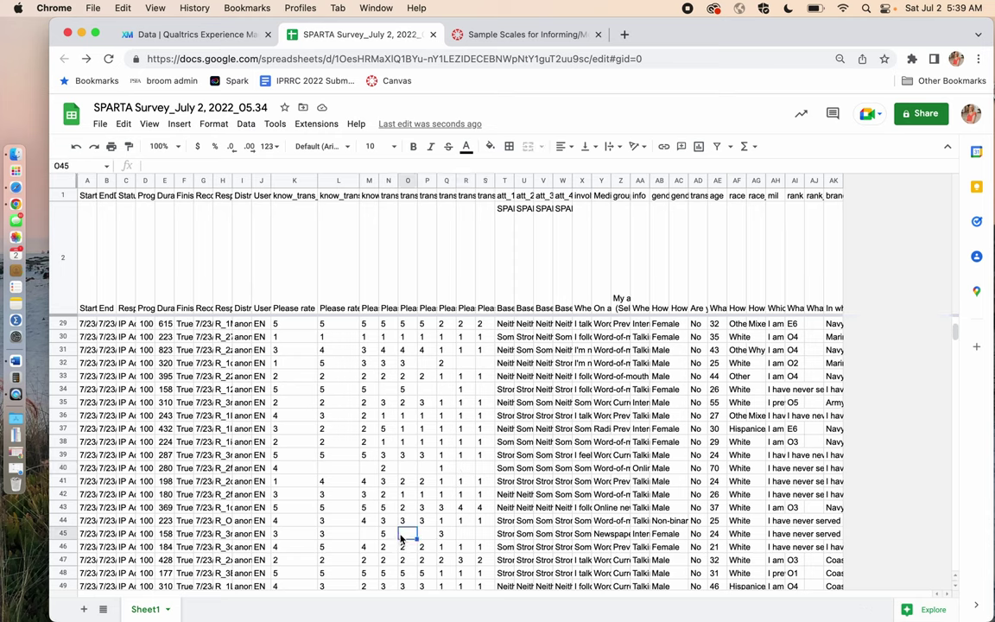
pyautogui.scroll(-1, 400, 535)
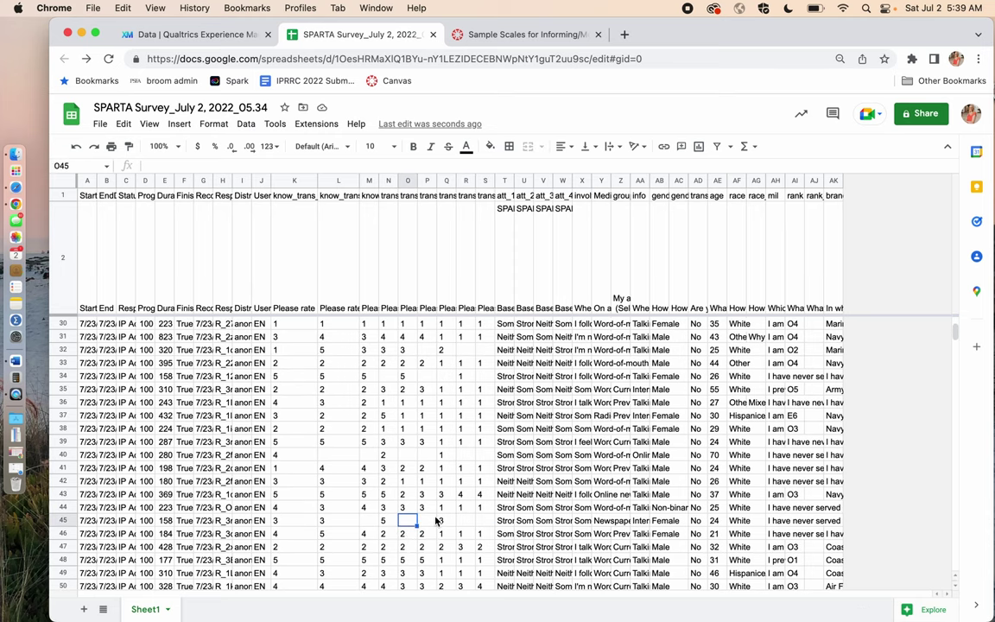
pyautogui.scroll(-7, 436, 520)
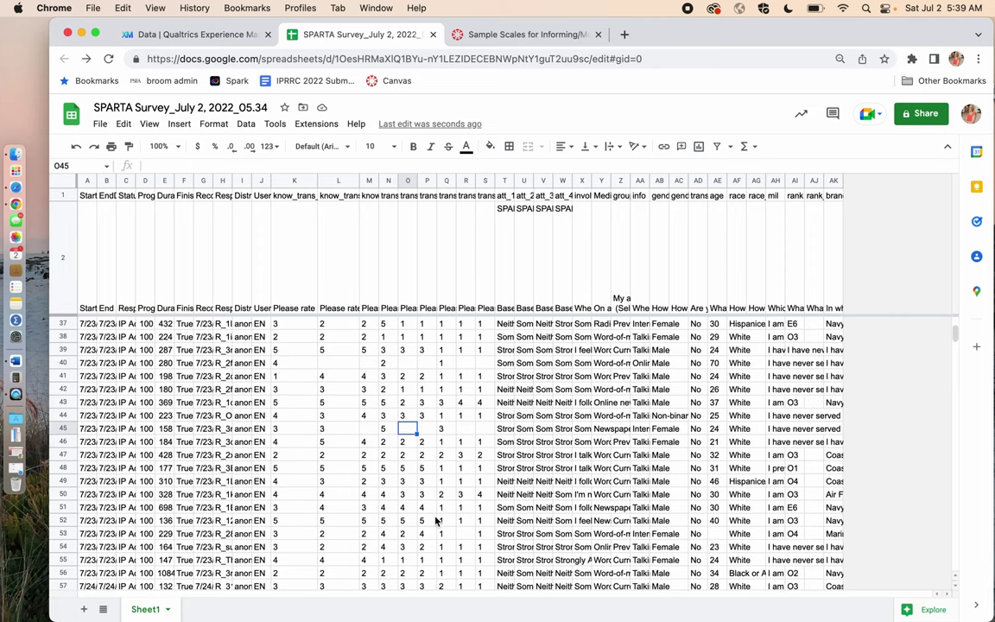
pyautogui.scroll(-5, 436, 520)
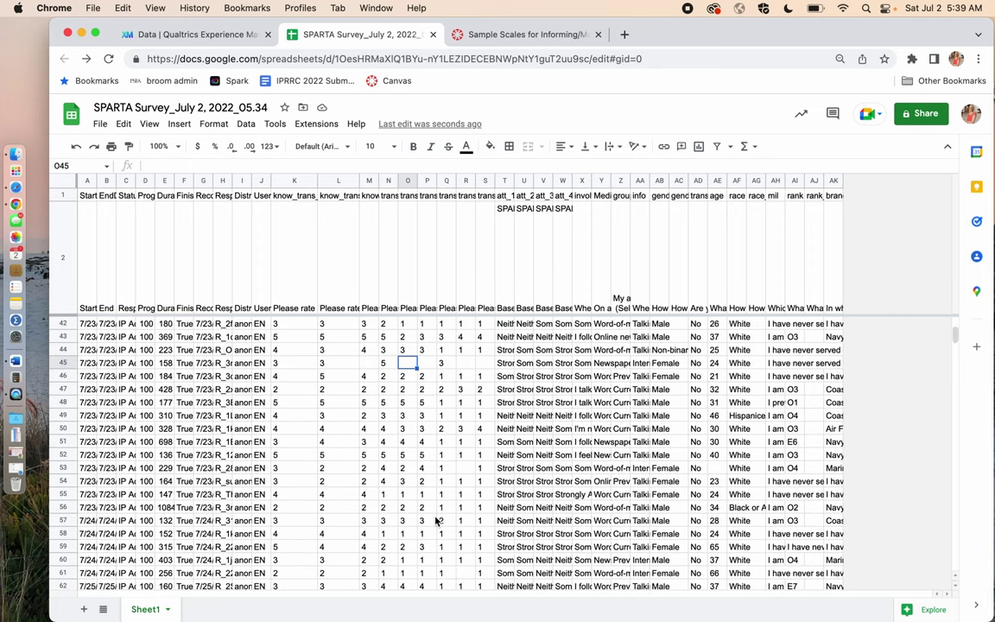
pyautogui.scroll(-5, 436, 520)
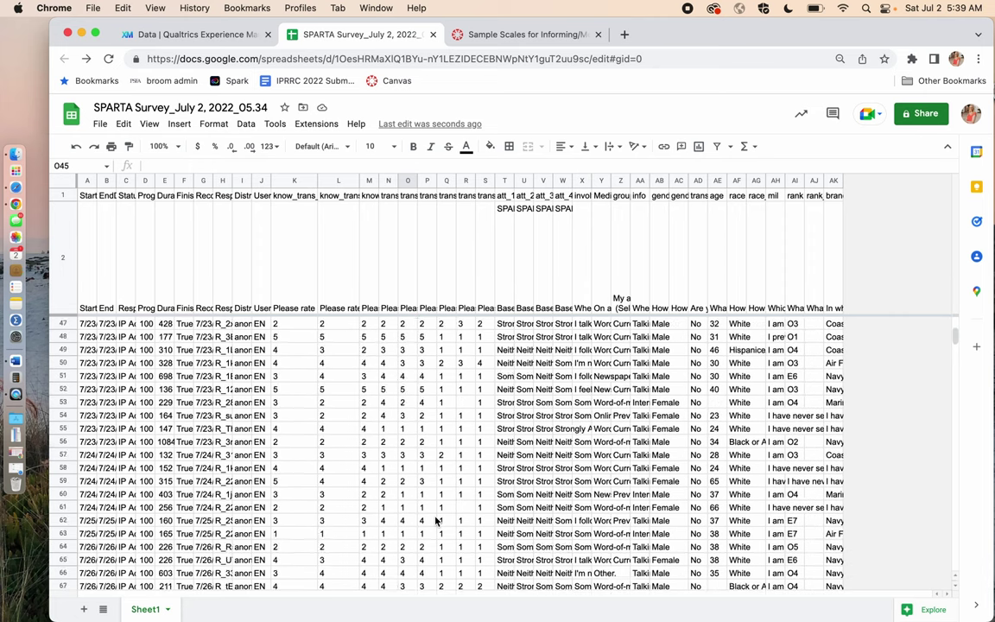
pyautogui.scroll(7, 436, 519)
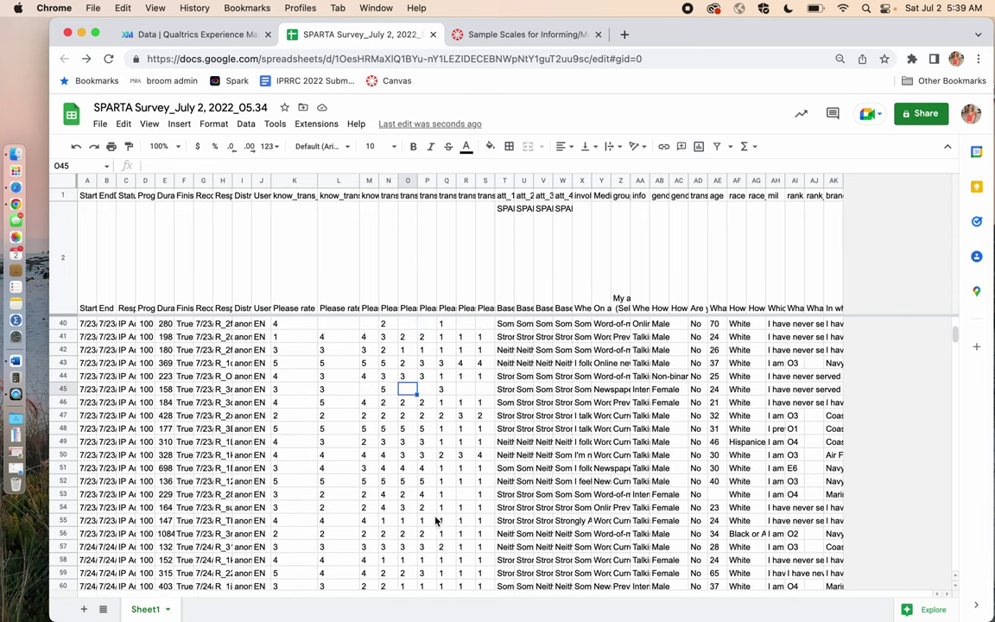
pyautogui.scroll(3, 436, 520)
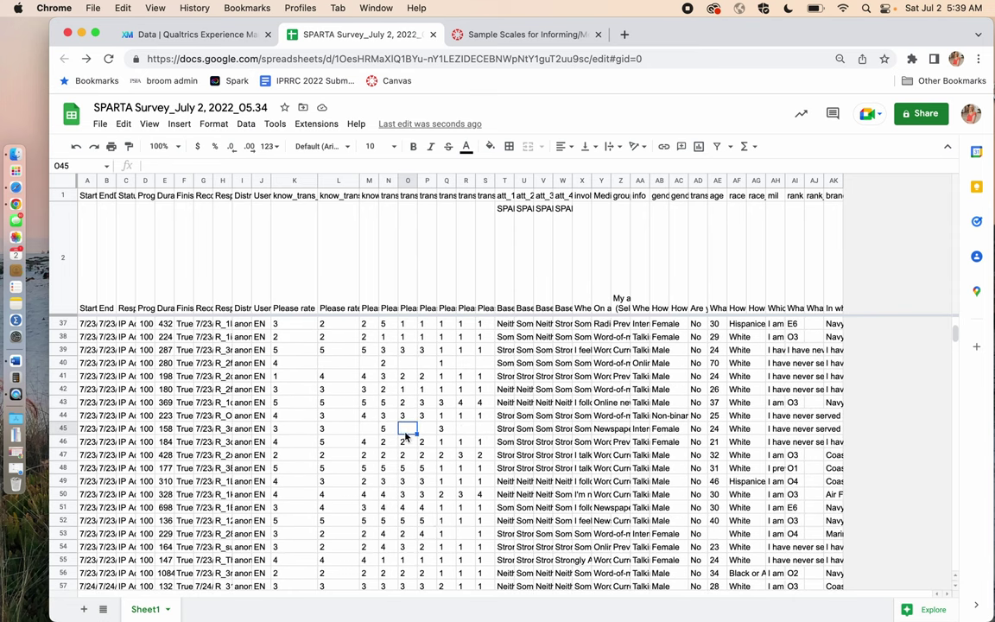
# - Review row 45's missing ratings in M45 and O45:P45 alongside its attitude answers in T45:W45
pyautogui.click(369, 429)
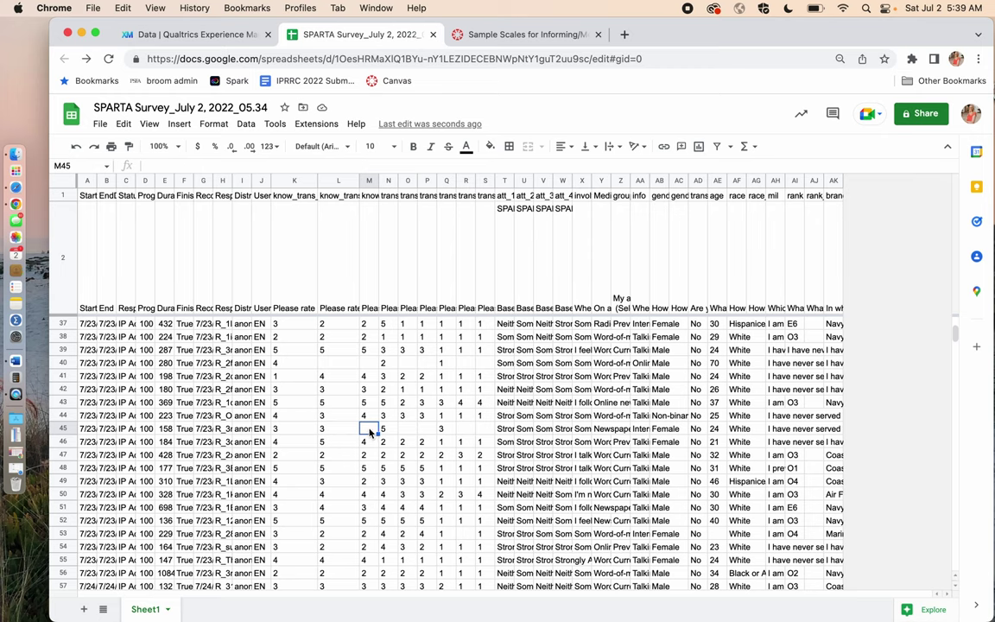
pyautogui.click(413, 430)
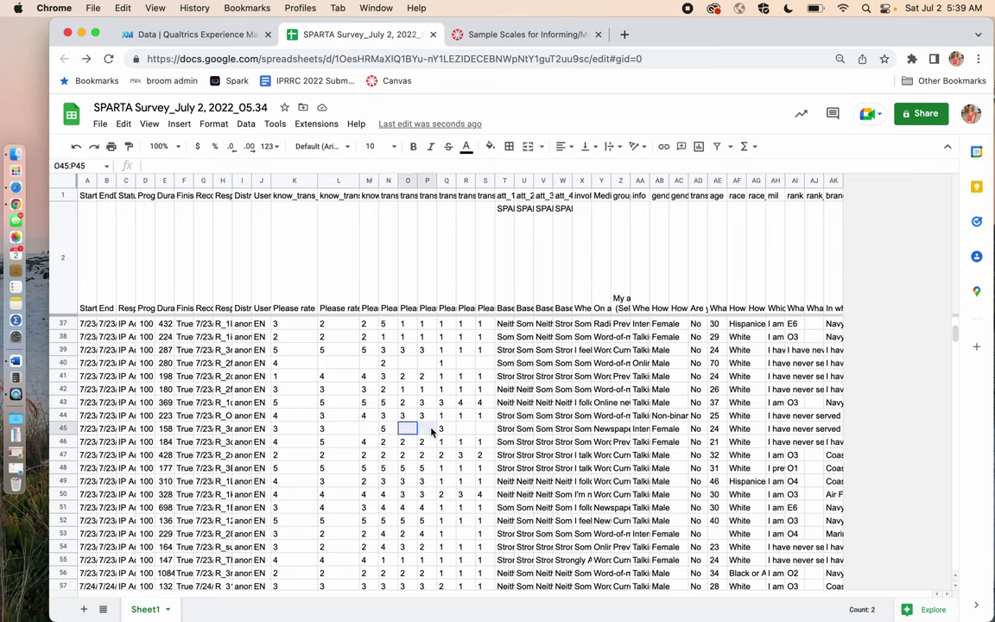
pyautogui.moveTo(464, 429); pyautogui.dragTo(571, 432)
pyautogui.click(508, 430)
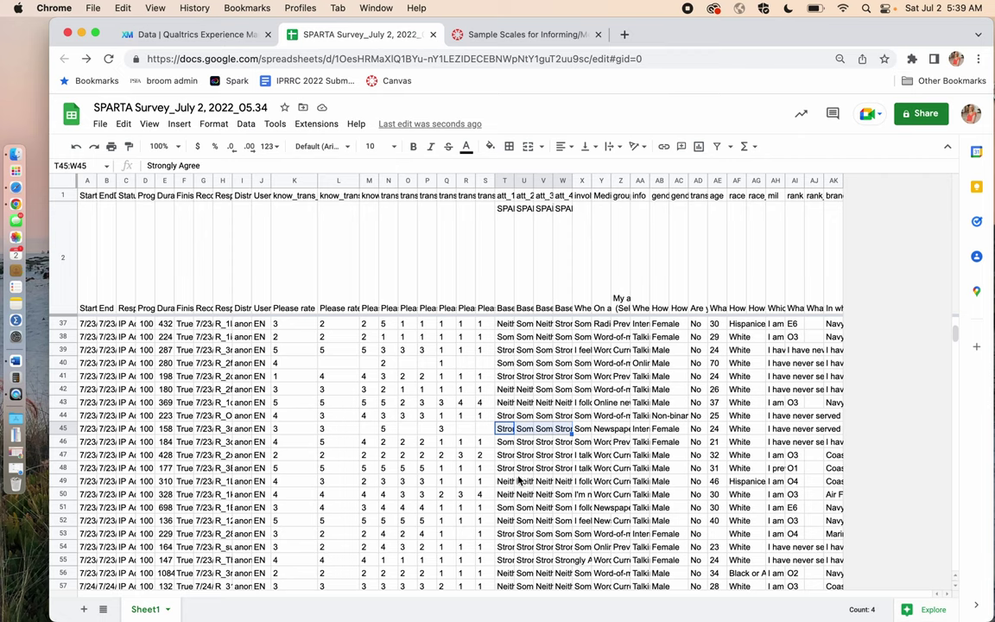
# - Scan the remaining responses from row 47 to the end of the data for missing or unfinished entries
pyautogui.click(467, 454)
pyautogui.scroll(-3, 469, 454)
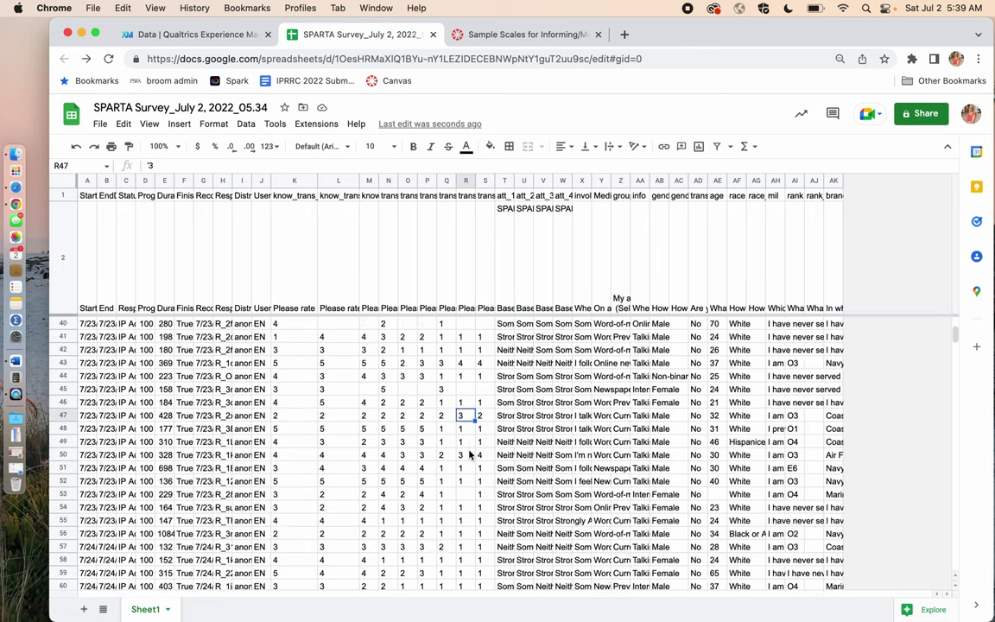
pyautogui.scroll(-5, 469, 455)
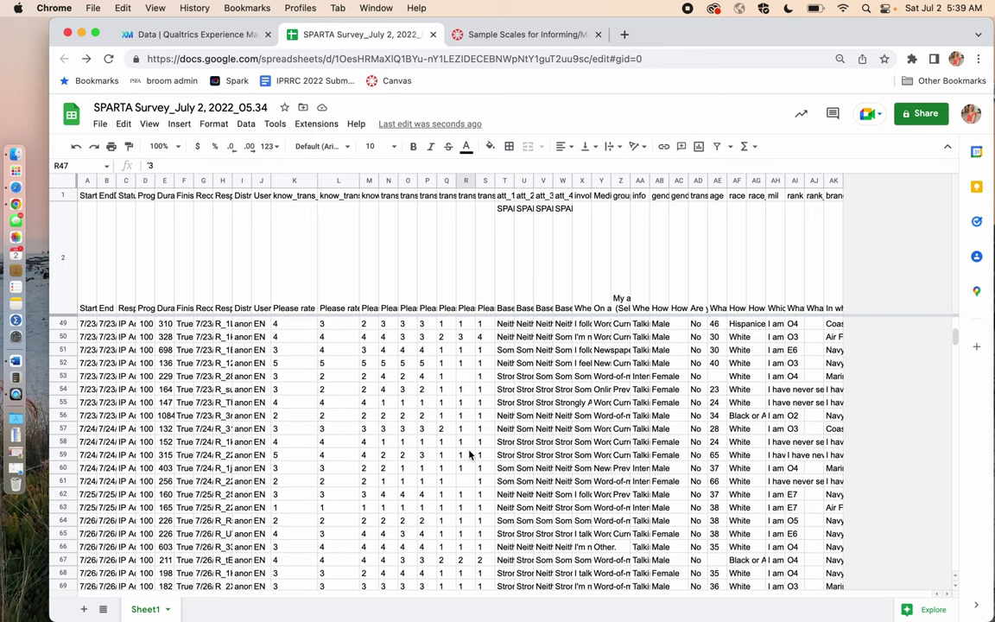
pyautogui.scroll(-8, 469, 454)
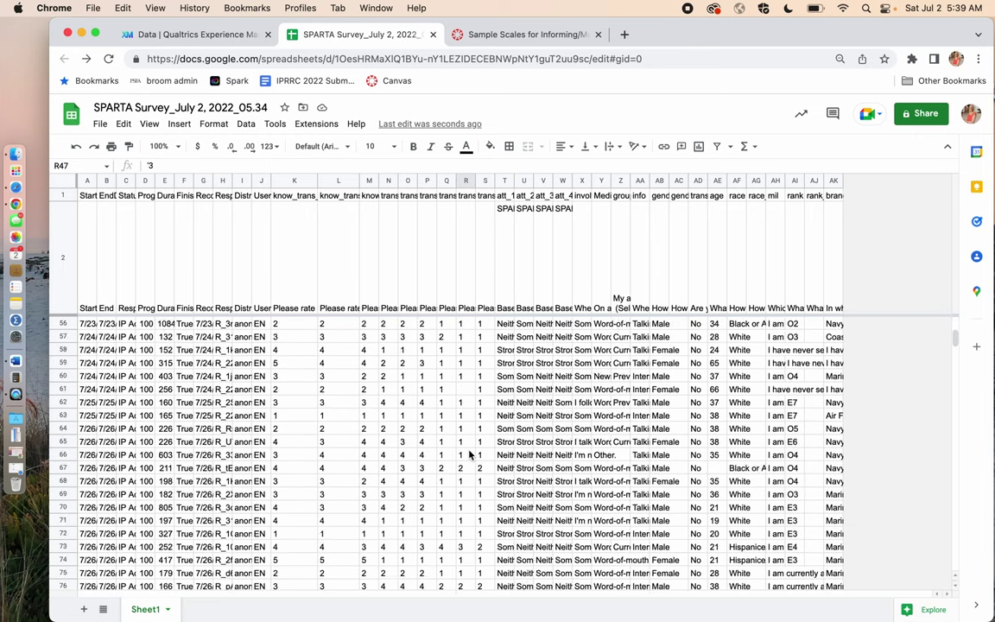
pyautogui.scroll(-1, 469, 454)
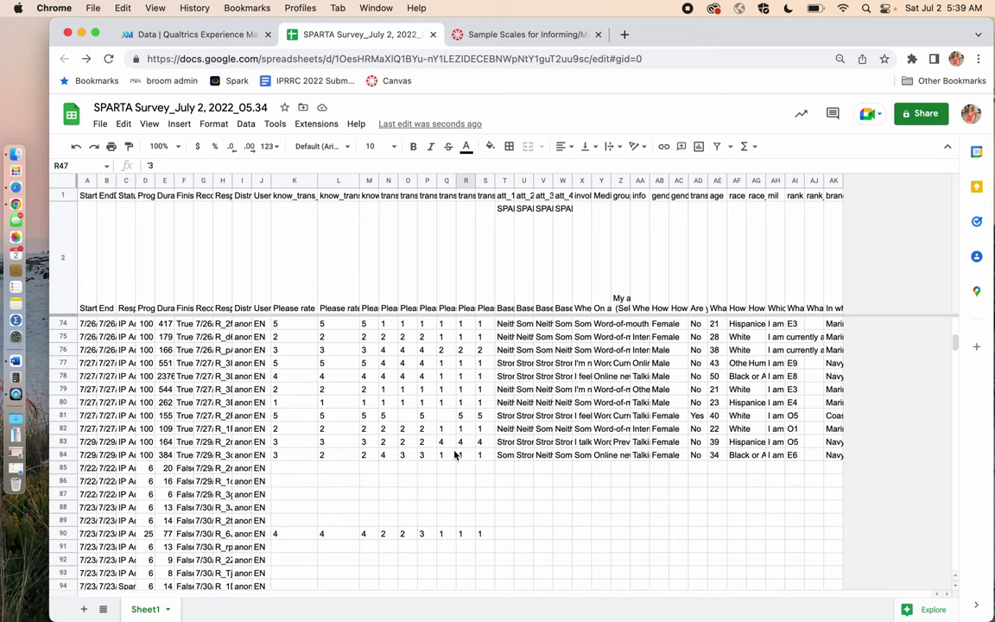
# - Delete rows 85 to 89, the unfinished responses that contain no survey answers
pyautogui.click(349, 470)
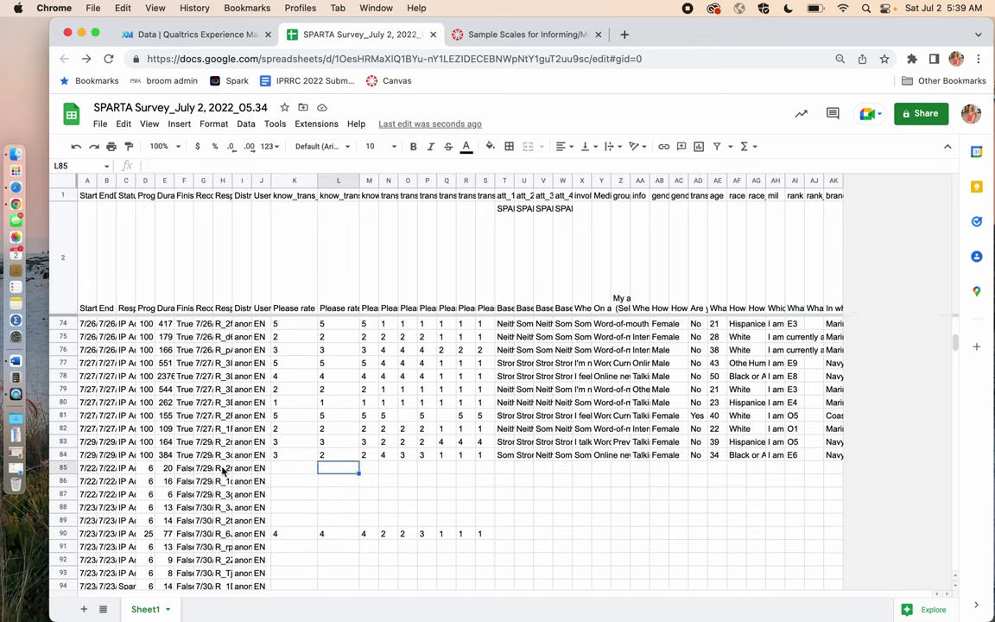
pyautogui.click(63, 467)
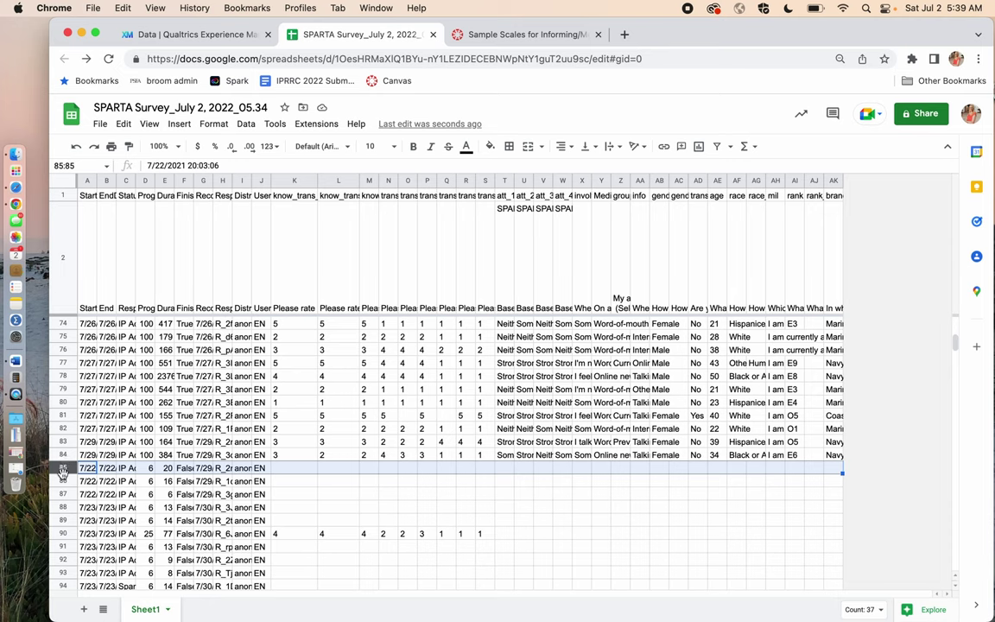
pyautogui.keyDown('shift'); pyautogui.click(62, 516); pyautogui.keyUp('shift')
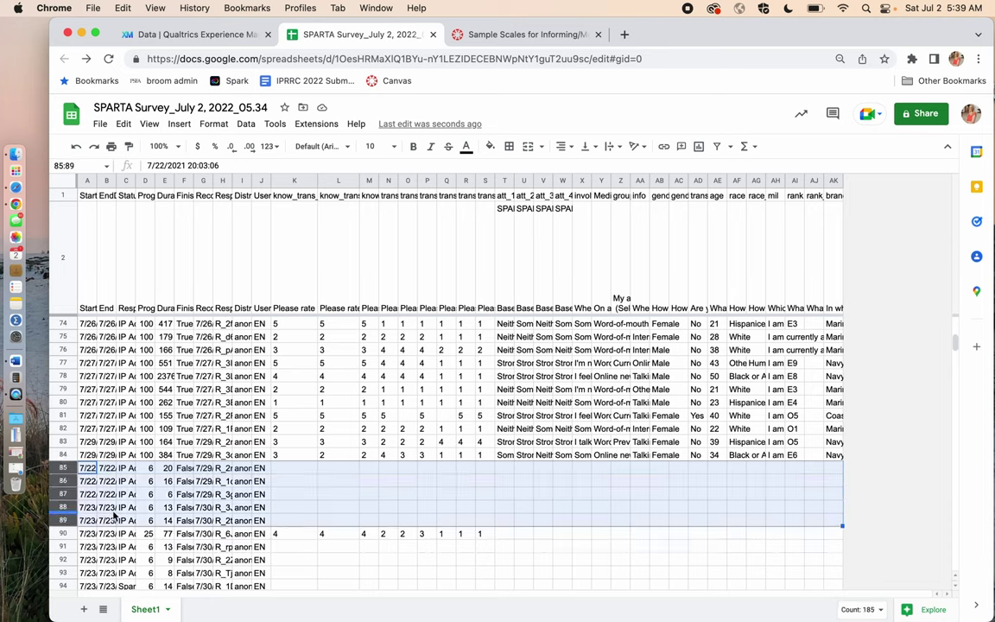
pyautogui.rightClick(62, 501)
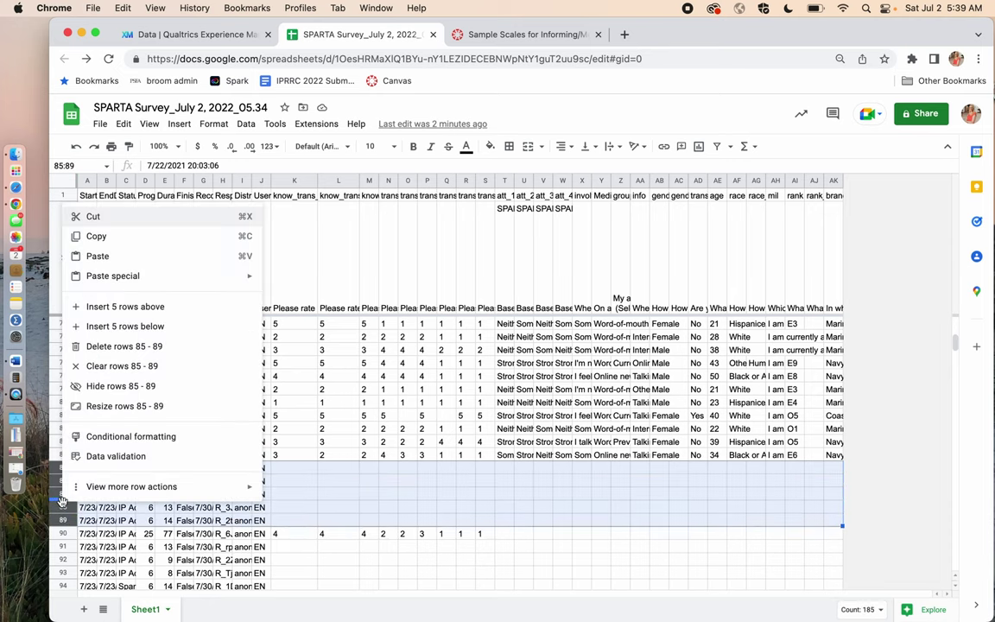
pyautogui.click(127, 349)
# - Delete rows 86 to 94, the next block of unfinished responses without any survey answers
pyautogui.click(306, 483)
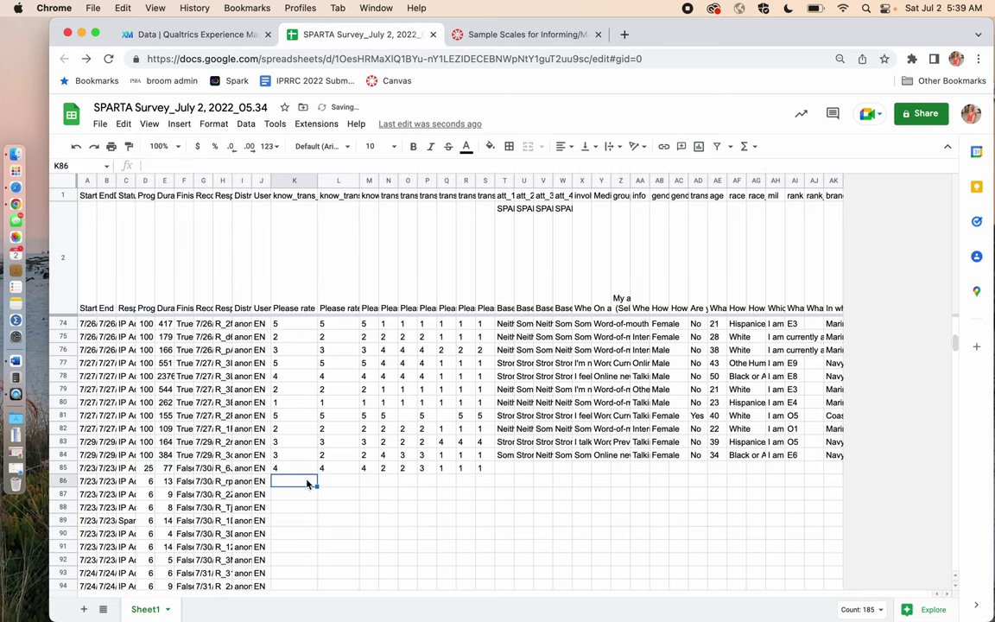
pyautogui.click(62, 480)
pyautogui.scroll(-2, 88, 518)
pyautogui.scroll(-1, 87, 522)
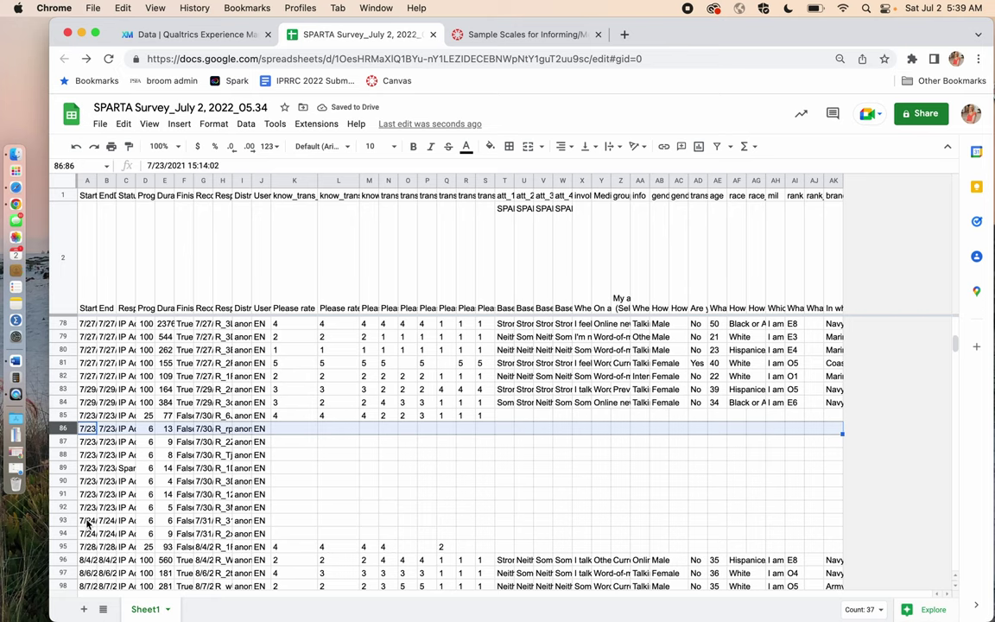
pyautogui.keyDown('shift'); pyautogui.click(63, 533); pyautogui.keyUp('shift')
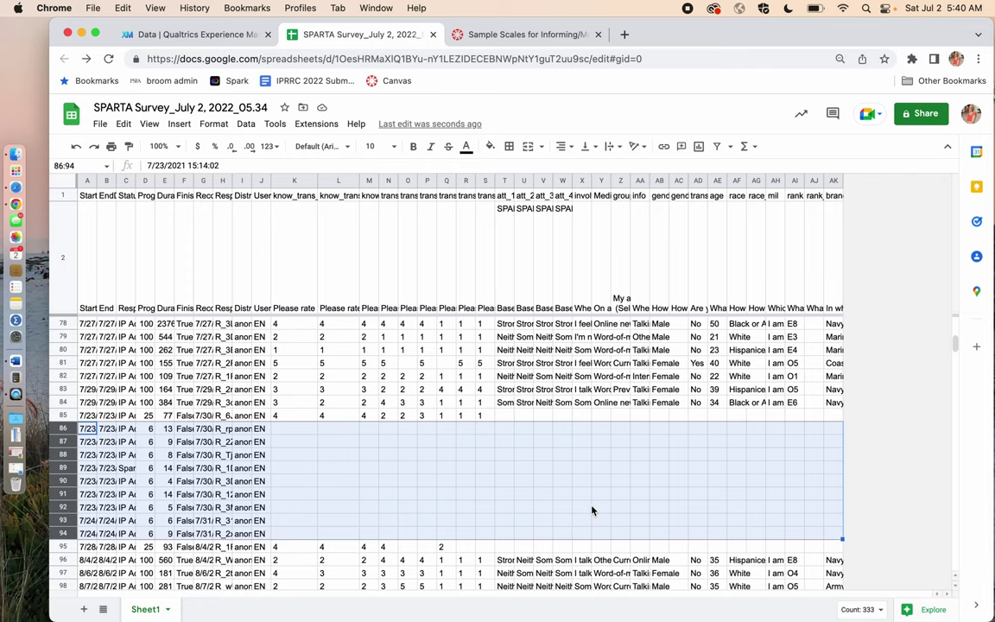
pyautogui.rightClick(62, 485)
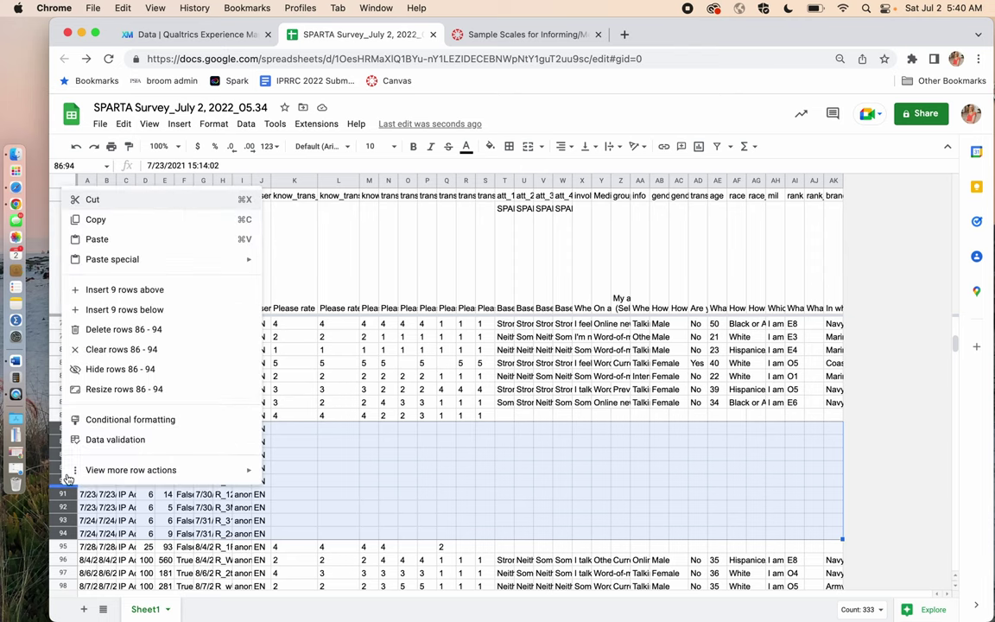
pyautogui.click(132, 329)
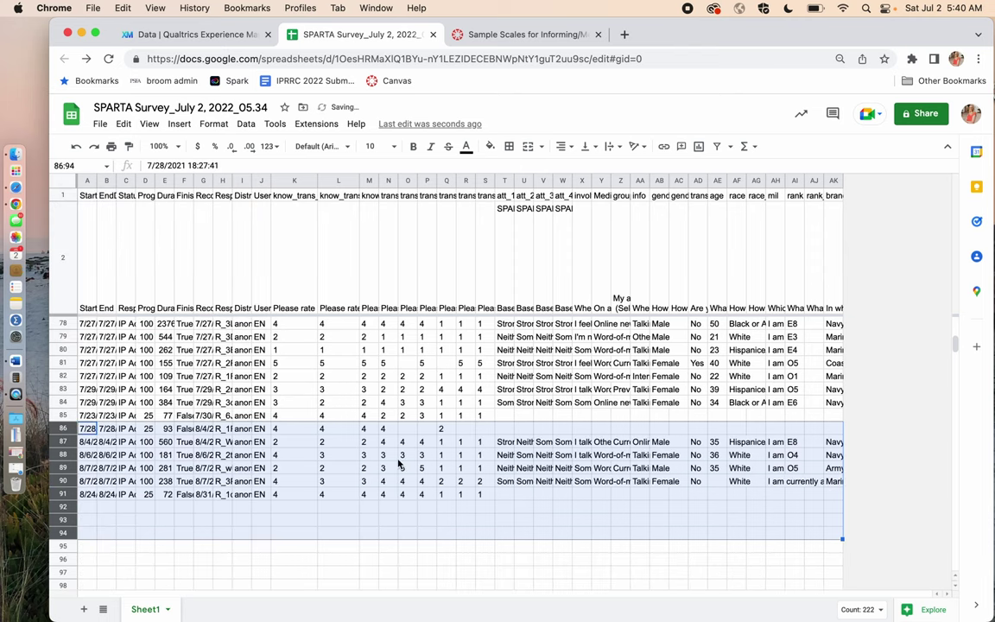
pyautogui.click(413, 522)
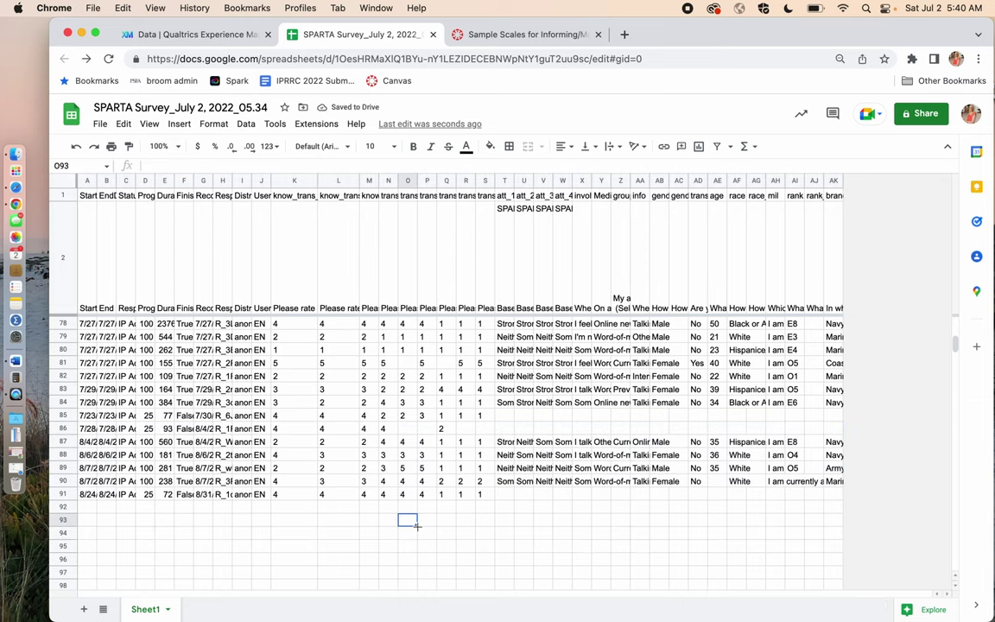
# - Review the last response in row 91, checking its start date and the missing answers in T91:X91
pyautogui.click(95, 495)
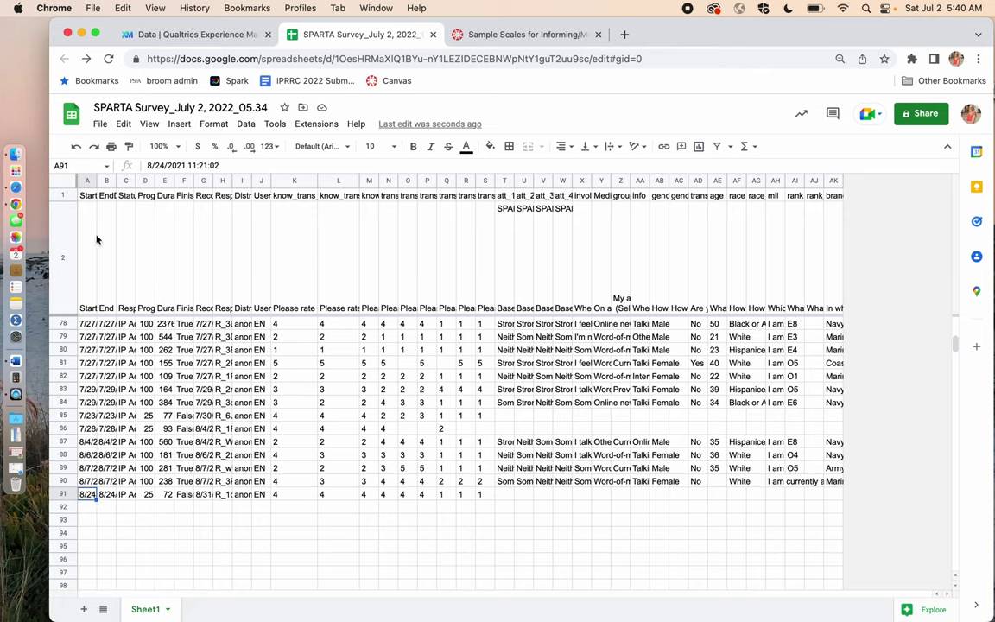
pyautogui.click(88, 469)
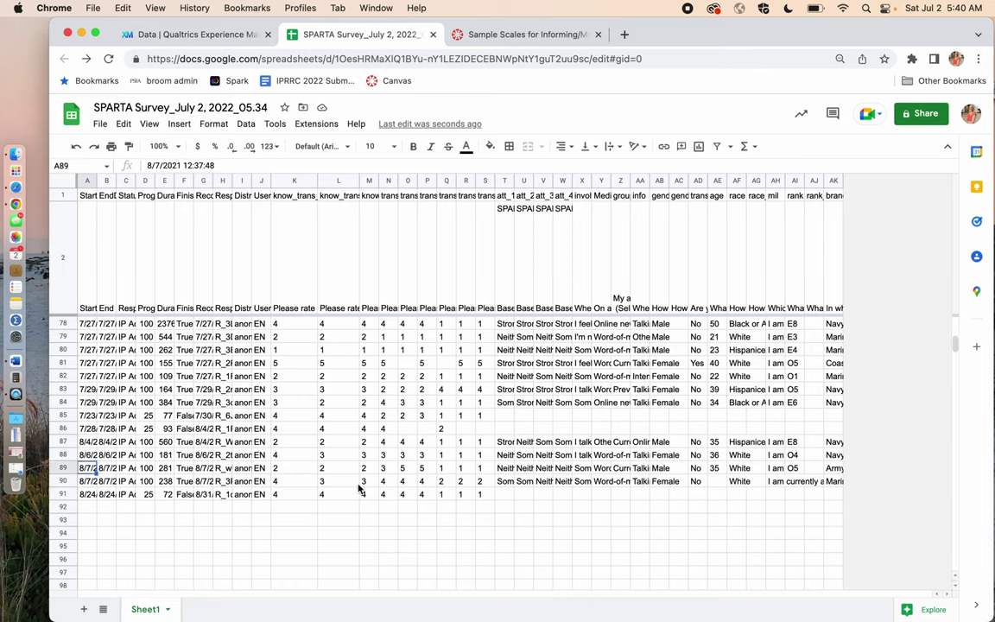
pyautogui.click(506, 495)
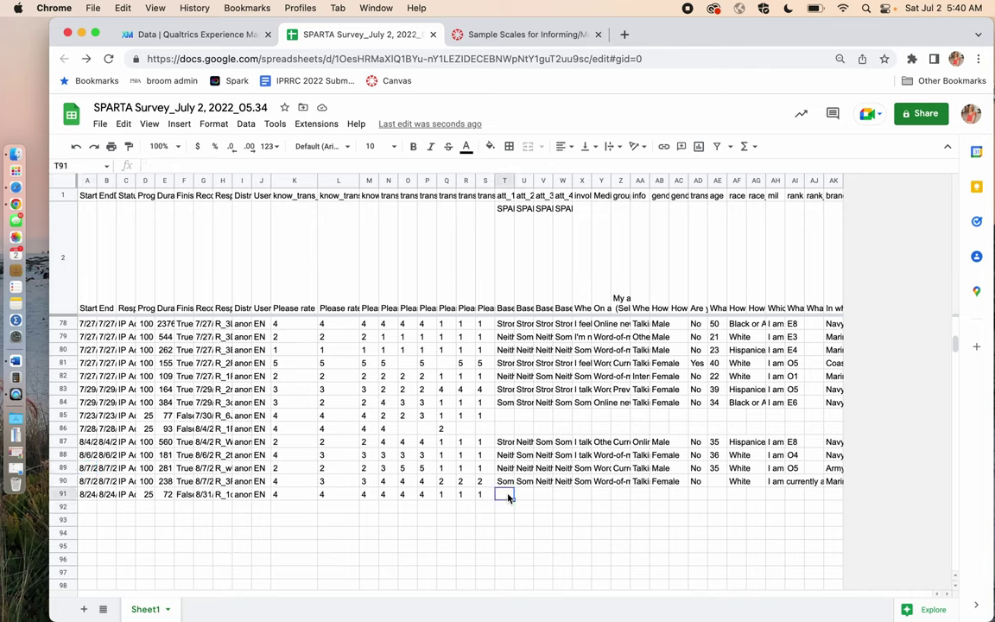
pyautogui.moveTo(509, 498); pyautogui.dragTo(583, 495)
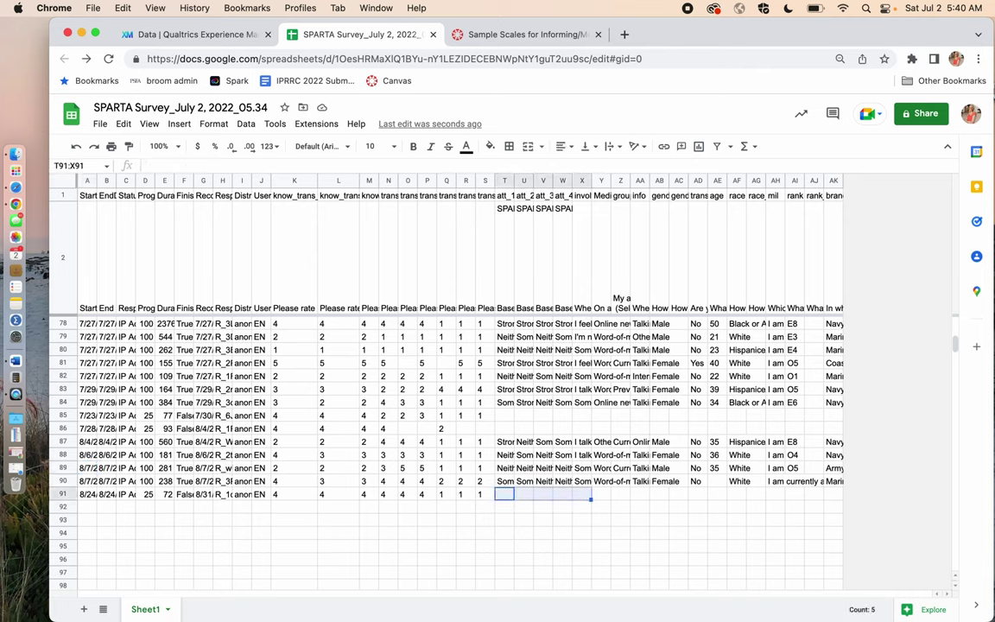
# - Check how the first attitude item's answers are recorded in cells T3 and T6
pyautogui.scroll(20, 557, 474)
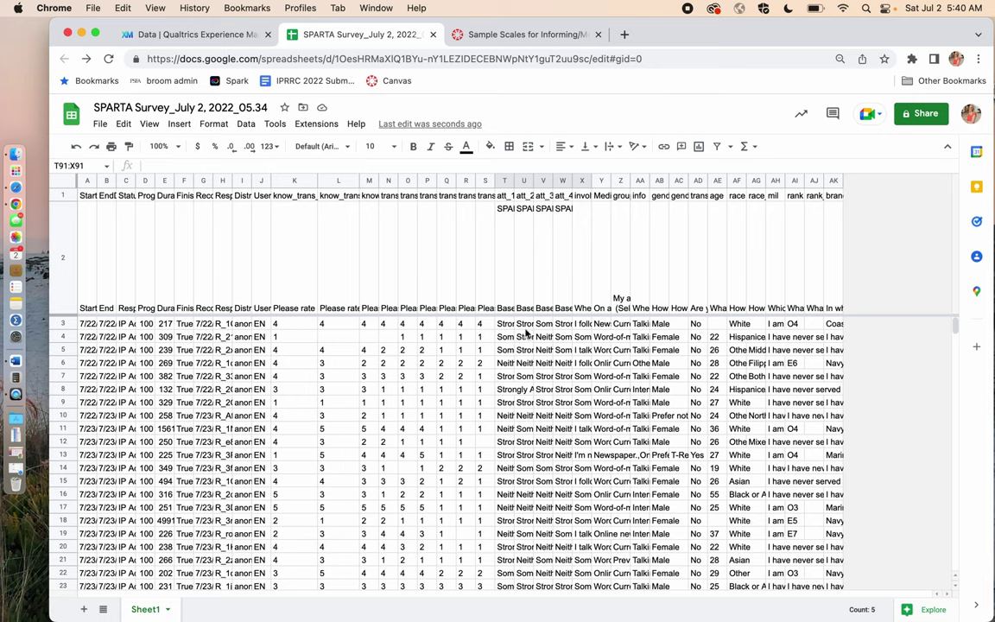
pyautogui.click(506, 324)
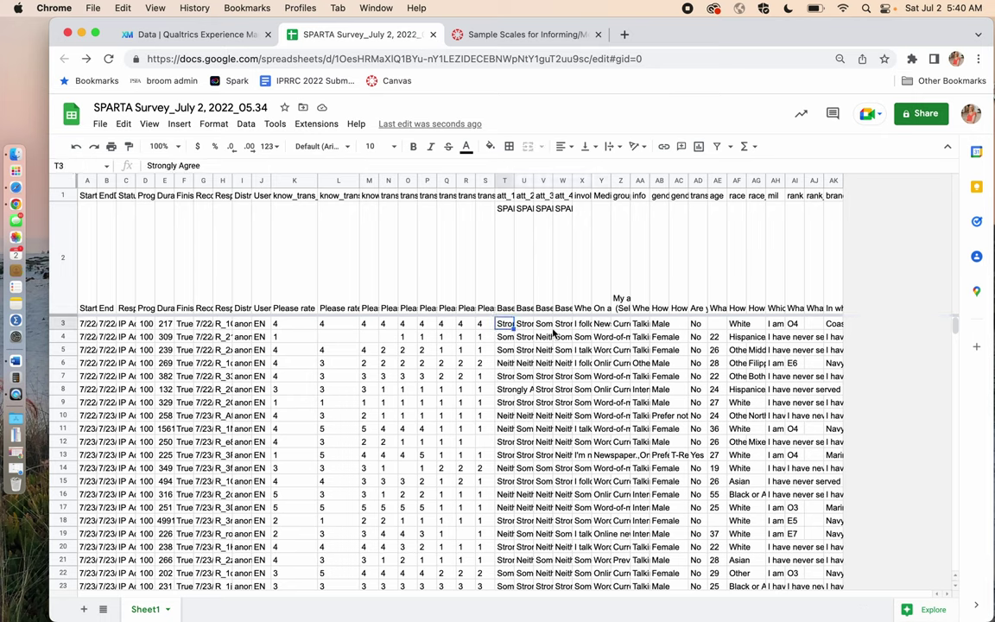
pyautogui.click(508, 364)
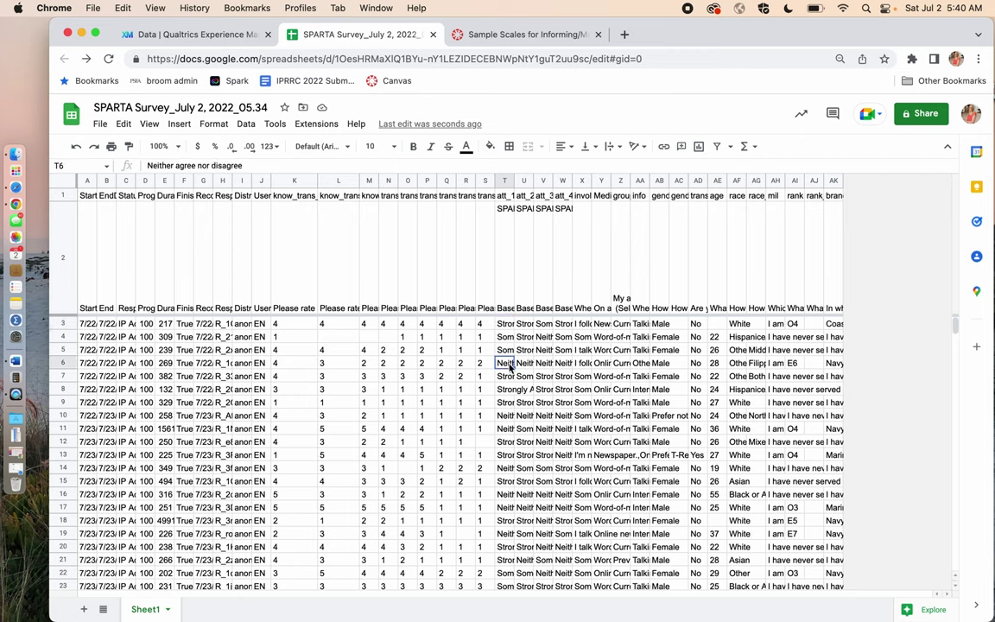
# - Switch to Qualtrics and examine the agreement scale of the att question in the SPARTA Survey's editor
pyautogui.click(185, 37)
pyautogui.click(670, 447)
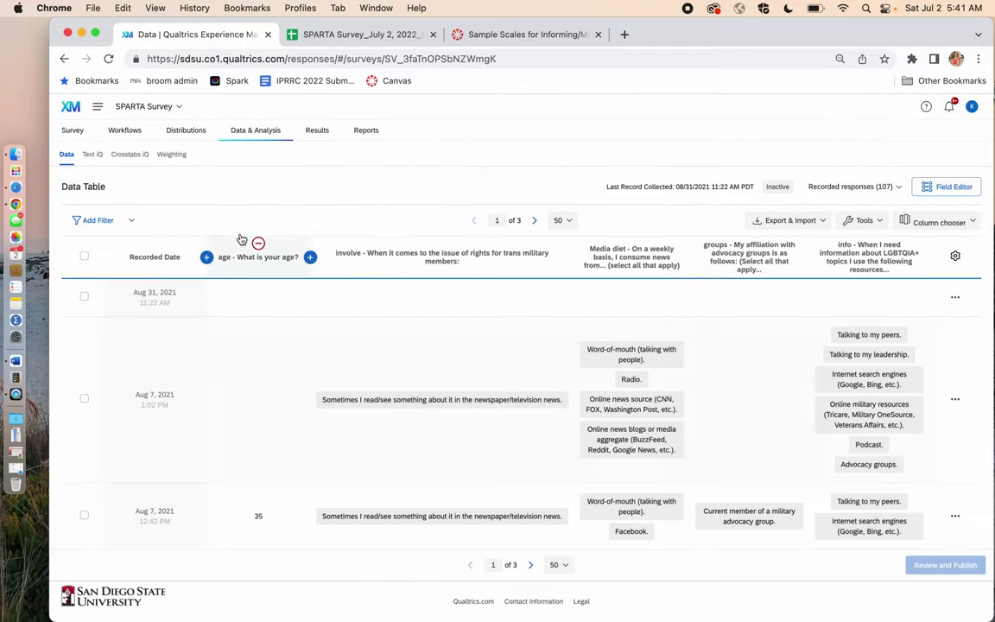
pyautogui.click(73, 130)
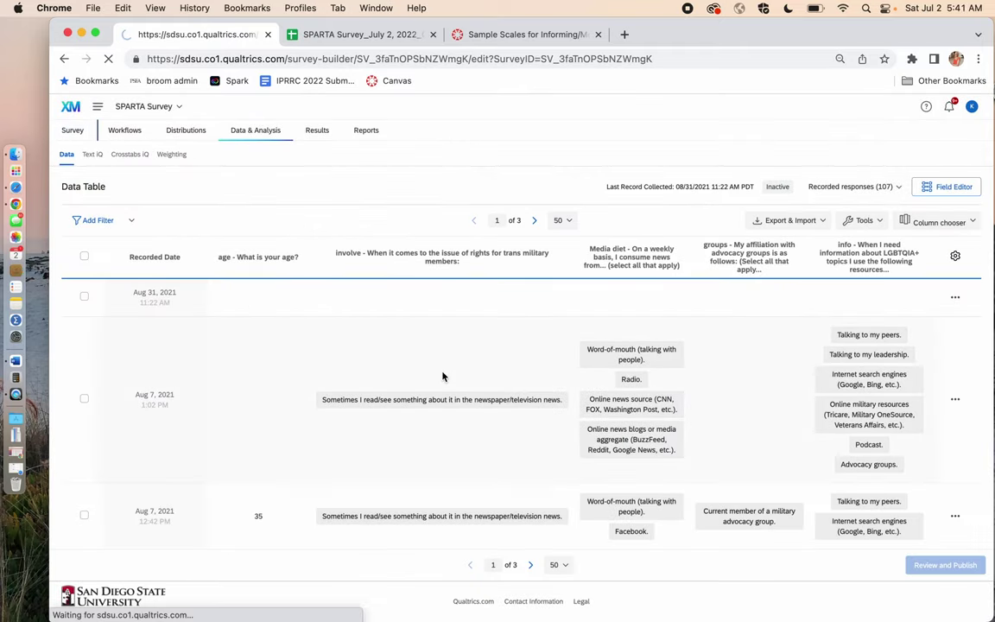
pyautogui.scroll(-20, 442, 376)
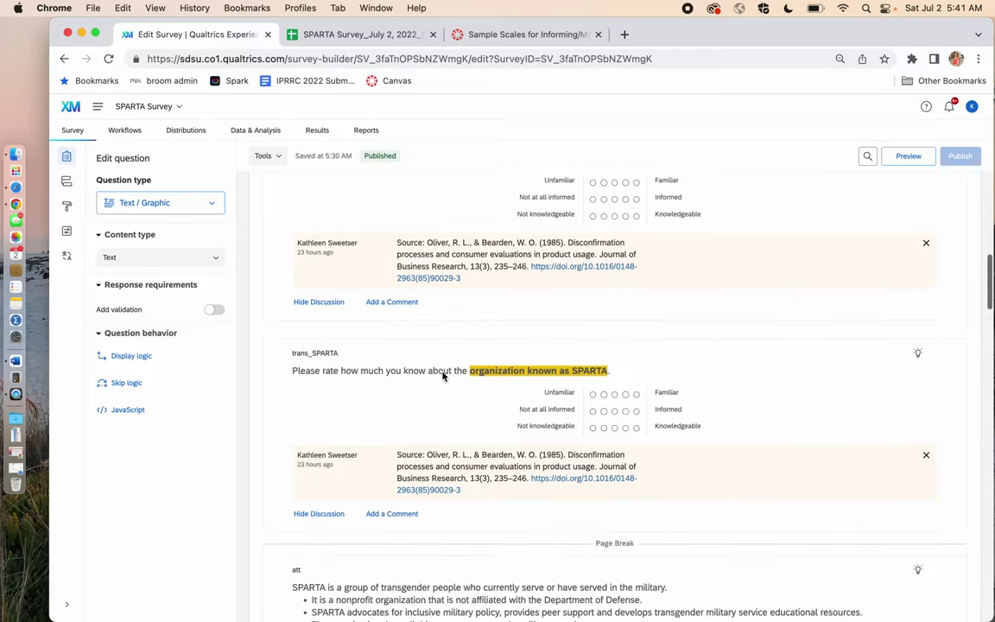
pyautogui.scroll(2, 442, 376)
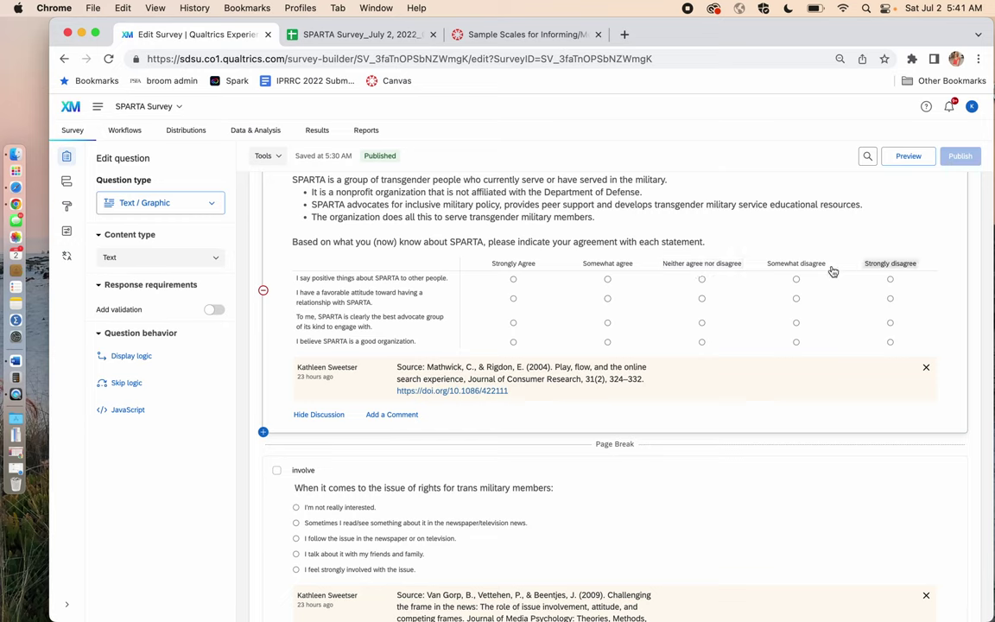
# - Return to the spreadsheet and compare the att_1 answers with the question text in T2
pyautogui.click(354, 35)
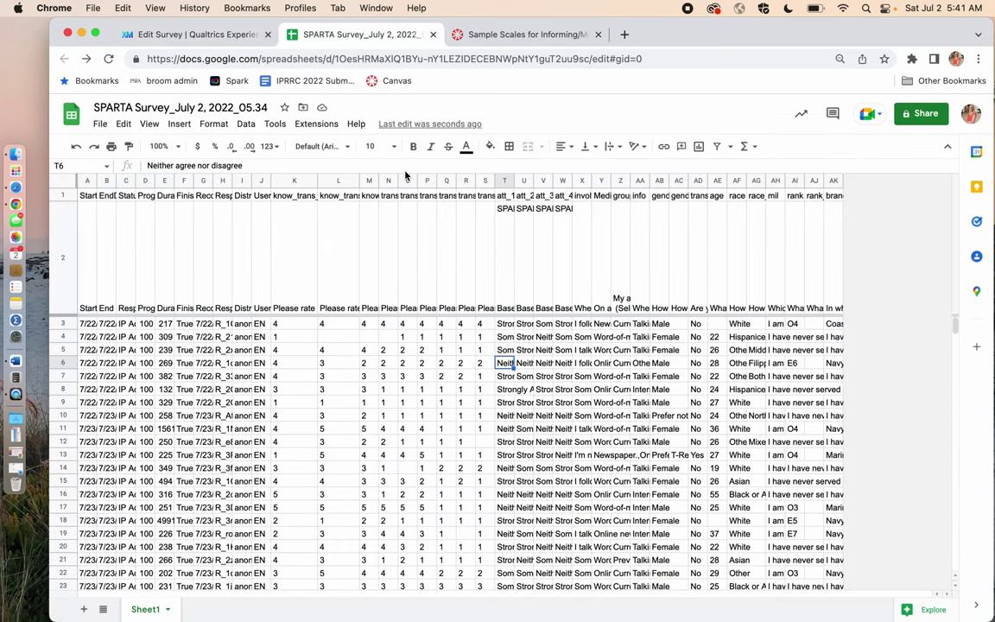
pyautogui.press('Up')
pyautogui.press('Up')
pyautogui.press('Up')
pyautogui.press('Down')
pyautogui.click(504, 350)
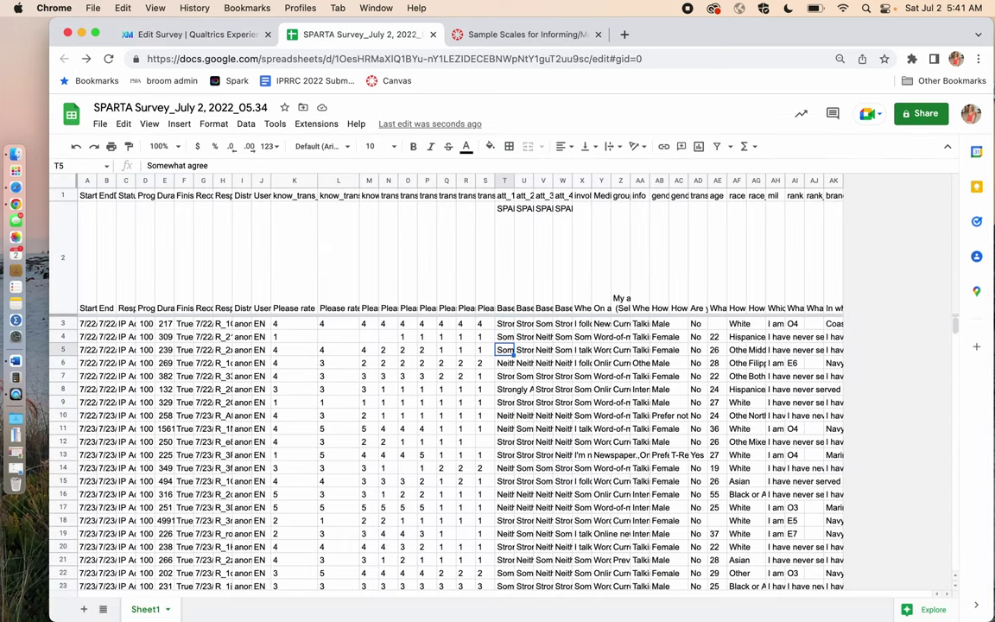
pyautogui.click(504, 256)
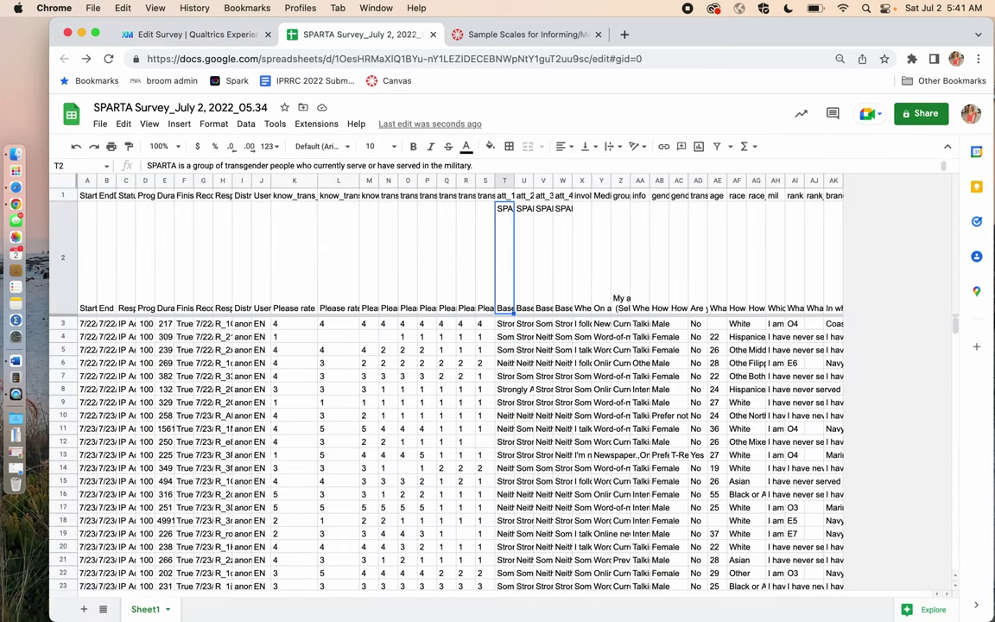
# - Set up a find and replace of "Strongly Agree" with 5 across all sheets, matching case and entire cell contents
pyautogui.click(504, 323)
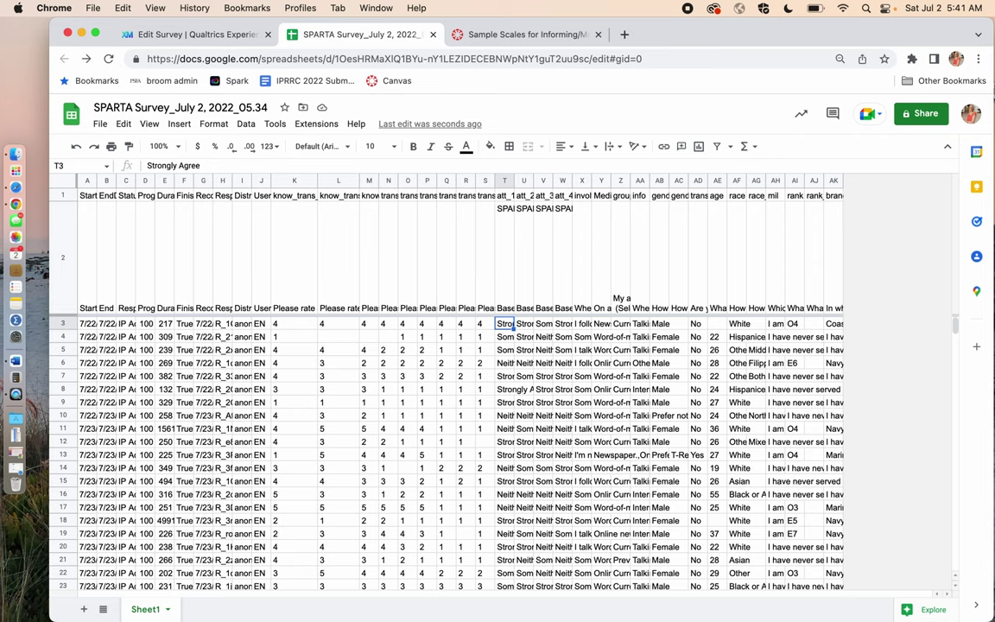
pyautogui.click(123, 125)
pyautogui.click(140, 337)
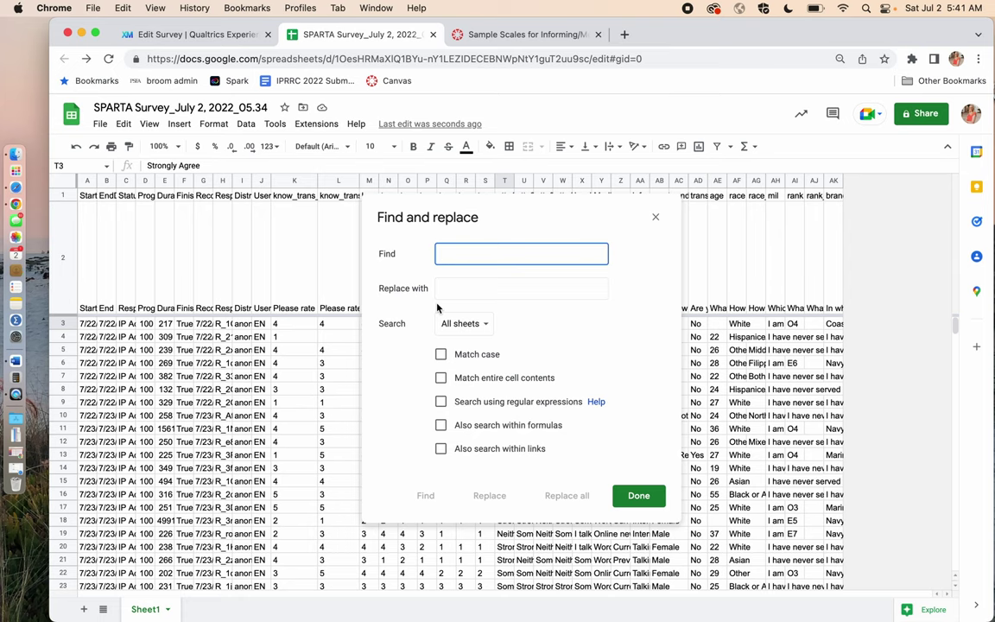
pyautogui.write('Strongly Agree')
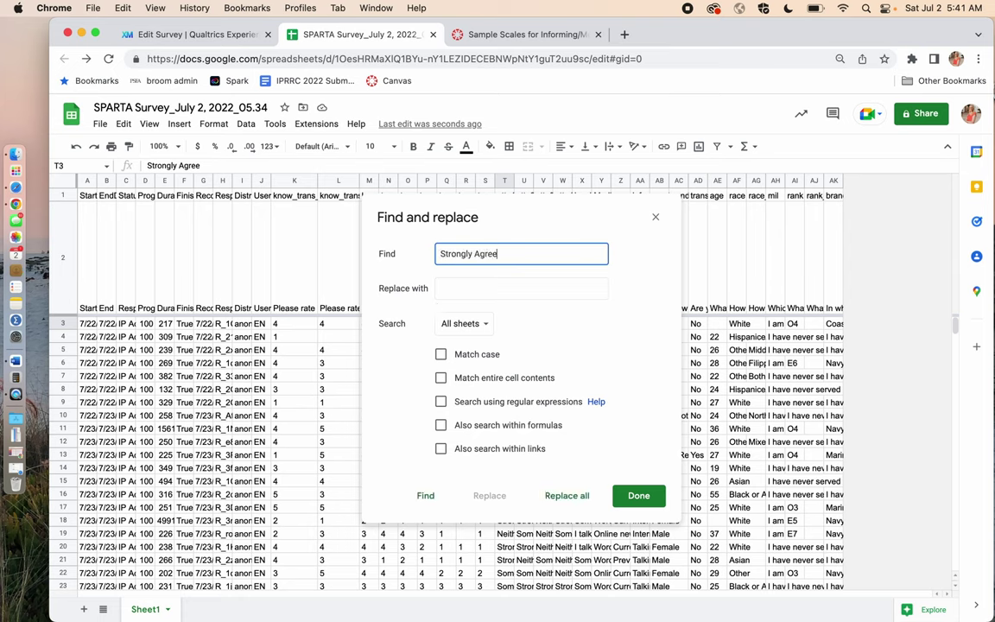
pyautogui.click(440, 354)
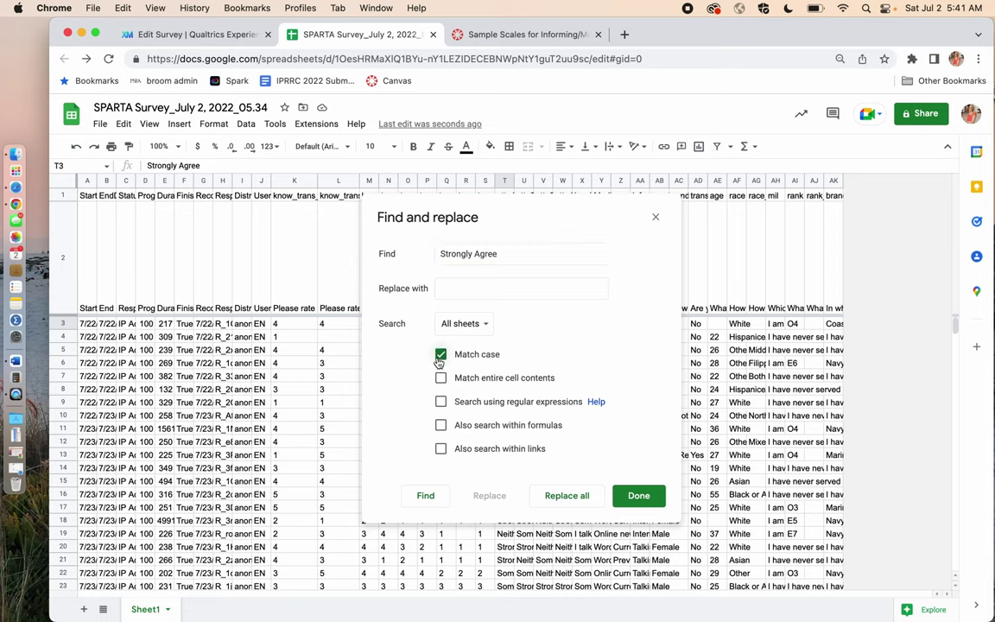
pyautogui.click(441, 385)
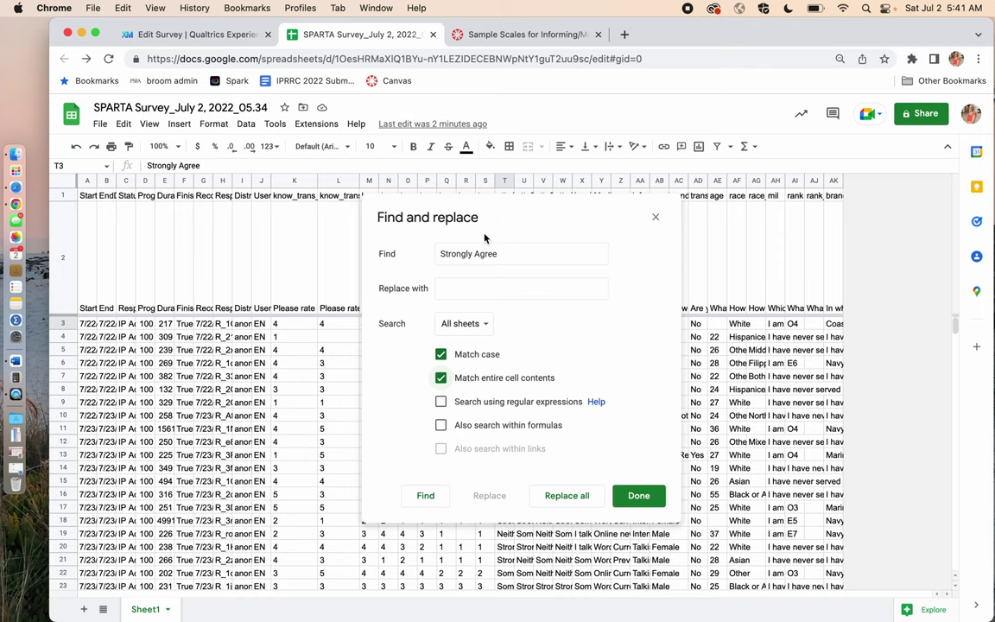
pyautogui.click(478, 288)
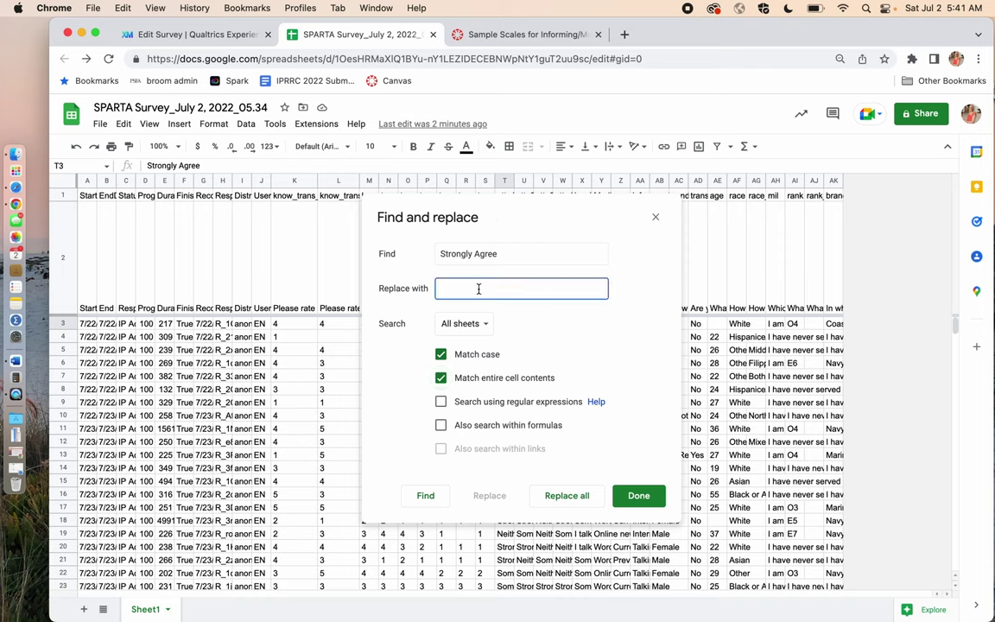
pyautogui.write('5')
# - Check the att question's statements and scale in Qualtrics, and replace every "Strongly Agree" in the spreadsheet with 5
pyautogui.click(211, 41)
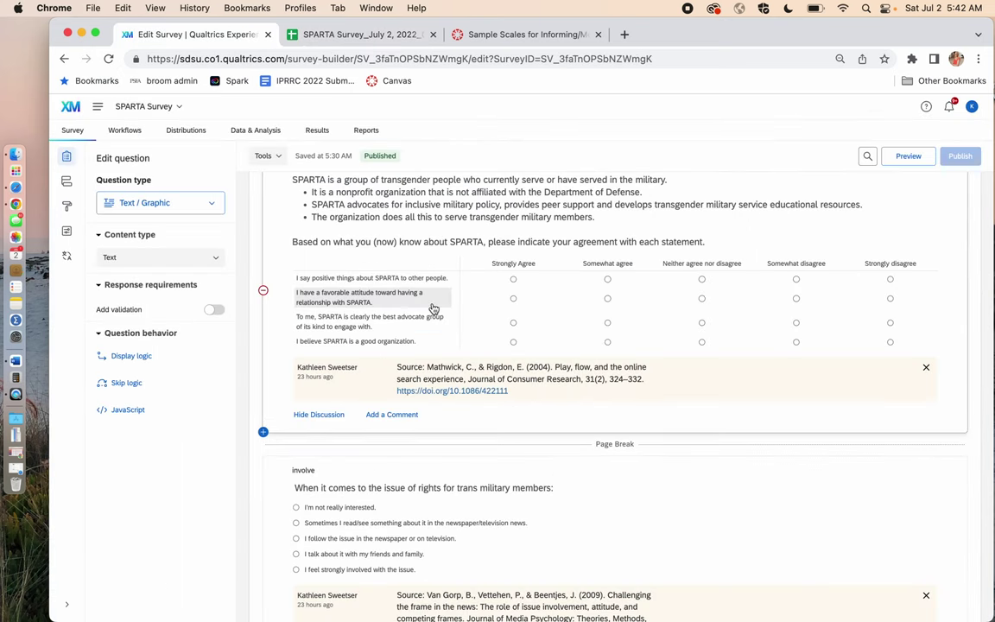
pyautogui.scroll(2, 433, 311)
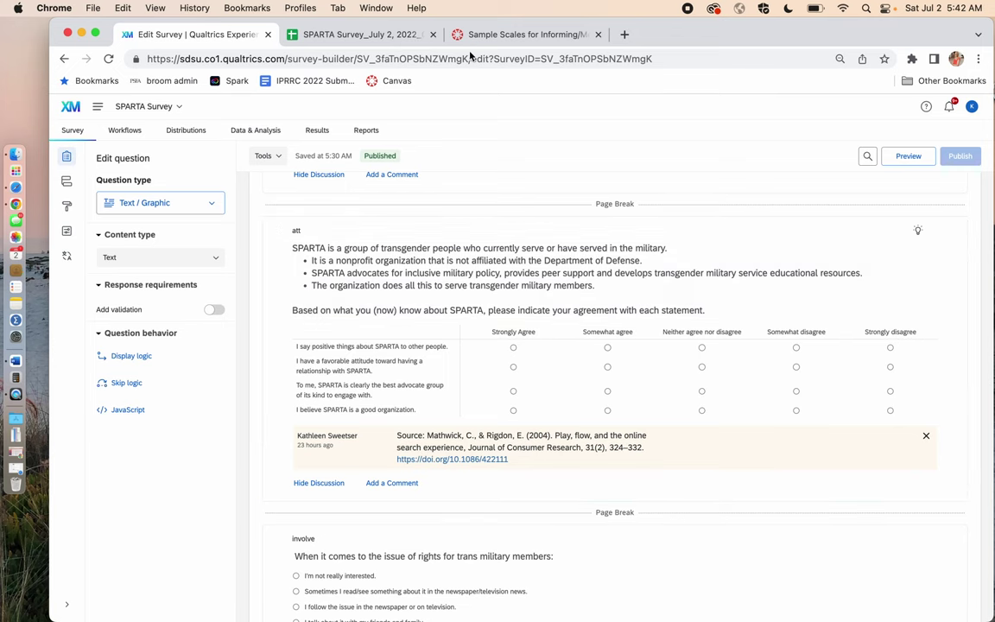
pyautogui.click(345, 35)
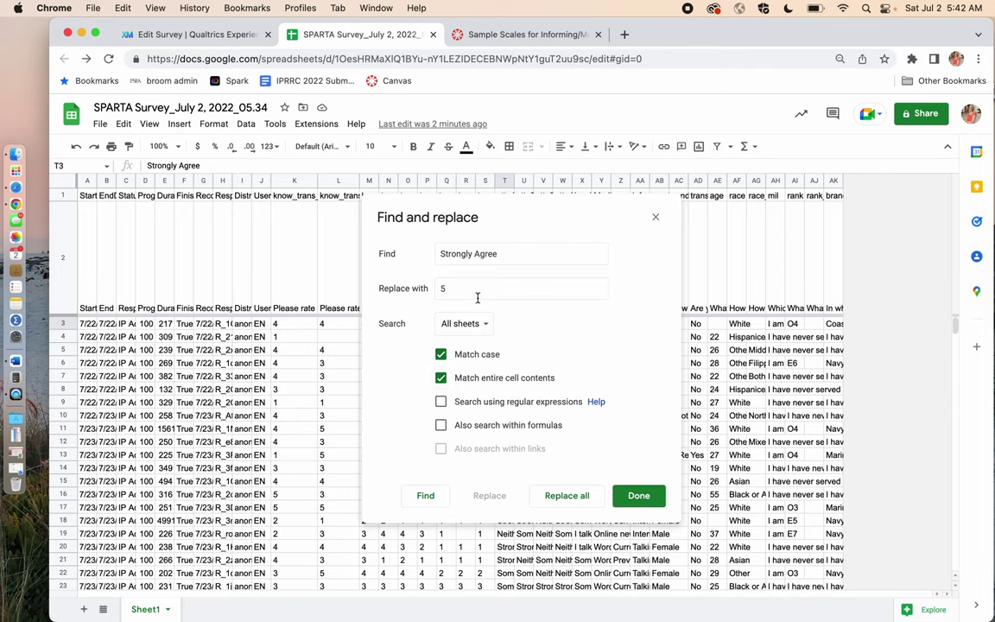
pyautogui.click(568, 498)
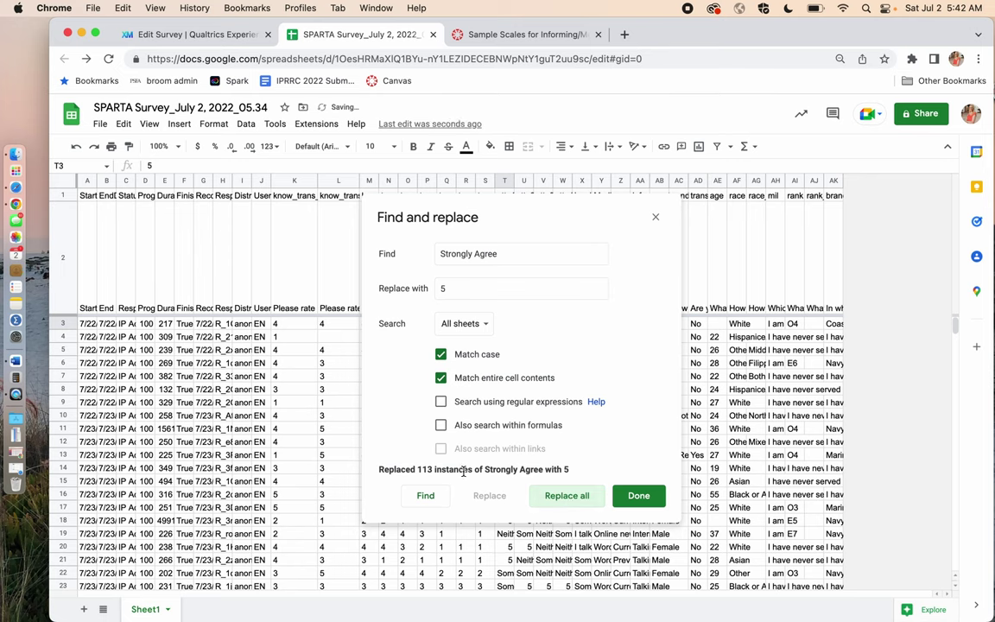
pyautogui.click(649, 502)
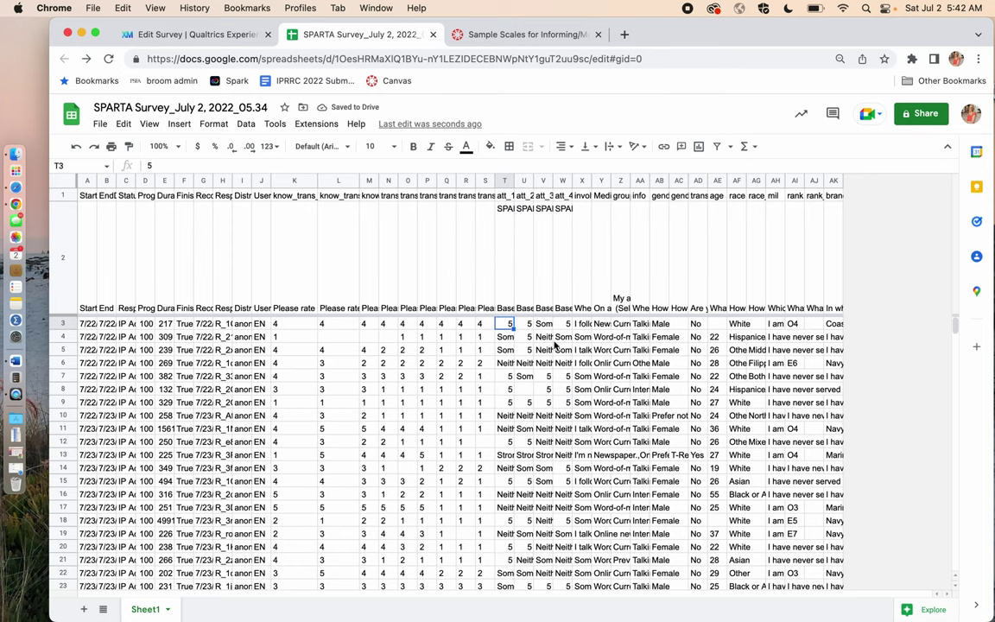
# - Copy the "Somewhat agree" answer text from cell T4
pyautogui.click(509, 339)
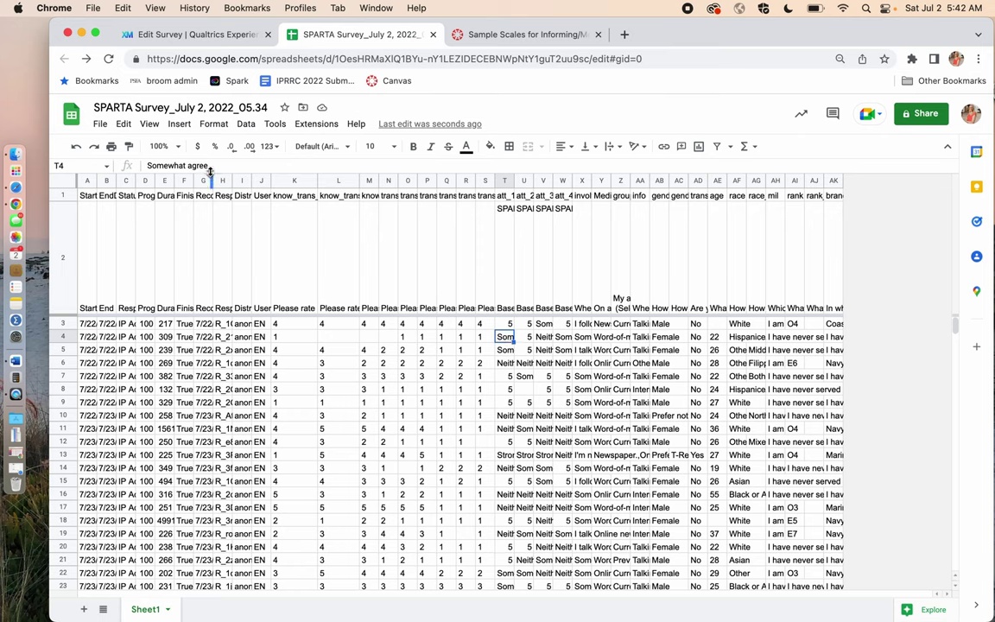
pyautogui.moveTo(214, 165); pyautogui.dragTo(126, 165)
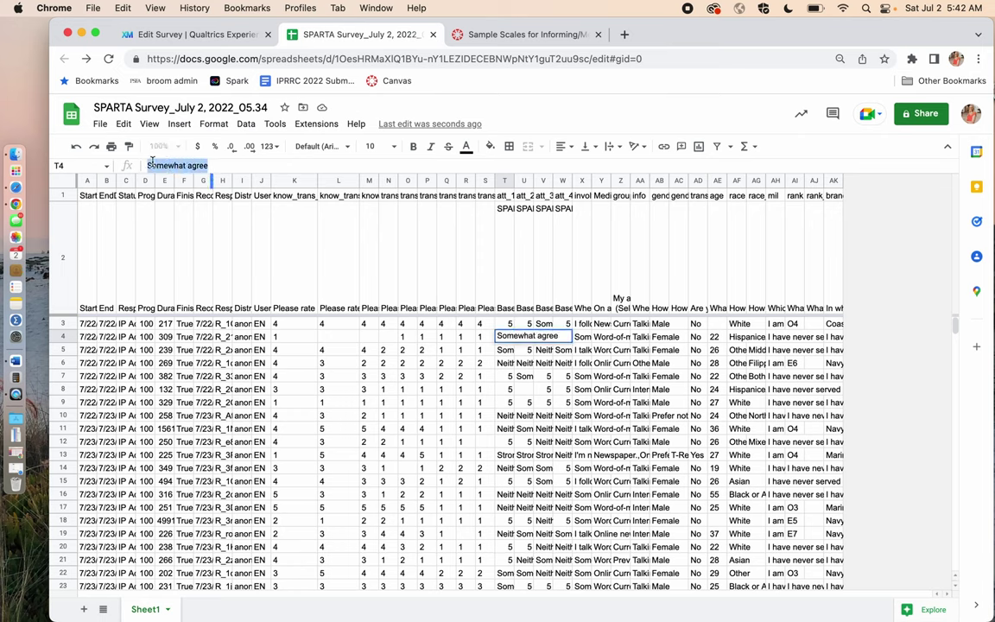
pyautogui.press('super+c')
pyautogui.click(513, 365)
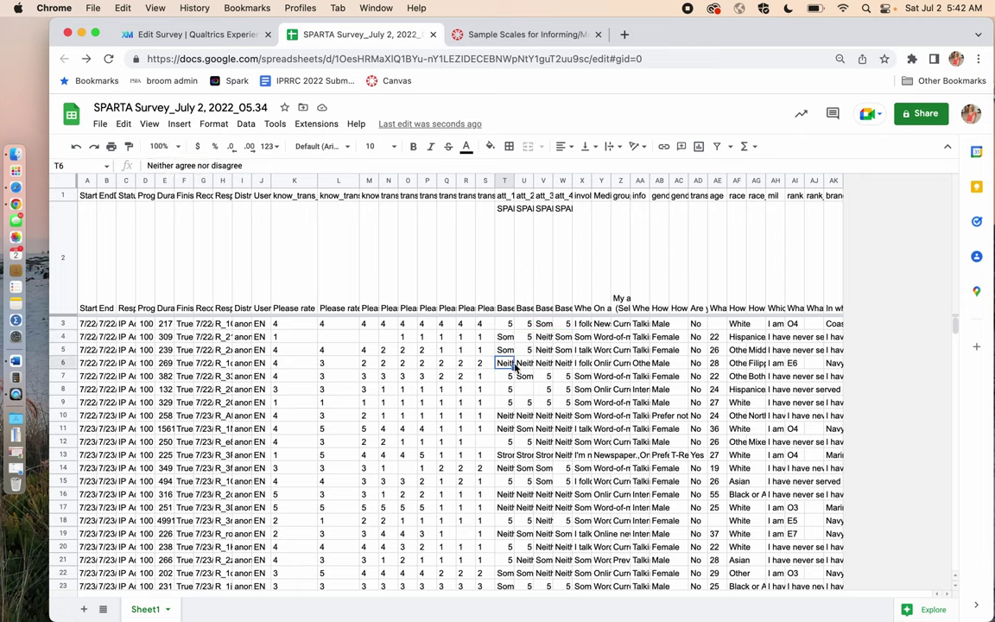
pyautogui.press('super+f')
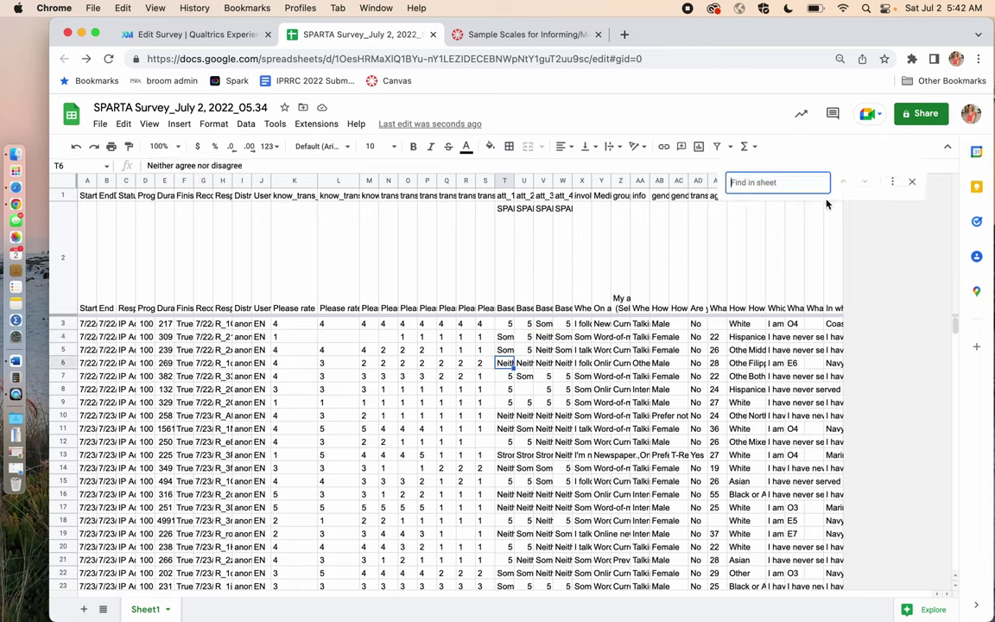
pyautogui.click(911, 181)
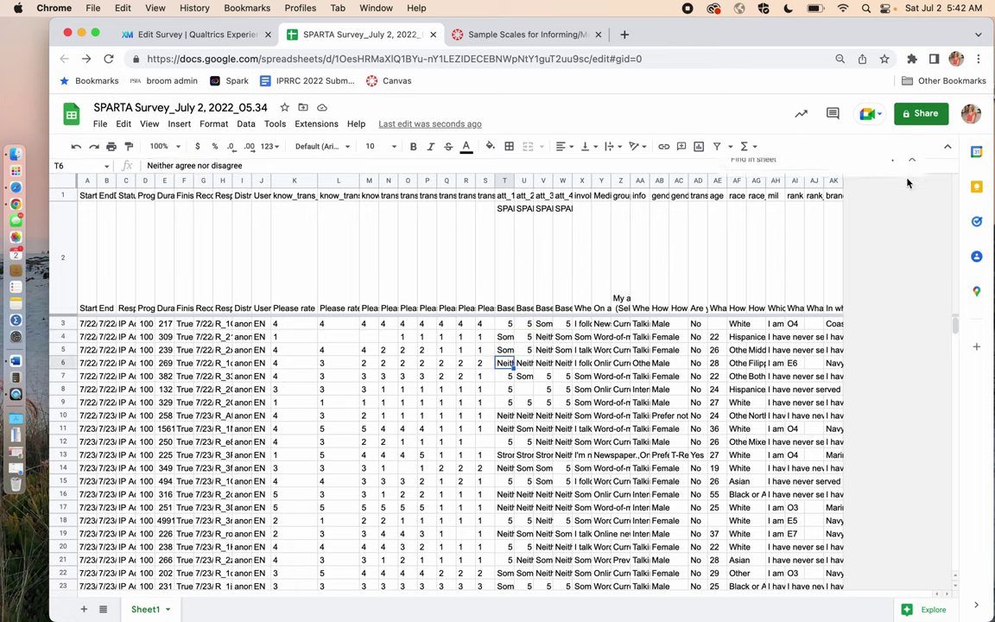
# - Replace every "Somewhat agree" with 4 across all sheets, matching case and entire cell contents
pyautogui.click(124, 123)
pyautogui.click(164, 337)
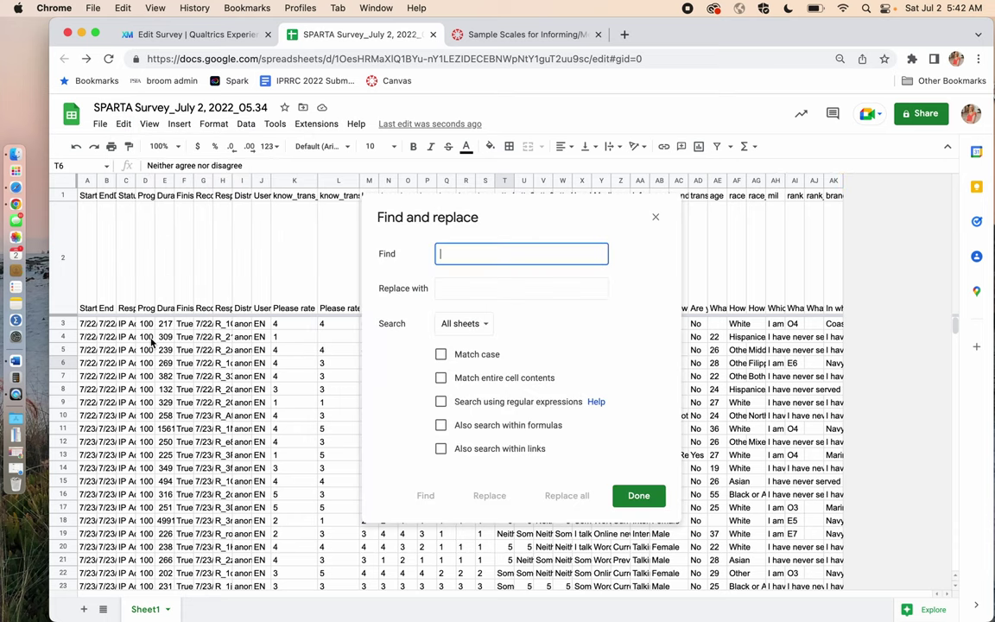
pyautogui.press('super+v')
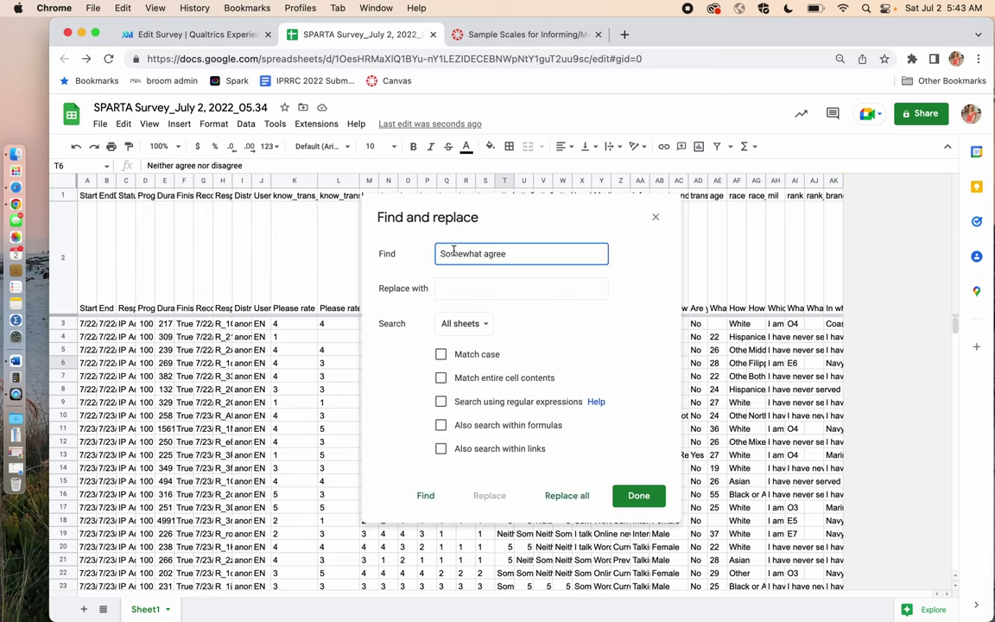
pyautogui.click(440, 354)
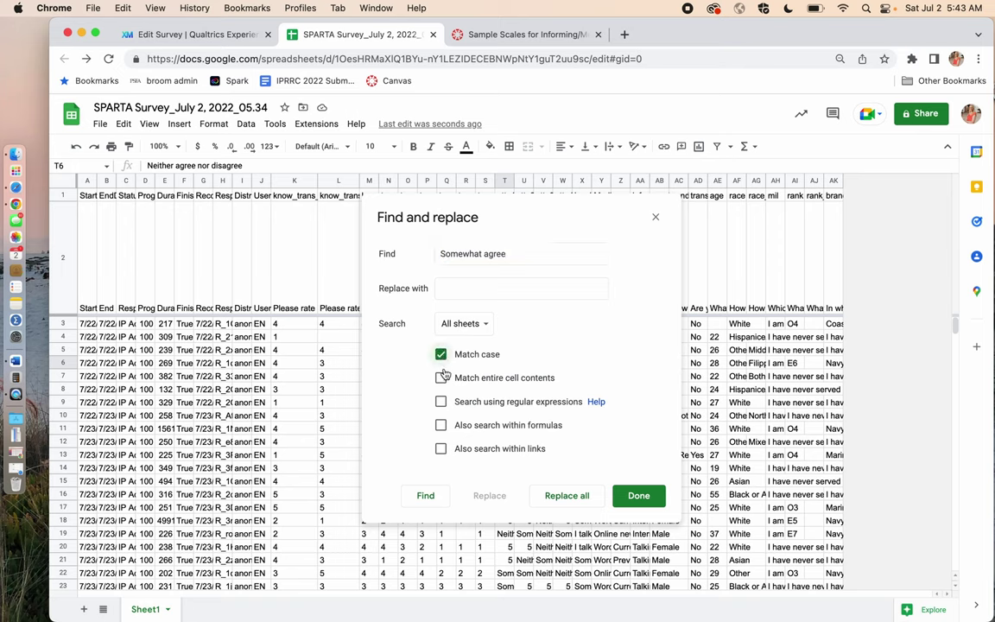
pyautogui.click(440, 377)
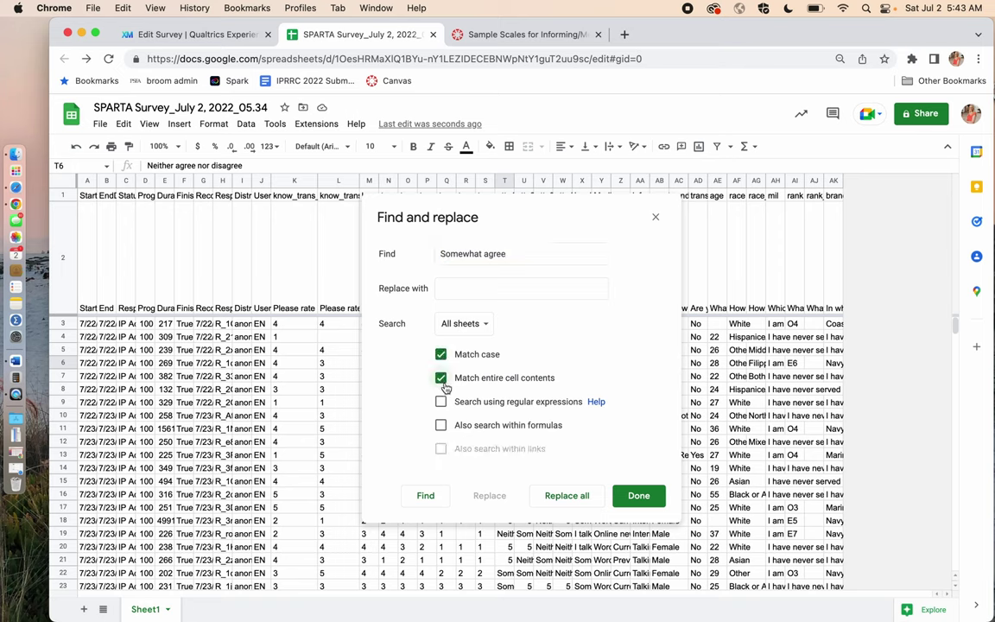
pyautogui.click(478, 291)
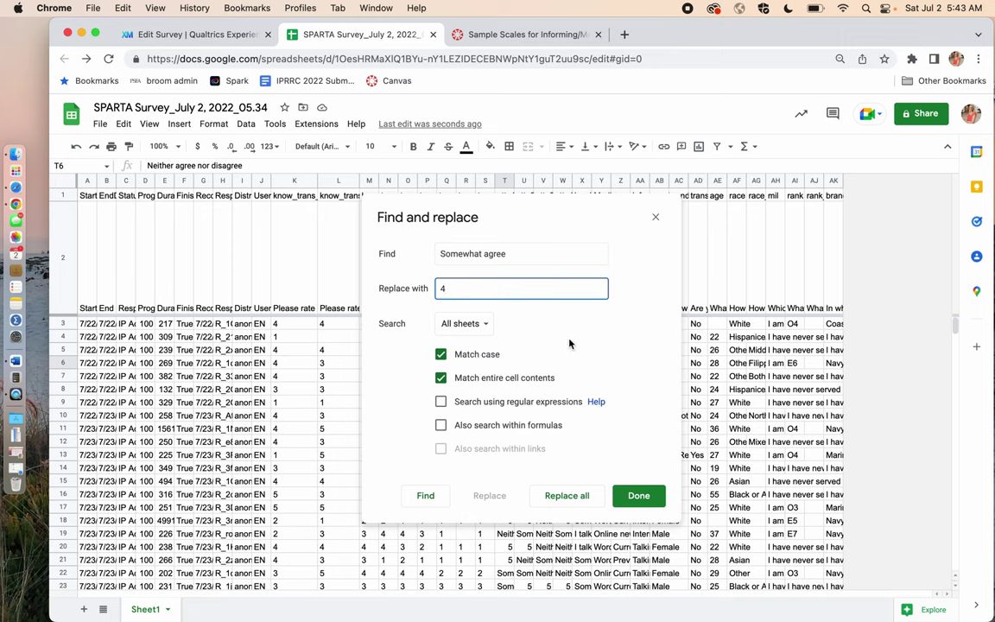
pyautogui.click(564, 499)
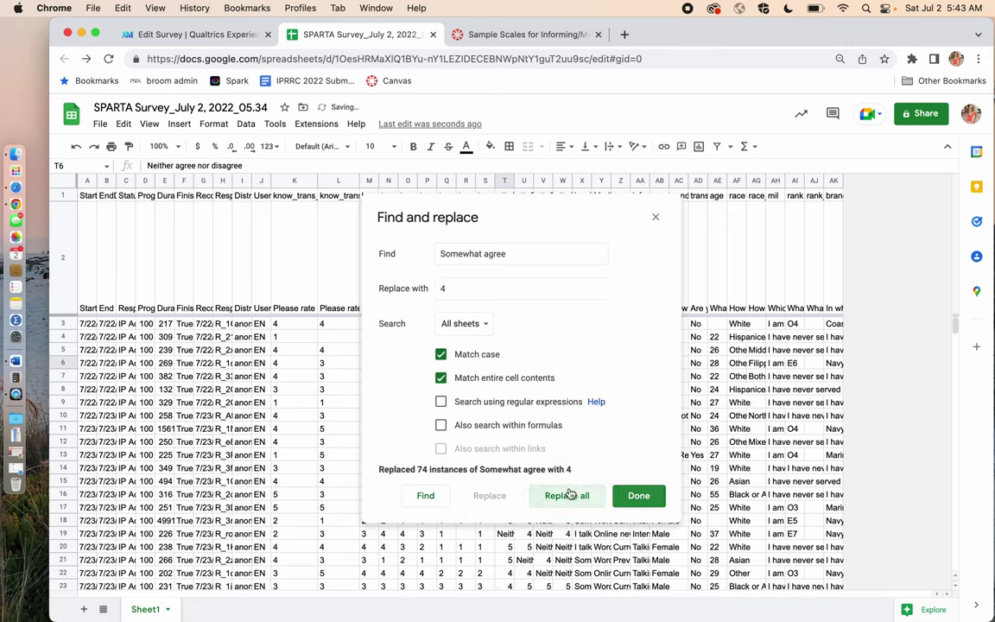
pyautogui.click(644, 496)
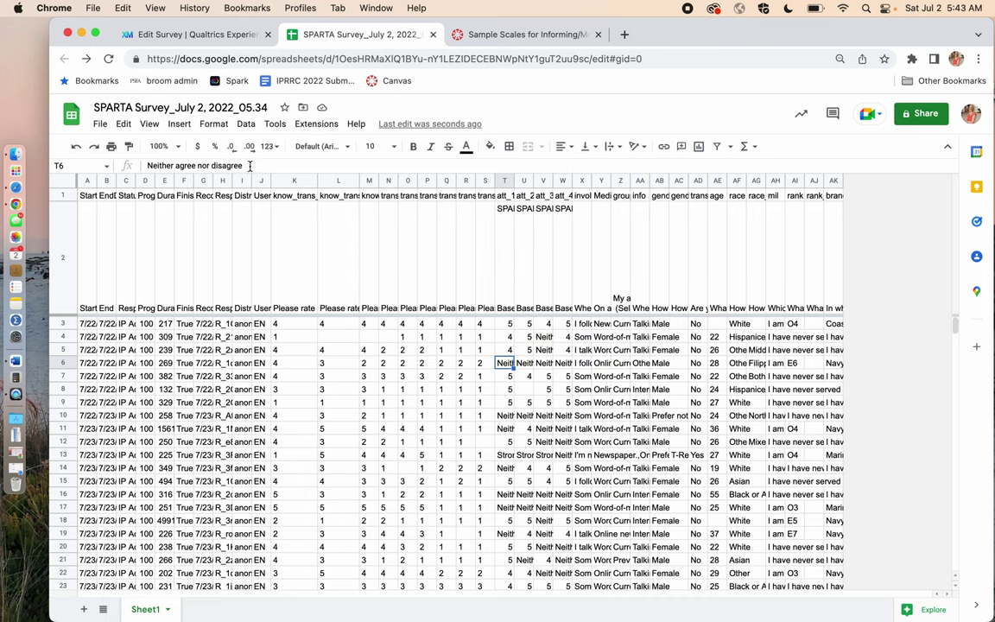
# - Copy "Neither agree nor disagree" from T6 and replace every instance with 3 across all sheets, matching case and entire cell contents
pyautogui.moveTo(249, 165); pyautogui.dragTo(145, 170)
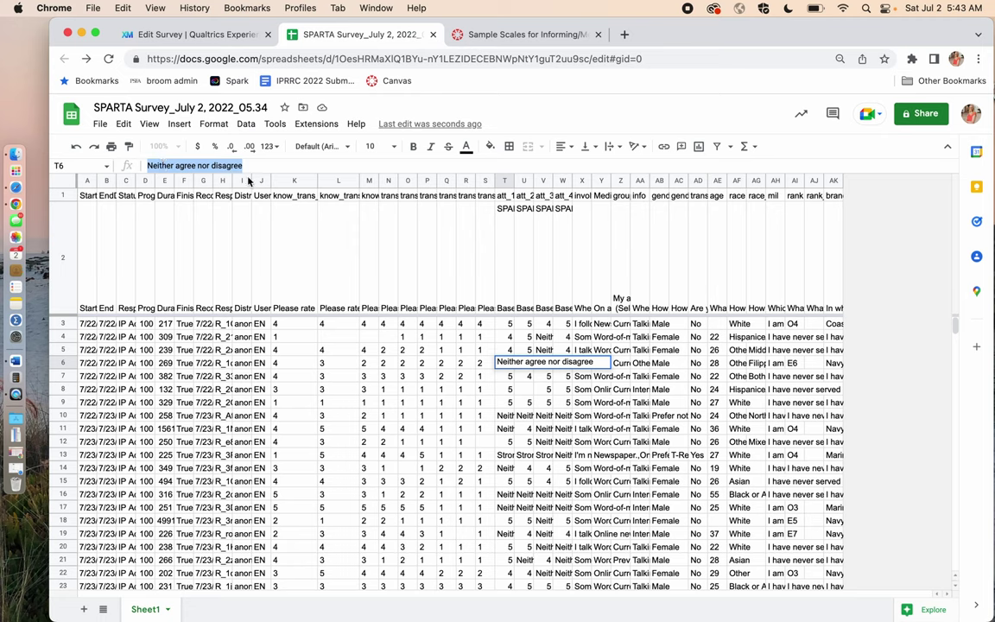
pyautogui.click(123, 124)
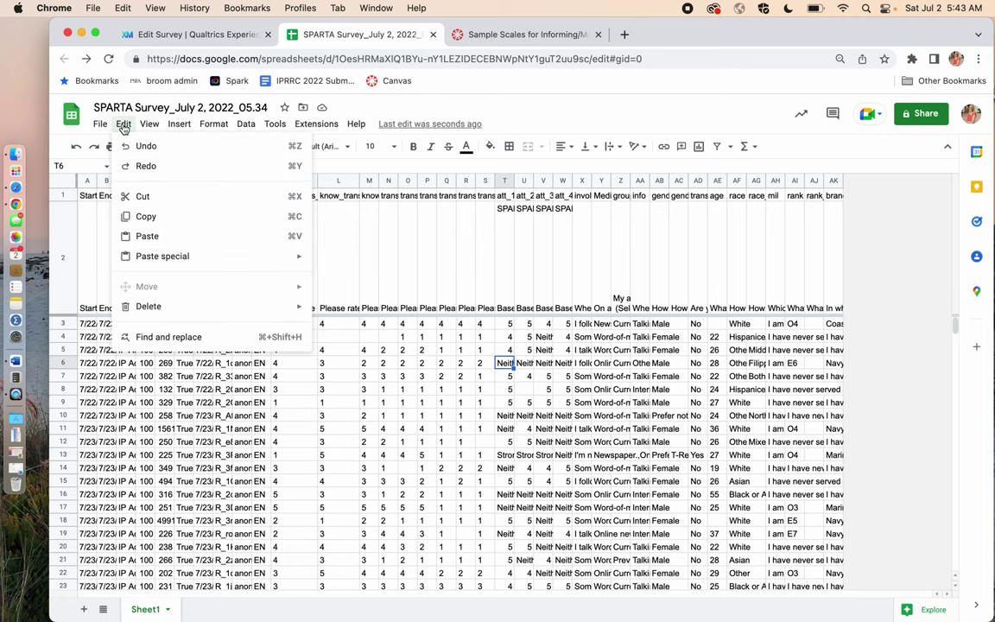
pyautogui.click(156, 342)
pyautogui.press('super+v')
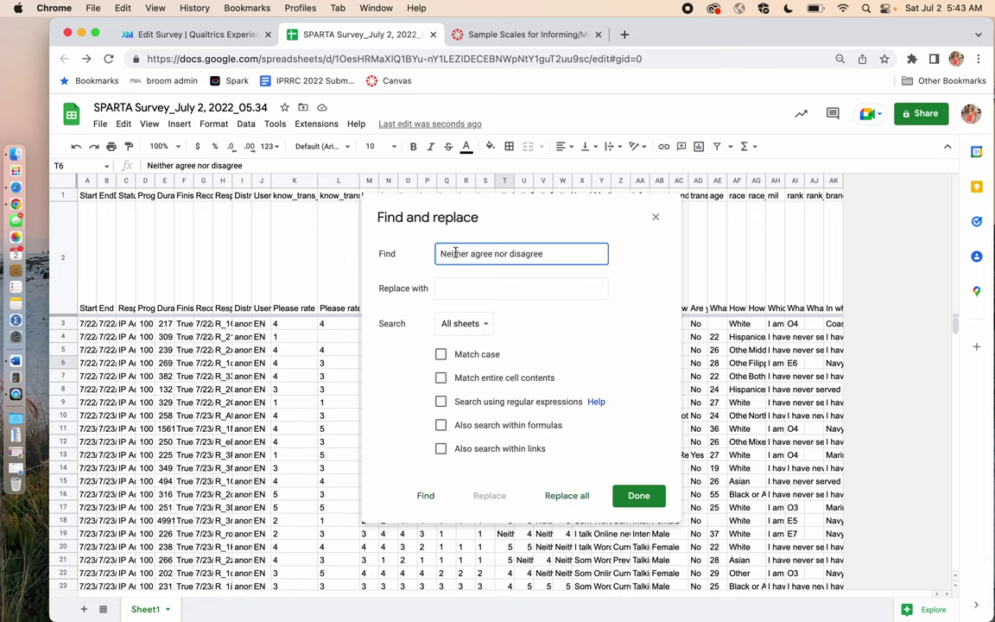
pyautogui.click(440, 354)
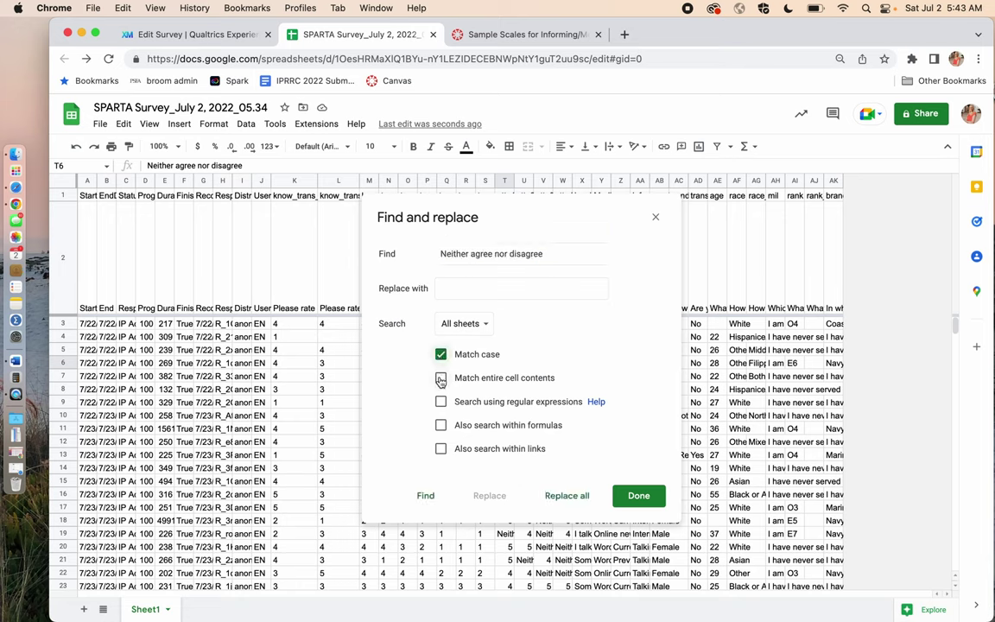
pyautogui.click(441, 378)
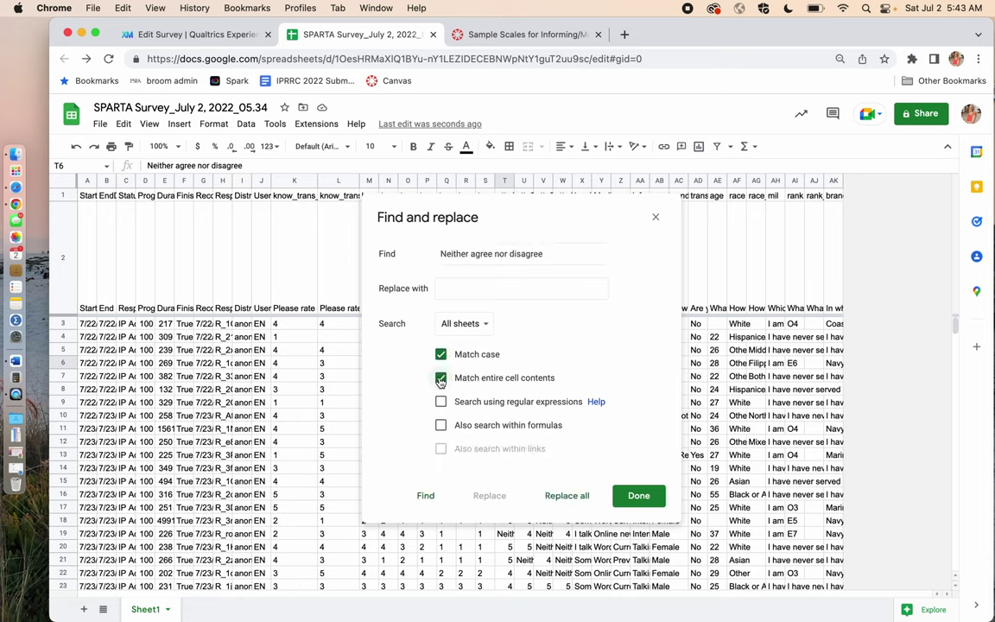
pyautogui.click(491, 288)
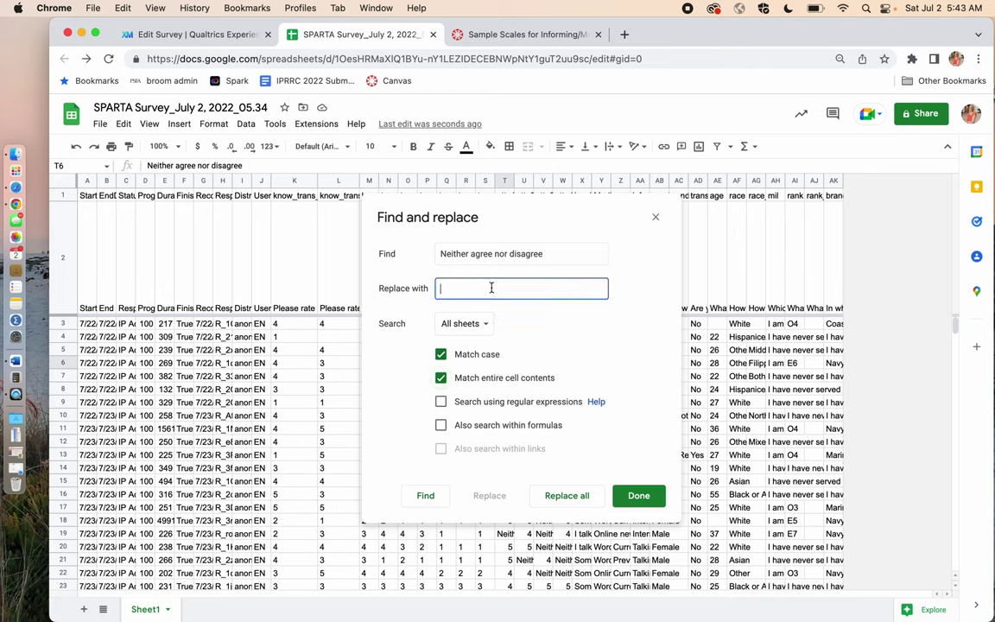
pyautogui.click(567, 497)
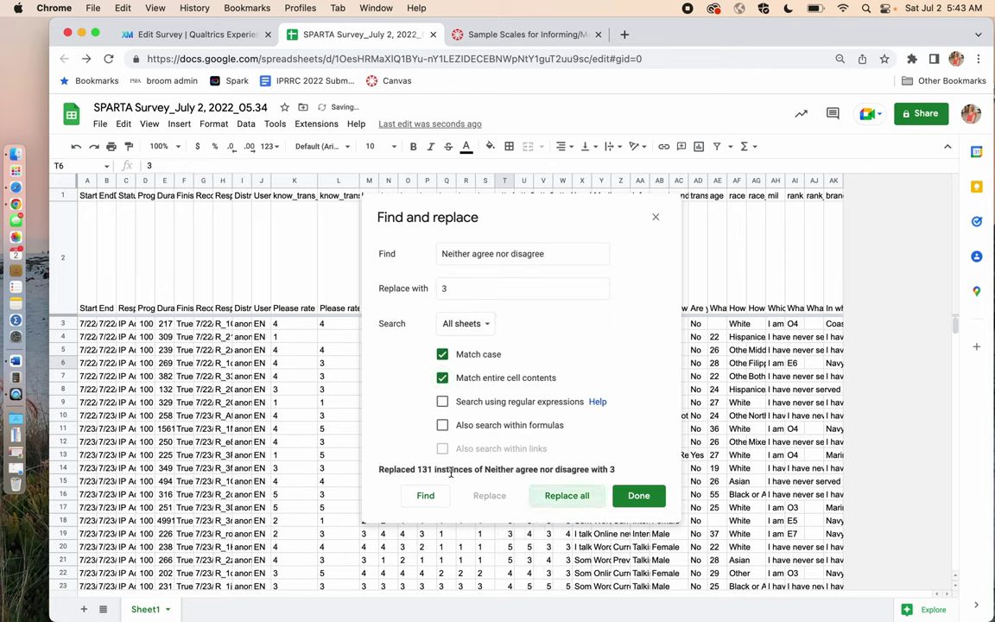
pyautogui.click(637, 495)
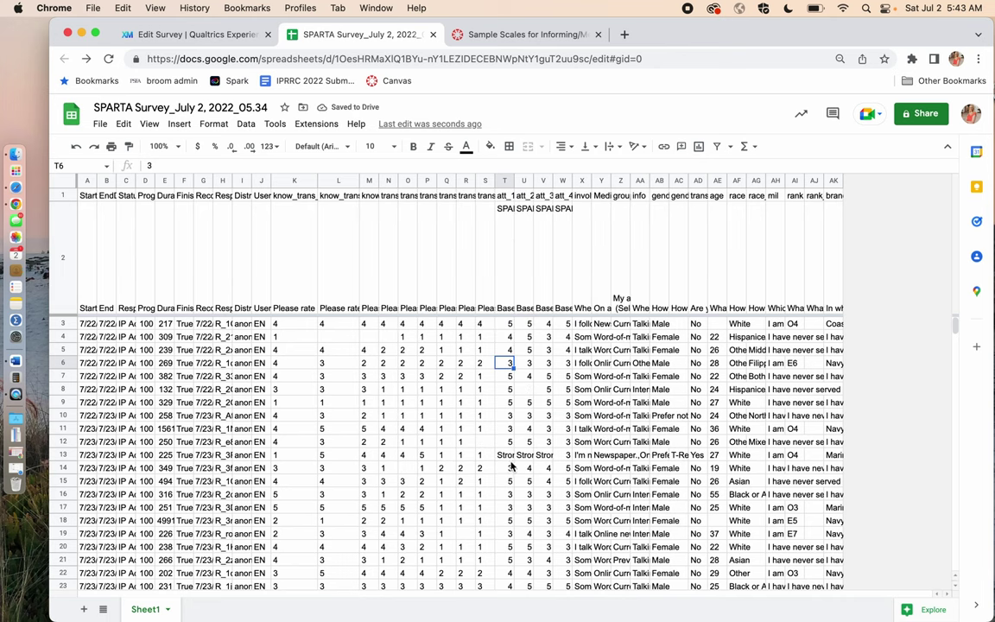
# - Check the answer in T13, and copy the "Somewhat disagree" text from cell U31
pyautogui.click(505, 455)
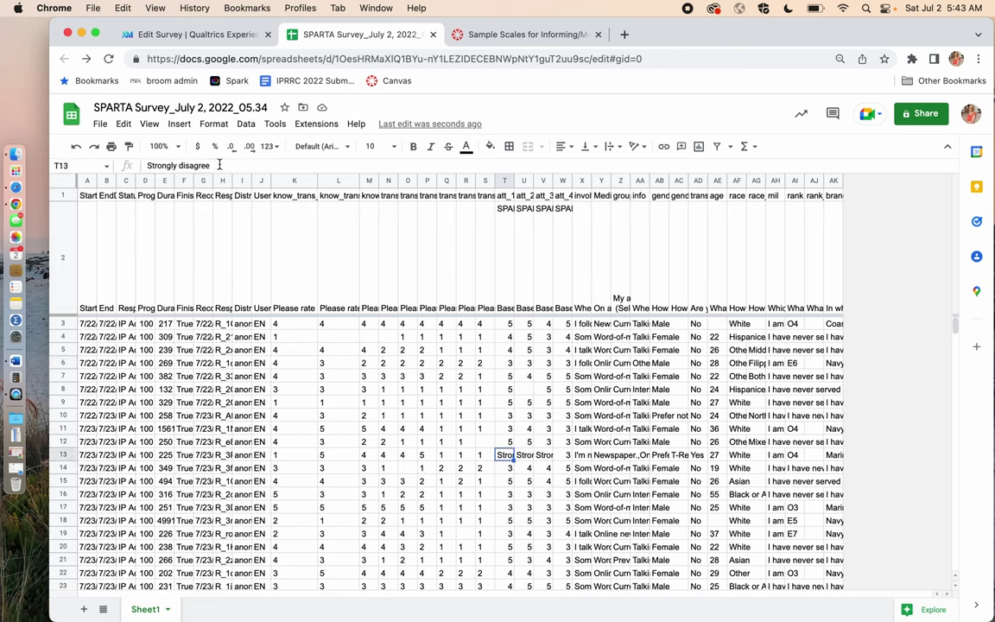
pyautogui.scroll(-4, 545, 468)
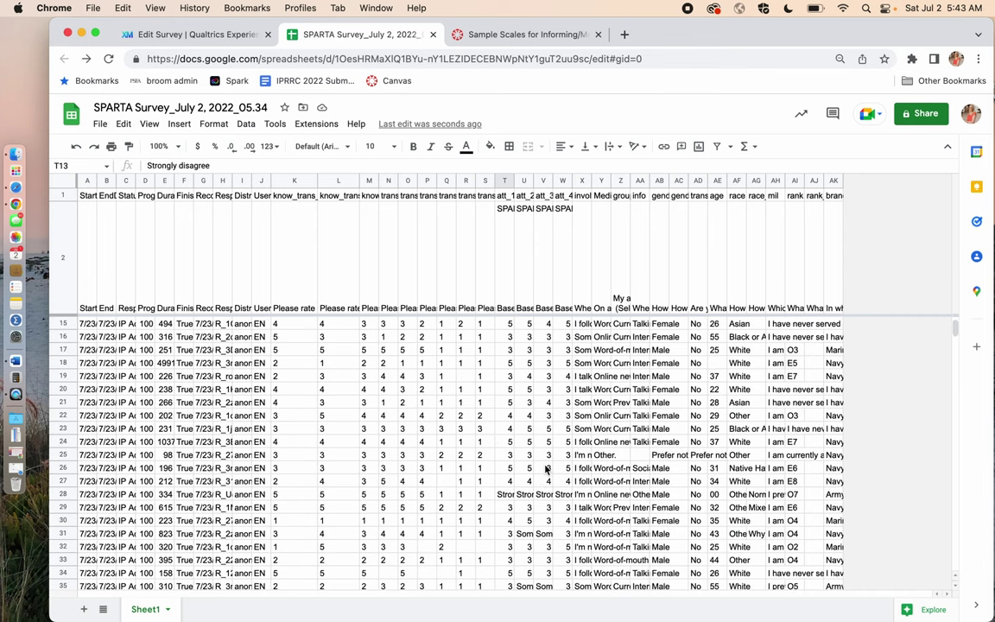
pyautogui.click(524, 534)
pyautogui.moveTo(224, 164); pyautogui.dragTo(136, 168)
pyautogui.press('super+c')
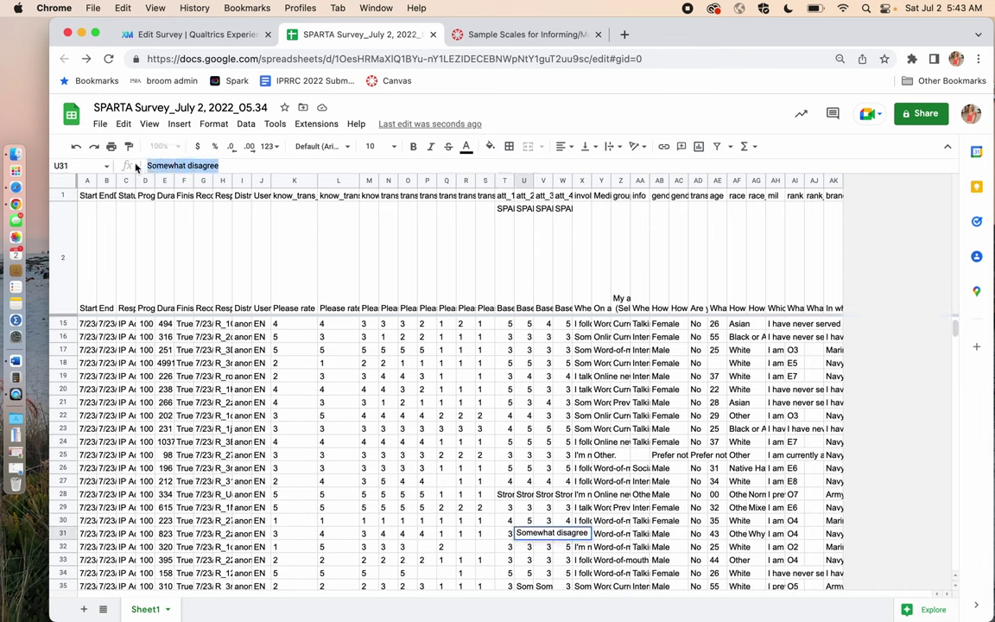
# - Replace every "Somewhat disagree" with 2 across all sheets, matching case and entire cell contents
pyautogui.click(123, 123)
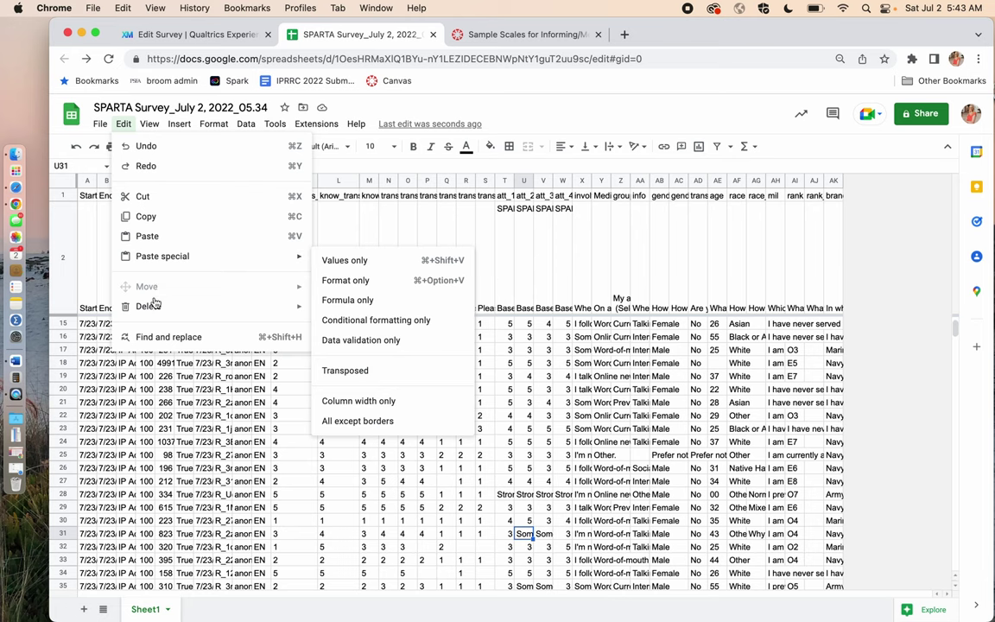
pyautogui.click(157, 337)
pyautogui.press('super+v')
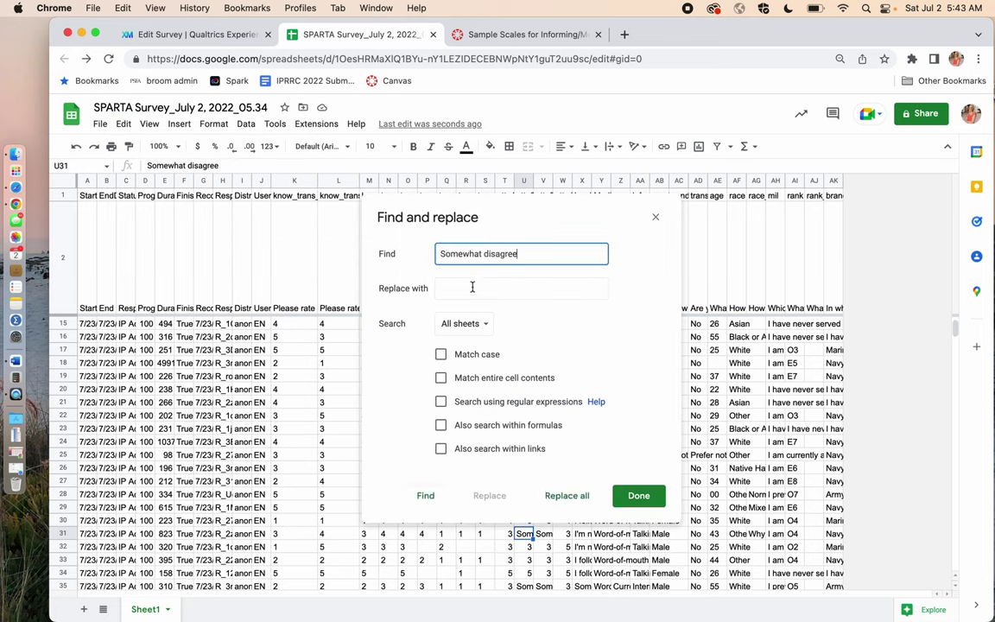
pyautogui.click(454, 291)
pyautogui.write('2')
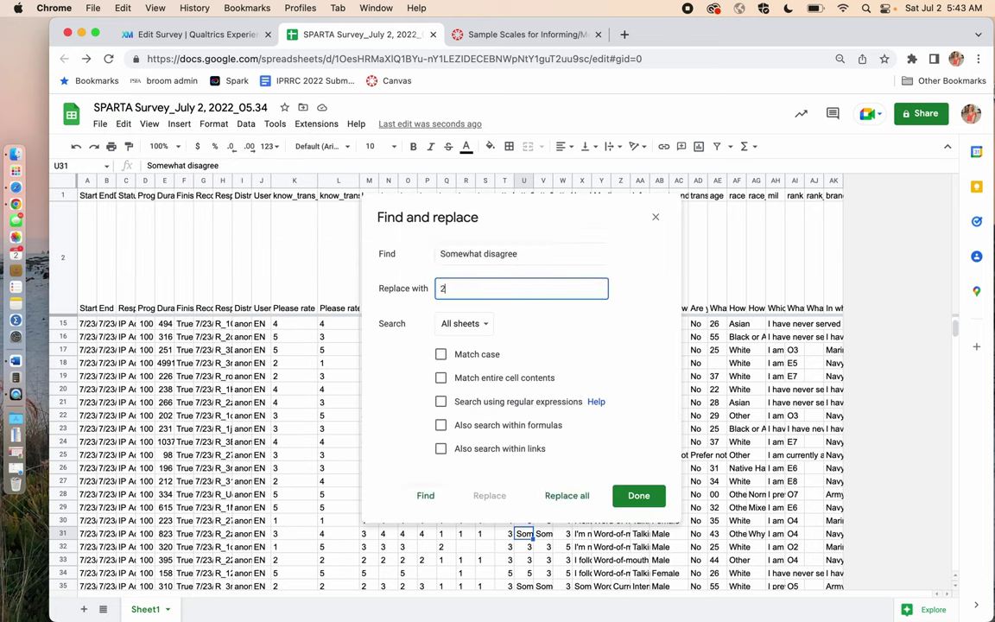
pyautogui.click(462, 354)
pyautogui.click(466, 382)
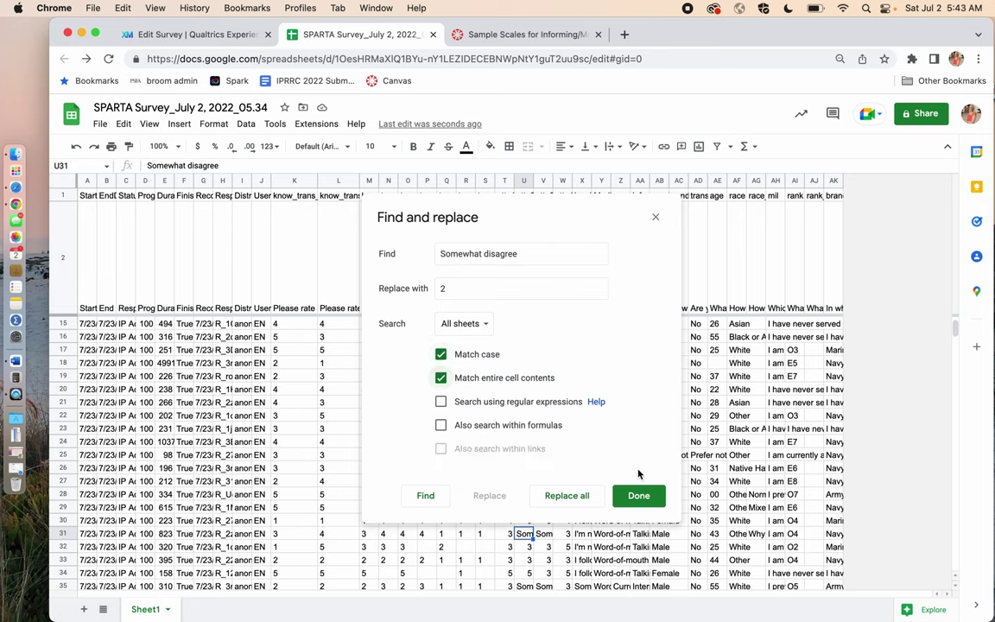
pyautogui.click(576, 504)
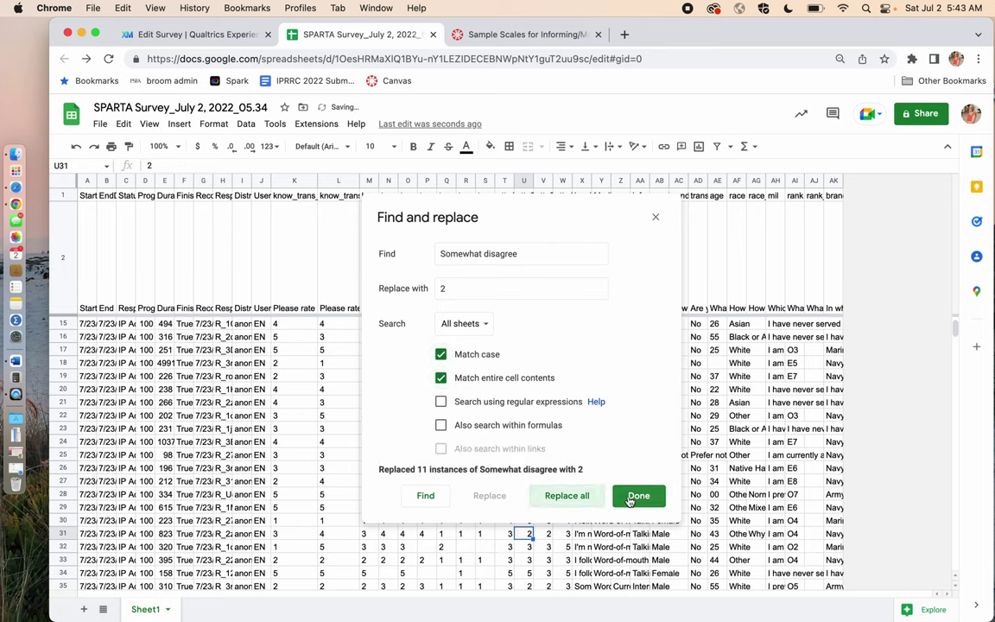
pyautogui.press('Escape')
# - Copy "Strongly disagree" from T28 and replace every instance with 1 across all sheets, matching case and entire cell contents
pyautogui.click(511, 496)
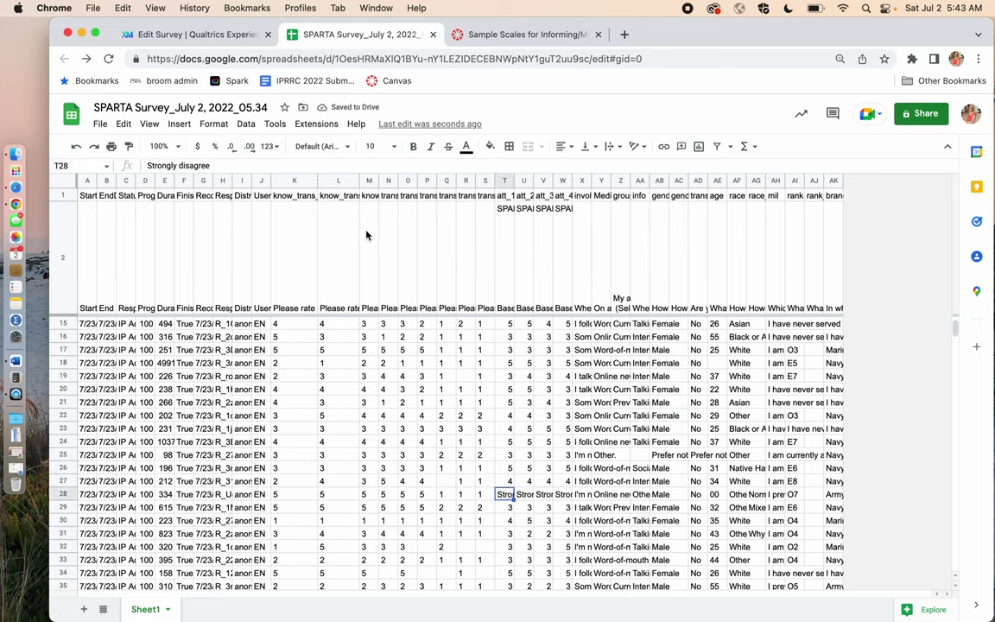
pyautogui.moveTo(228, 165); pyautogui.dragTo(142, 168)
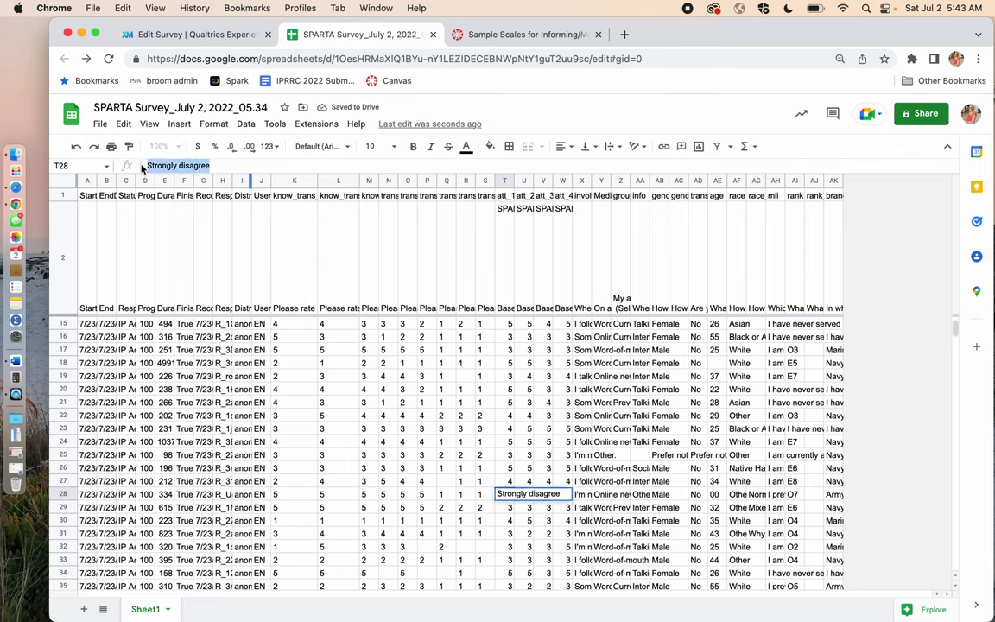
pyautogui.press('super+c')
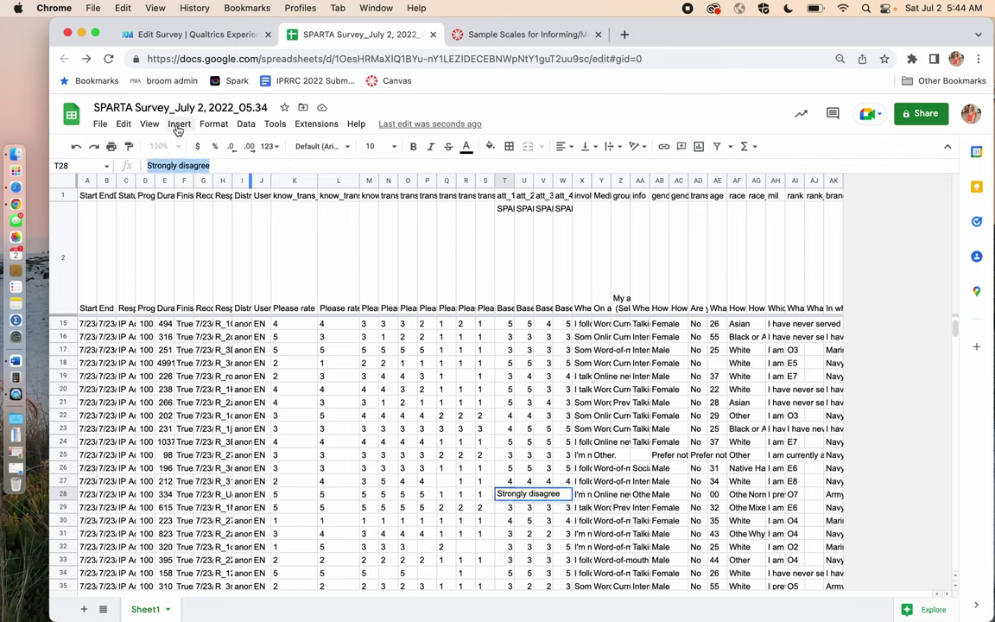
pyautogui.click(124, 125)
pyautogui.click(151, 337)
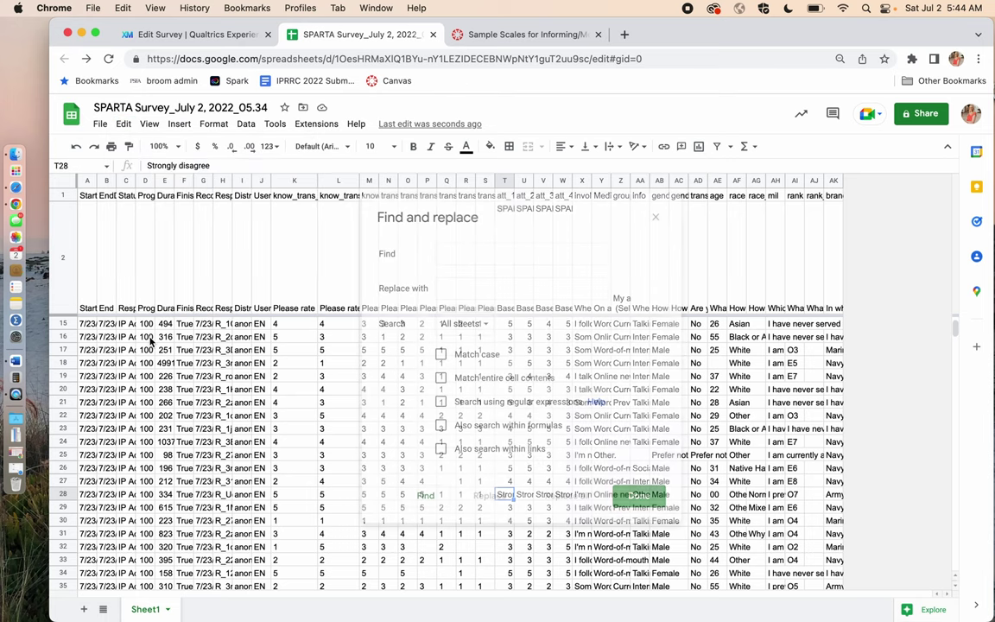
pyautogui.press('super+v')
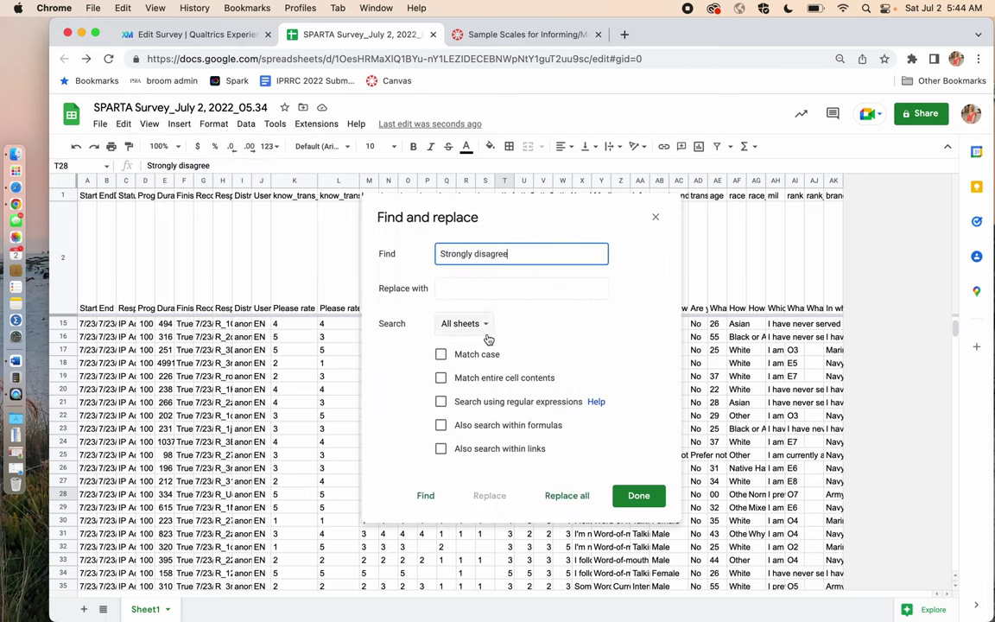
pyautogui.click(470, 291)
pyautogui.write('1')
pyautogui.click(441, 354)
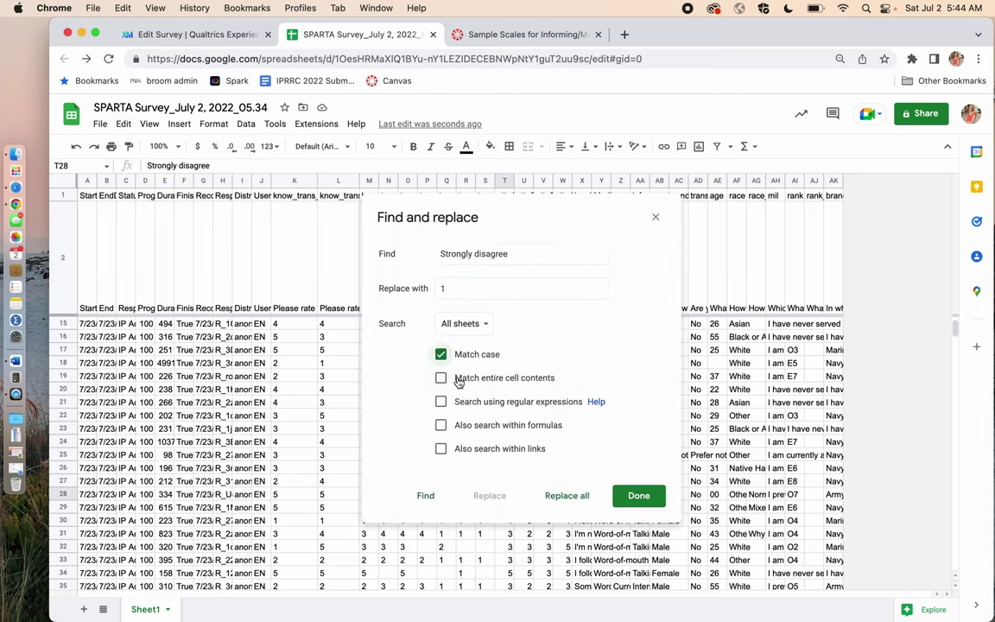
pyautogui.click(458, 381)
pyautogui.click(566, 496)
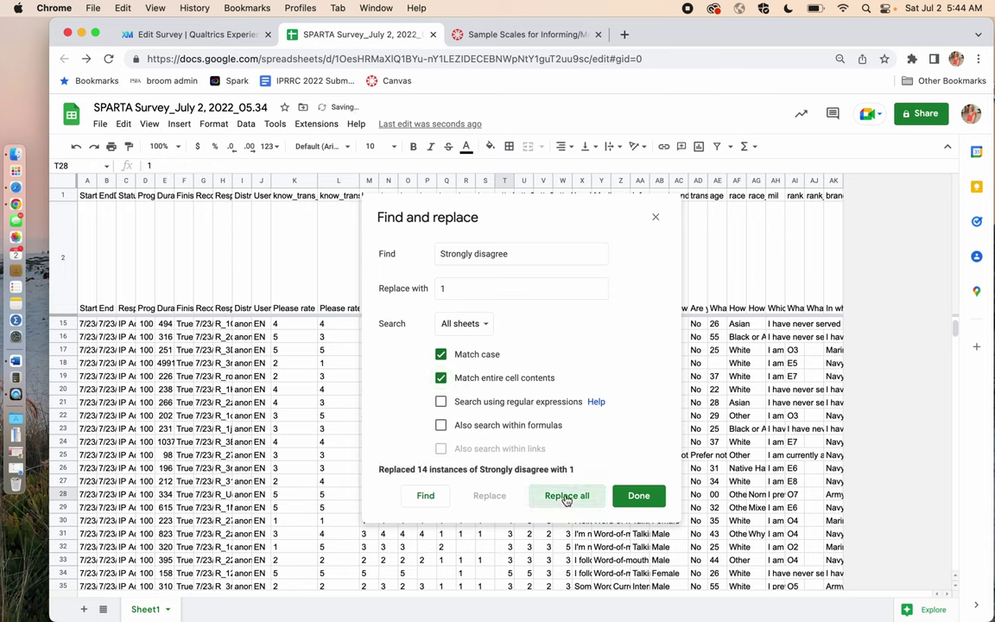
# - Close the find-and-replace dialog and reduce the height of row 2, which holds the question text
pyautogui.click(636, 496)
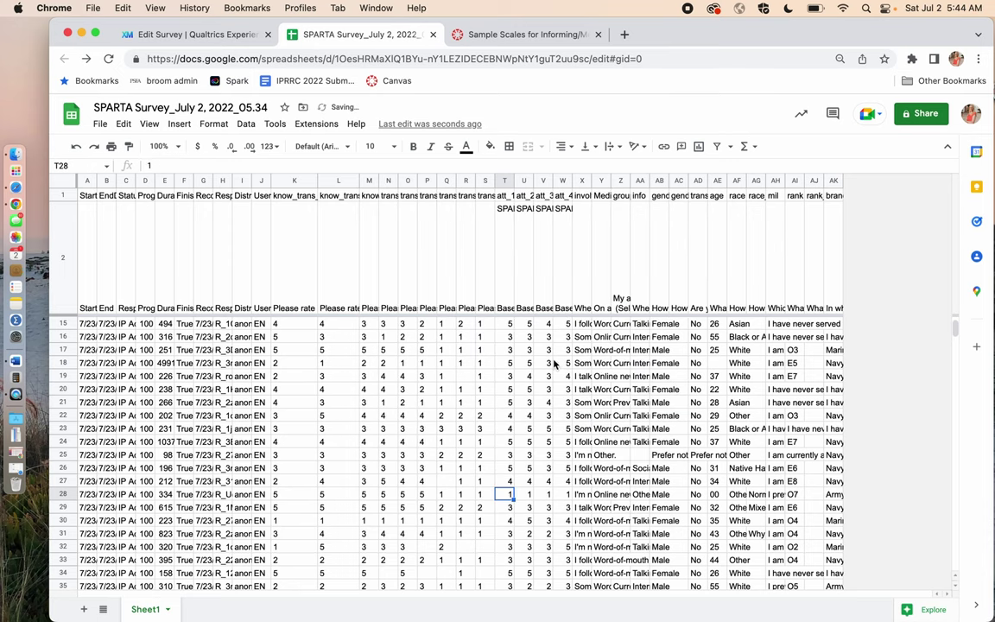
pyautogui.click(511, 324)
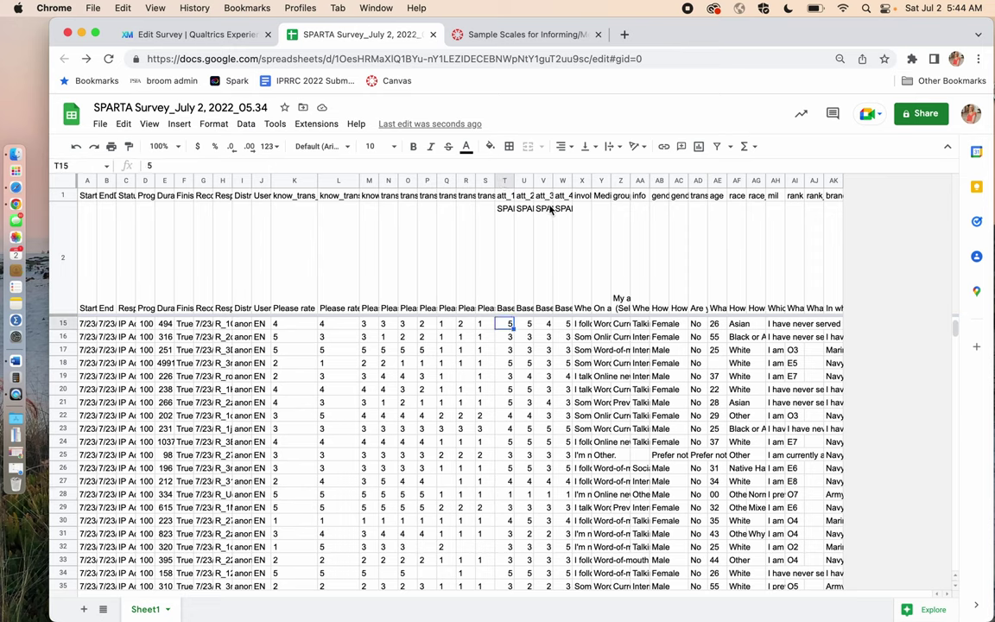
pyautogui.moveTo(64, 281); pyautogui.dragTo(67, 224)
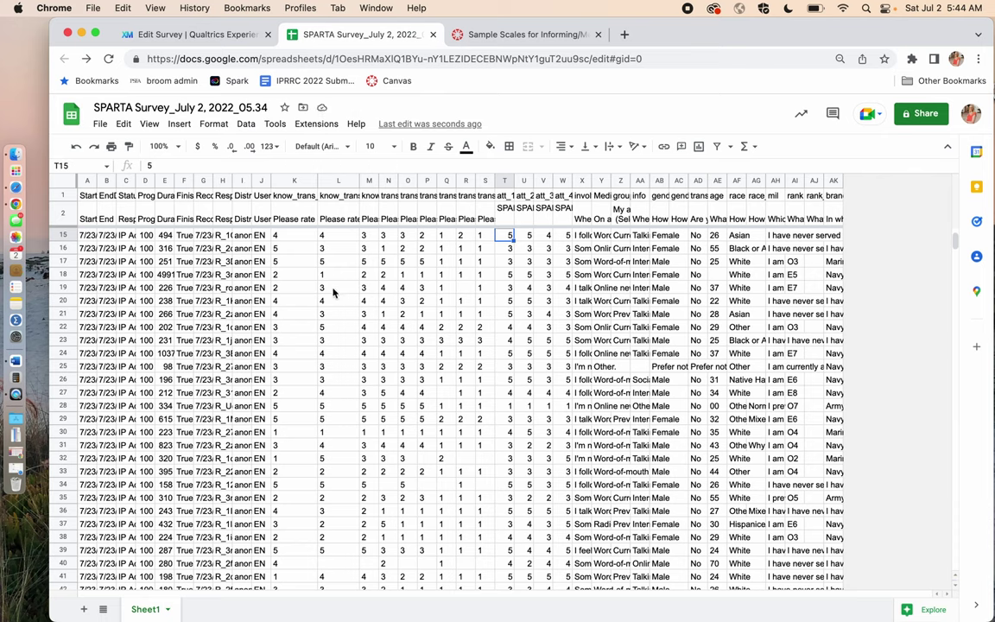
# - Select all columns A to AK and resize them to one uniform, slightly wider pixel width
pyautogui.press('super+a')
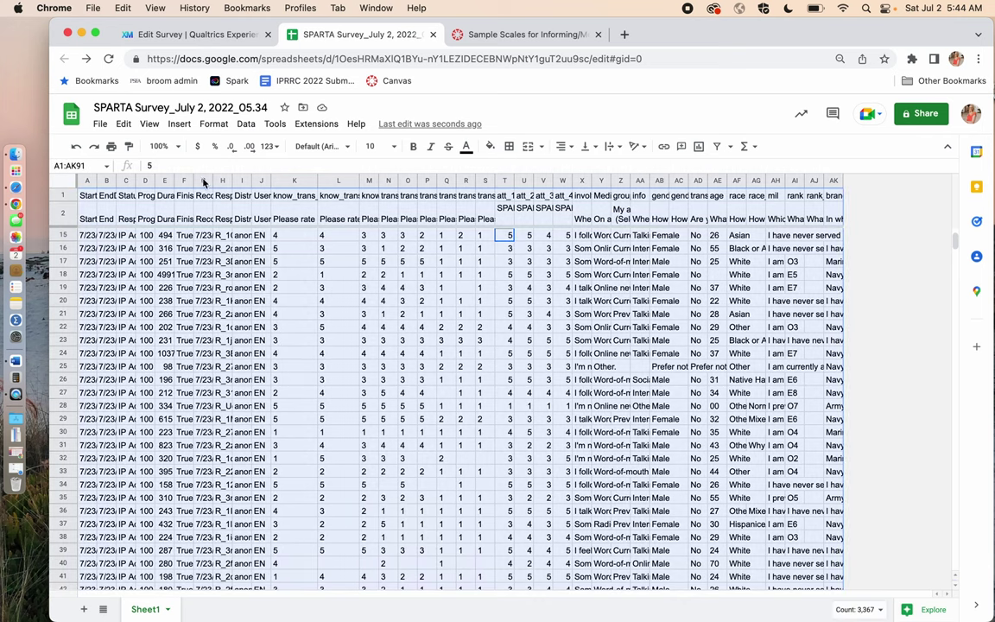
pyautogui.rightClick(239, 180)
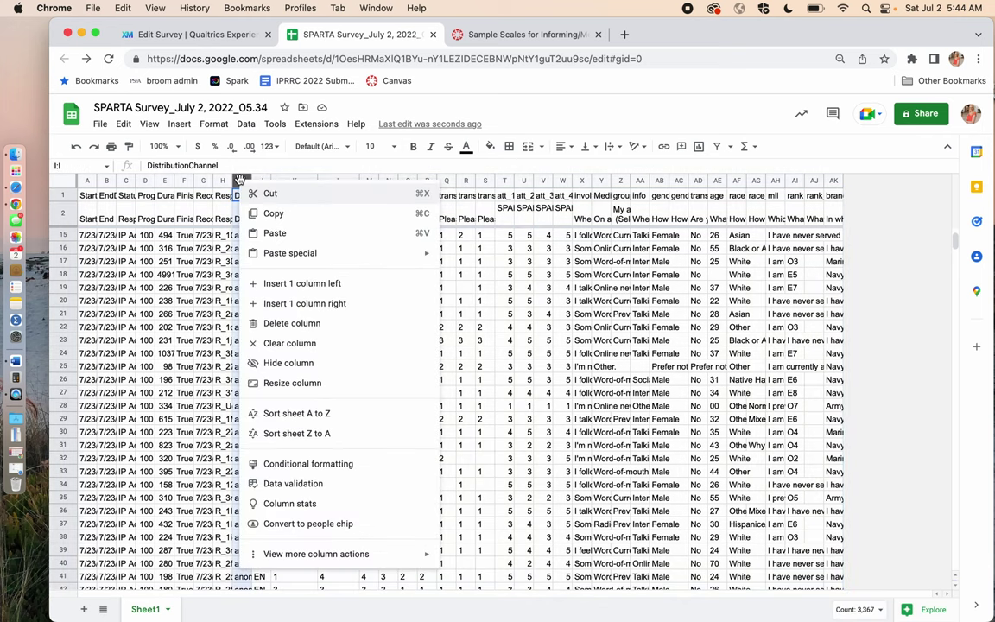
pyautogui.press('super+a')
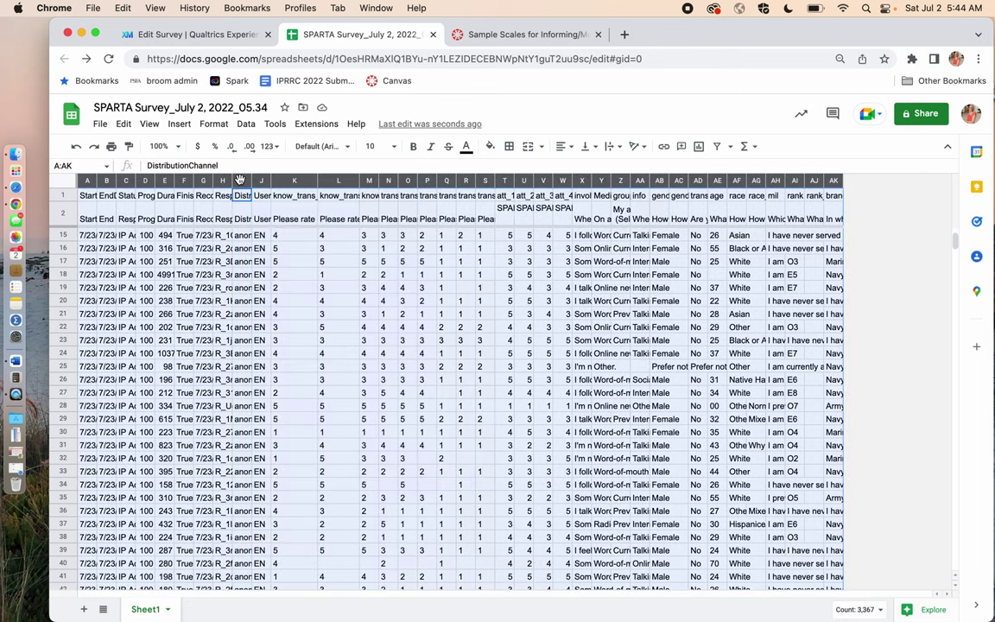
pyautogui.rightClick(239, 180)
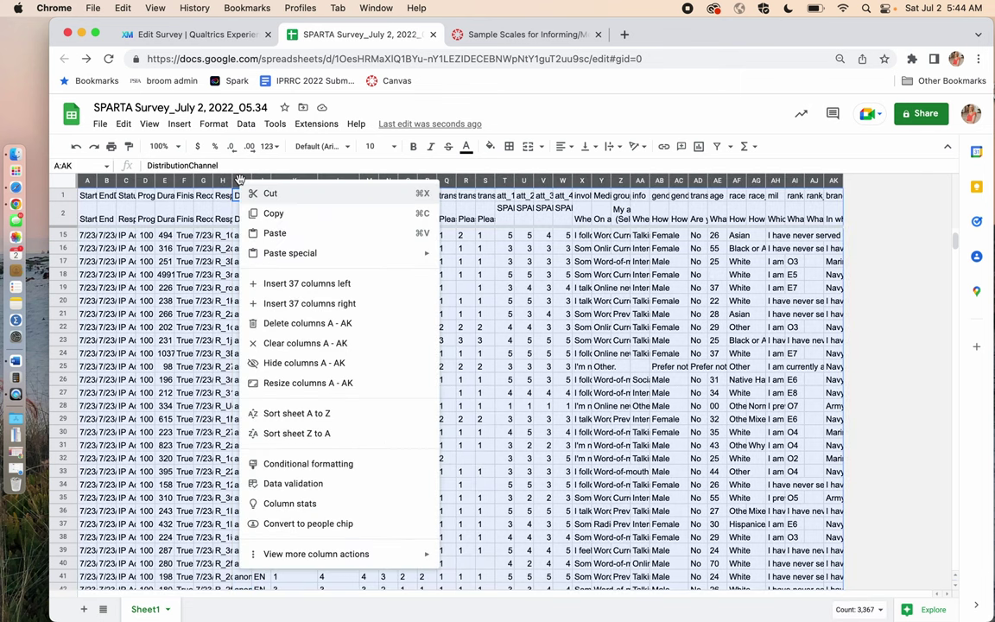
pyautogui.click(309, 384)
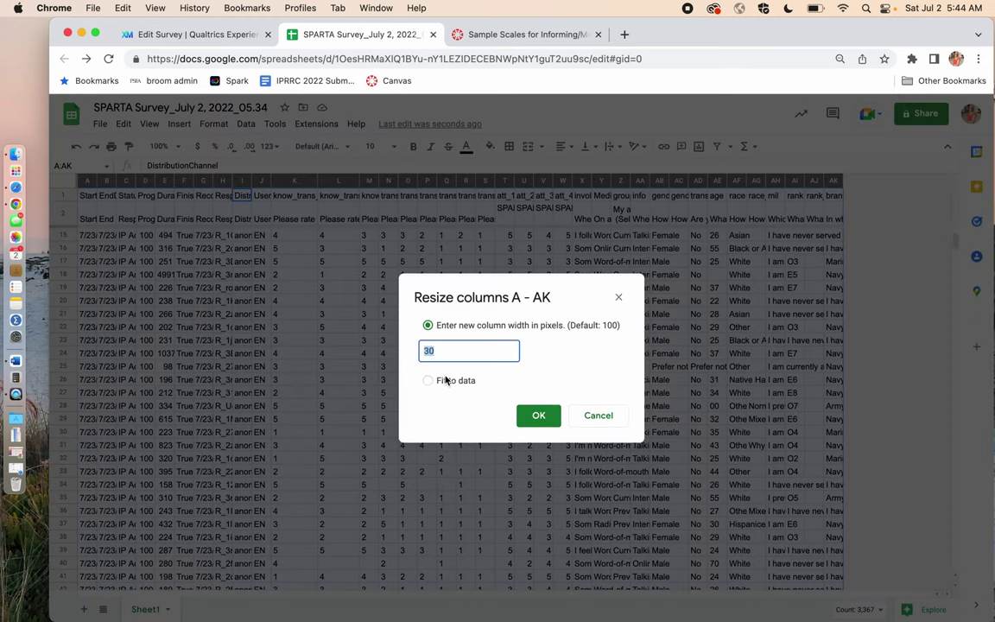
pyautogui.write('4')
pyautogui.click(539, 417)
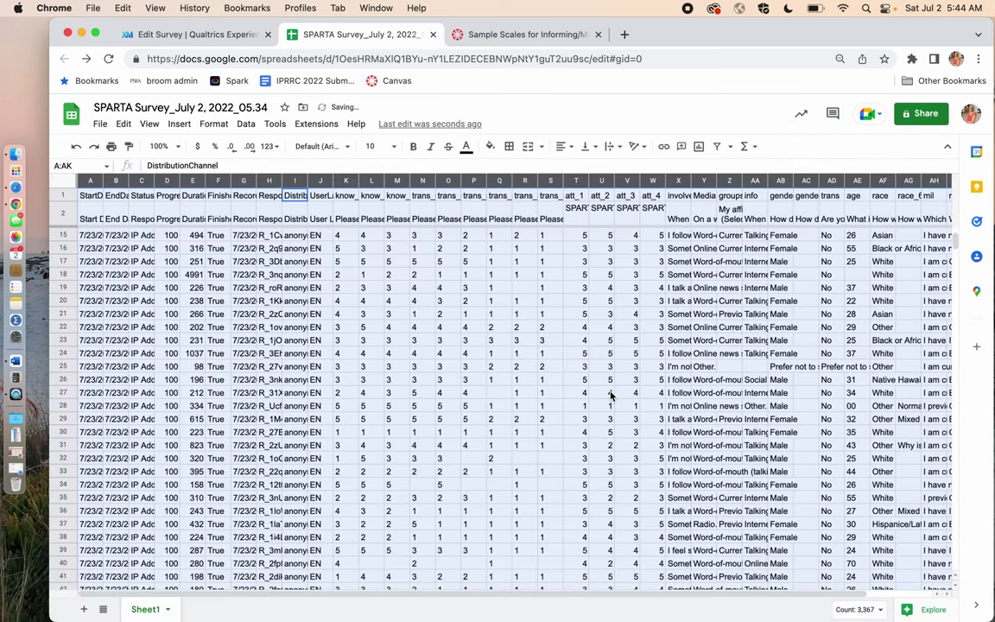
# - Wrap the text of the variable names in header row 1
pyautogui.click(372, 199)
pyautogui.click(62, 194)
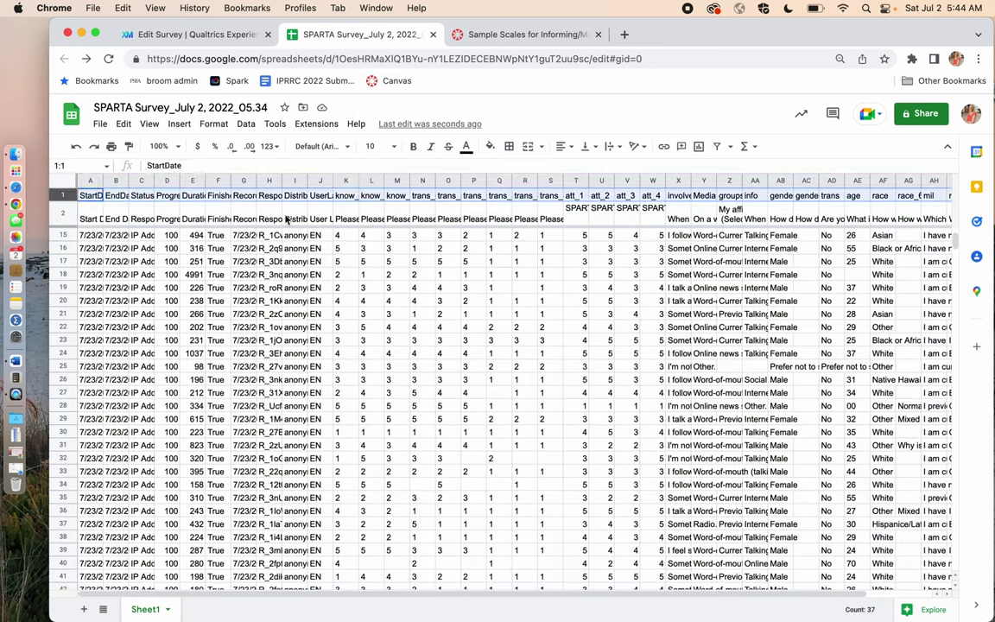
pyautogui.click(569, 148)
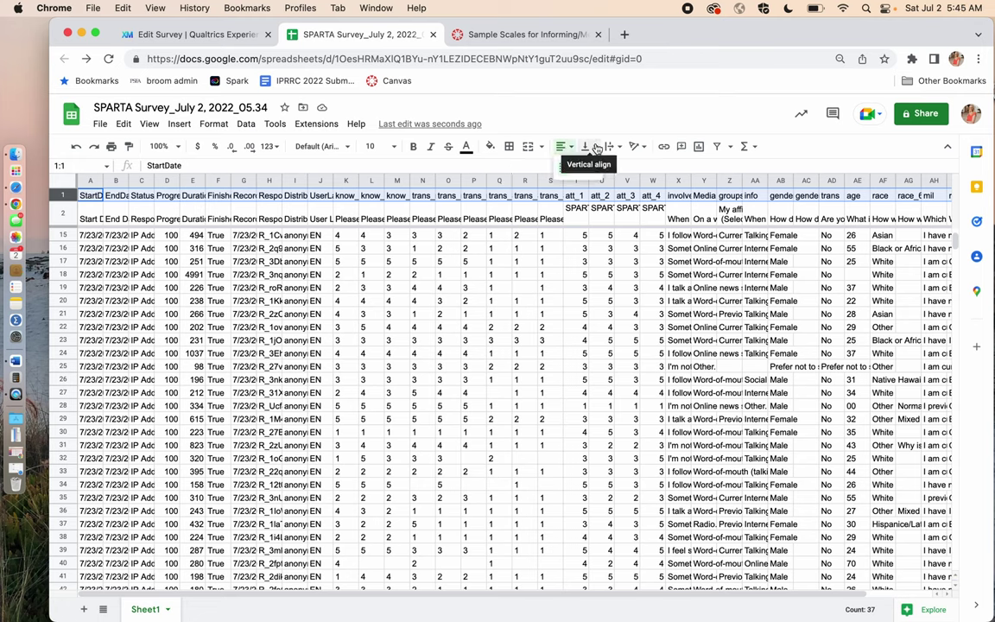
pyautogui.click(586, 146)
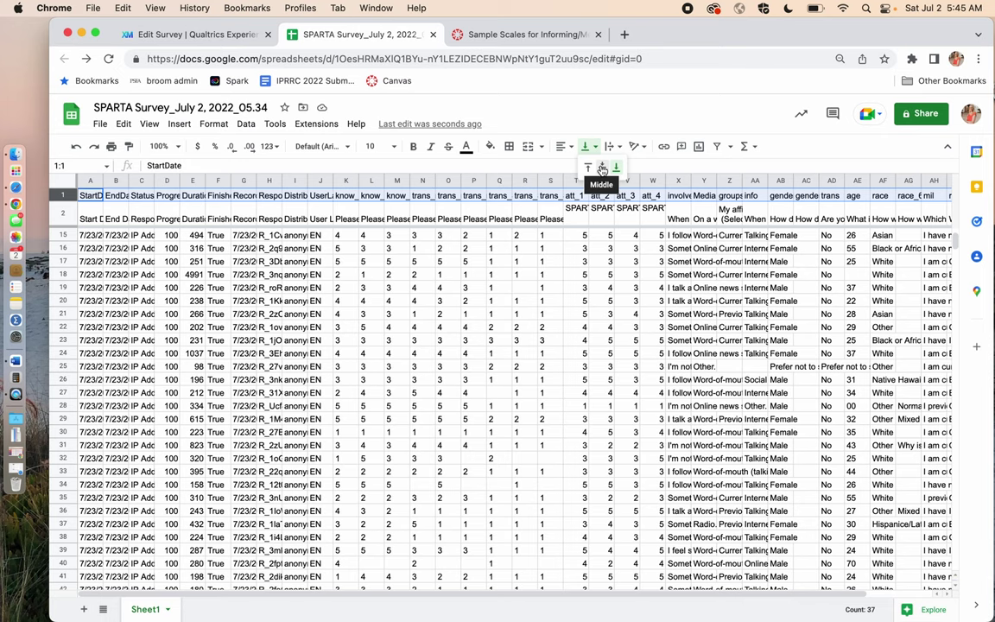
pyautogui.click(601, 169)
pyautogui.click(612, 148)
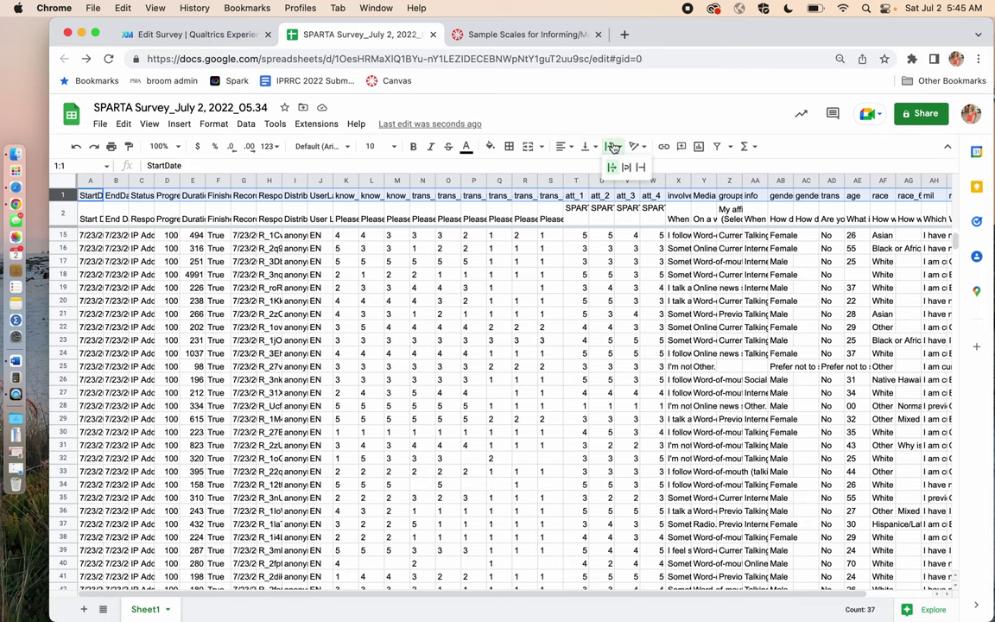
pyautogui.click(626, 169)
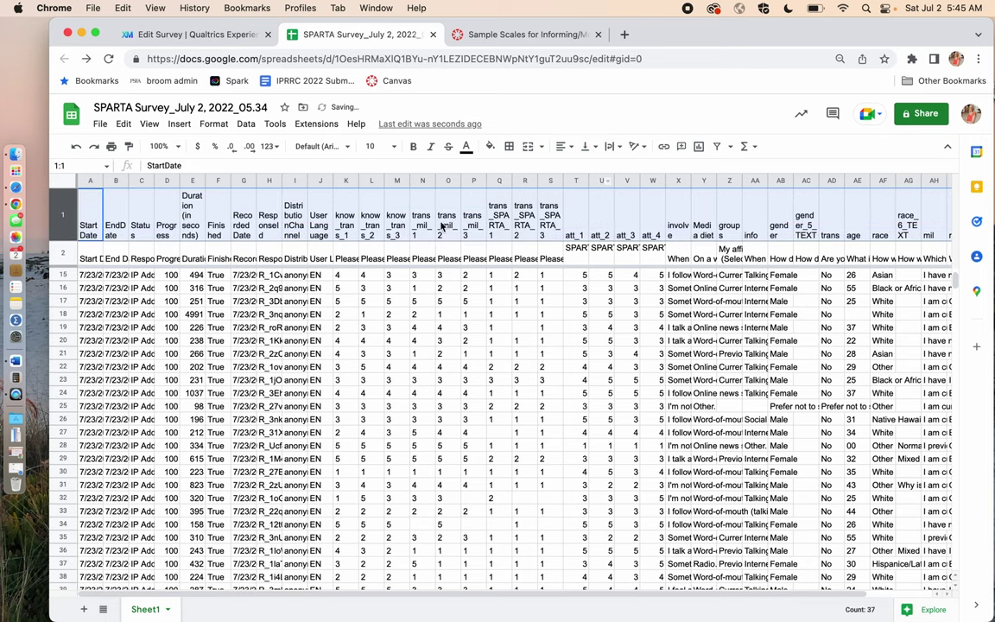
# - Review the three know_trans columns, and fill columns K to M with a custom pink colour
pyautogui.click(348, 228)
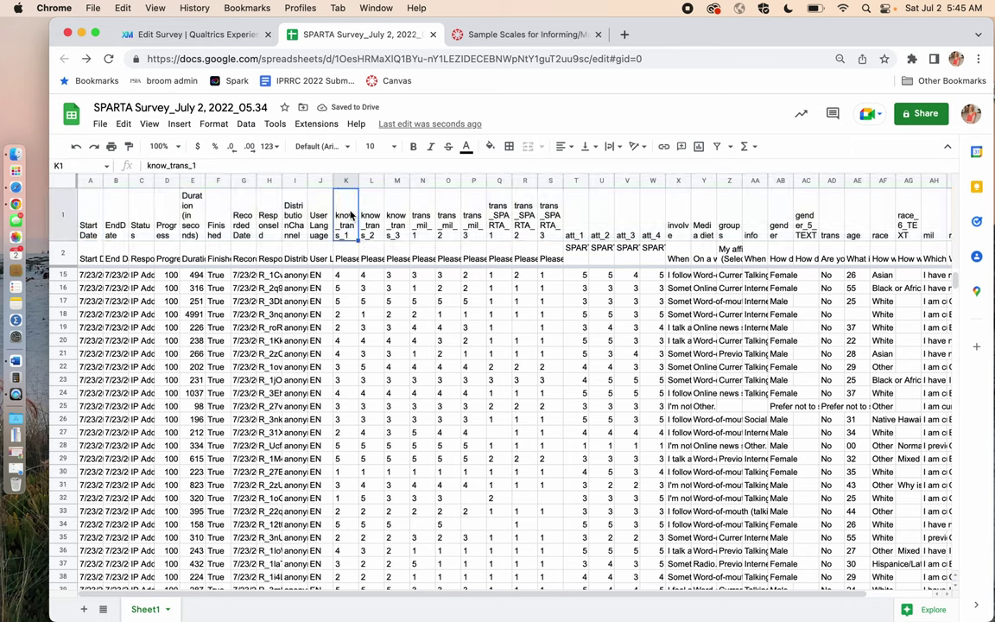
pyautogui.click(376, 228)
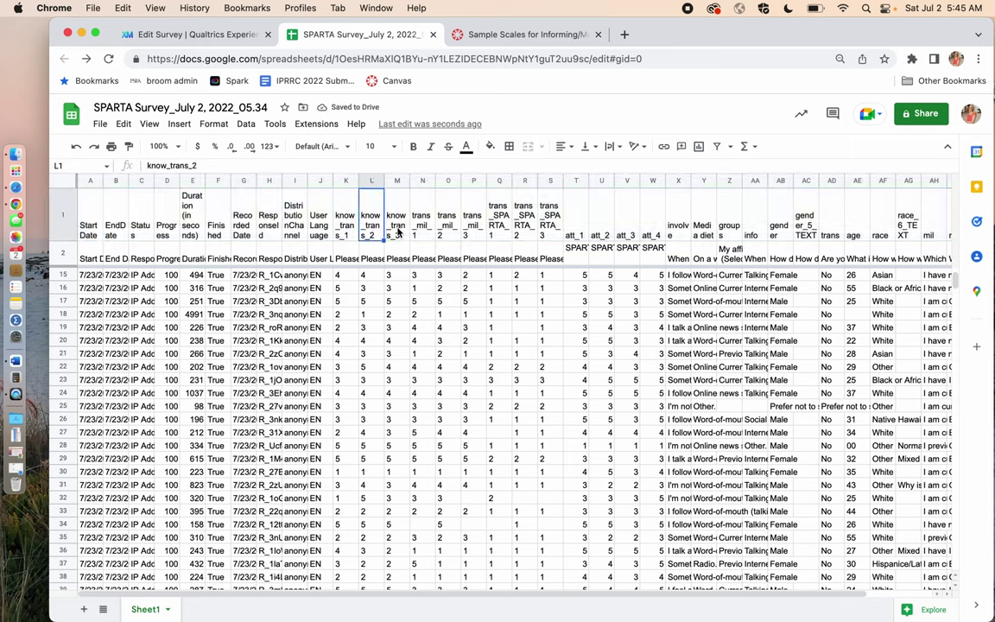
pyautogui.click(399, 231)
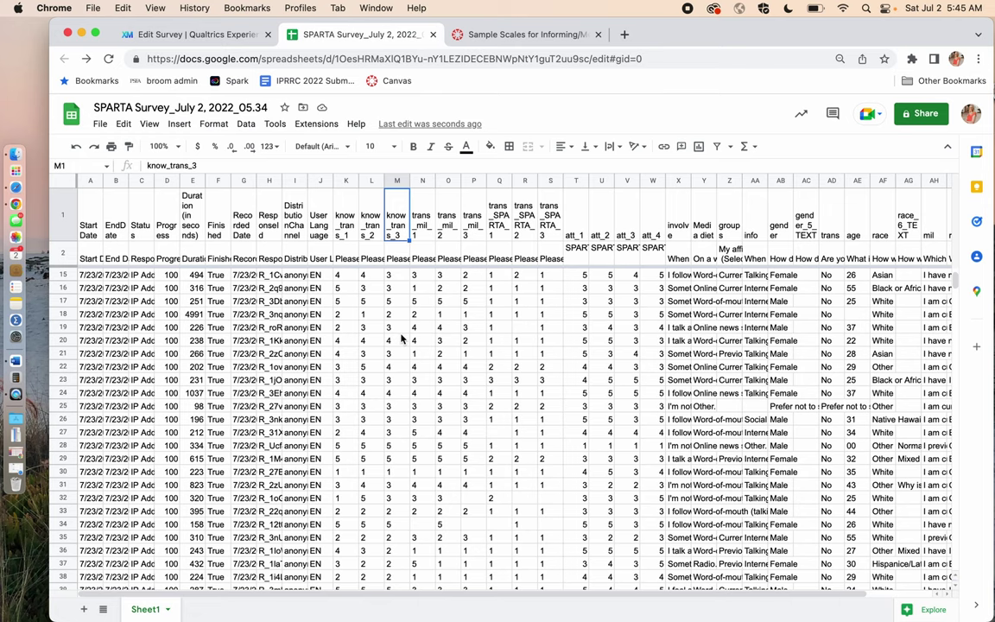
pyautogui.scroll(-12, 400, 338)
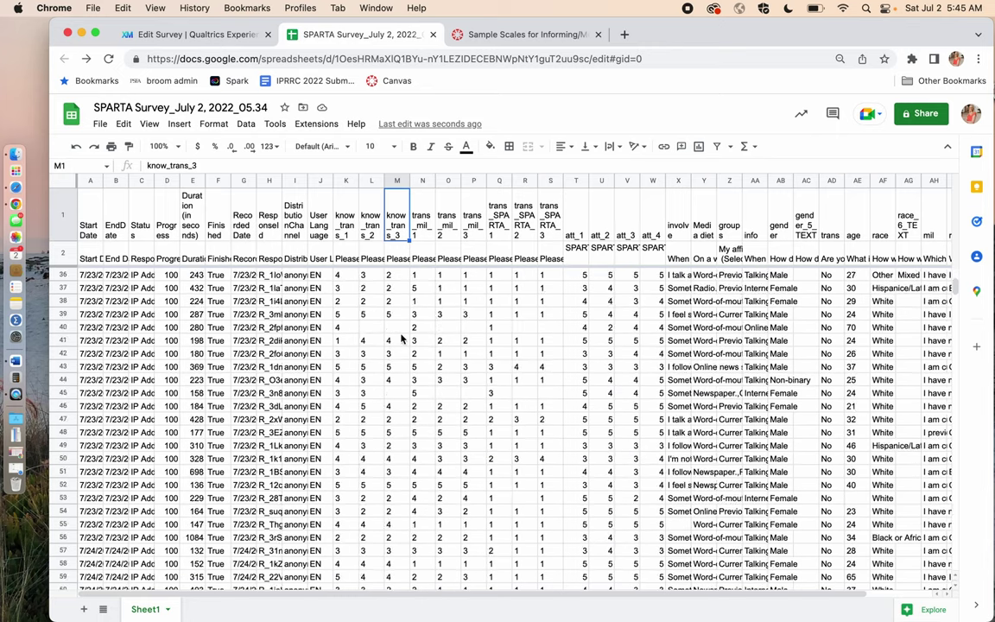
pyautogui.scroll(16, 401, 338)
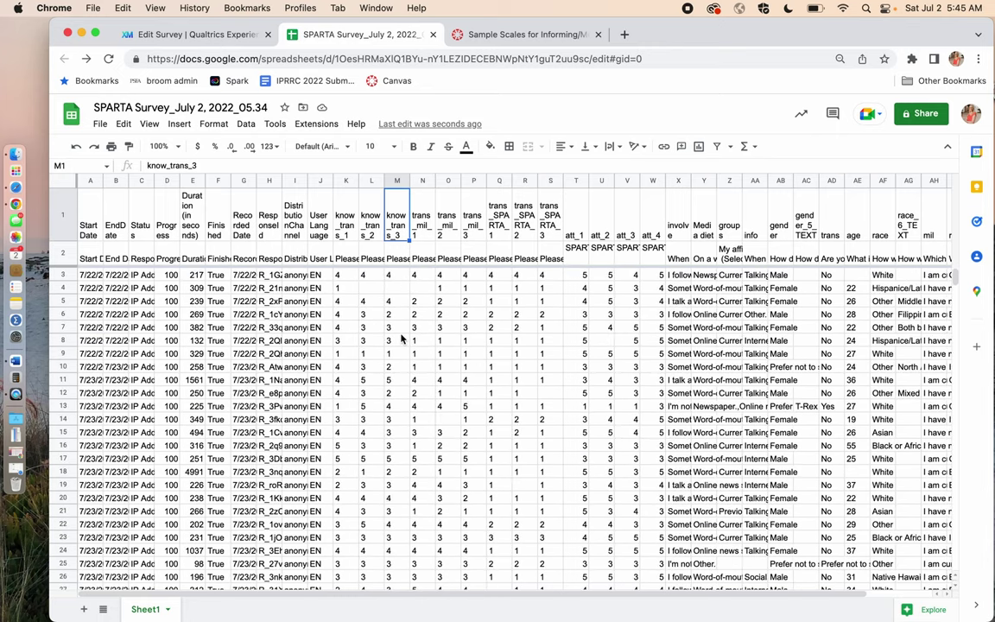
pyautogui.click(345, 181)
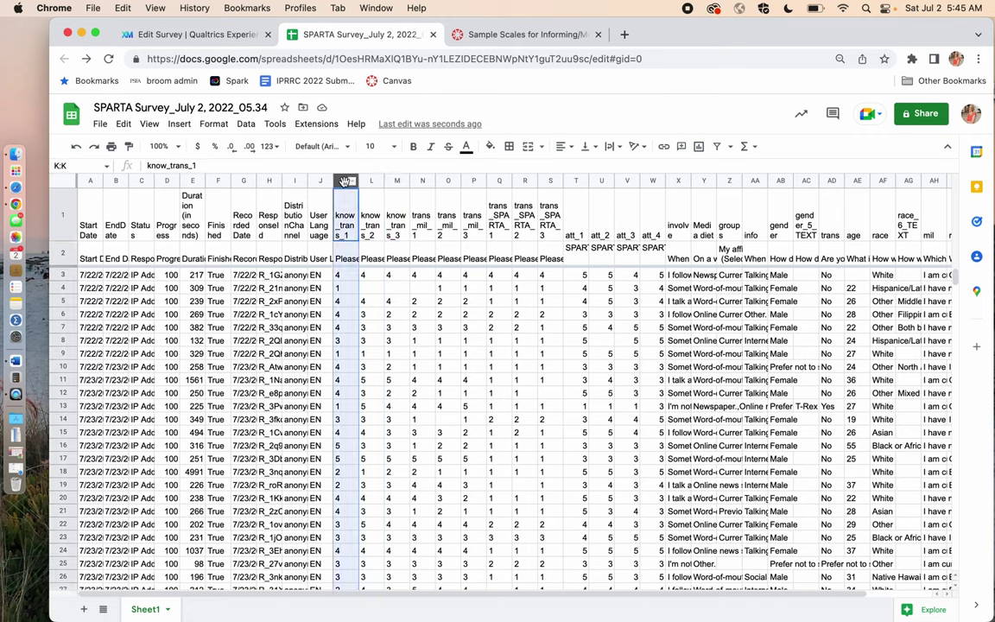
pyautogui.keyDown('shift'); pyautogui.click(396, 181); pyautogui.keyUp('shift')
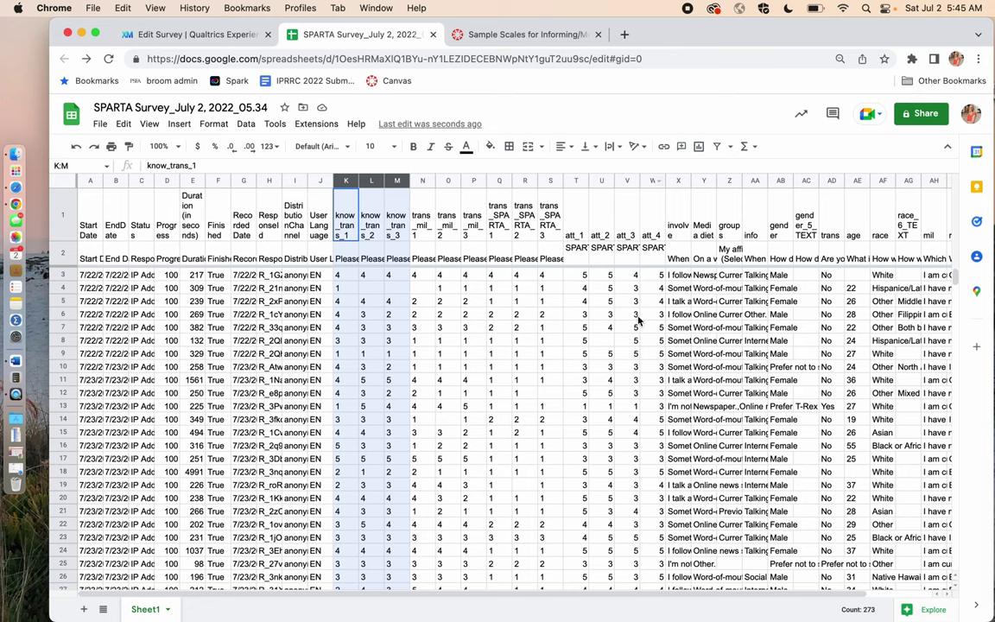
pyautogui.click(489, 146)
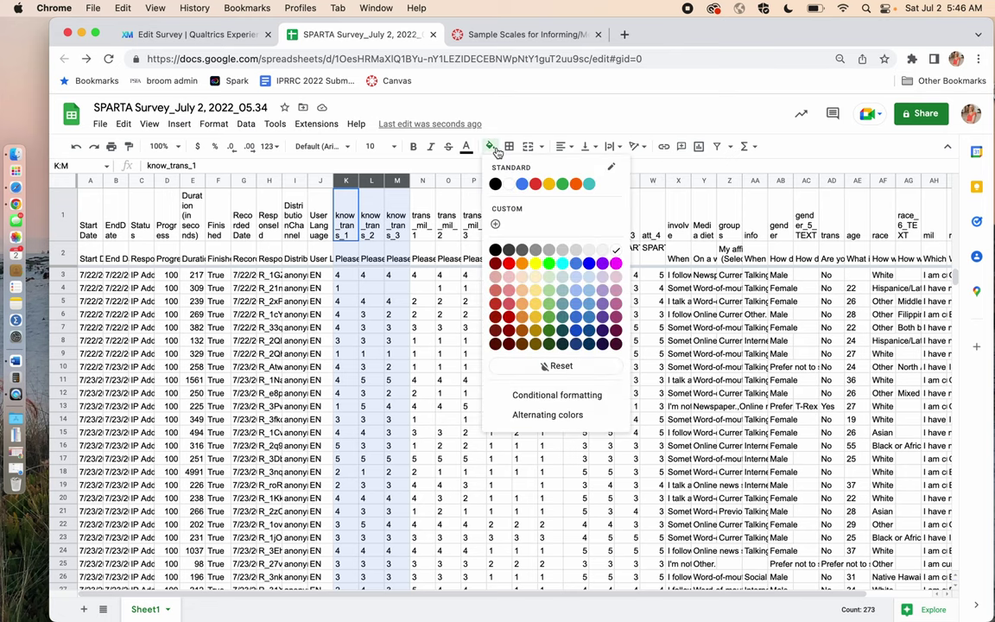
pyautogui.click(496, 225)
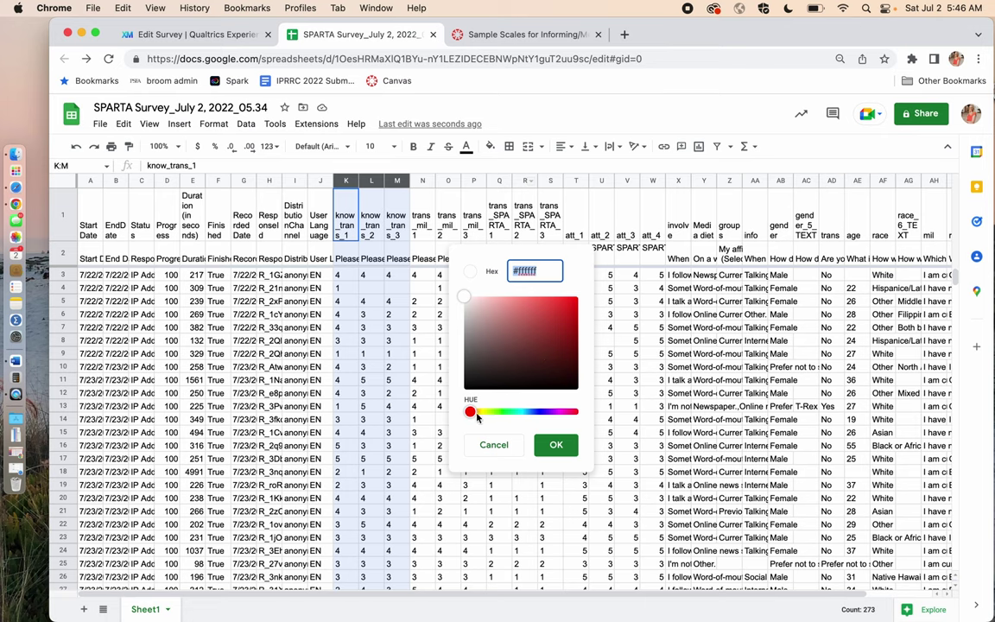
pyautogui.moveTo(476, 417); pyautogui.dragTo(559, 413)
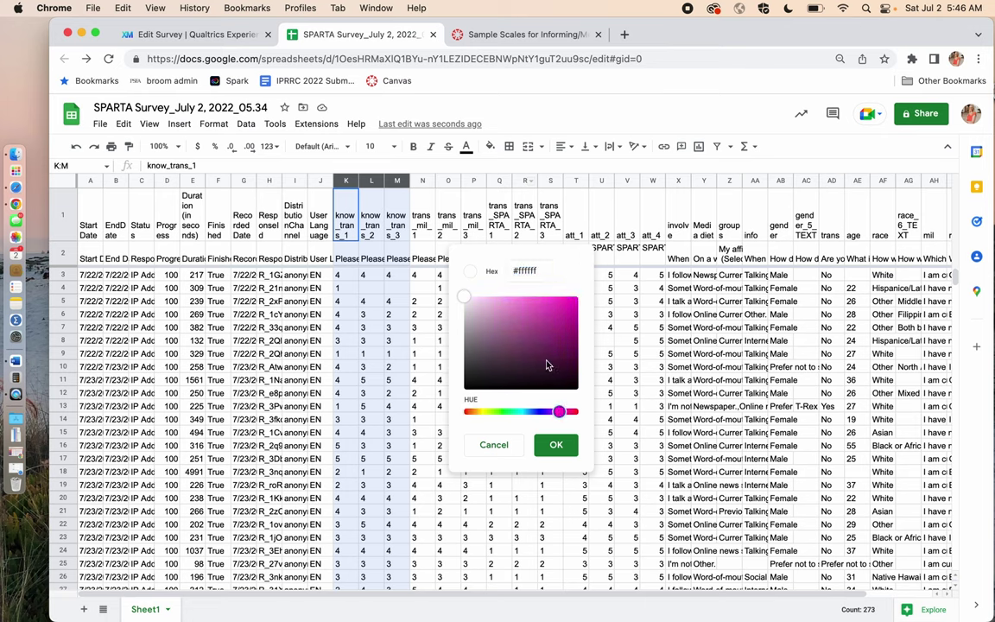
pyautogui.moveTo(522, 312); pyautogui.dragTo(503, 299)
pyautogui.click(556, 444)
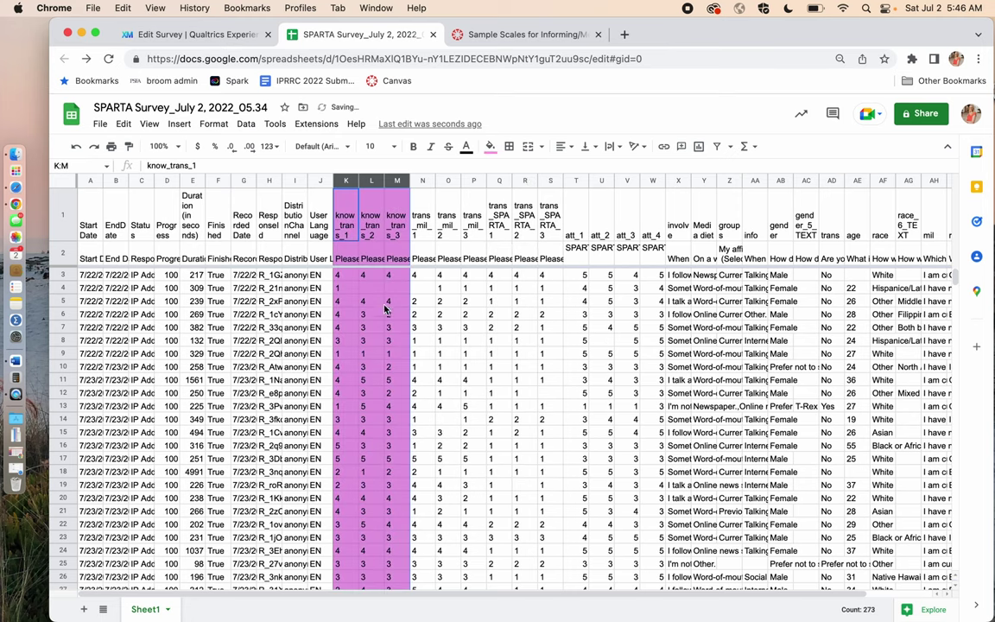
# - Fill the three trans_mil columns, N to P, with the custom blue colour #6ebdd8
pyautogui.click(422, 180)
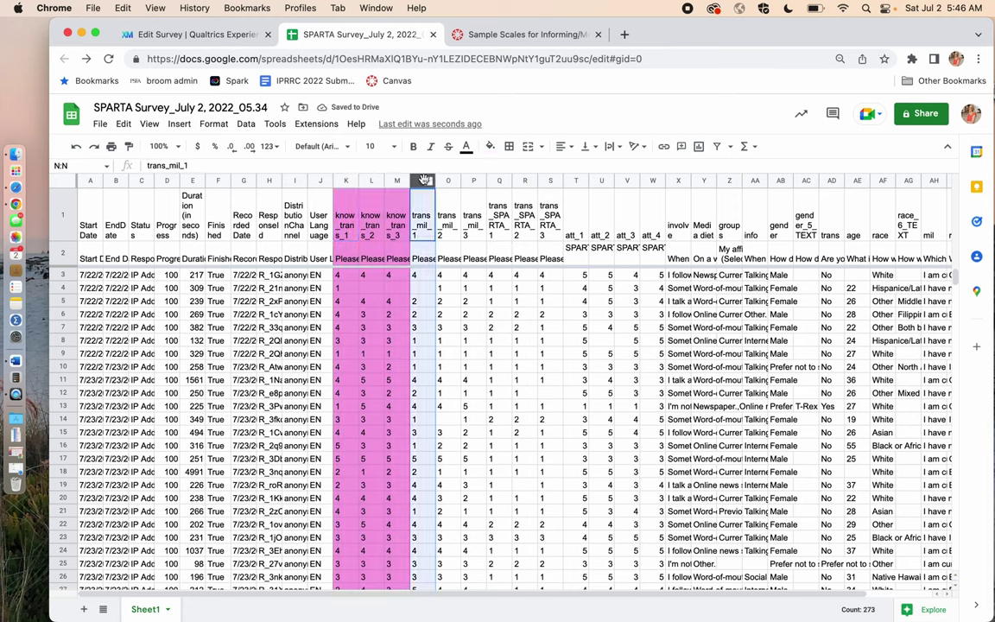
pyautogui.keyDown('shift'); pyautogui.click(469, 181); pyautogui.keyUp('shift')
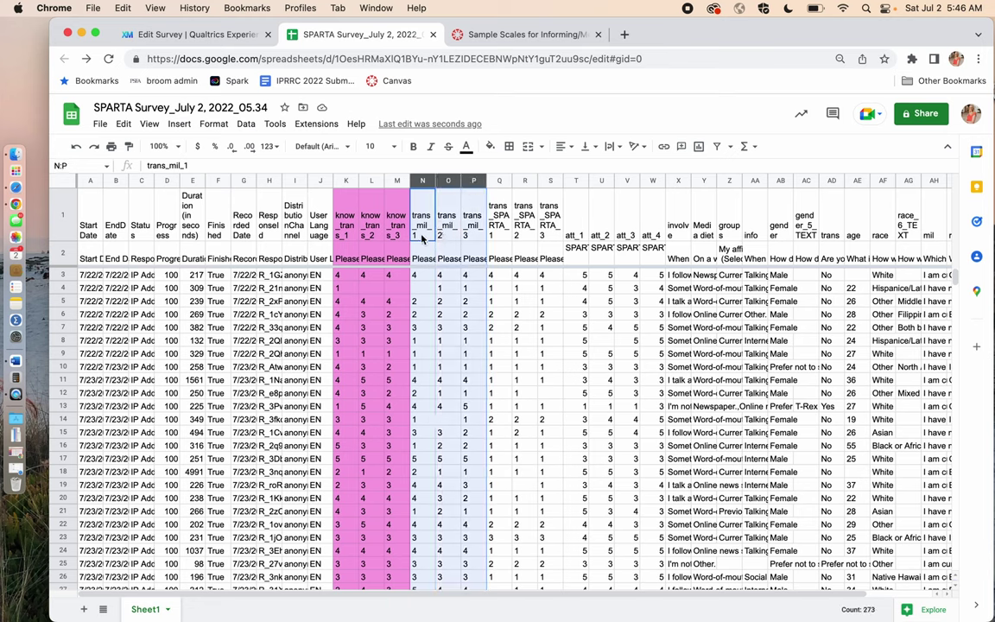
pyautogui.click(490, 146)
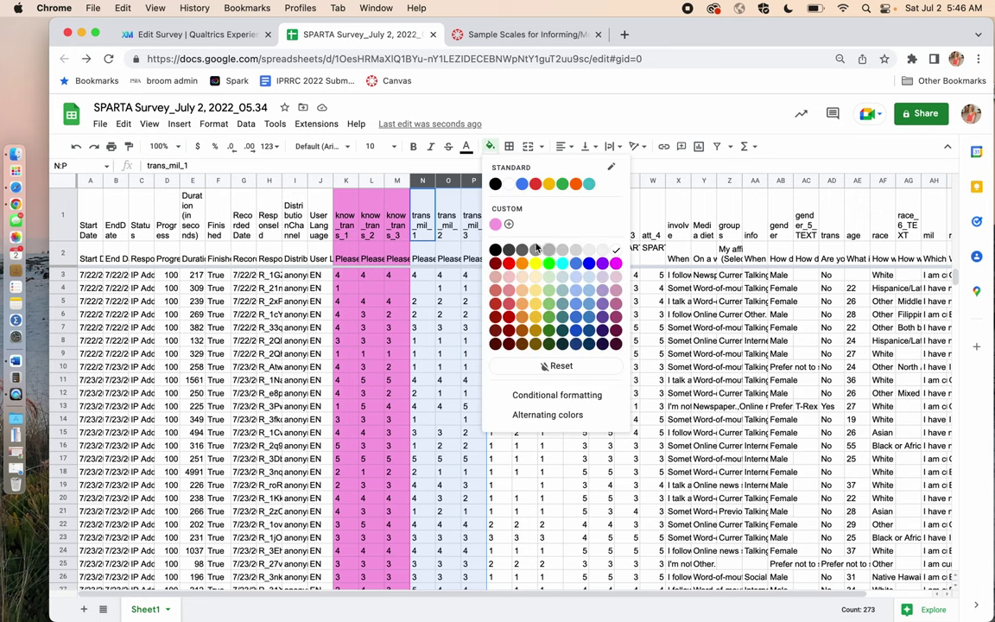
pyautogui.click(509, 226)
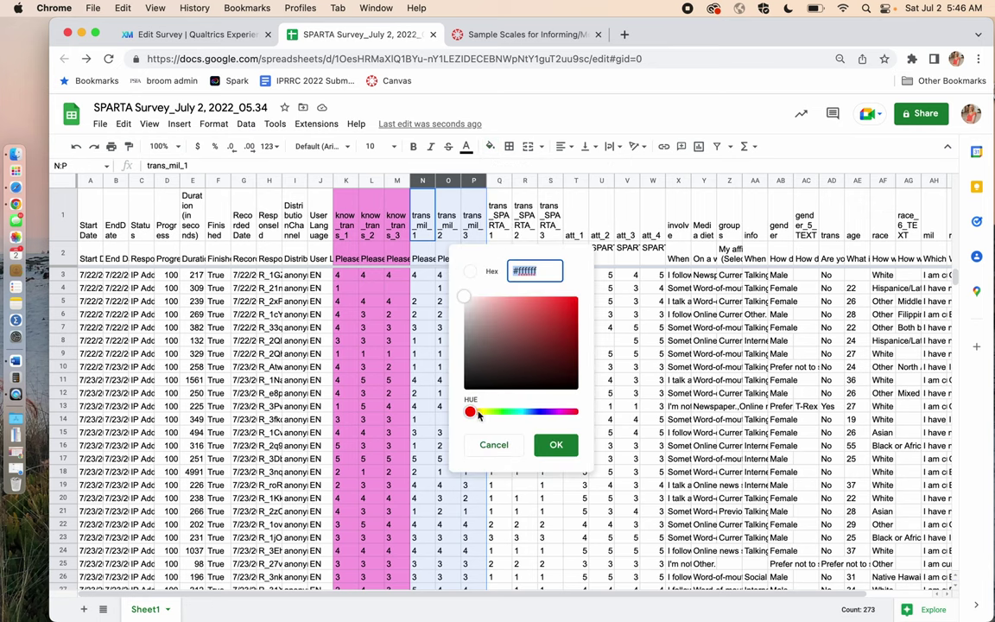
pyautogui.moveTo(471, 412); pyautogui.dragTo(526, 413)
pyautogui.click(520, 312)
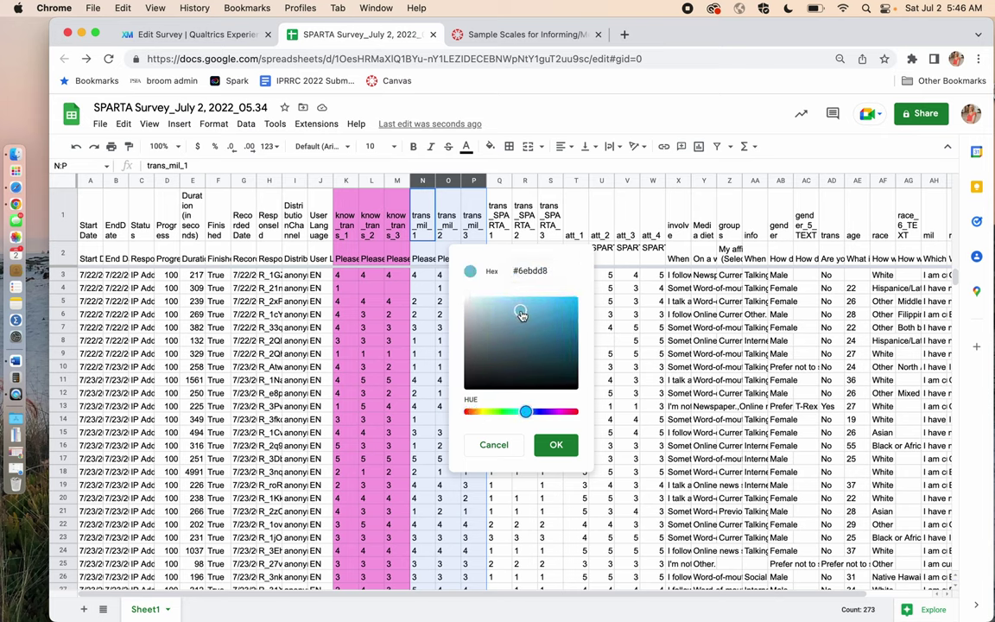
pyautogui.click(557, 444)
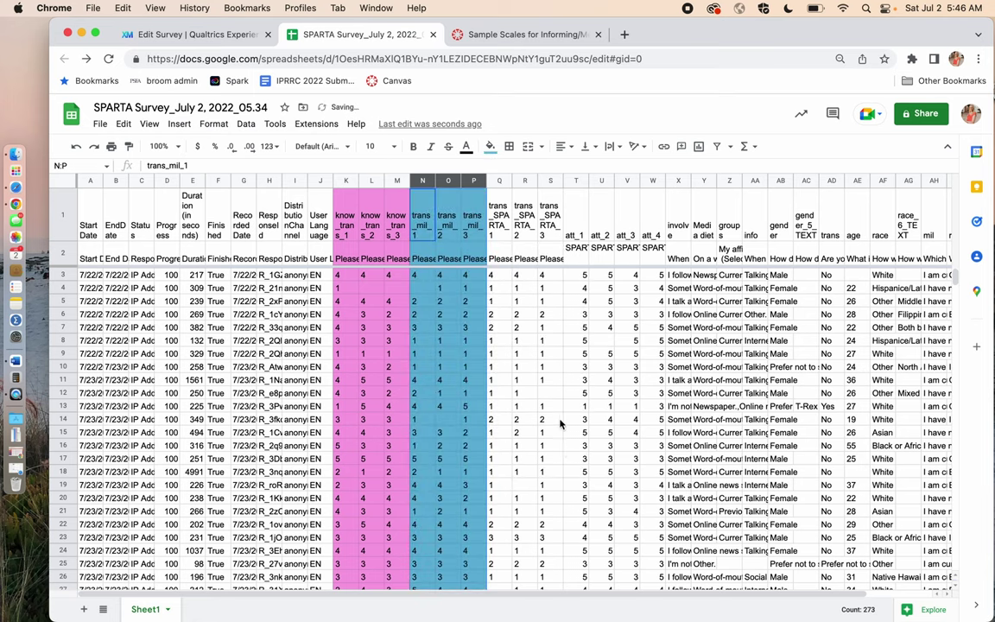
# - Fill the three trans_SPARTA columns, Q to S, with a custom bright green colour
pyautogui.click(499, 181)
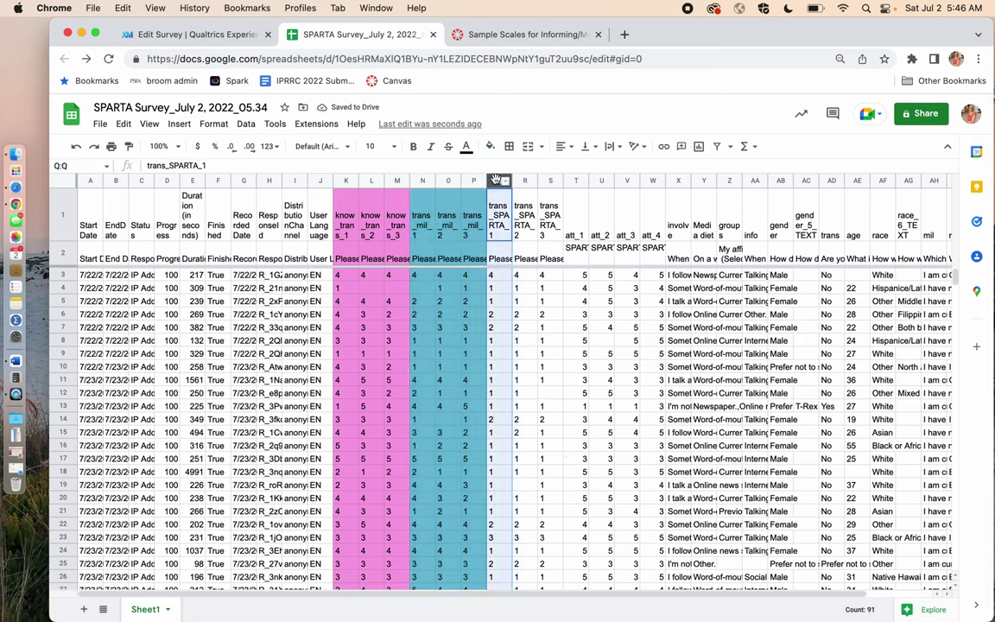
pyautogui.keyDown('shift'); pyautogui.click(547, 181); pyautogui.keyUp('shift')
pyautogui.click(490, 146)
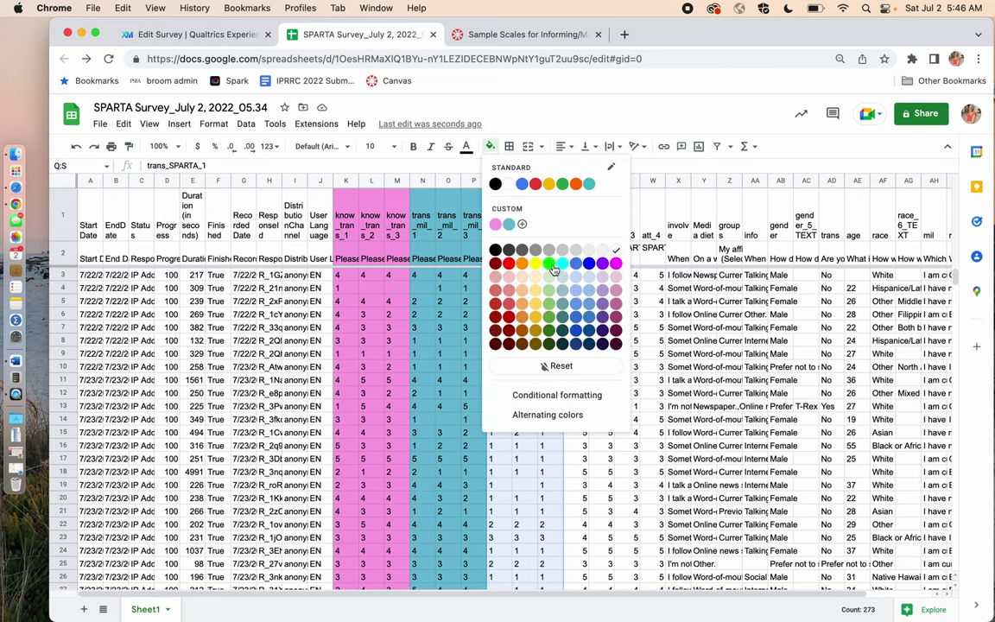
pyautogui.click(522, 226)
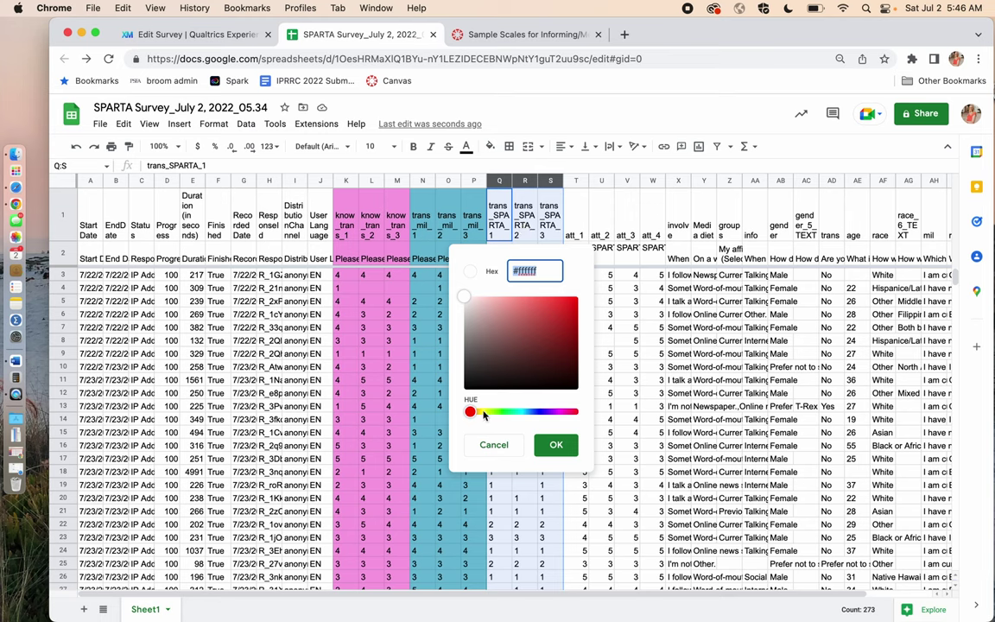
pyautogui.moveTo(470, 411); pyautogui.dragTo(507, 411)
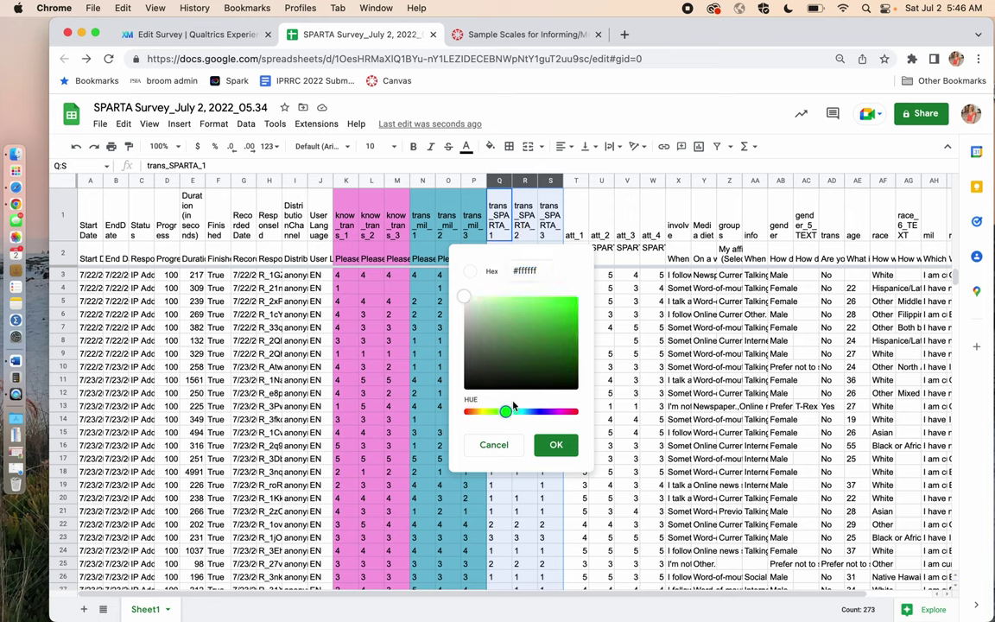
pyautogui.click(526, 307)
pyautogui.click(556, 445)
# - Fill the four att columns, T to W, with a custom yellow colour
pyautogui.click(575, 181)
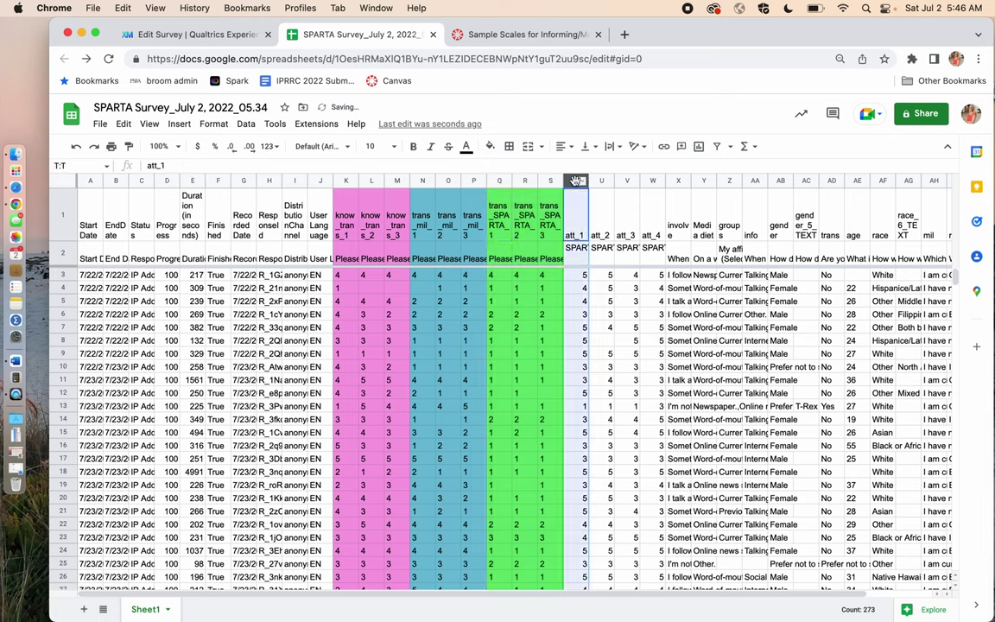
pyautogui.keyDown('shift'); pyautogui.click(654, 180); pyautogui.keyUp('shift')
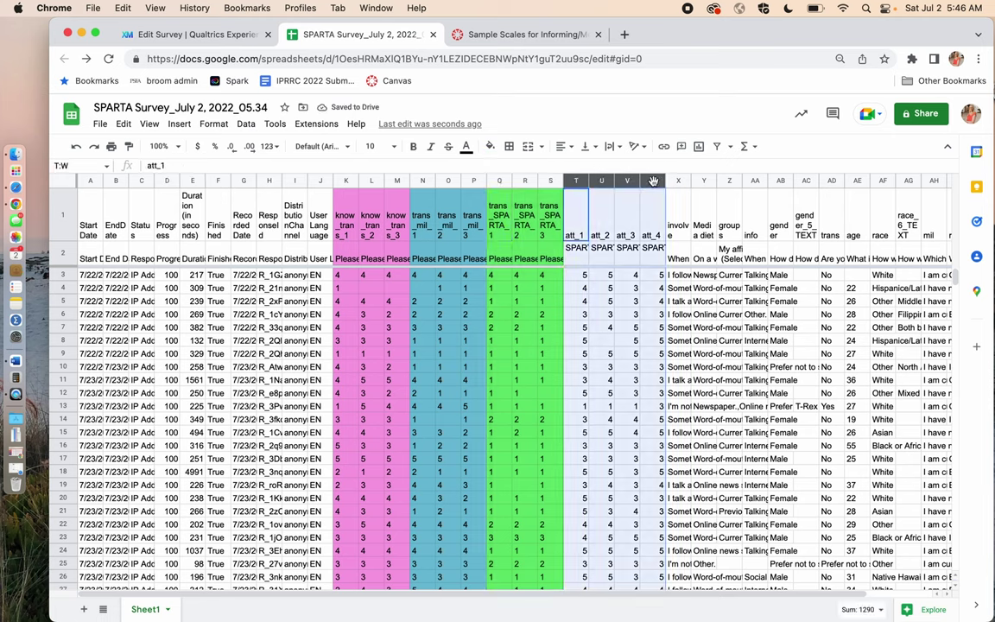
pyautogui.click(490, 146)
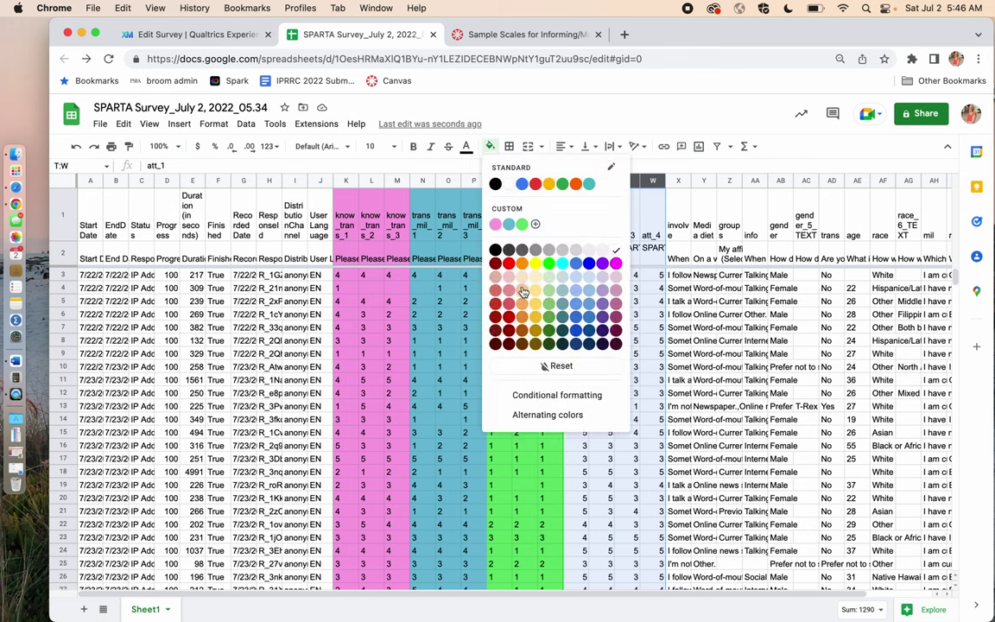
pyautogui.click(536, 225)
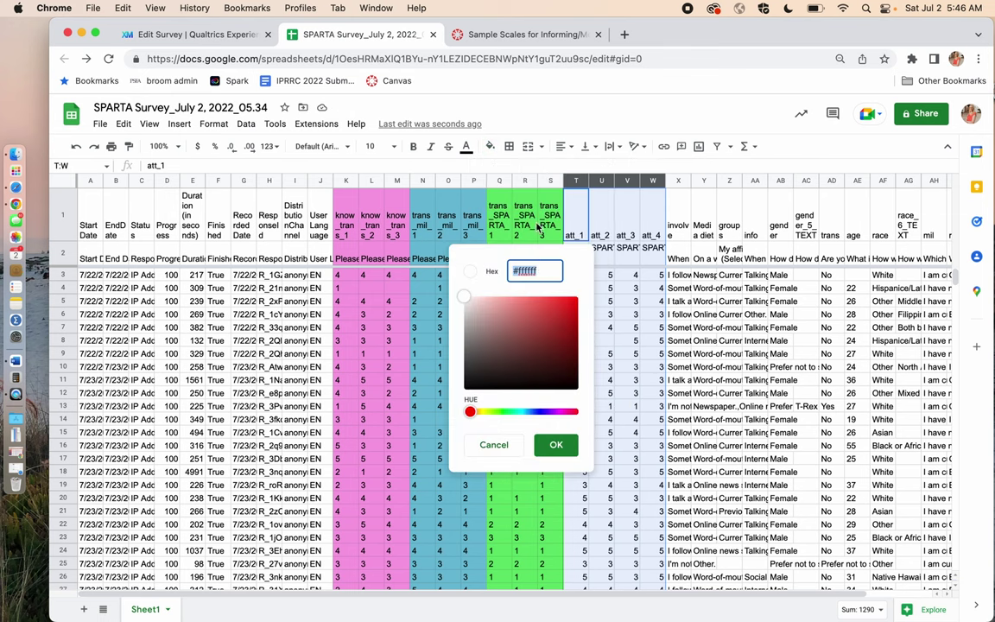
pyautogui.click(480, 413)
pyautogui.moveTo(479, 413); pyautogui.dragTo(485, 412)
pyautogui.moveTo(531, 300)
pyautogui.mouseDown()
pyautogui.moveTo(537, 313)
pyautogui.moveTo(507, 304)
pyautogui.moveTo(512, 312)
pyautogui.moveTo(526, 303)
pyautogui.mouseUp()
pyautogui.click(555, 444)
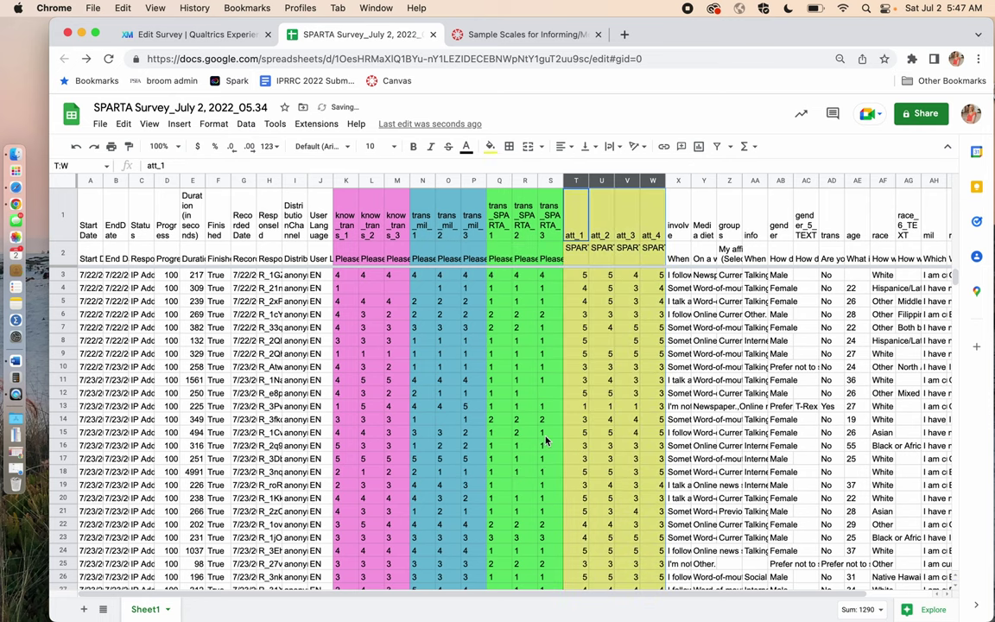
pyautogui.click(627, 356)
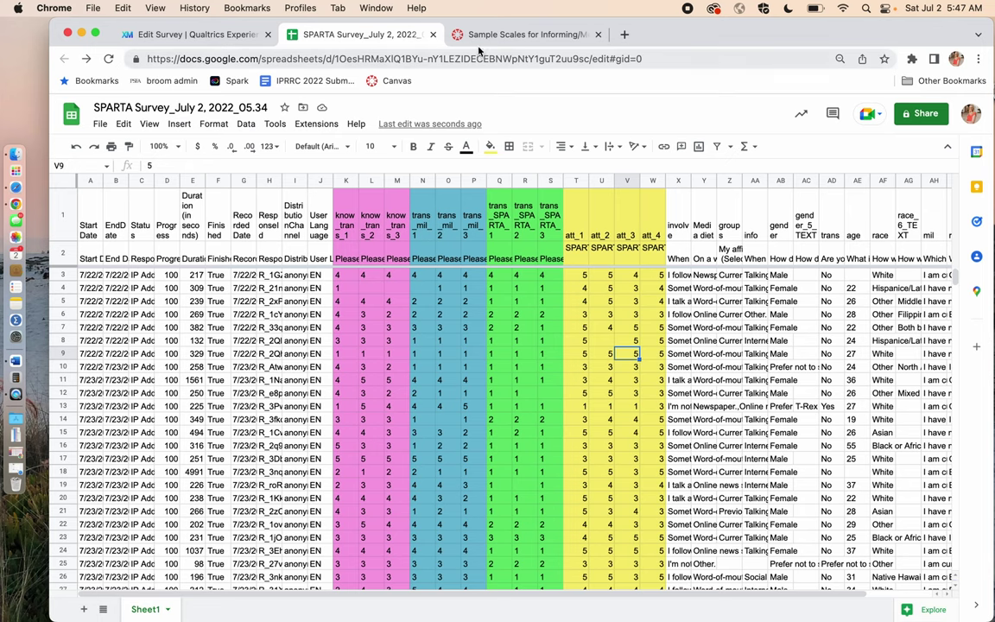
# - Switch to the Sample Scales page in Canvas and examine the four statements of the Attitude toward the Company (General) scale
pyautogui.click(506, 35)
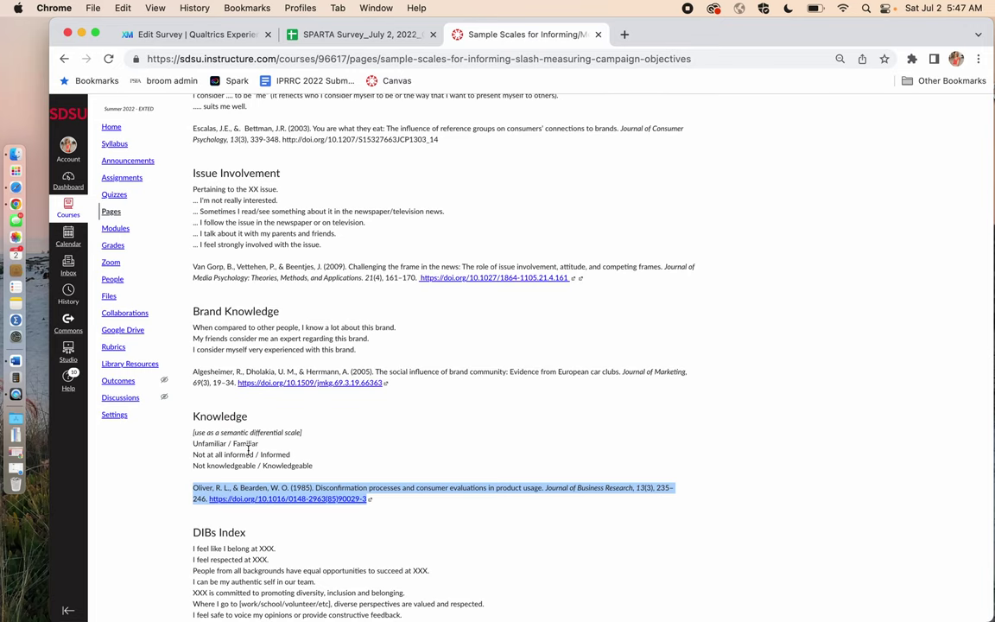
pyautogui.scroll(5, 246, 450)
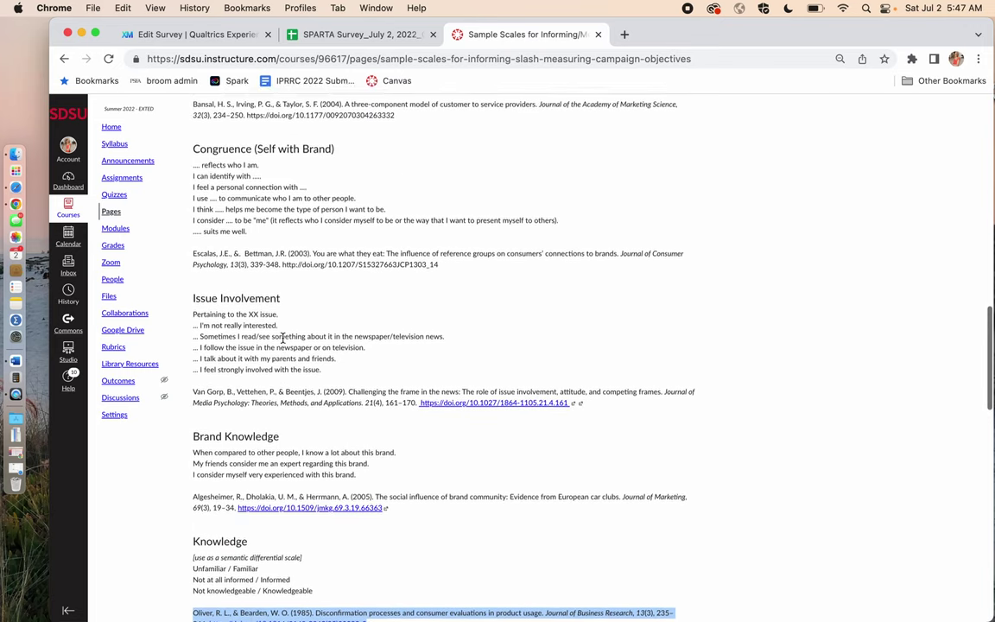
pyautogui.scroll(12, 281, 337)
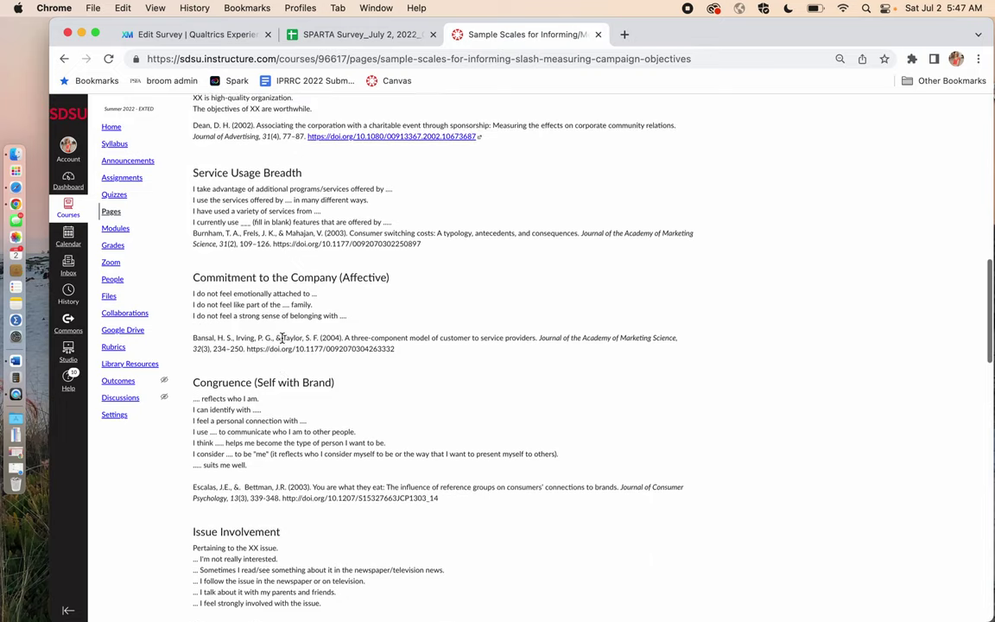
pyautogui.scroll(6, 281, 338)
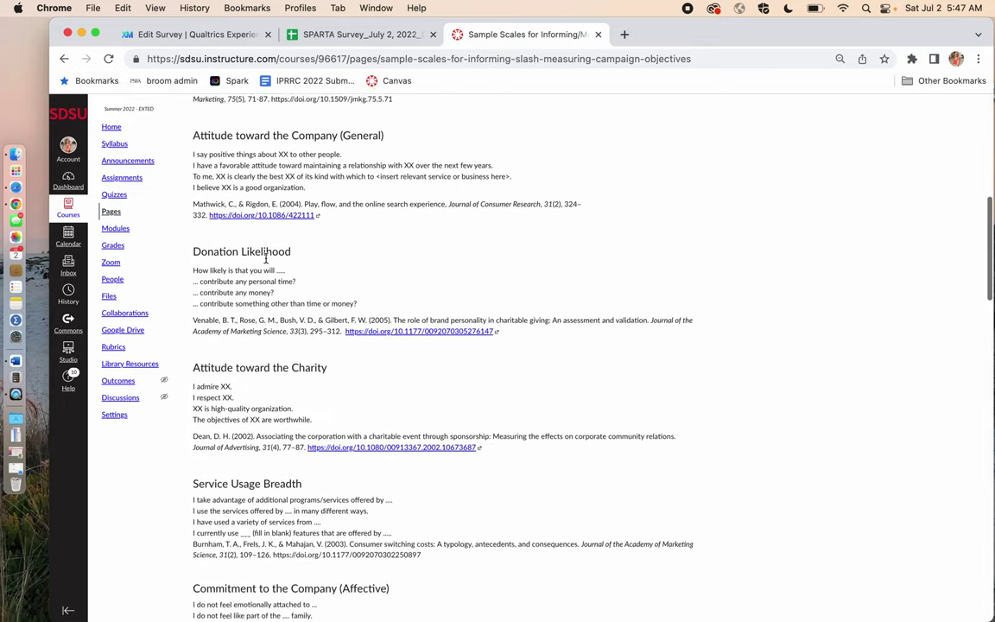
pyautogui.moveTo(175, 156); pyautogui.dragTo(340, 249)
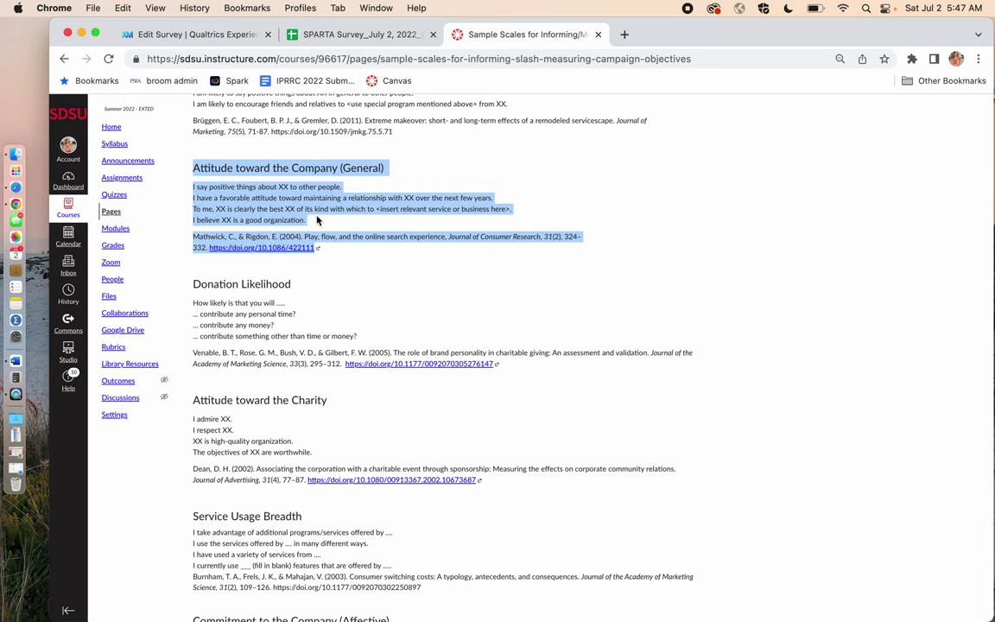
pyautogui.click(288, 200)
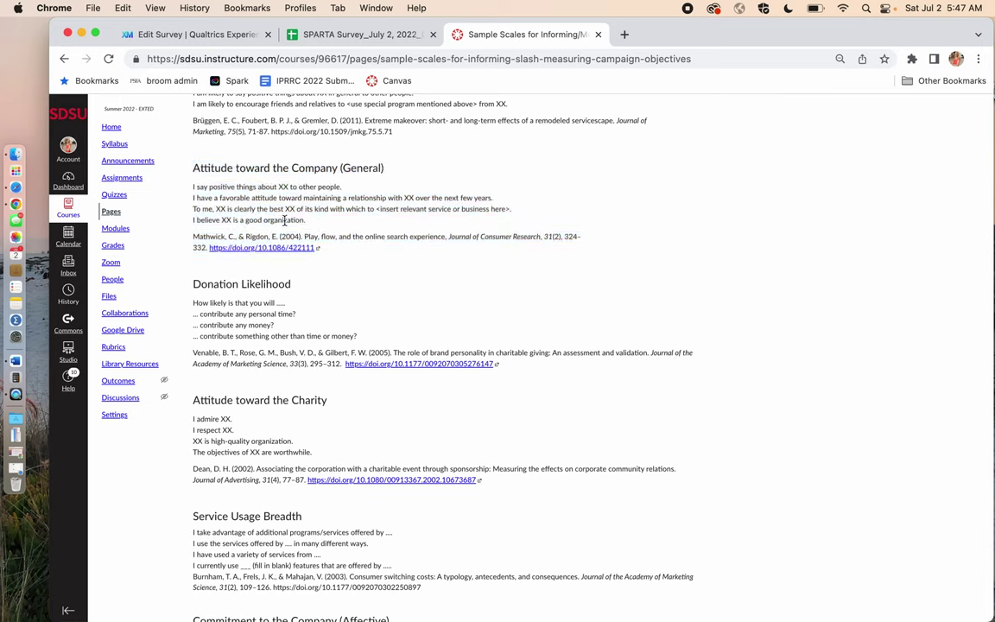
pyautogui.tripleClick(217, 188)
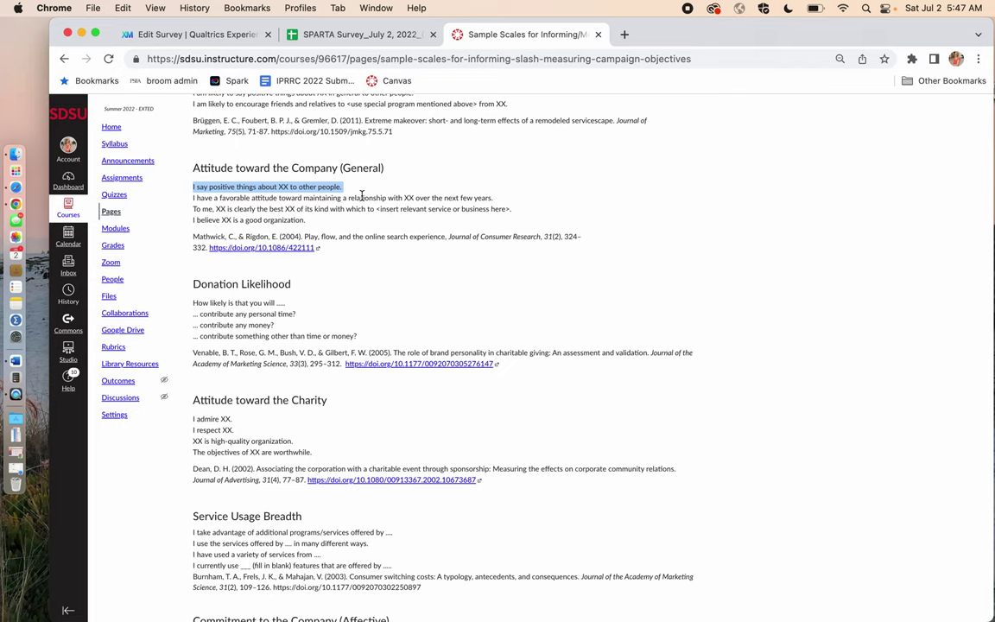
pyautogui.click(206, 164)
pyautogui.tripleClick(196, 168)
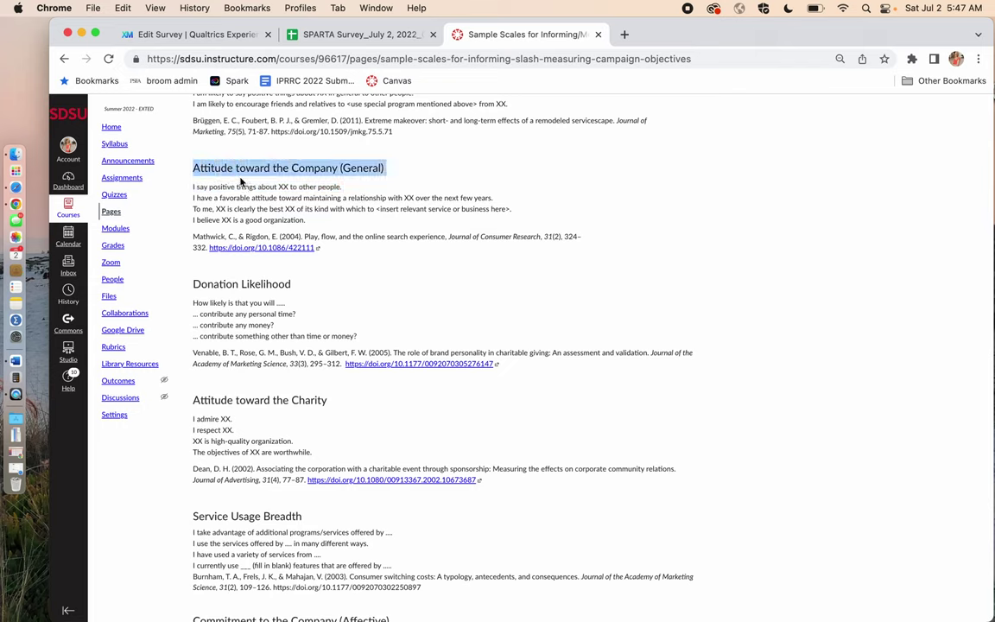
pyautogui.click(243, 186)
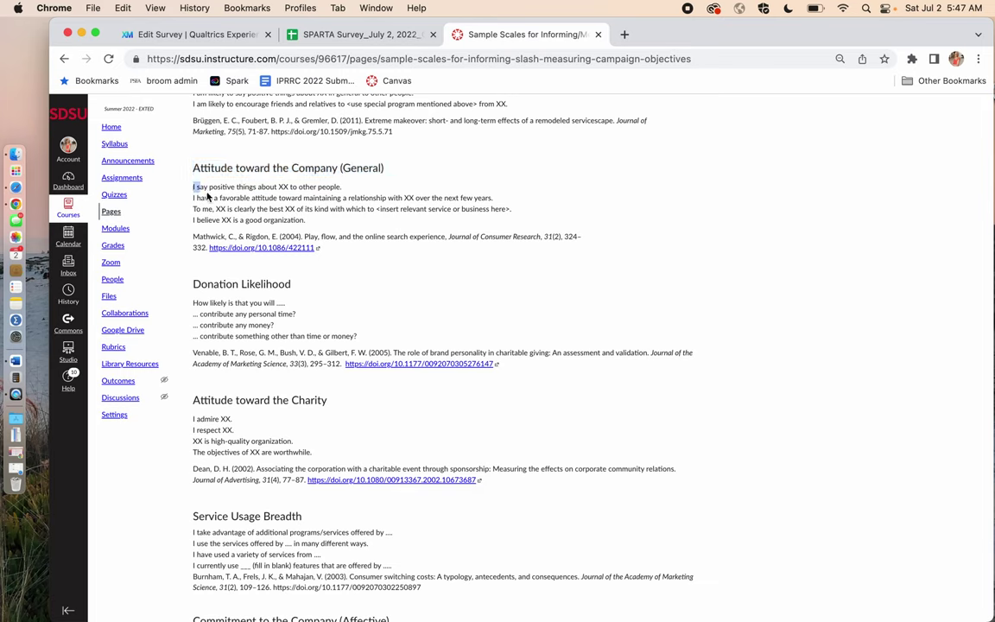
pyautogui.moveTo(192, 186); pyautogui.dragTo(314, 224)
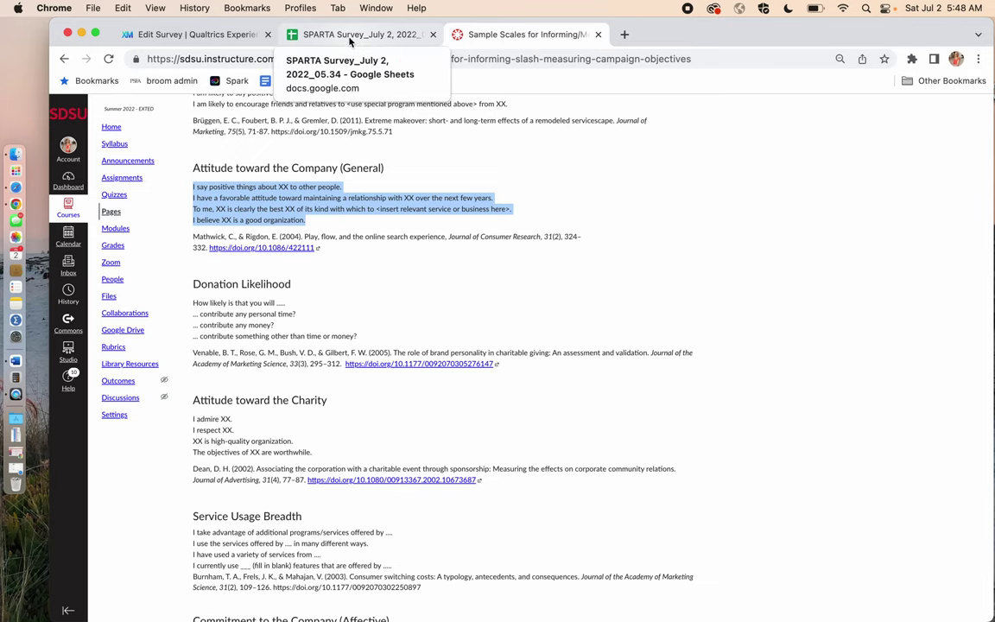
pyautogui.tripleClick(302, 187)
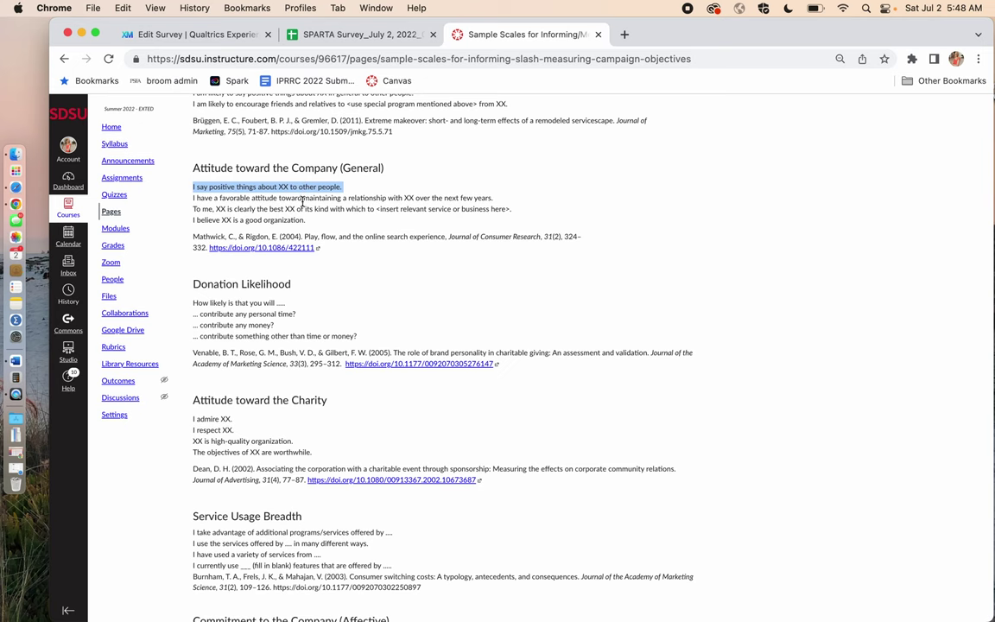
pyautogui.tripleClick(300, 198)
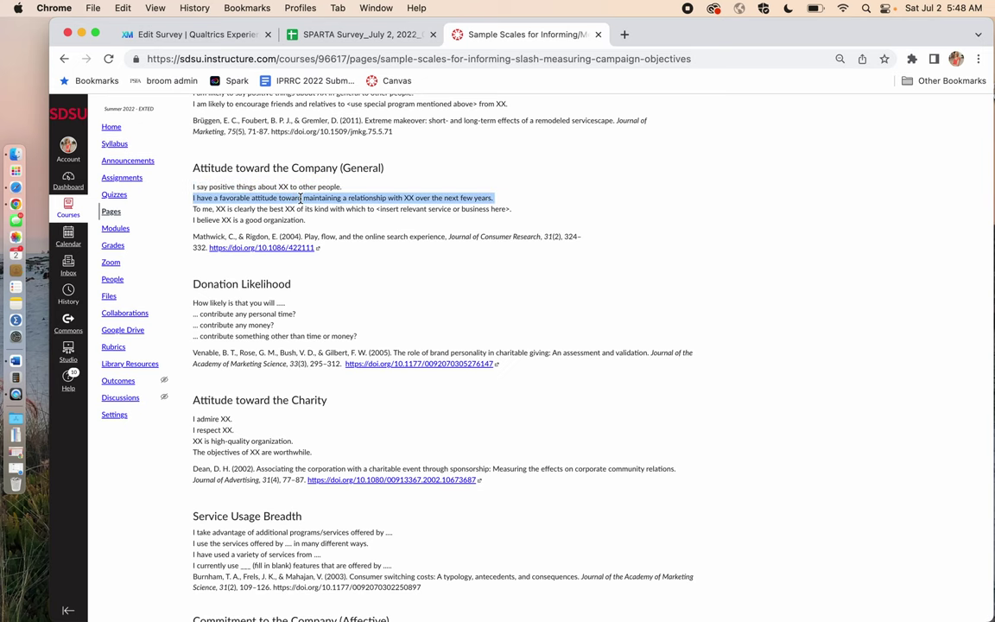
# - Return to the SPARTA Survey sheet, insert one column directly before att_1, and name it ATT in row 1
pyautogui.click(359, 39)
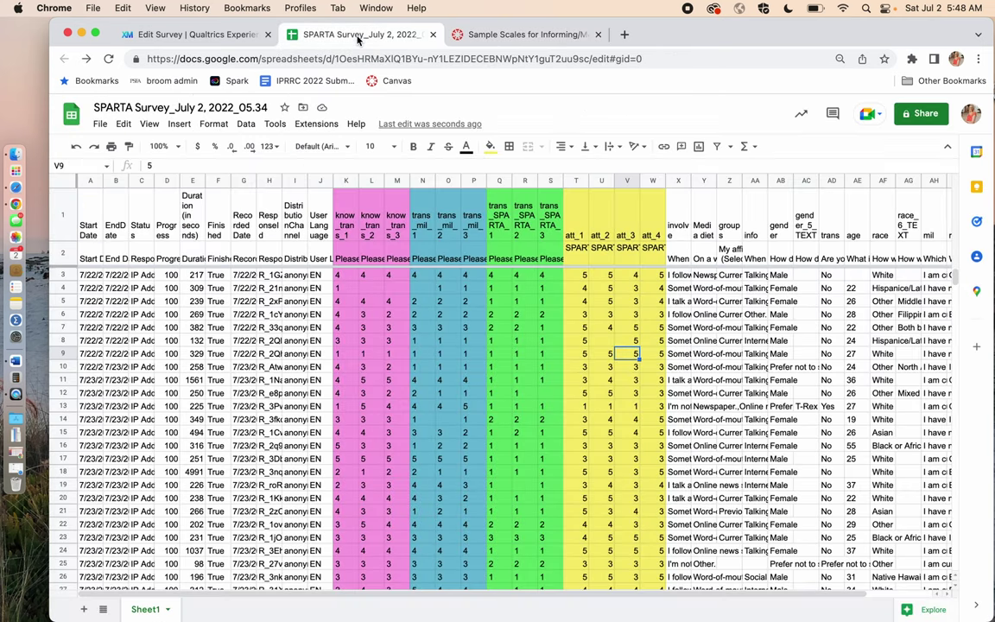
pyautogui.click(577, 182)
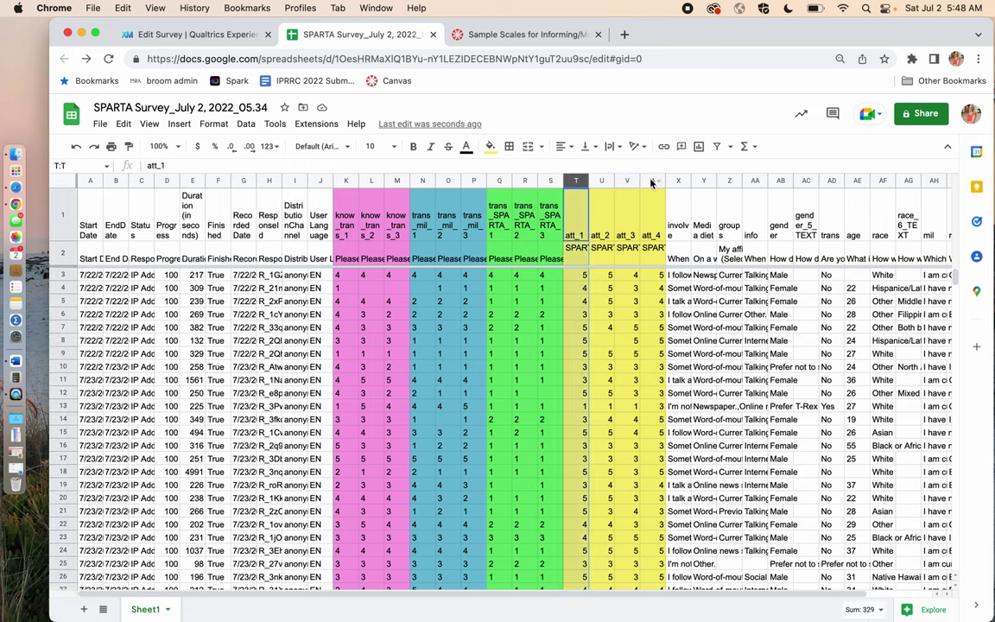
pyautogui.keyDown('shift'); pyautogui.click(651, 181); pyautogui.keyUp('shift')
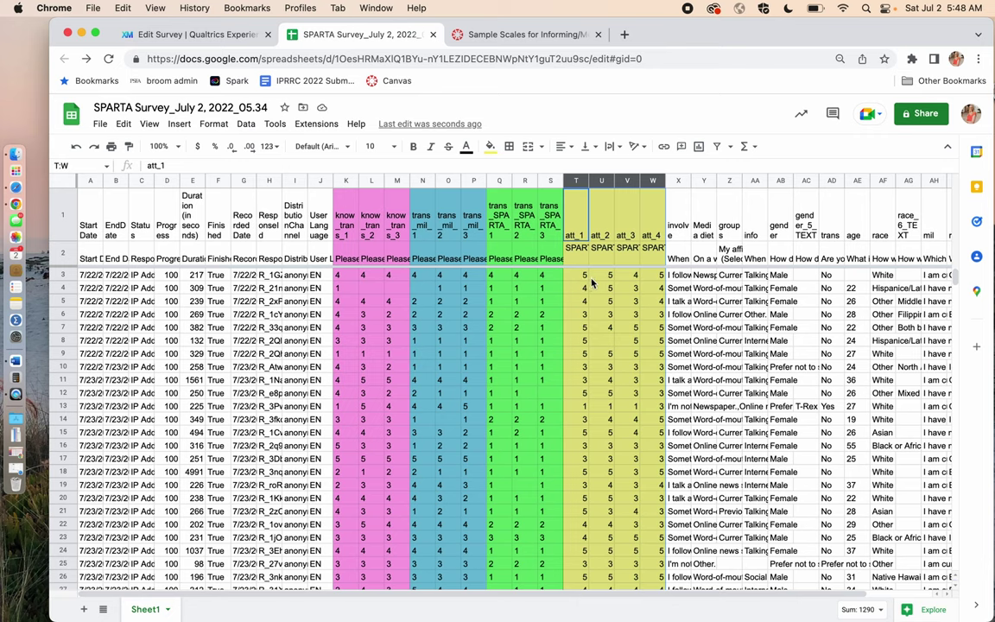
pyautogui.click(654, 276)
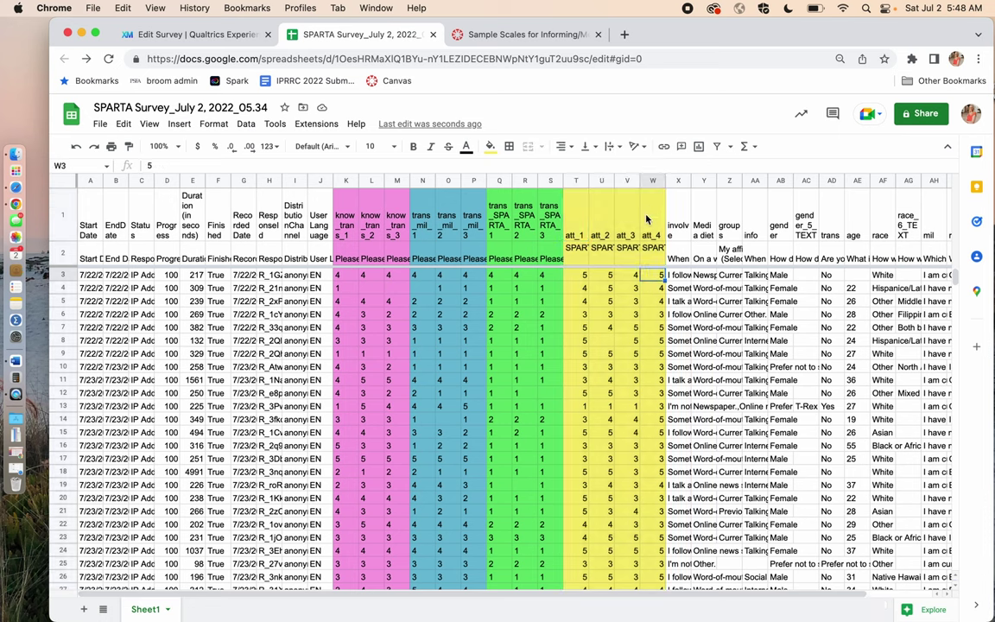
pyautogui.click(576, 181)
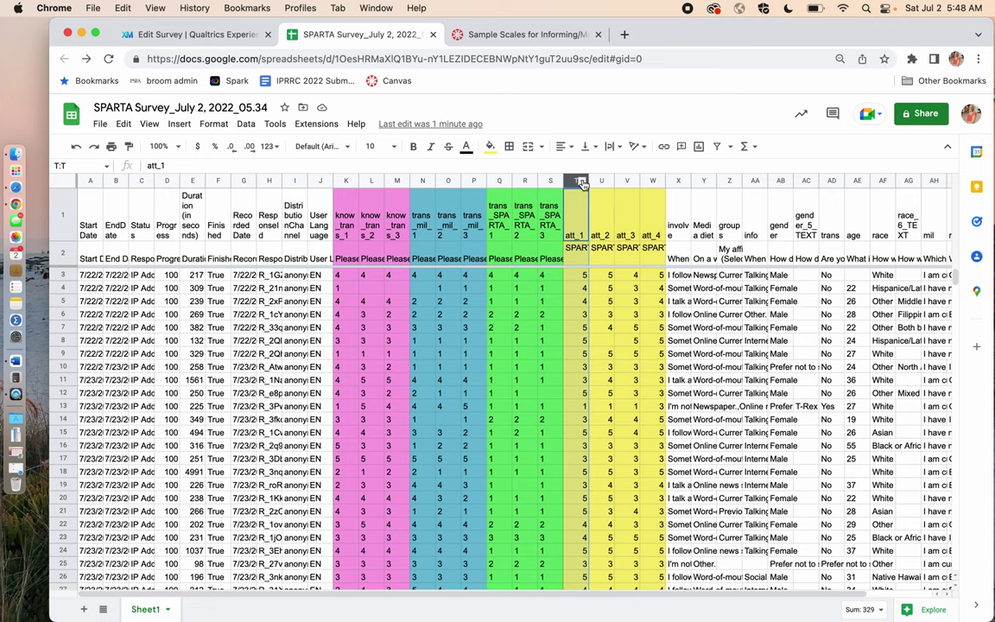
pyautogui.click(582, 183)
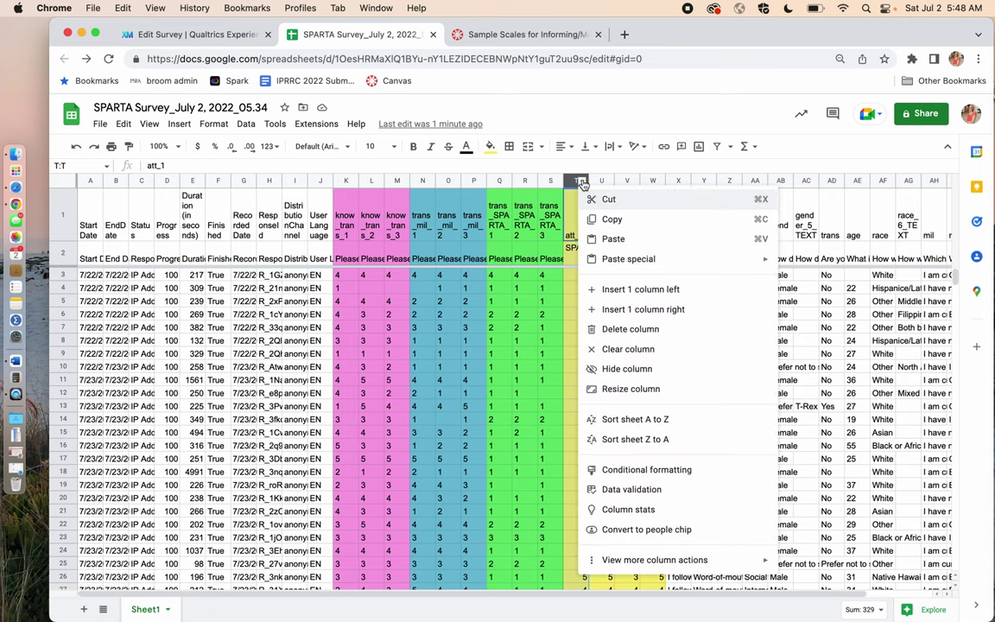
pyautogui.click(639, 291)
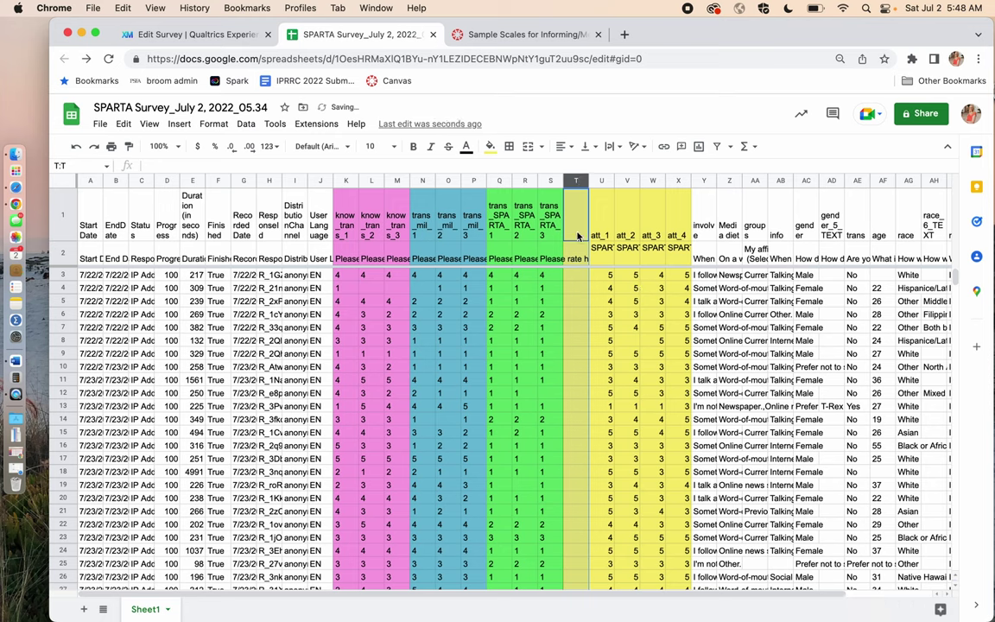
pyautogui.write('ATT')
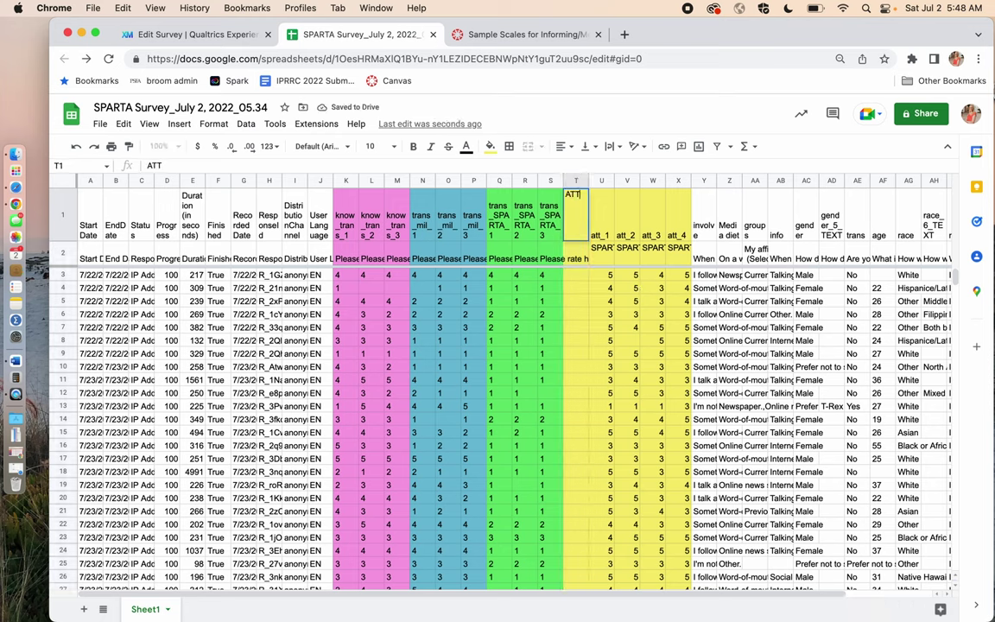
pyautogui.press('Return')
# - Enter "Attitude Index" as the row 2 description of the ATT column, in cell T2
pyautogui.write('Att')
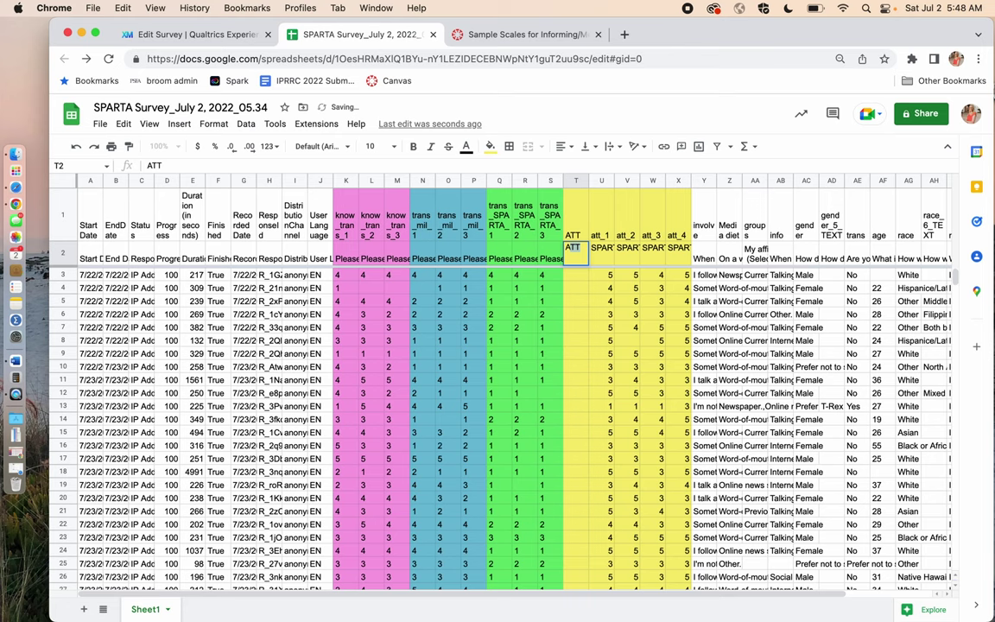
pyautogui.write('itu')
pyautogui.press('BackSpace')
pyautogui.write('itude')
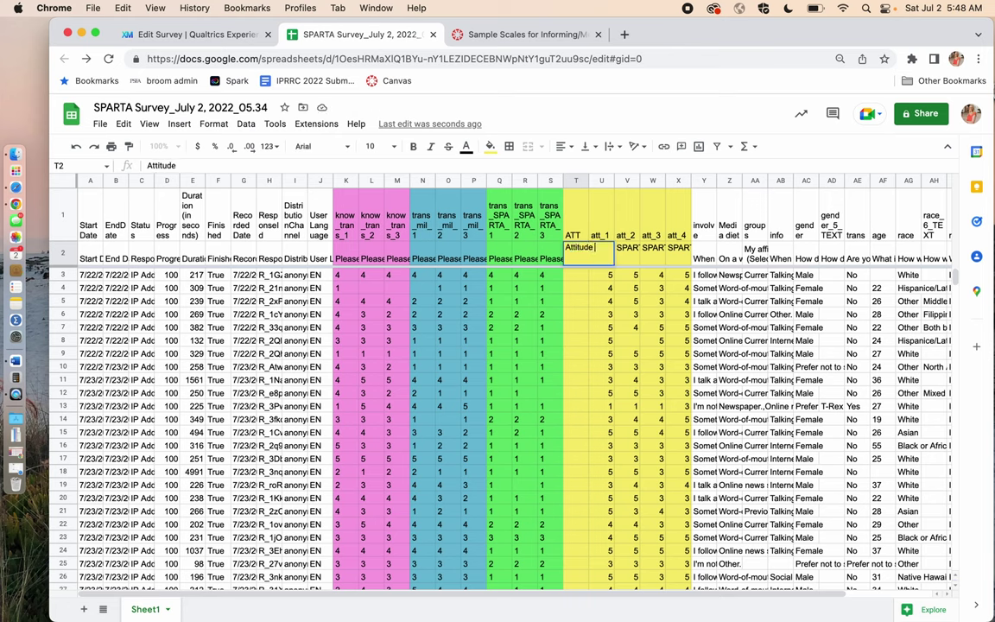
pyautogui.write(' Index')
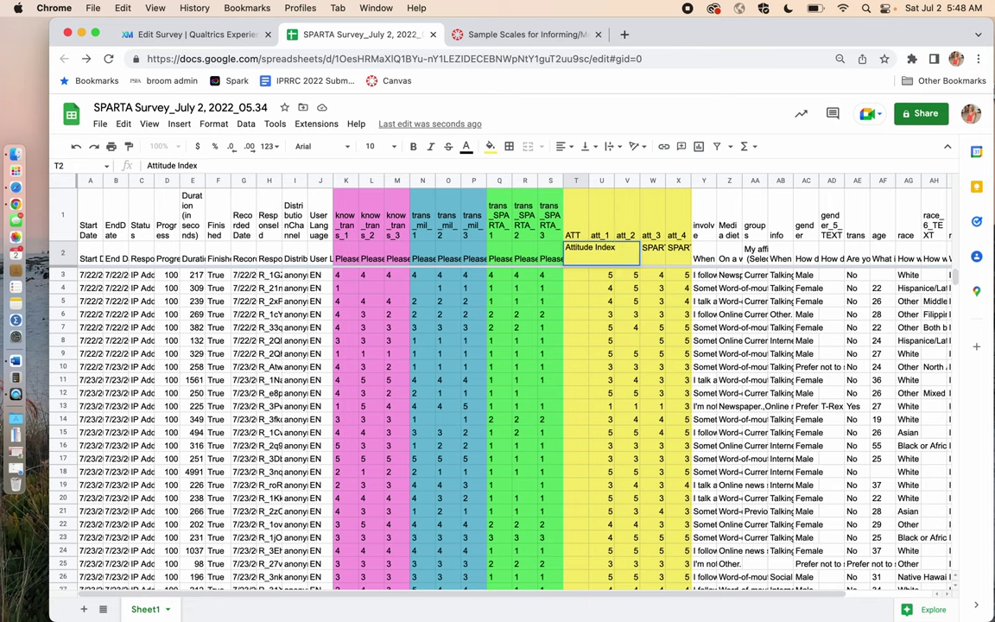
pyautogui.press('Return')
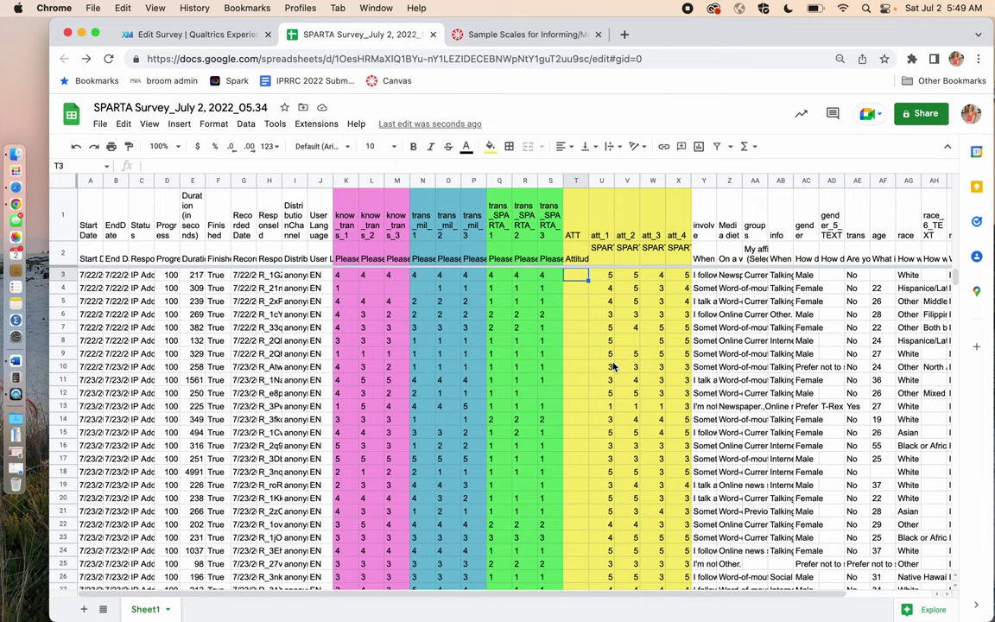
# - Enter =AVERAGE(U3:X3) in cell T3 to average the four att items, and reject the suggested autofill
pyautogui.moveTo(608, 274); pyautogui.dragTo(684, 281)
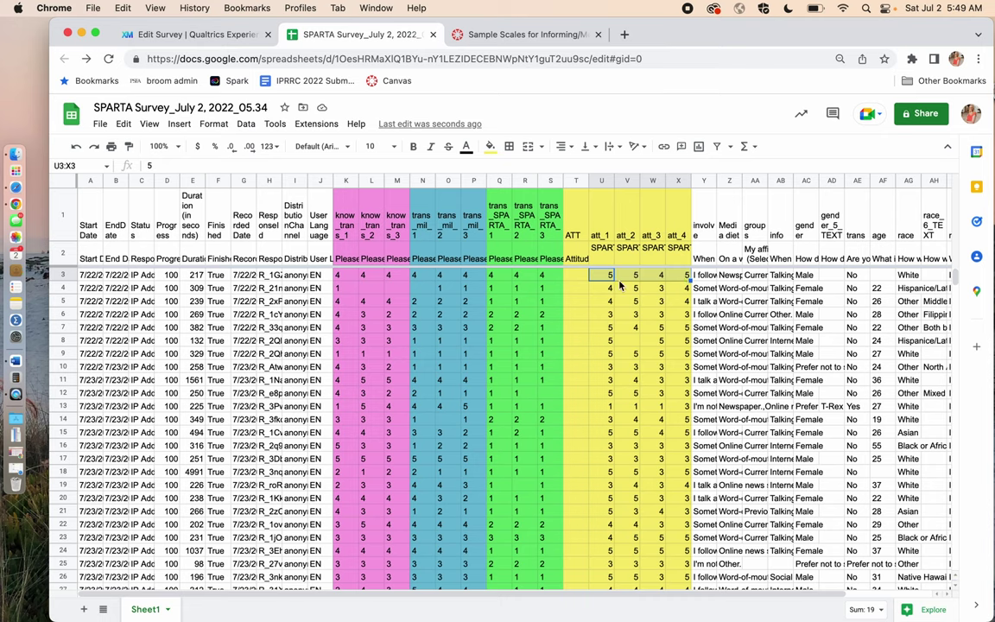
pyautogui.click(581, 278)
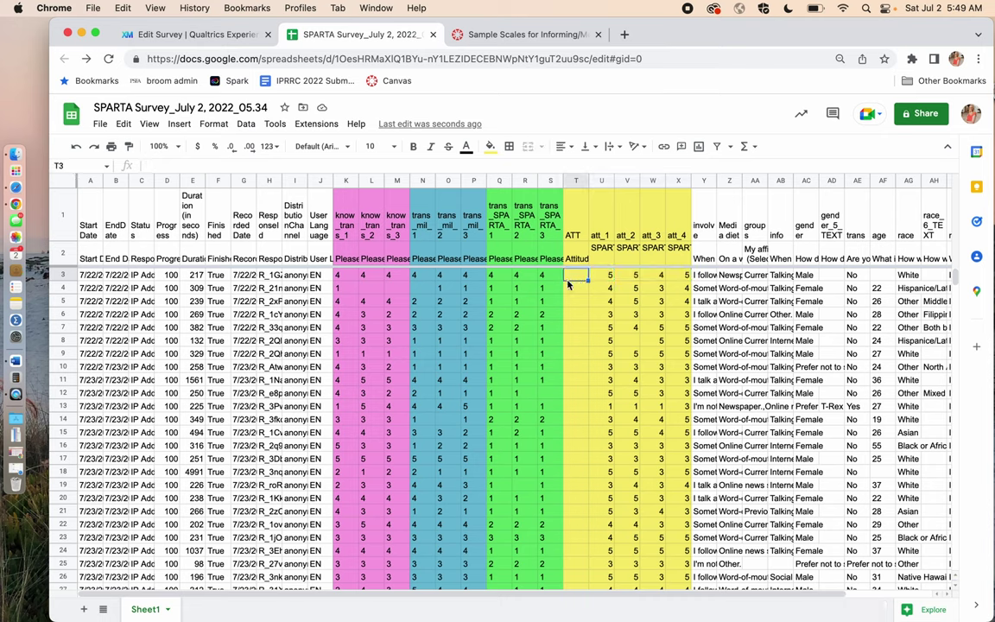
pyautogui.write('=')
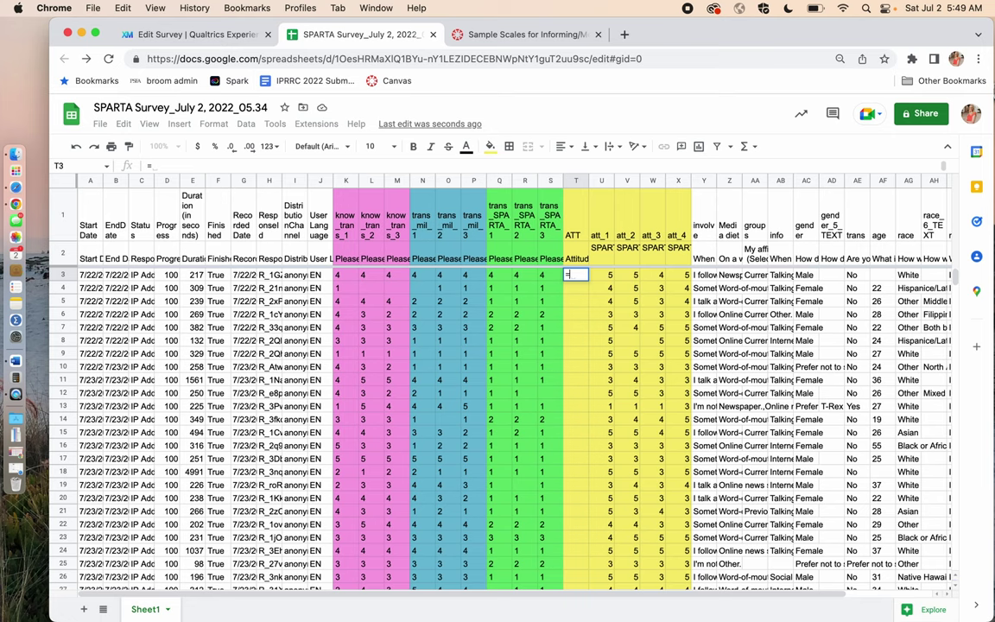
pyautogui.write('AVE')
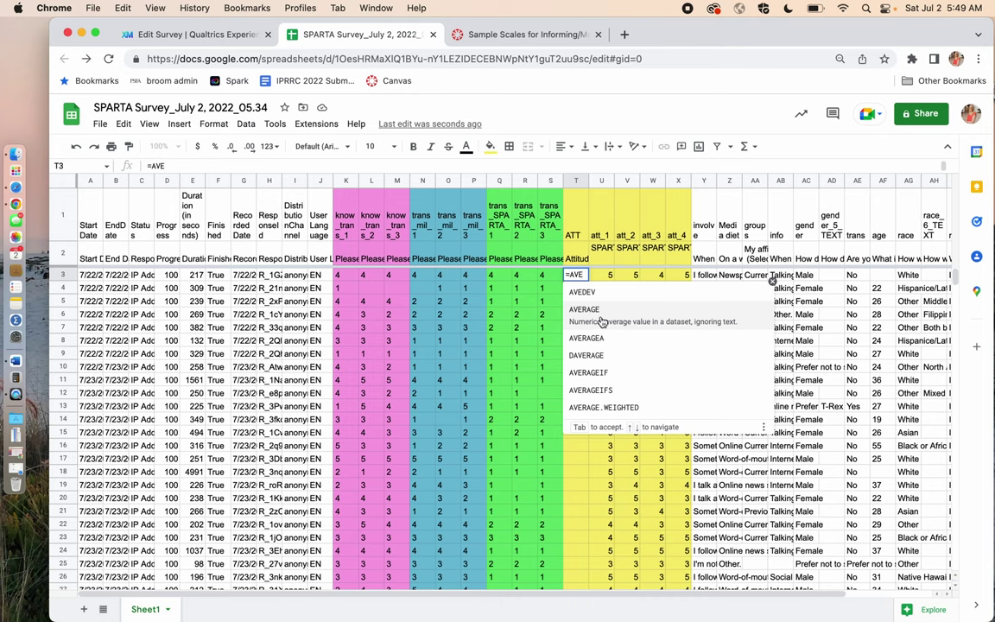
pyautogui.click(602, 318)
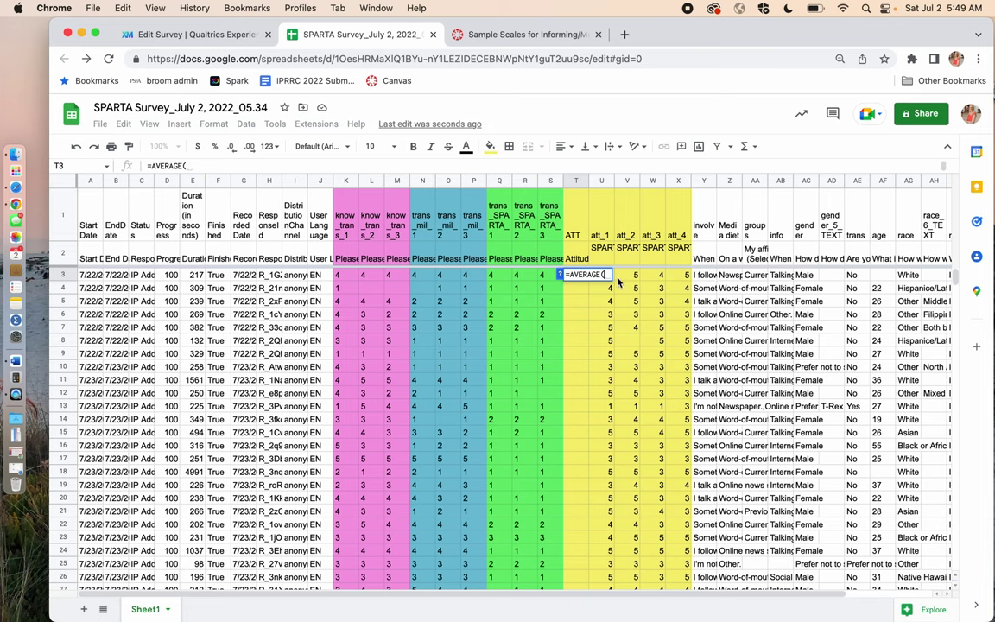
pyautogui.click(687, 276)
pyautogui.moveTo(686, 276); pyautogui.dragTo(608, 275)
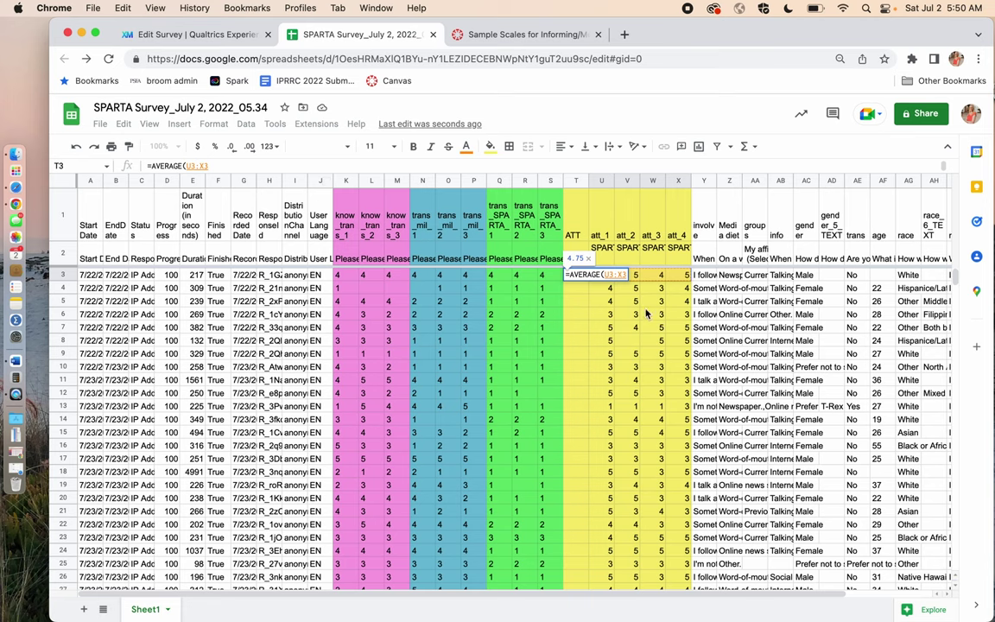
pyautogui.press('Return')
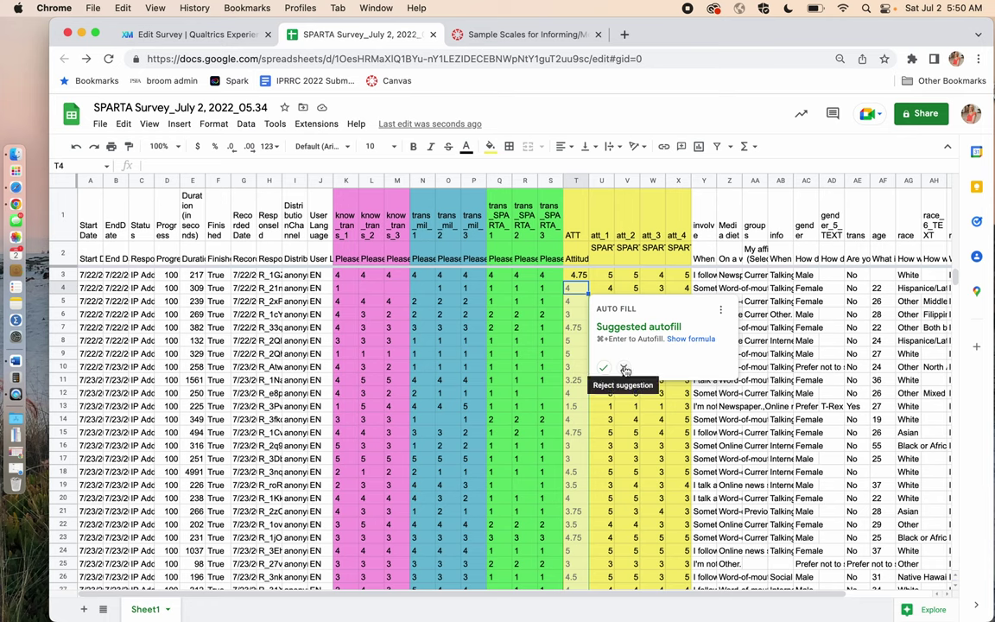
pyautogui.click(624, 369)
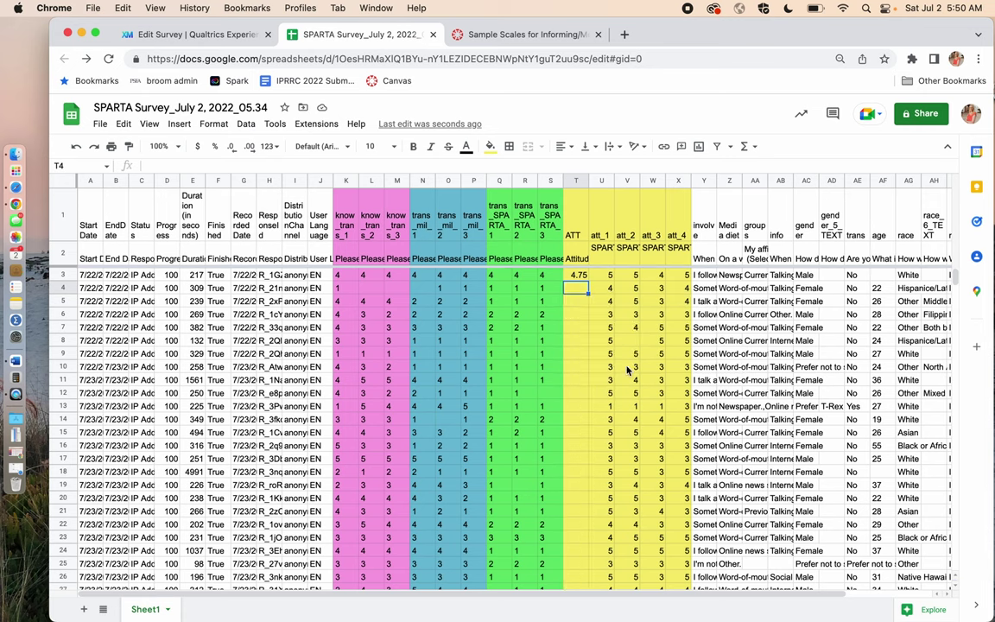
# - Fill the average formula from T3 down the ATT column to the last response in row 91 and review the column
pyautogui.click(580, 277)
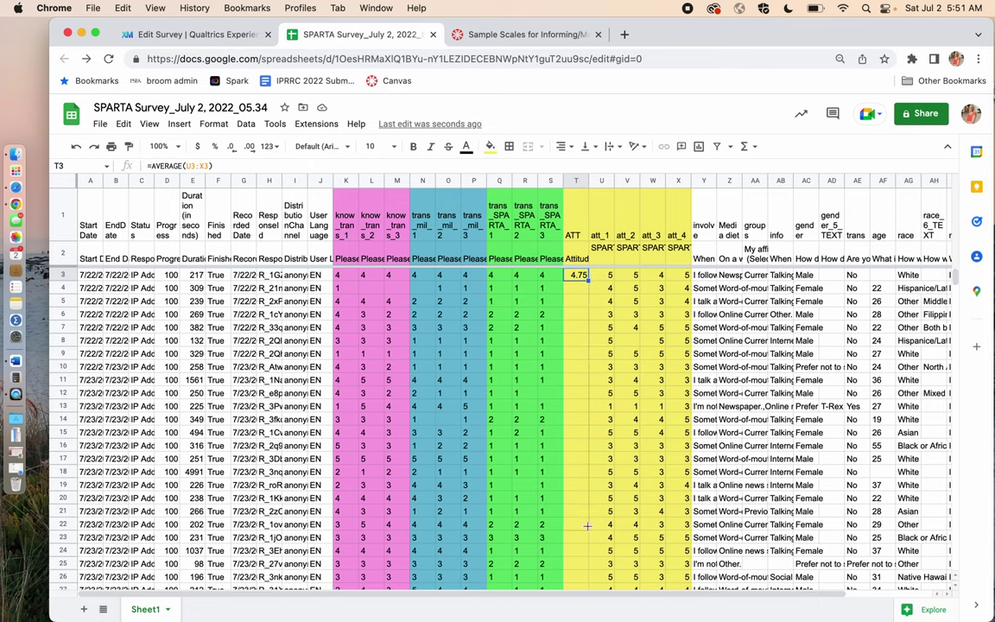
pyautogui.scroll(-5, 588, 596)
pyautogui.scroll(-8, 588, 602)
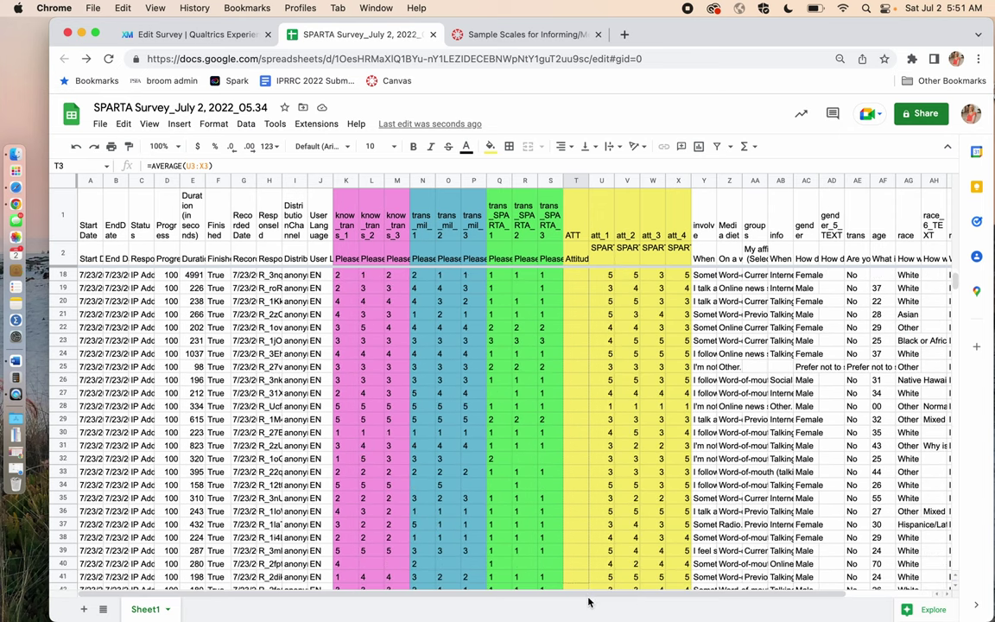
pyautogui.scroll(-8, 588, 601)
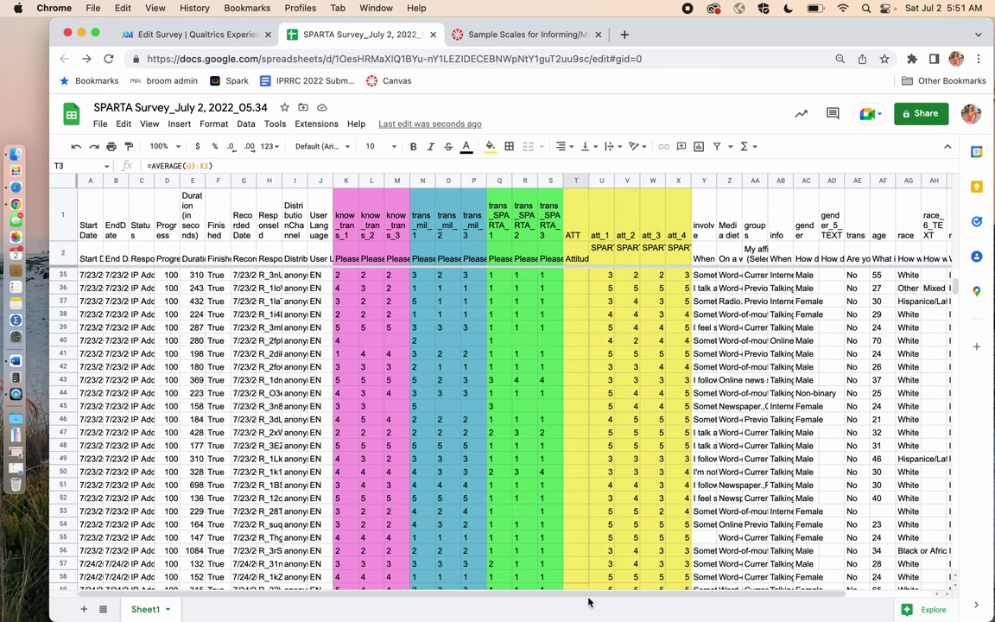
pyautogui.scroll(-8, 588, 602)
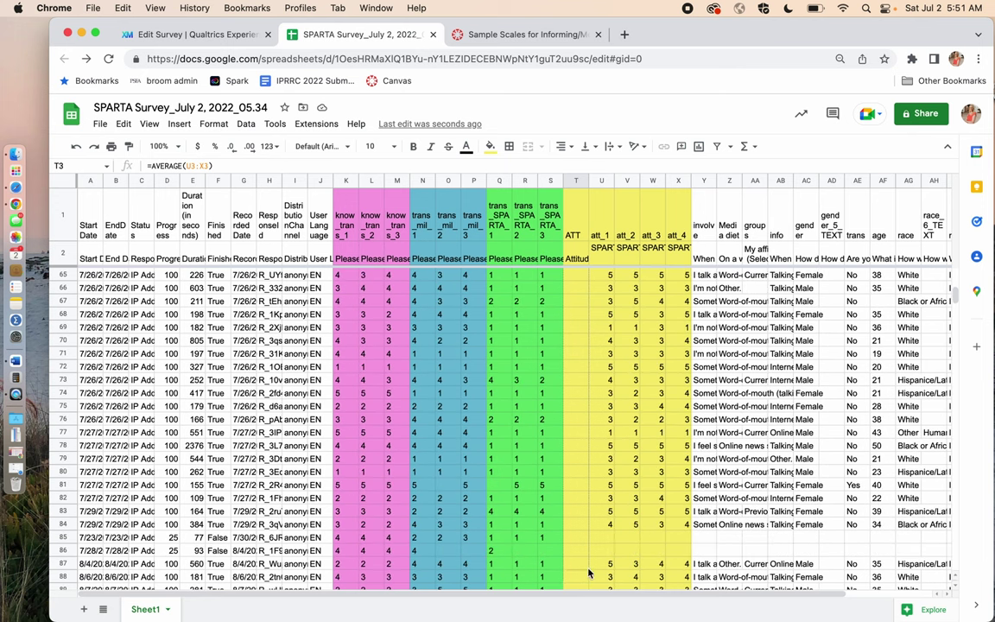
pyautogui.scroll(-6, 588, 602)
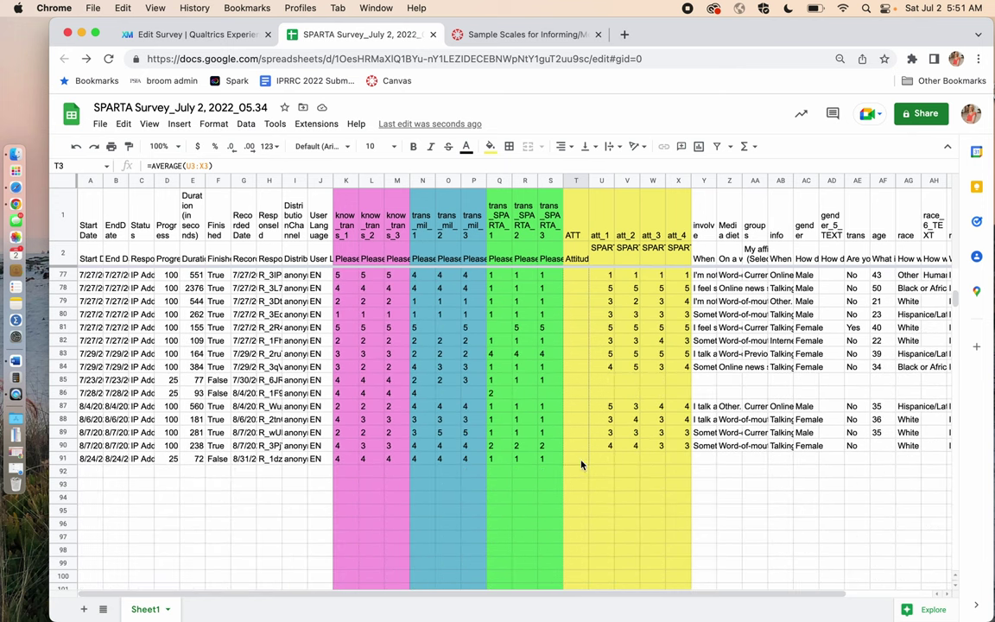
pyautogui.keyDown('shift'); pyautogui.click(581, 463); pyautogui.keyUp('shift')
pyautogui.hotkey('ctrl', 'd')
pyautogui.click(601, 497)
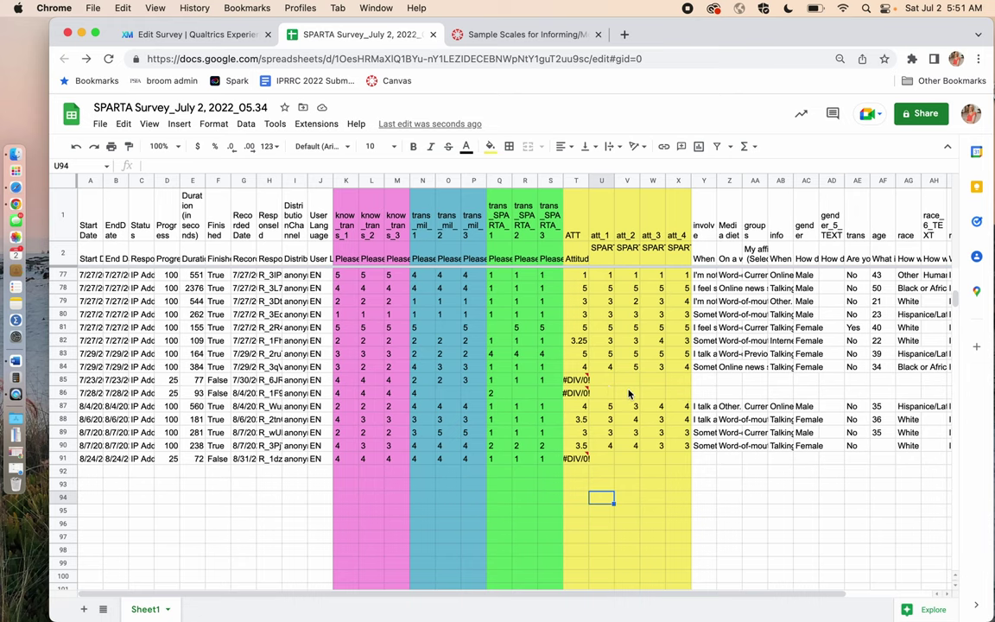
pyautogui.scroll(15, 633, 391)
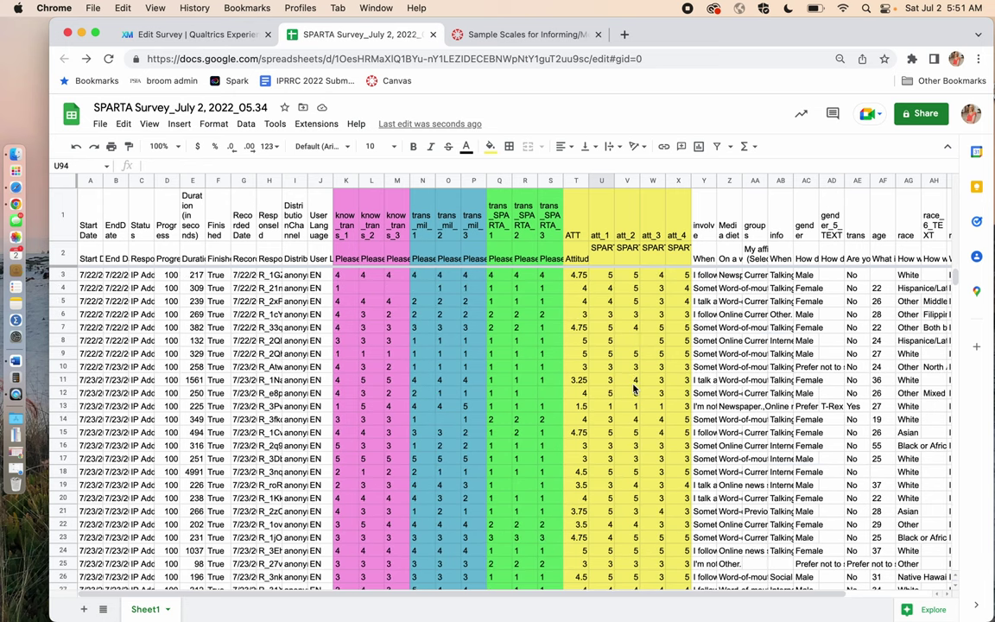
pyautogui.scroll(-2, 611, 493)
pyautogui.scroll(2, 611, 493)
pyautogui.click(574, 180)
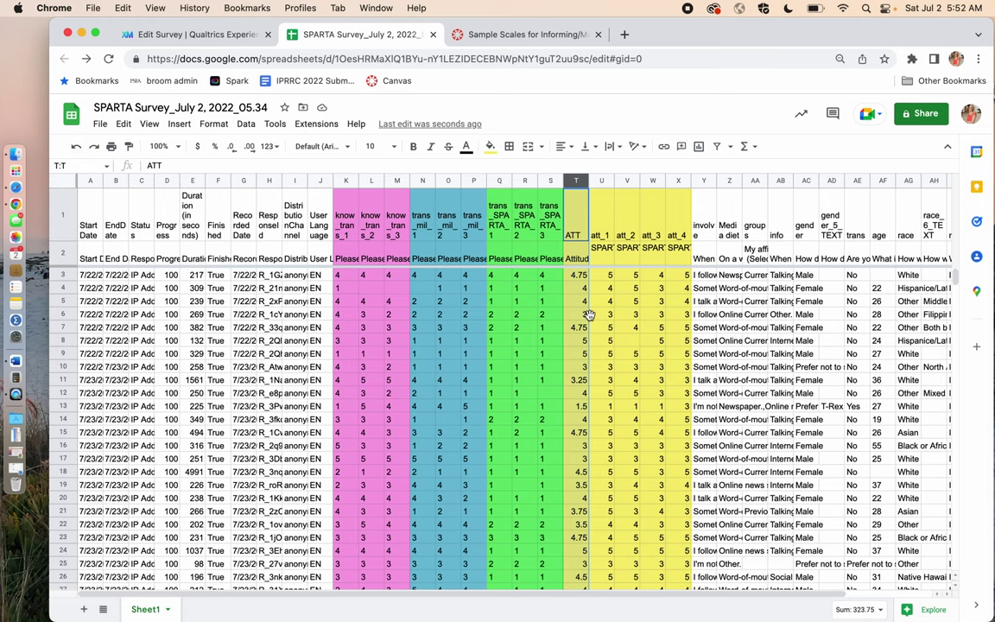
# - Widen the rank column, AJ, so that more of its text fits
pyautogui.click(826, 352)
pyautogui.hscroll(1, 824, 354)
pyautogui.hscroll(3, 824, 354)
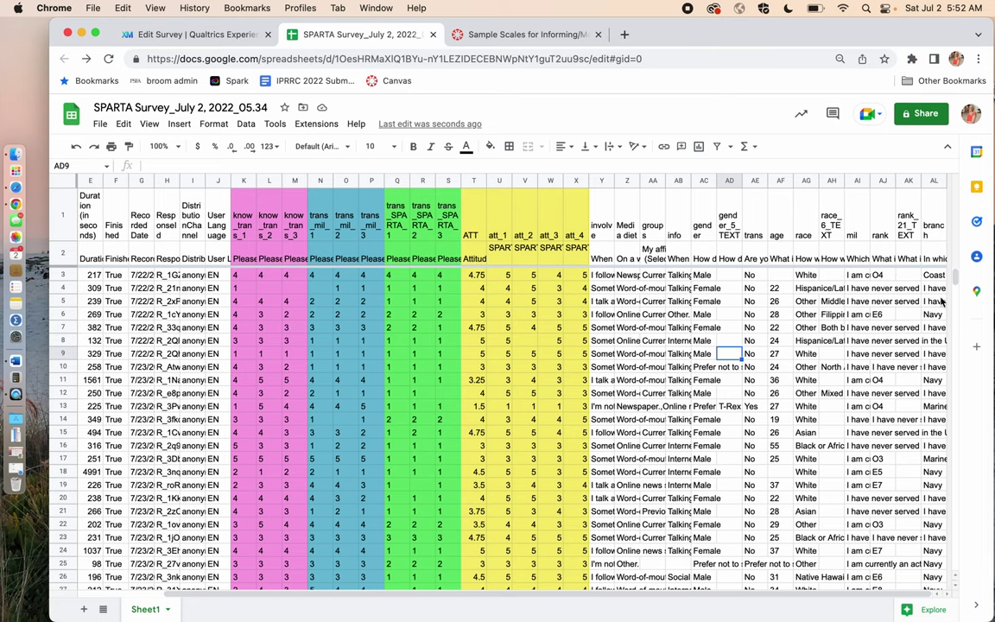
pyautogui.click(881, 181)
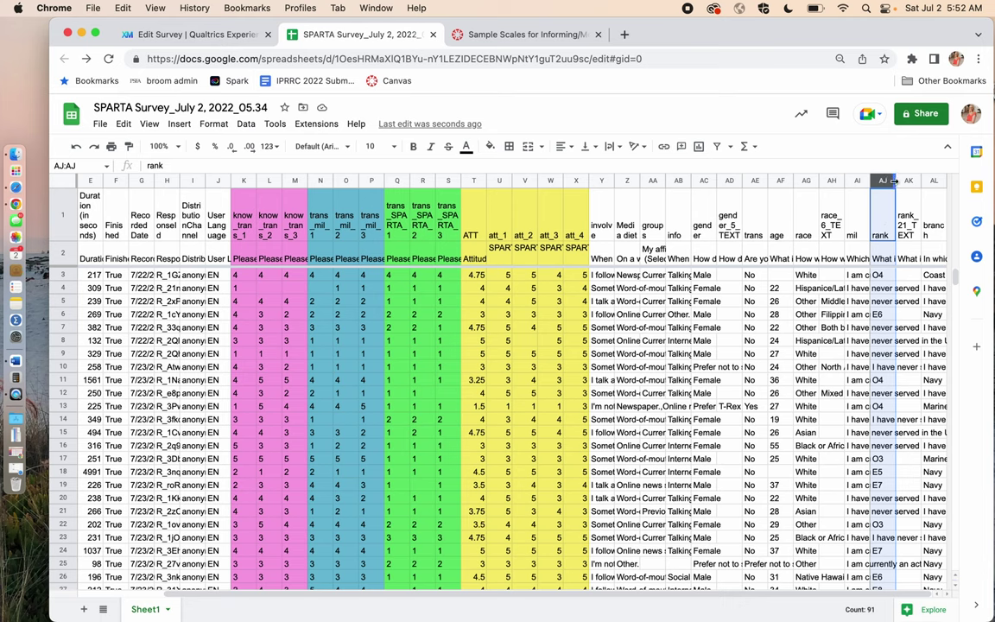
pyautogui.moveTo(921, 181); pyautogui.dragTo(935, 181)
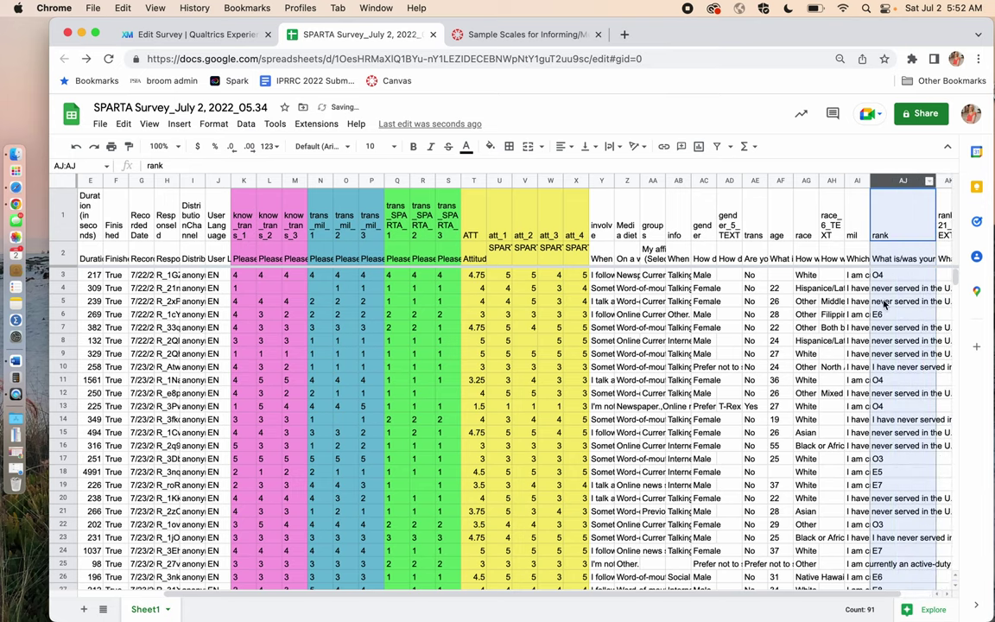
# - Switch to the SPARTA Survey in Qualtrics and examine the answer choices of the rank question
pyautogui.click(195, 34)
pyautogui.scroll(-20, 470, 461)
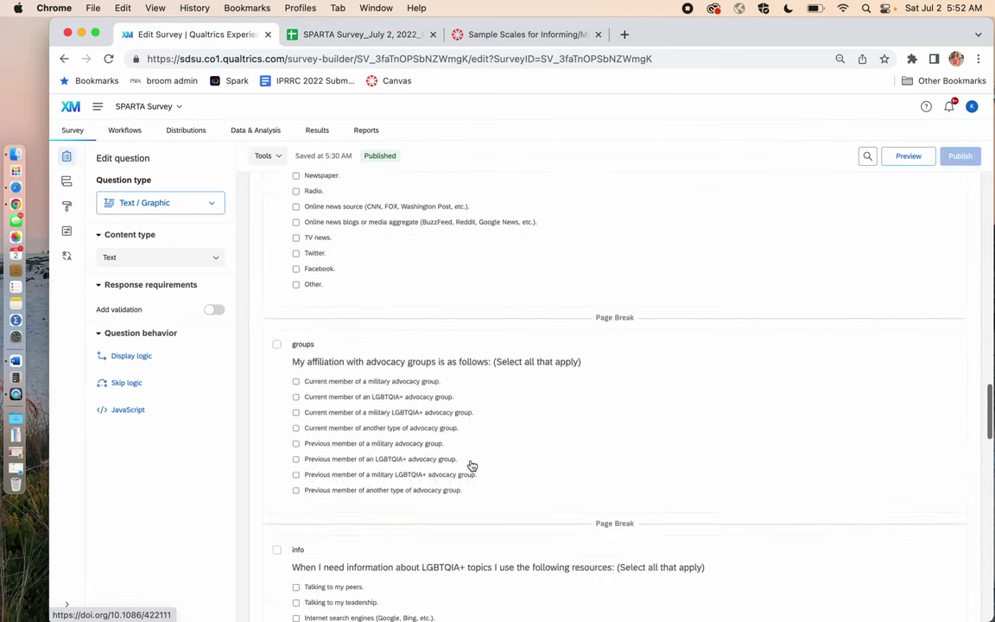
pyautogui.scroll(5, 496, 332)
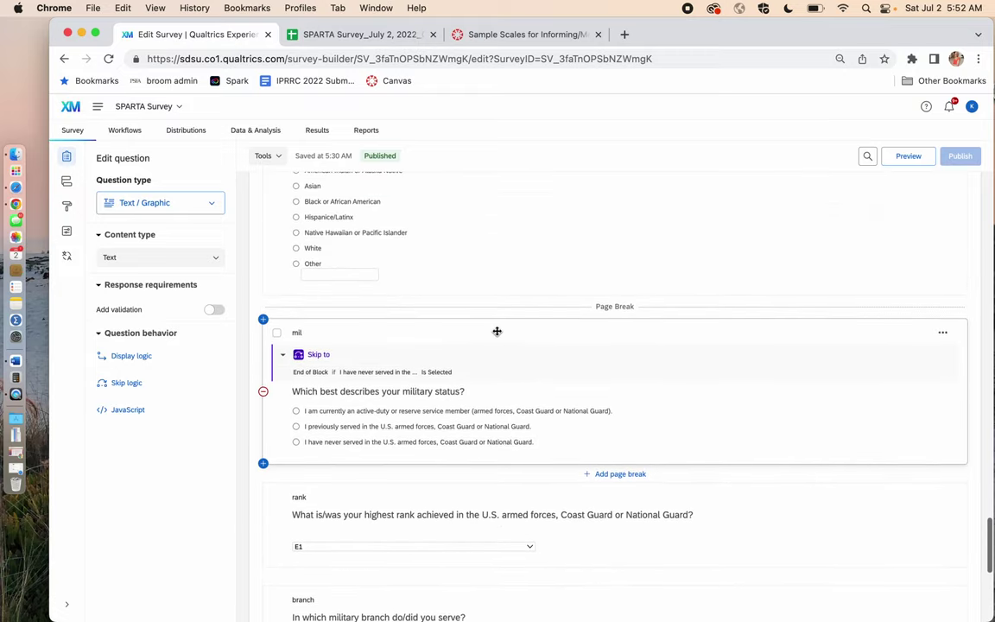
pyautogui.scroll(-4, 495, 331)
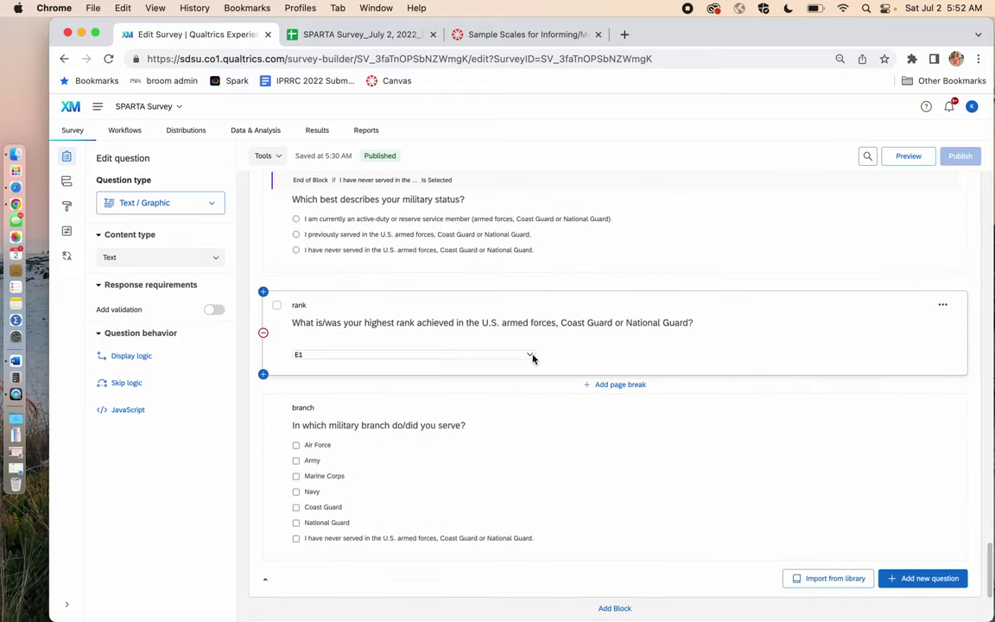
pyautogui.click(529, 354)
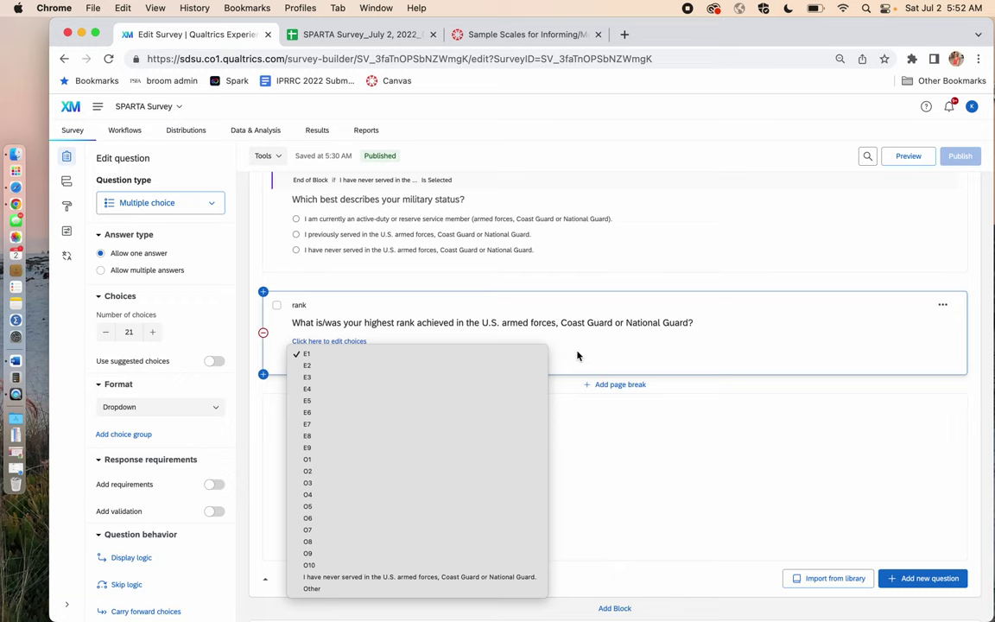
pyautogui.click(361, 38)
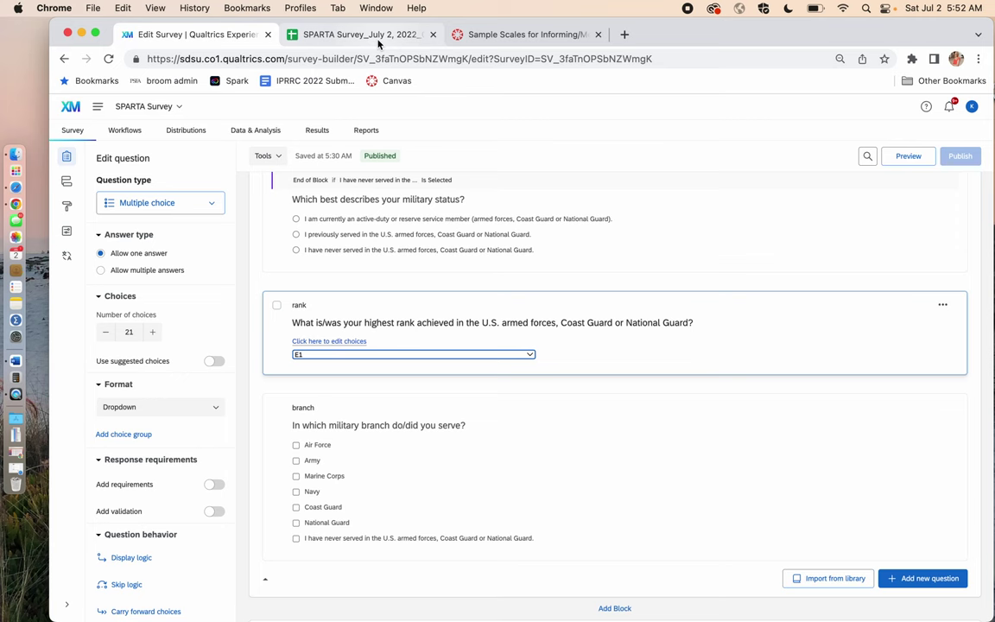
# - Return to the SPARTA Survey sheet and create a pivot table from the entire Sheet1 on a new sheet
pyautogui.click(361, 38)
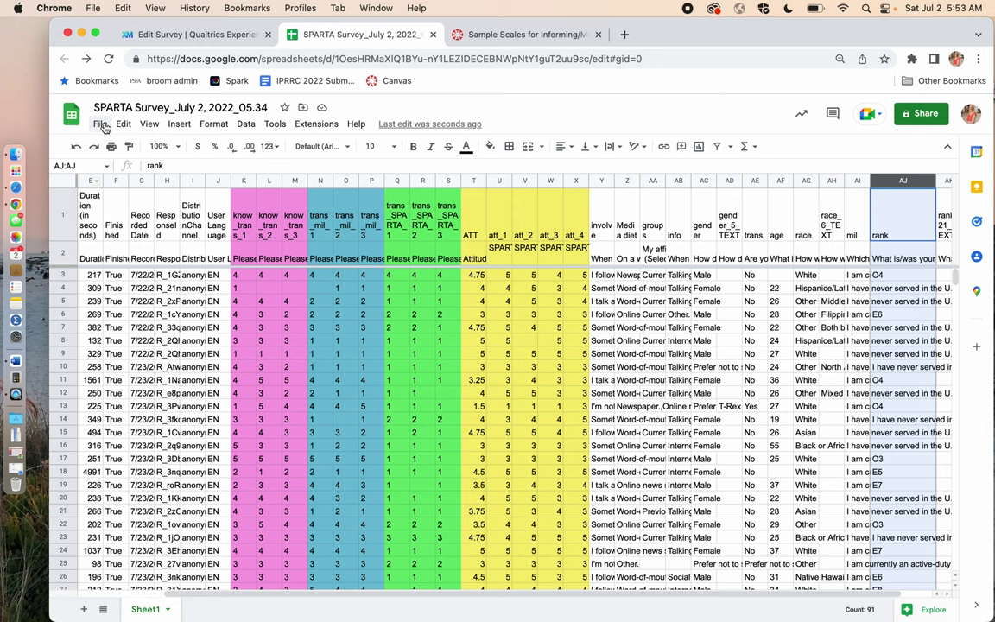
pyautogui.click(63, 184)
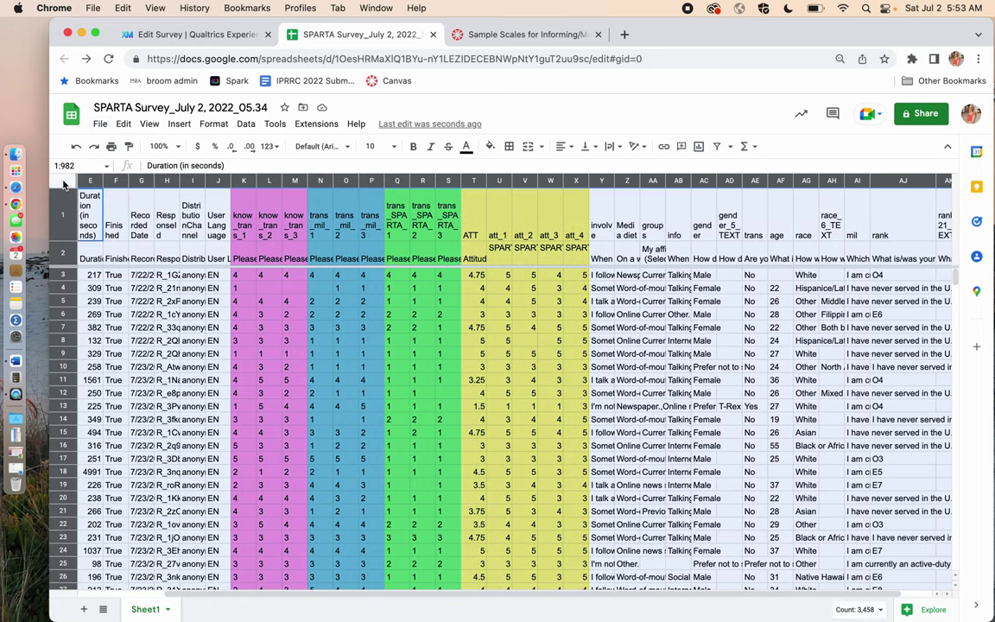
pyautogui.click(177, 125)
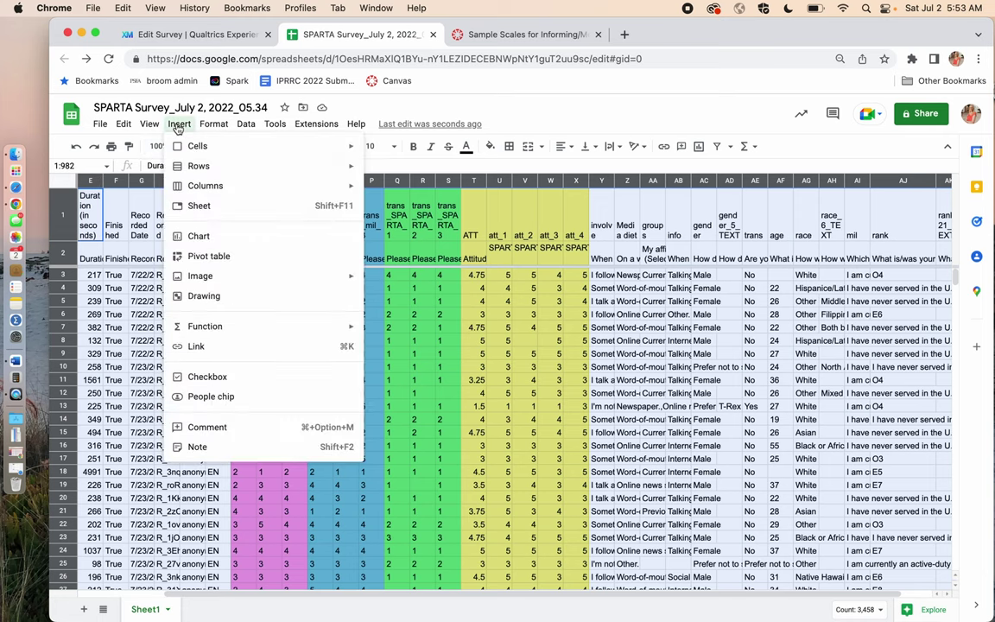
pyautogui.moveTo(247, 127)
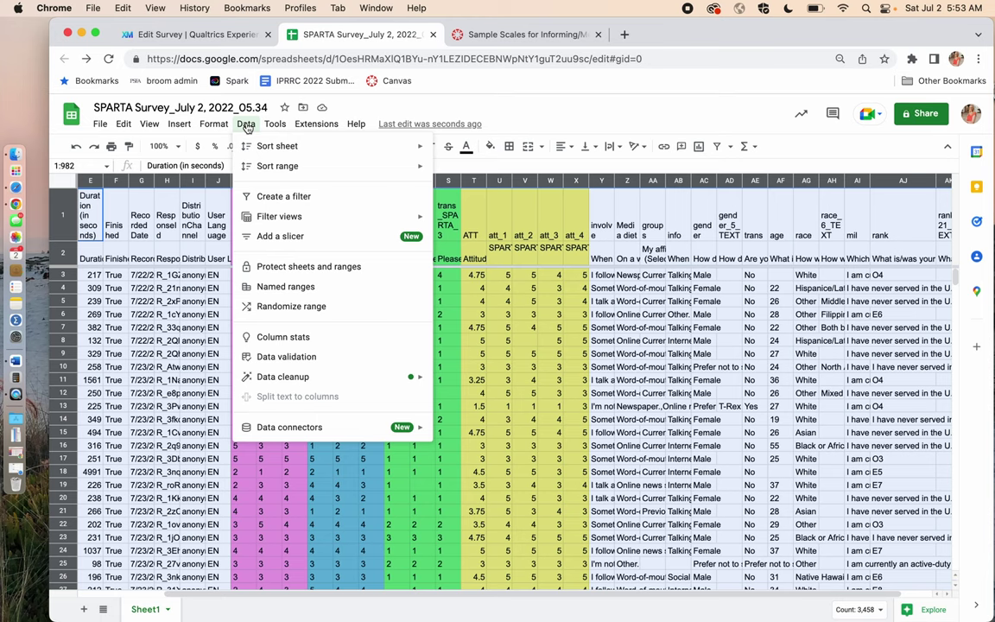
pyautogui.moveTo(209, 127)
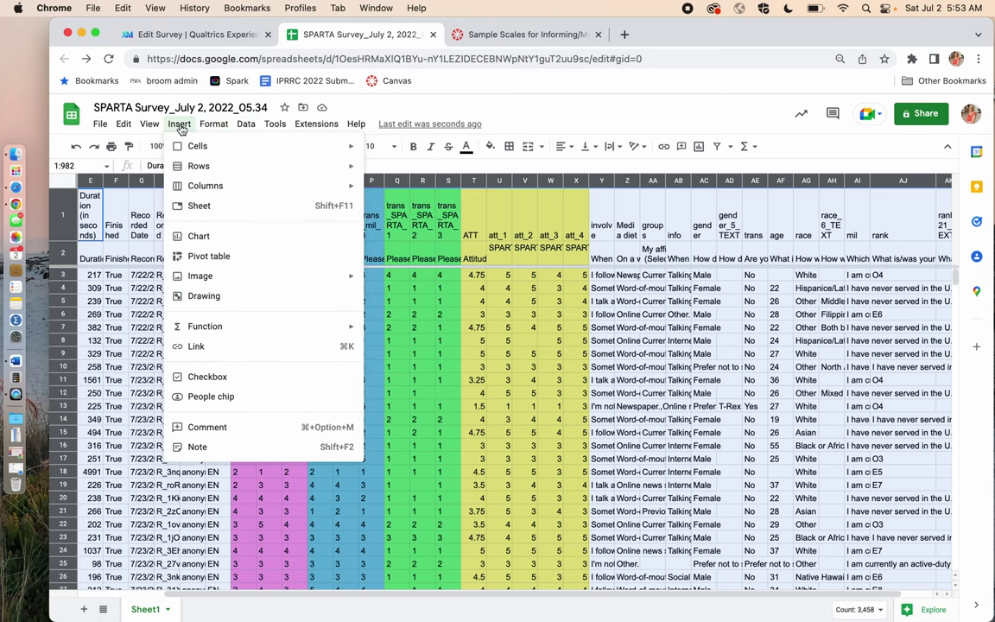
pyautogui.moveTo(148, 128)
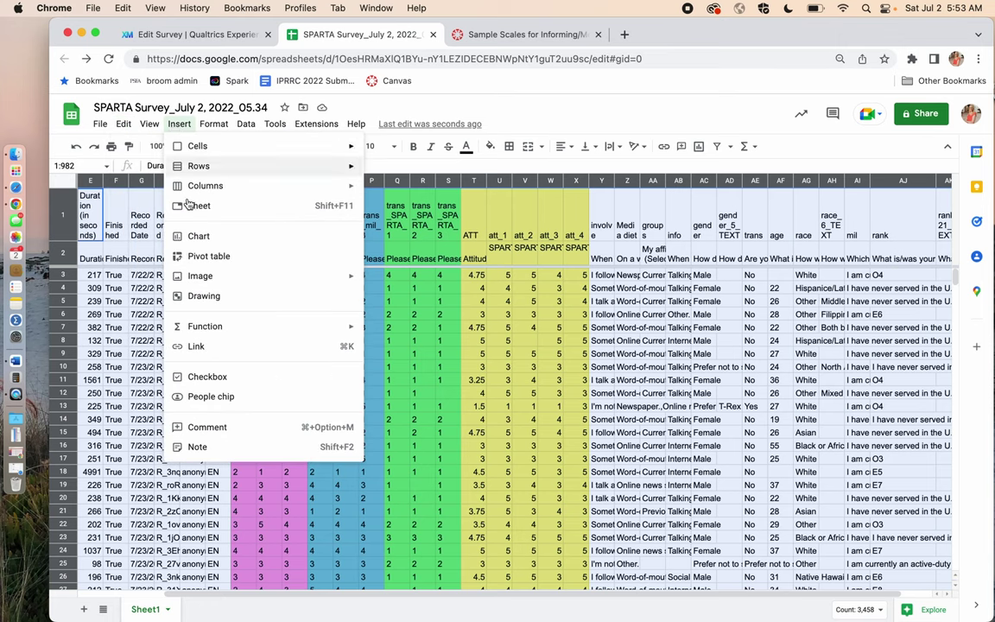
pyautogui.click(217, 258)
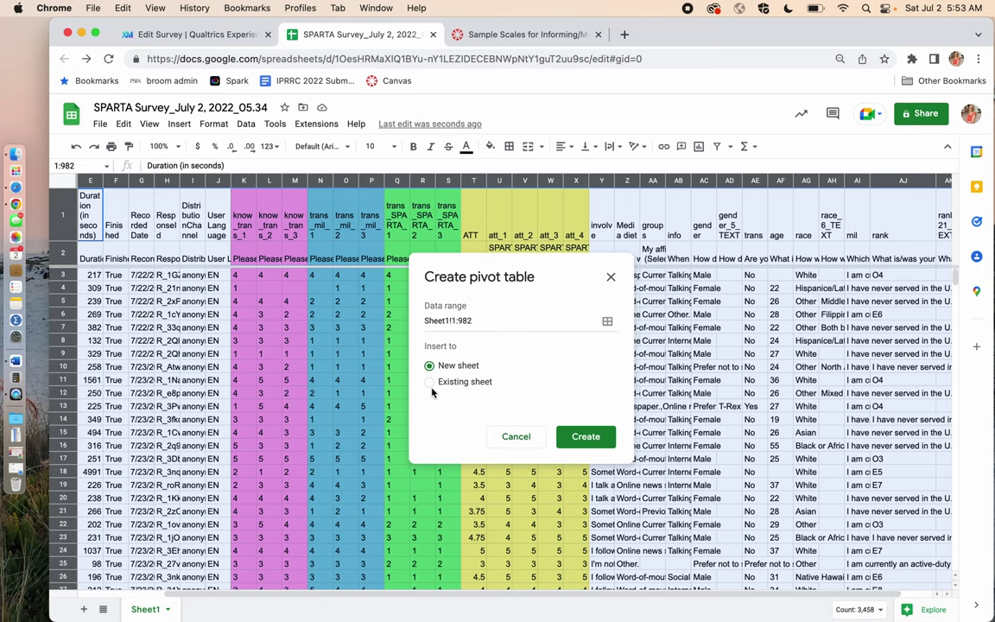
pyautogui.click(585, 438)
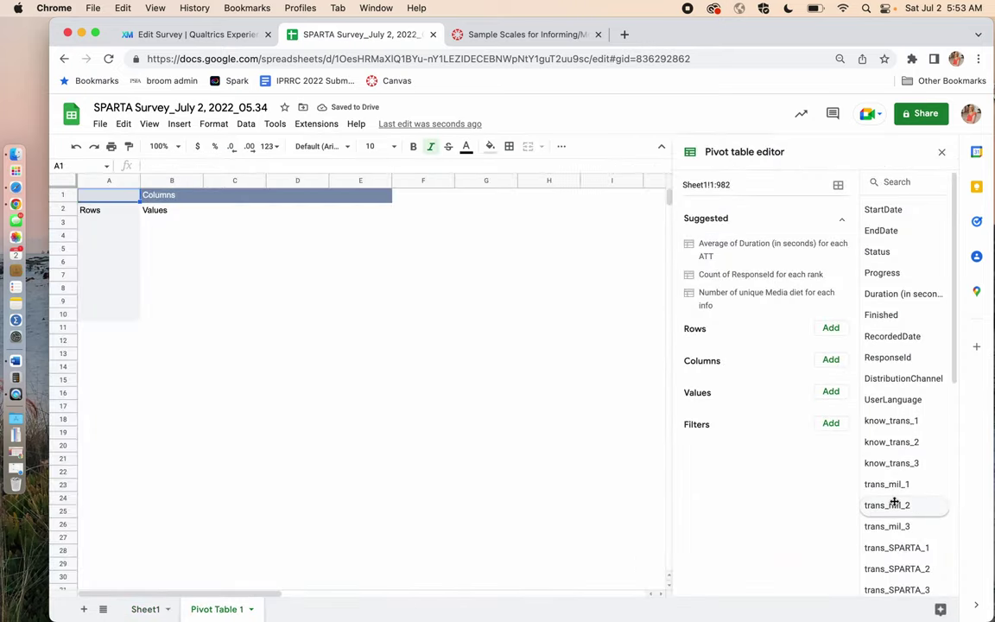
# - Add rank to the pivot table's rows and ATT to its values
pyautogui.moveTo(894, 504); pyautogui.dragTo(709, 349)
pyautogui.scroll(-5, 894, 502)
pyautogui.scroll(-2, 889, 501)
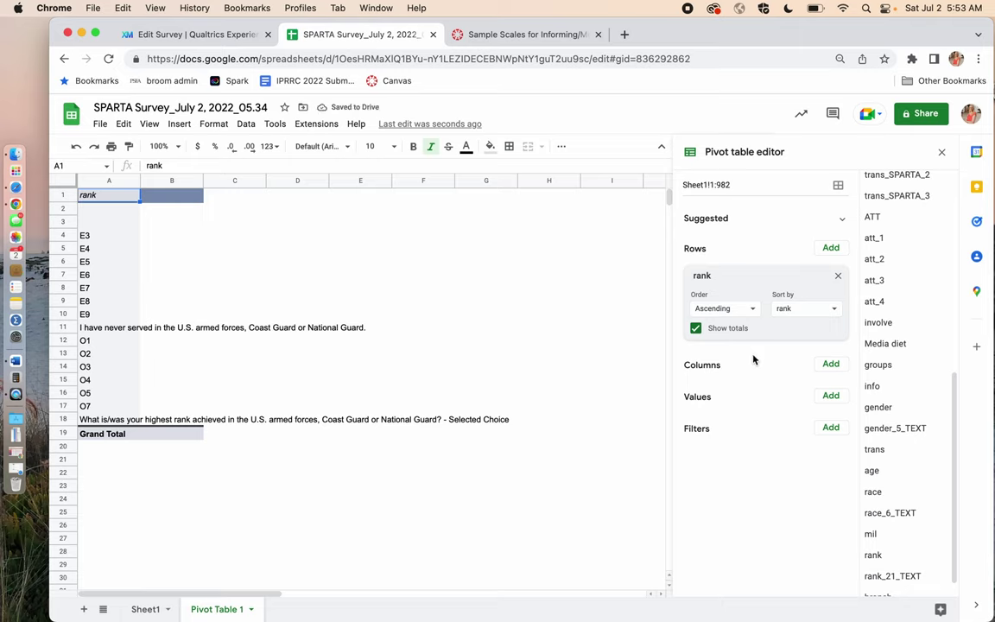
pyautogui.click(831, 399)
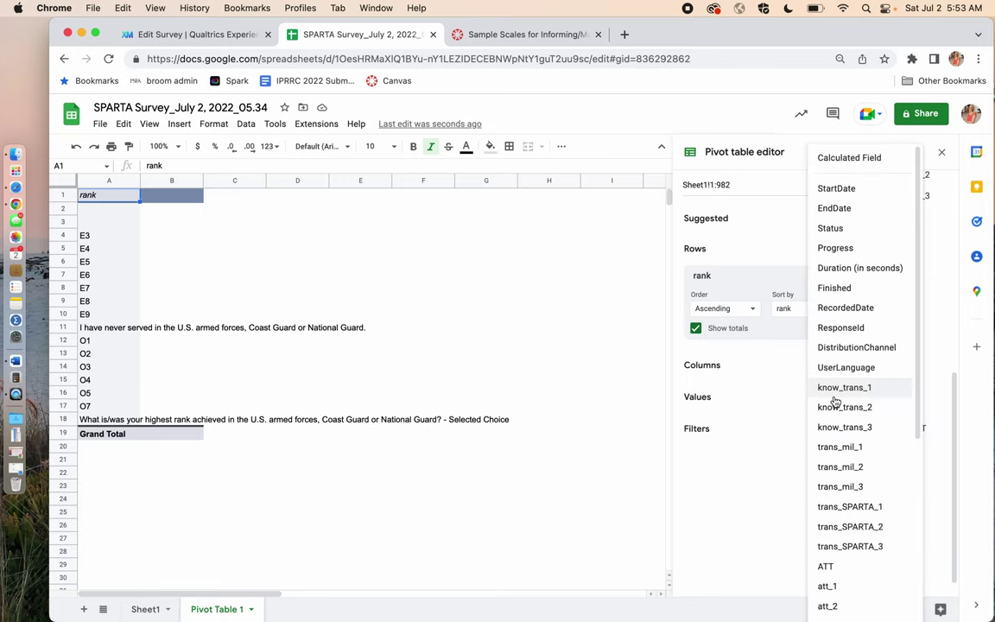
pyautogui.click(842, 570)
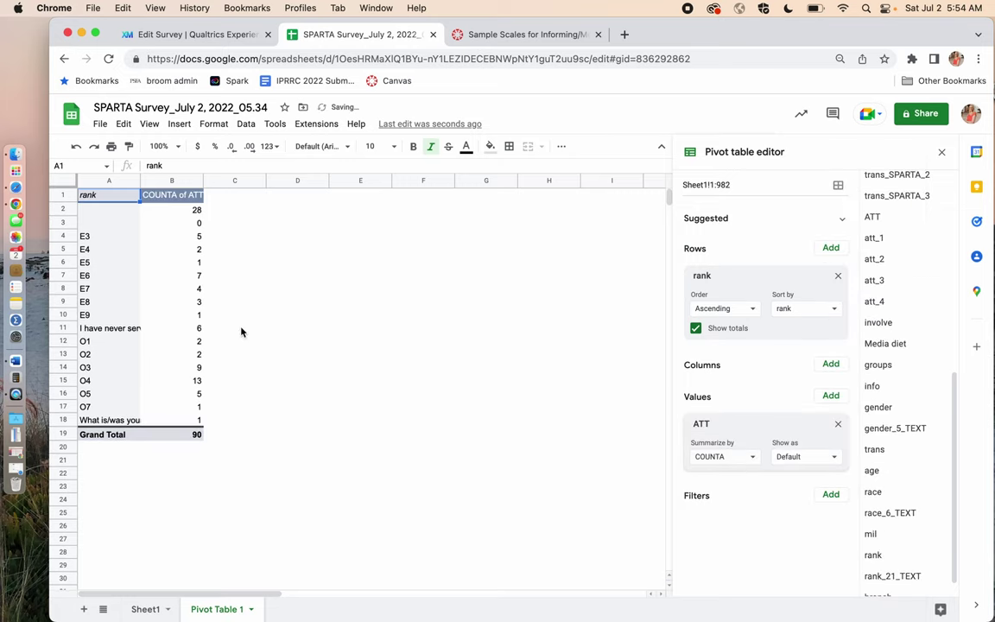
# - Summarize the pivot table's ATT values by AVERAGE
pyautogui.click(751, 461)
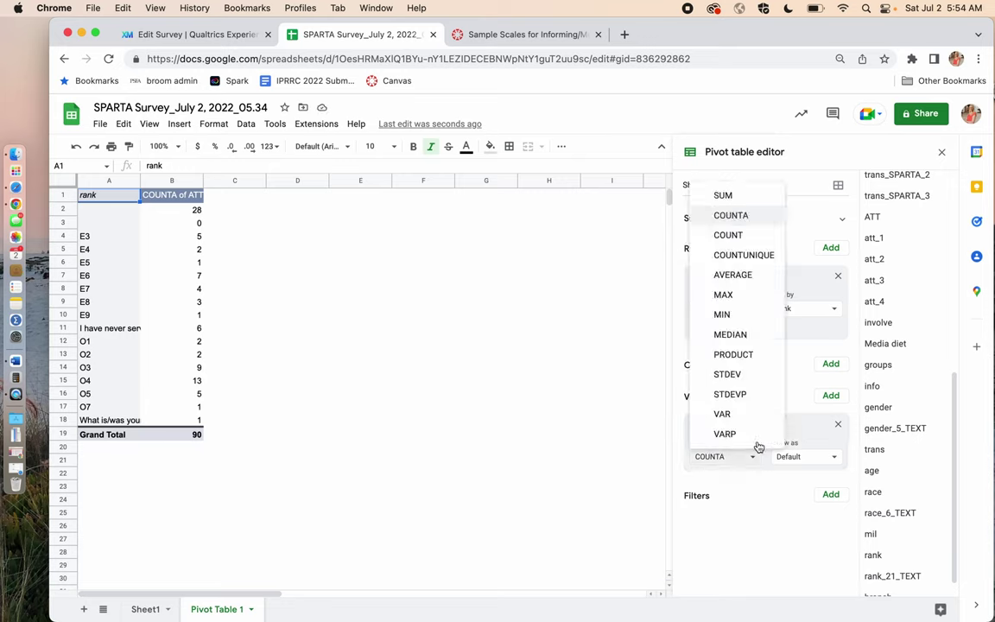
pyautogui.click(732, 275)
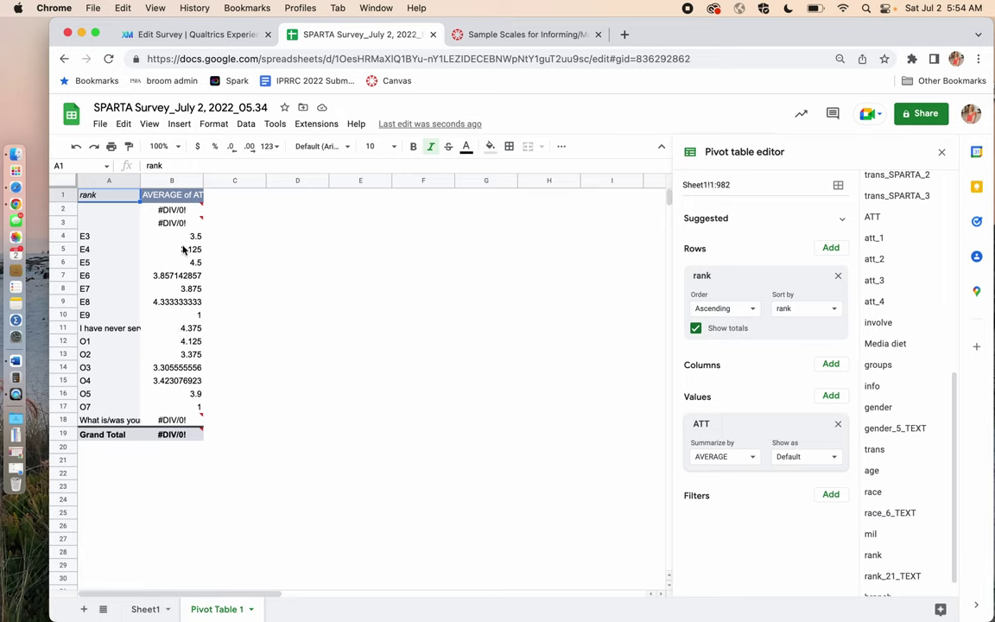
pyautogui.moveTo(147, 230)
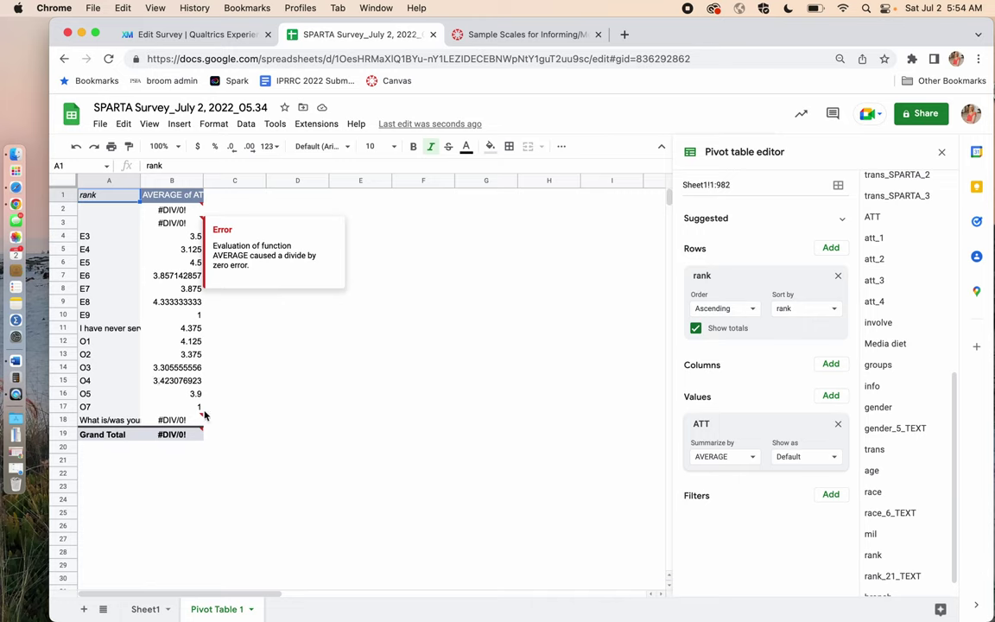
# - Add a rank filter to the pivot table that keeps only the ranks E3 to E9 and O1 to O7
pyautogui.click(831, 496)
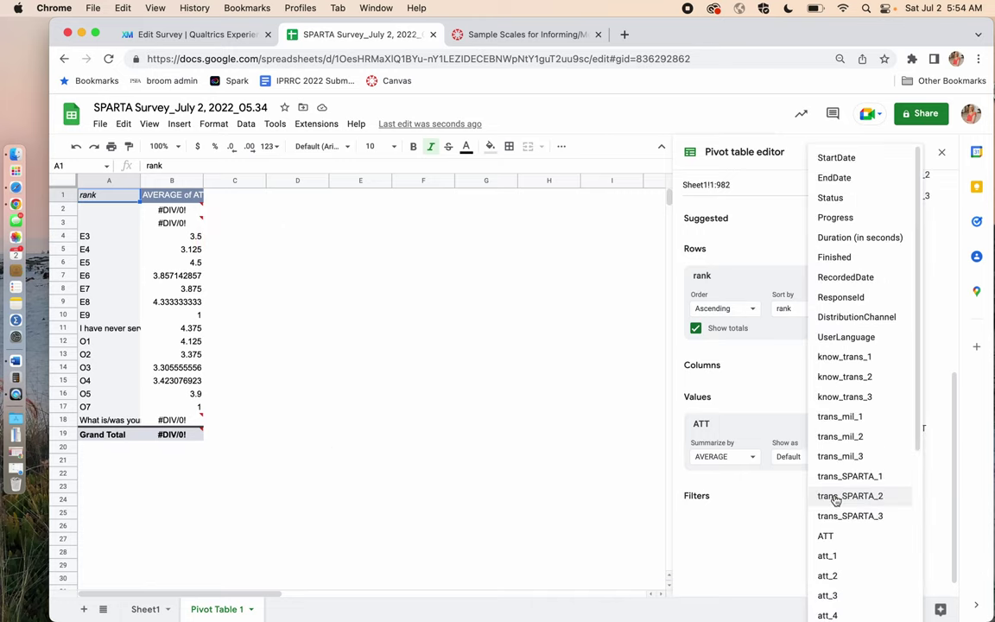
pyautogui.scroll(-5, 836, 524)
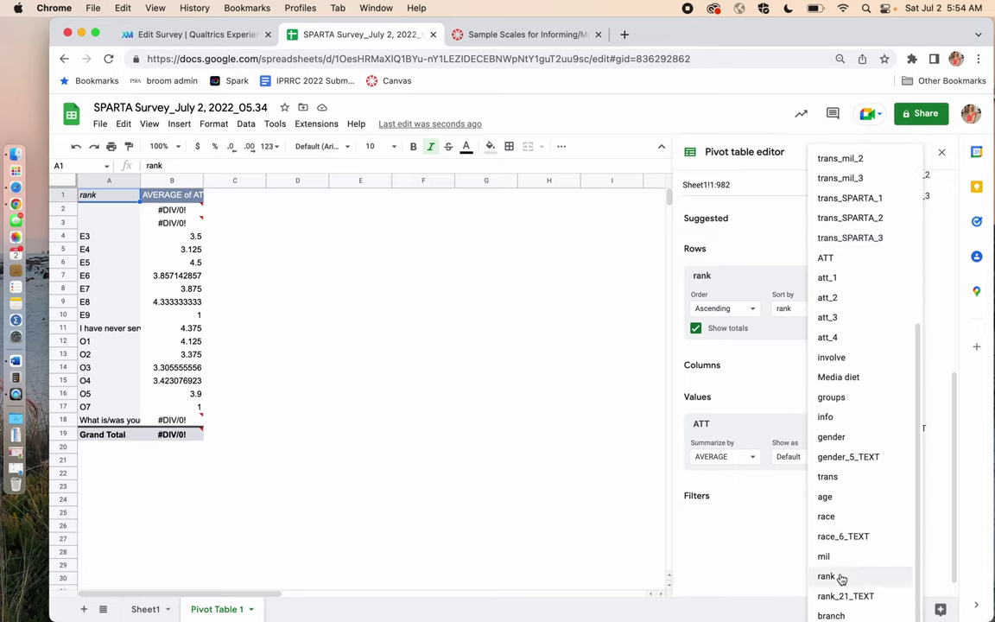
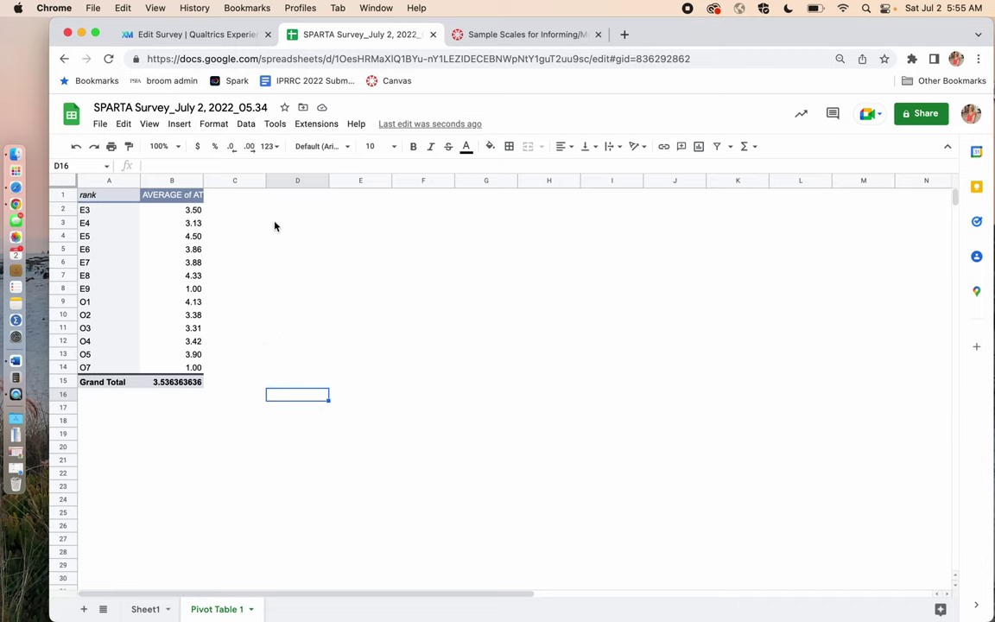
pyautogui.click(174, 212)
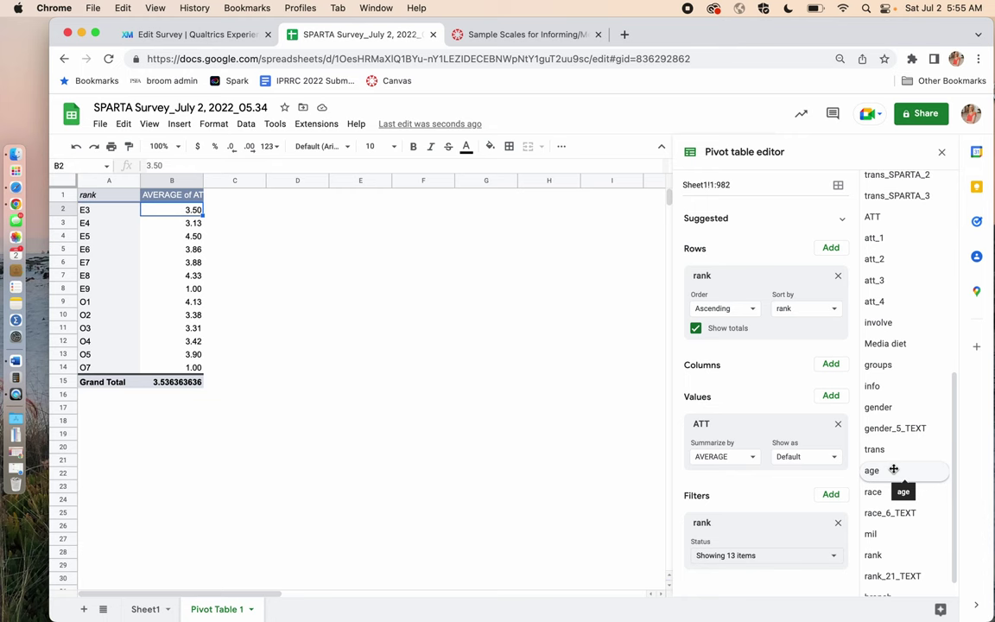
# - Go back to Sheet1 and insert one empty column directly before know_trans_1
pyautogui.click(146, 609)
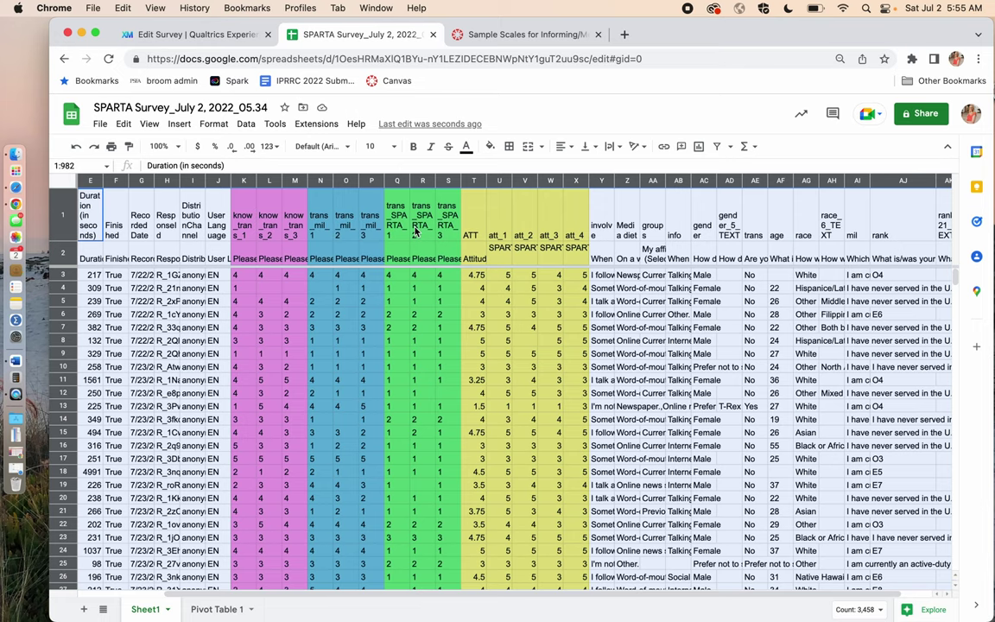
pyautogui.click(220, 609)
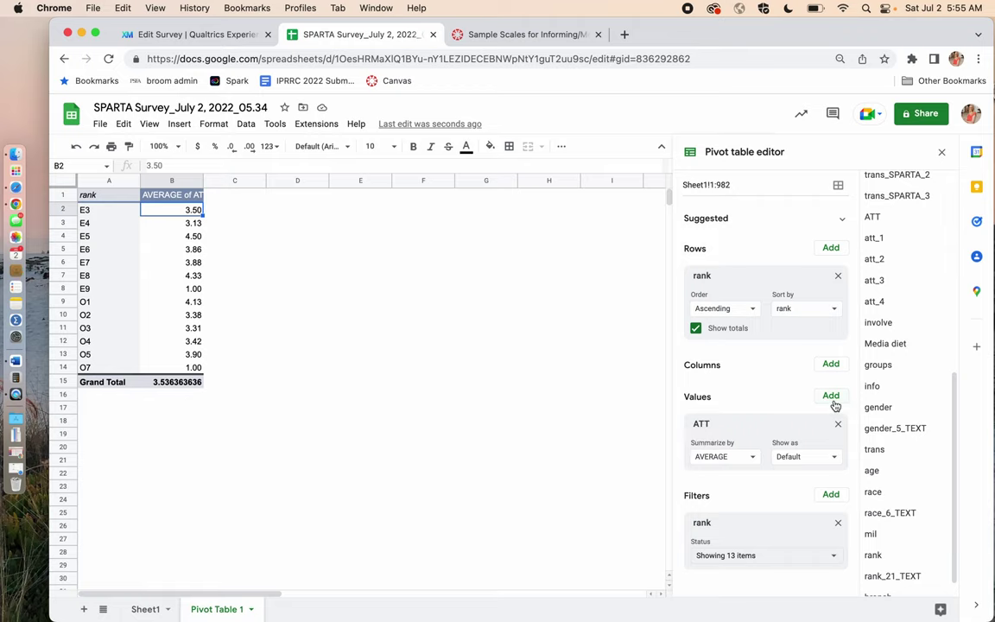
pyautogui.click(145, 609)
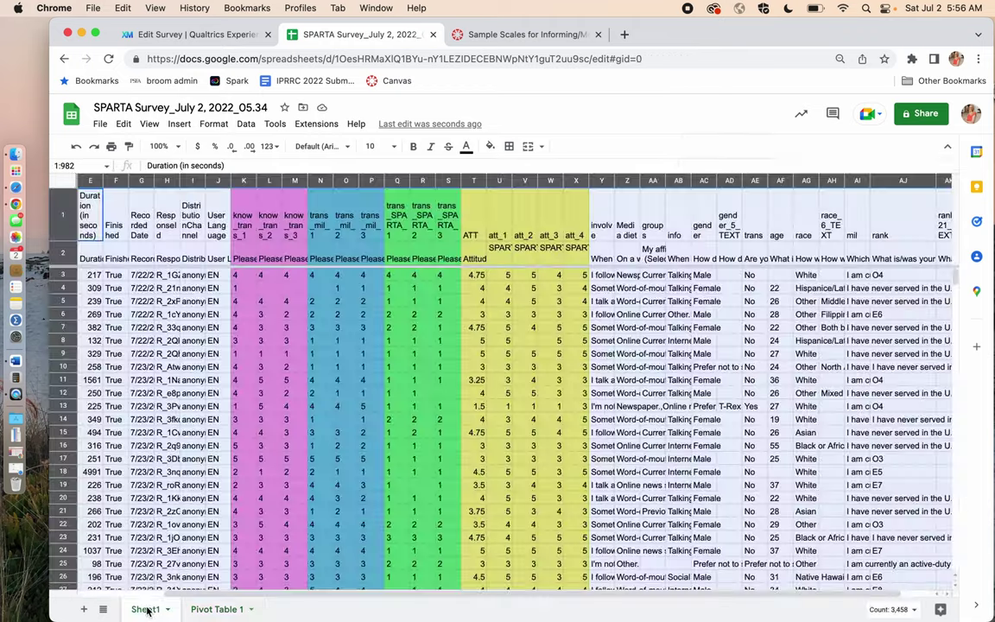
pyautogui.click(248, 277)
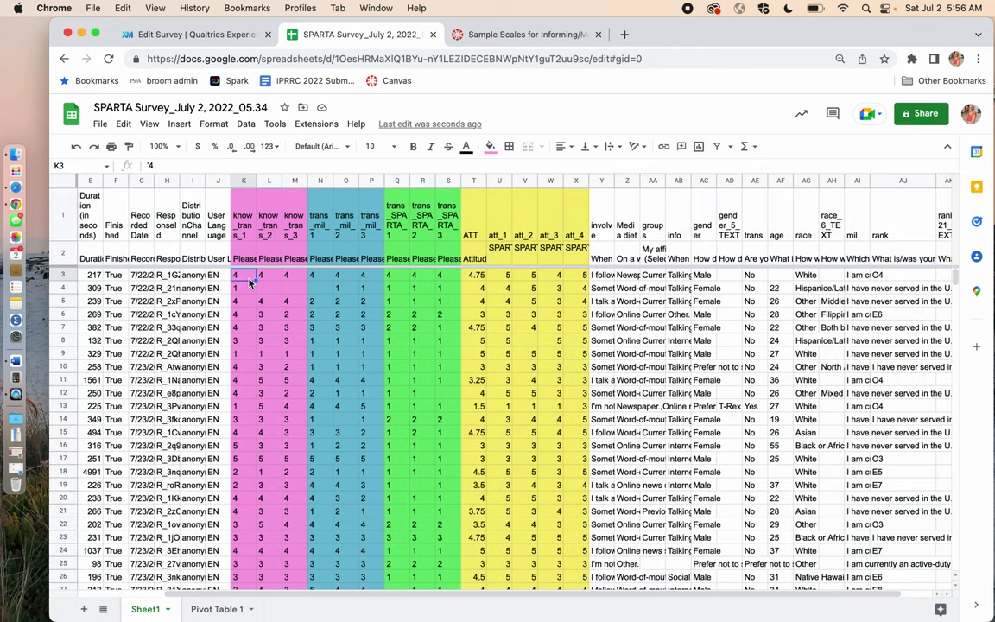
pyautogui.click(245, 181)
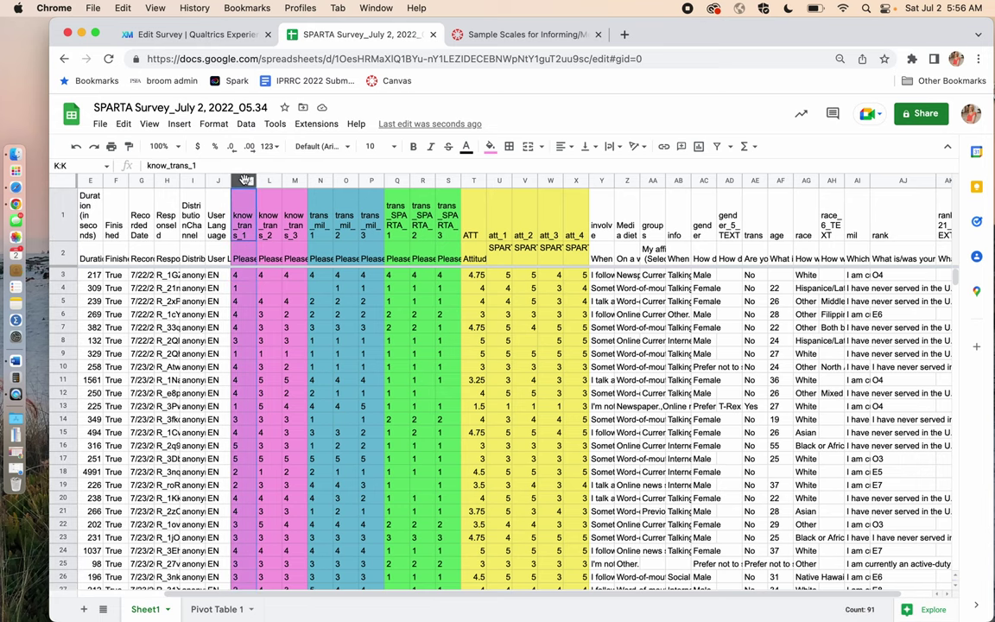
pyautogui.rightClick(248, 183)
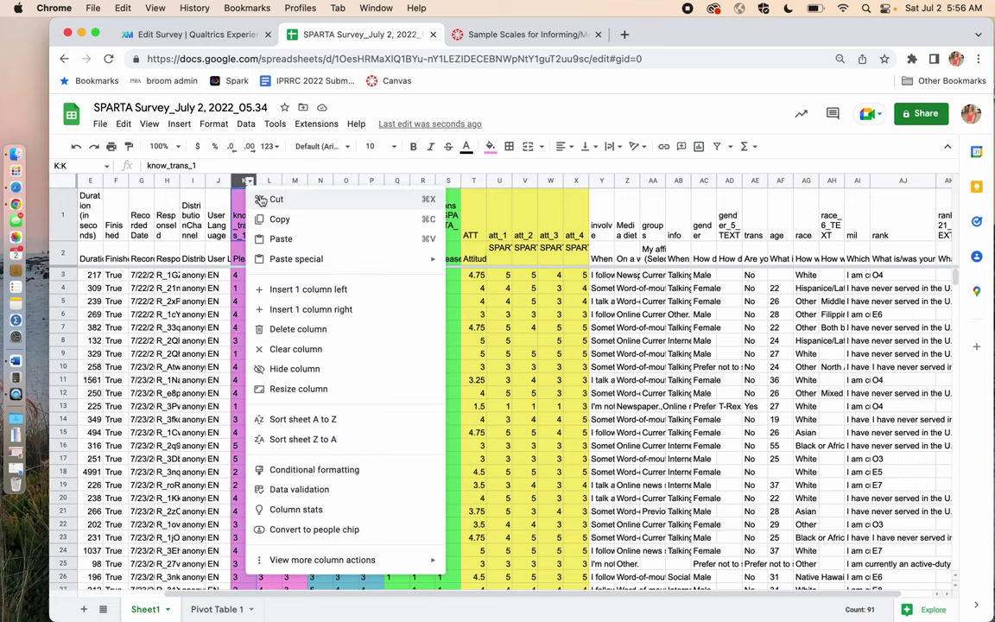
pyautogui.click(293, 290)
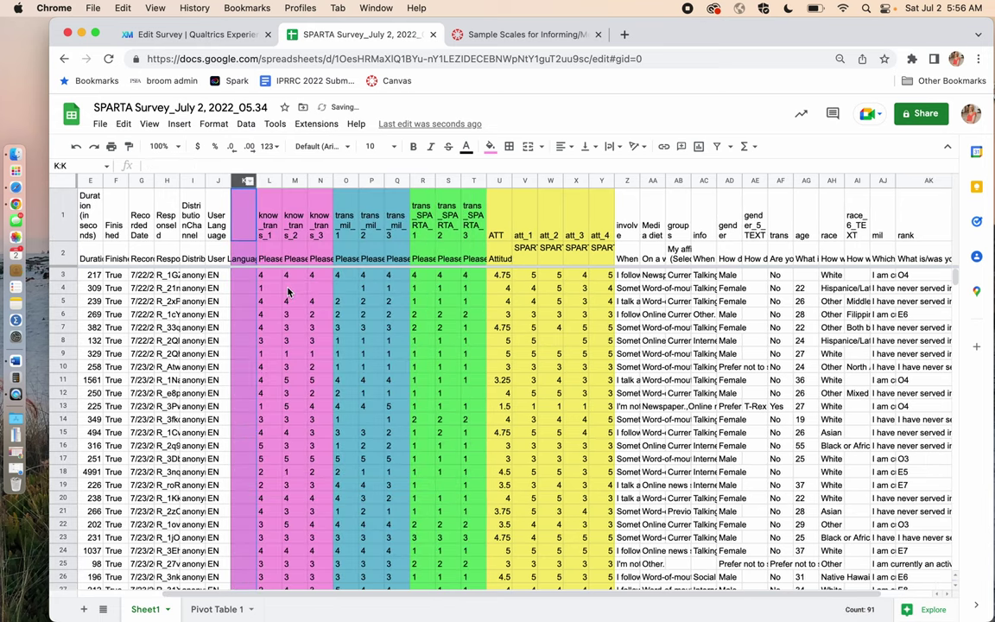
# - Enter know_trans as the header of the new column in K1
pyautogui.click(244, 279)
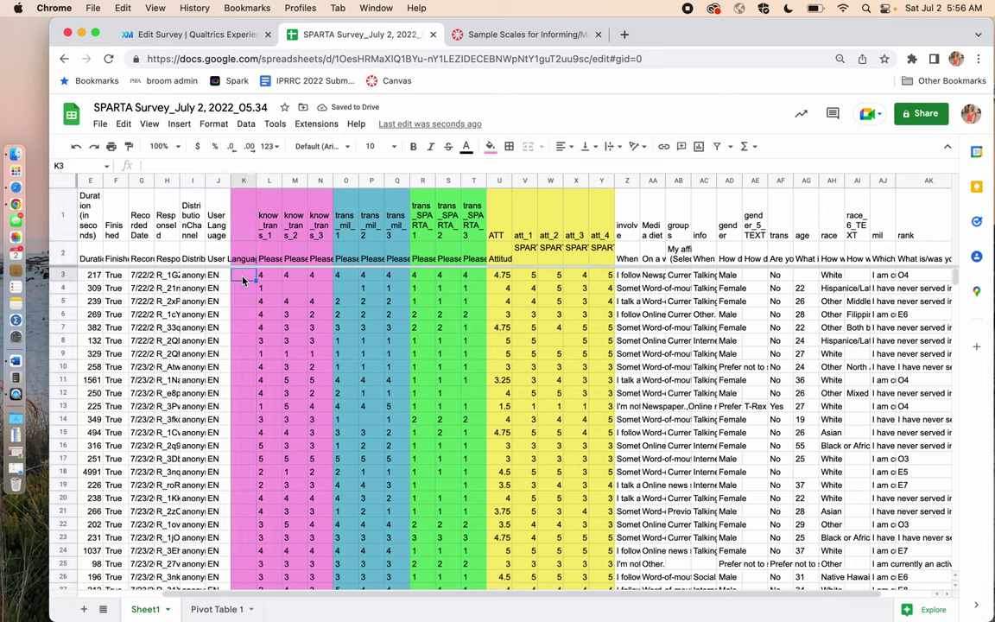
pyautogui.click(244, 226)
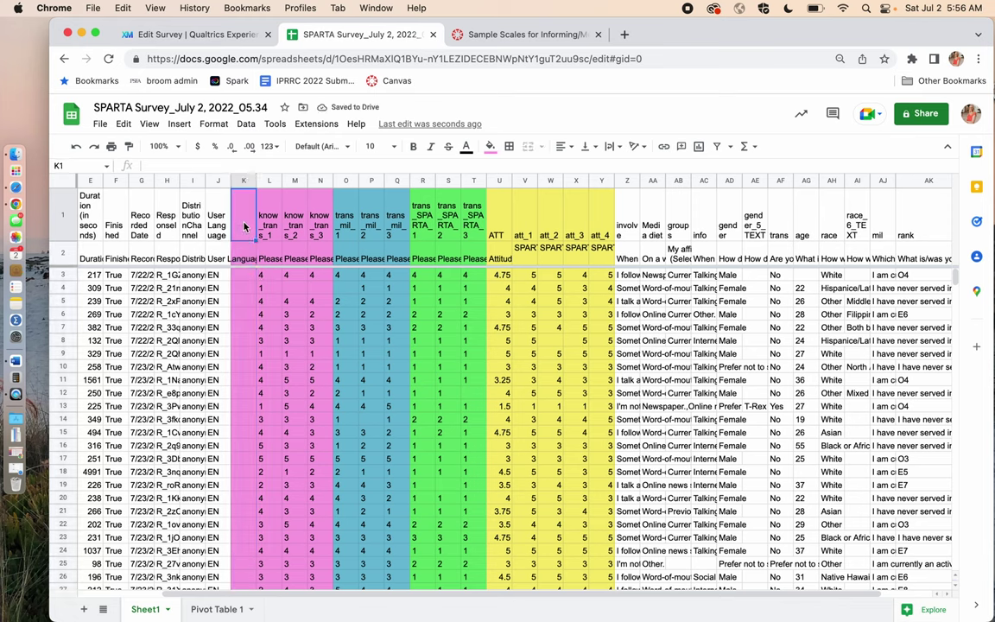
pyautogui.write('know_trans')
pyautogui.press('Return')
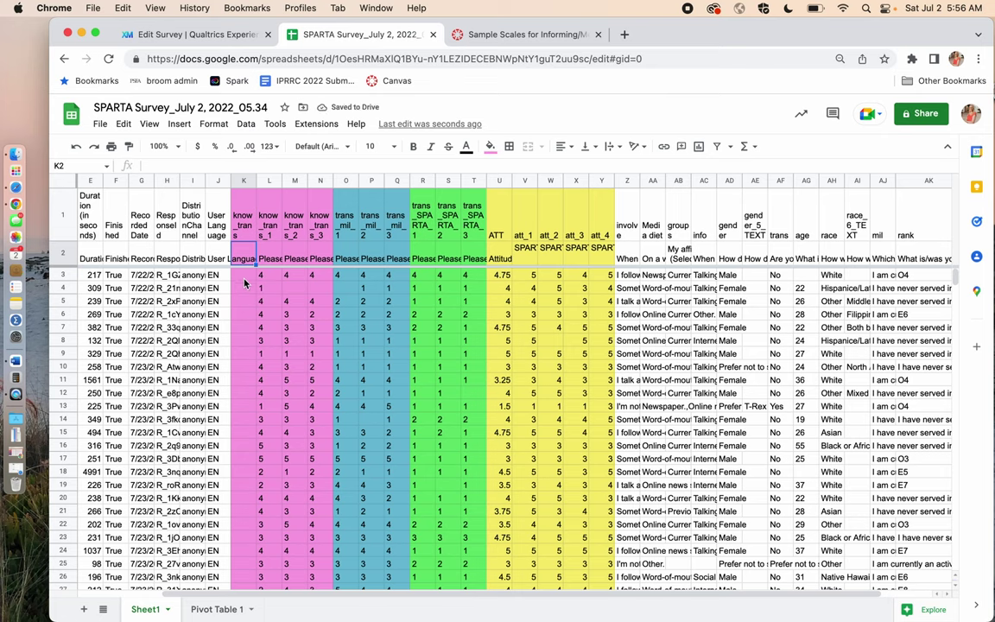
# - Enter the formula =AVERAGE(L3:N3) in K3 to average the three know_trans answers
pyautogui.click(248, 276)
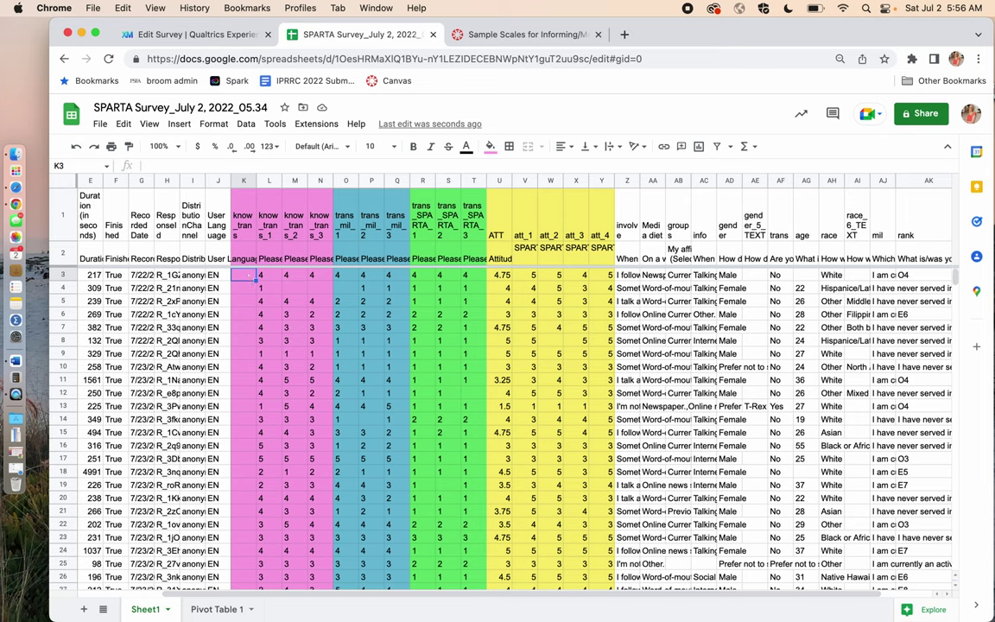
pyautogui.write('=AVE')
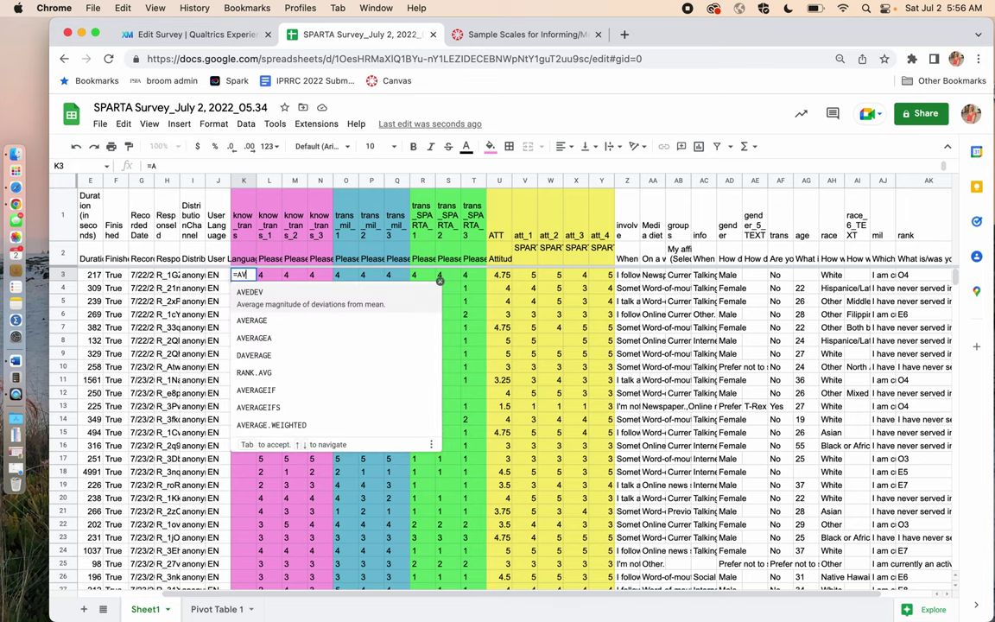
pyautogui.click(252, 323)
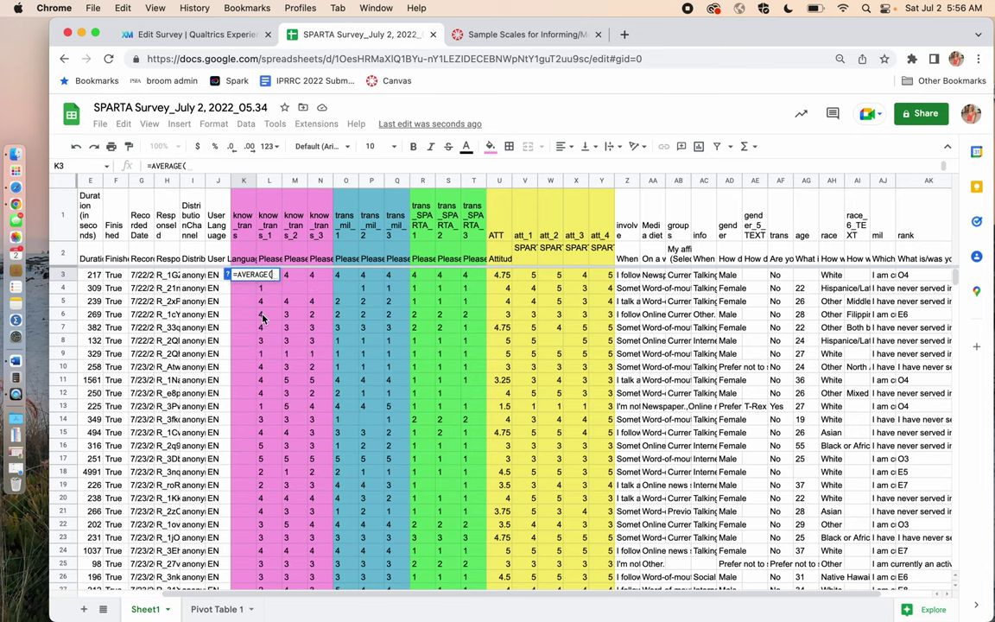
pyautogui.click(318, 276)
pyautogui.moveTo(319, 277); pyautogui.dragTo(263, 273)
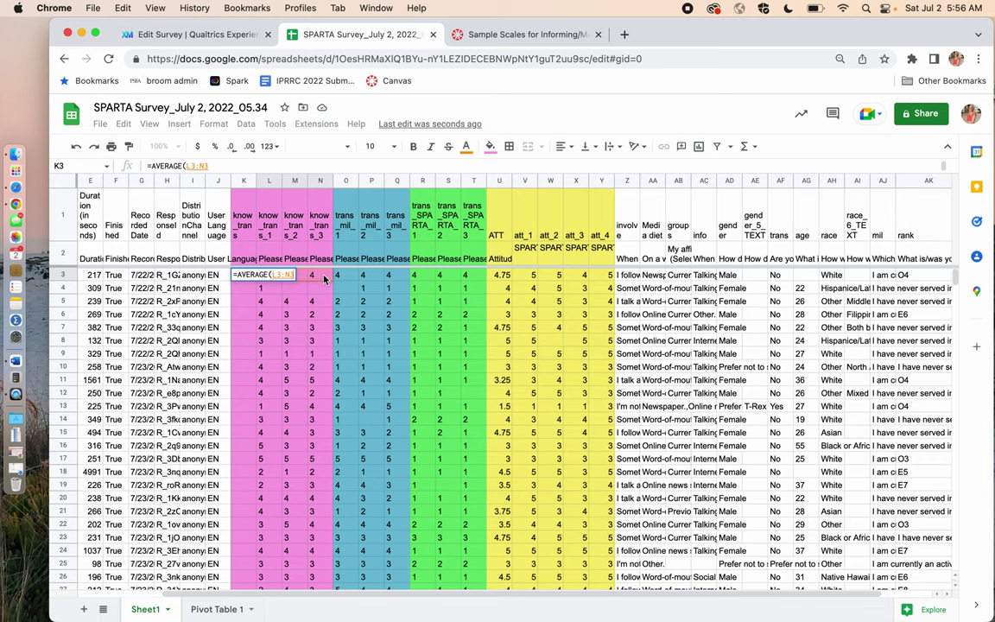
pyautogui.press('Return')
pyautogui.moveTo(246, 278)
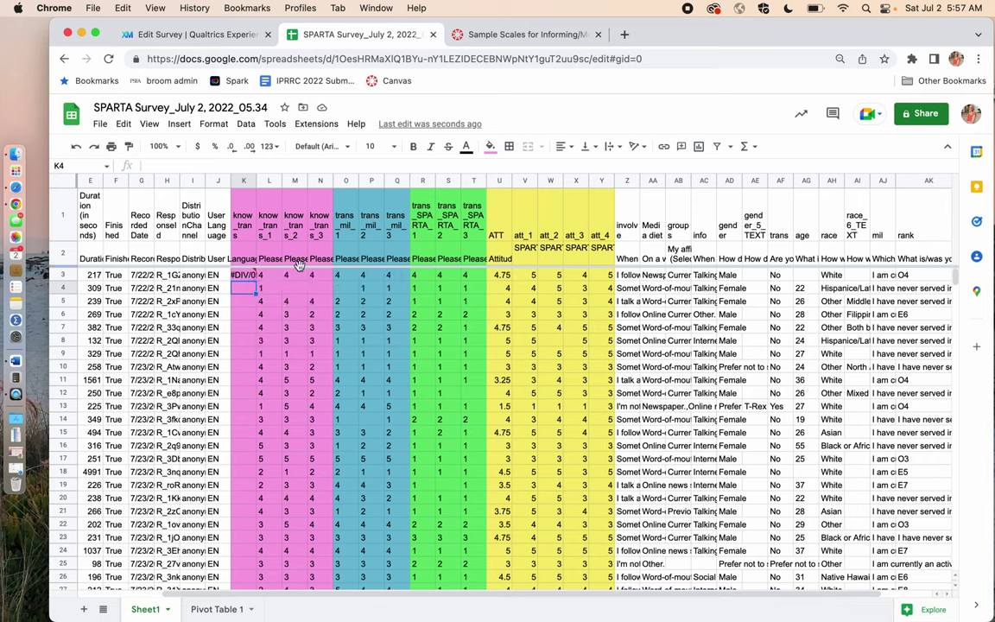
# - Format columns L to T, from know_trans_1 to trans_SPARTA_3, with the Number format
pyautogui.click(269, 180)
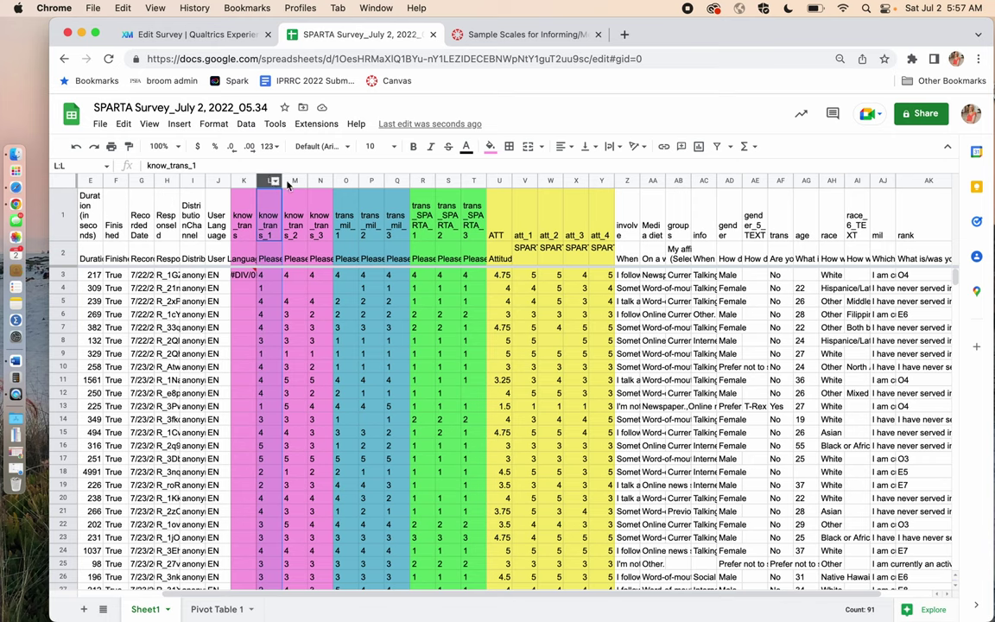
pyautogui.keyDown('shift'); pyautogui.click(472, 180); pyautogui.keyUp('shift')
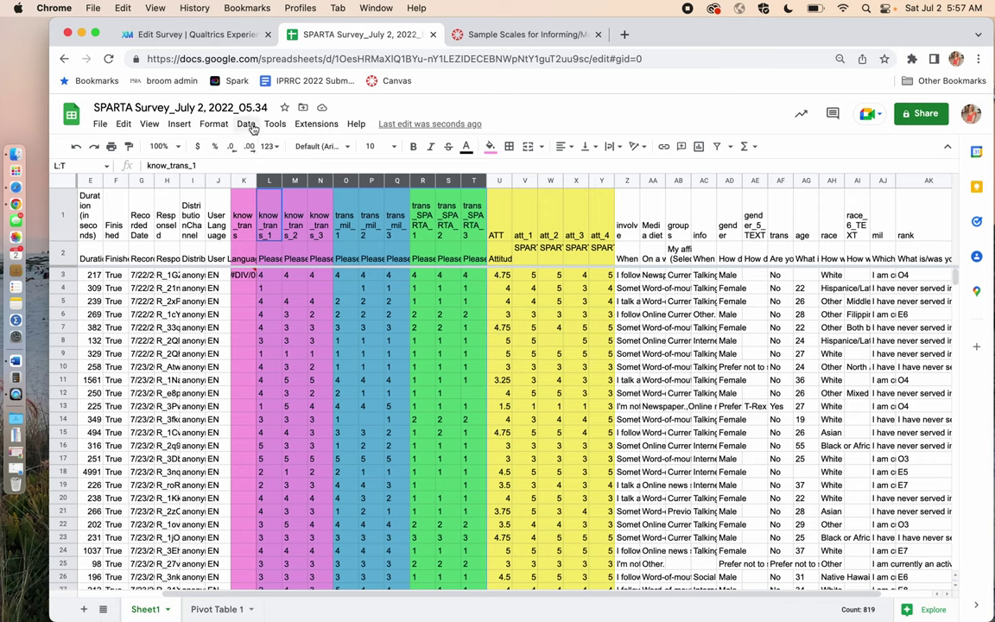
pyautogui.click(217, 126)
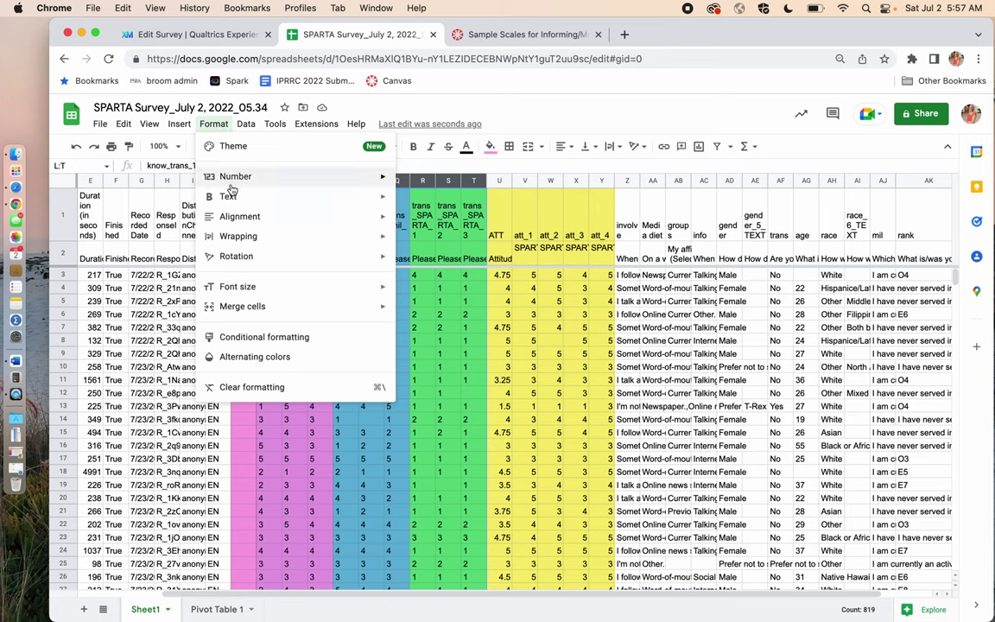
pyautogui.moveTo(231, 183)
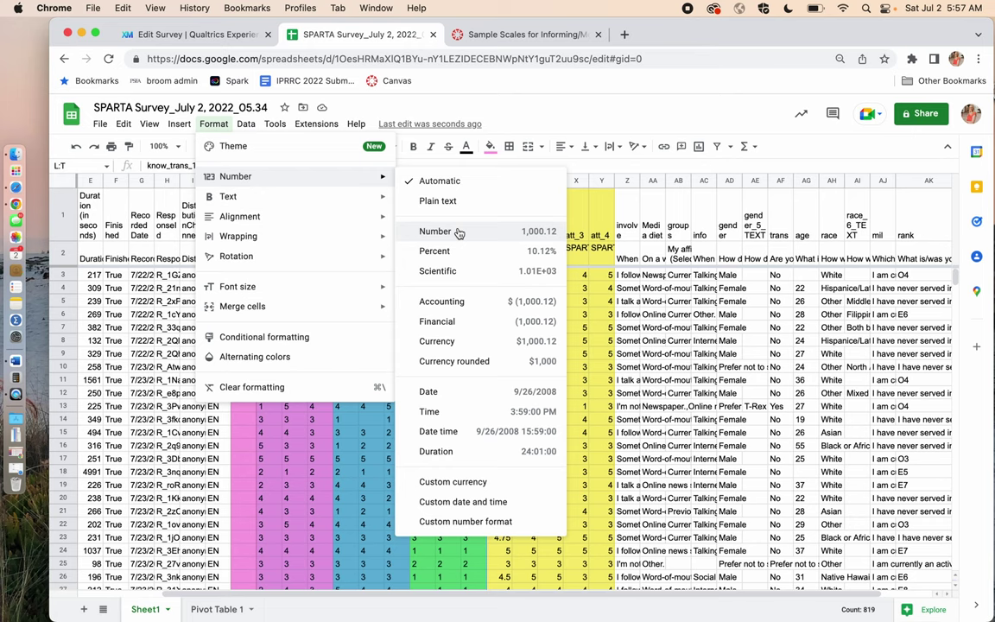
pyautogui.click(459, 233)
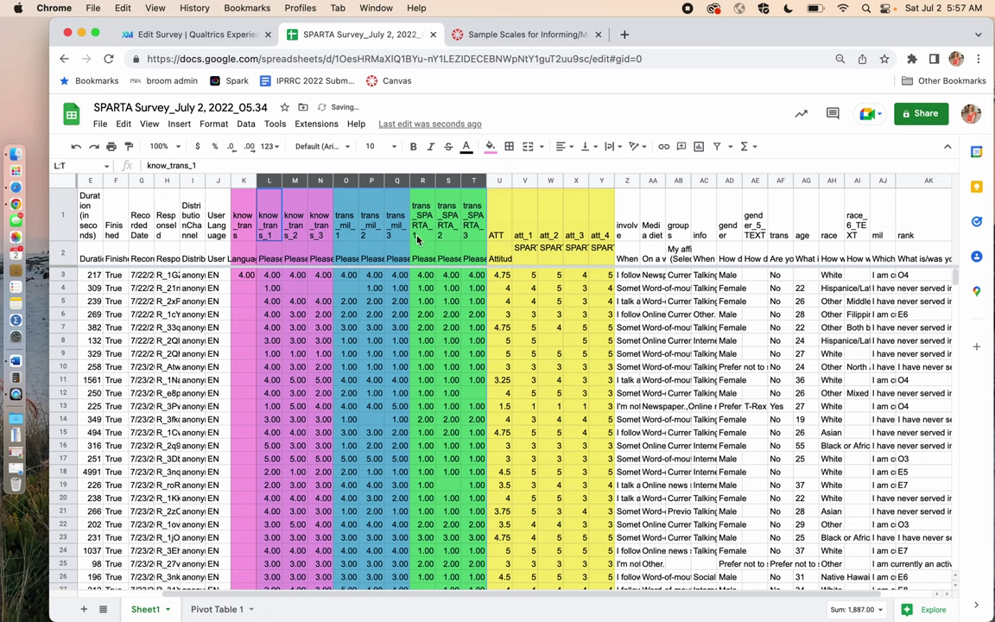
# - Fill the K3 average formula down the know_trans column to row 91
pyautogui.click(244, 274)
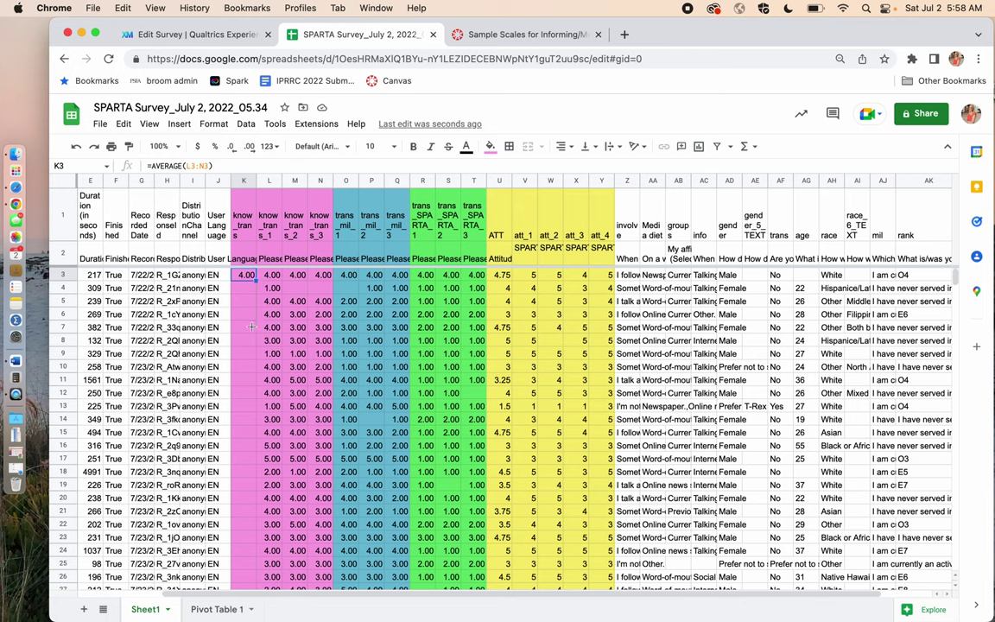
pyautogui.scroll(-1, 235, 544)
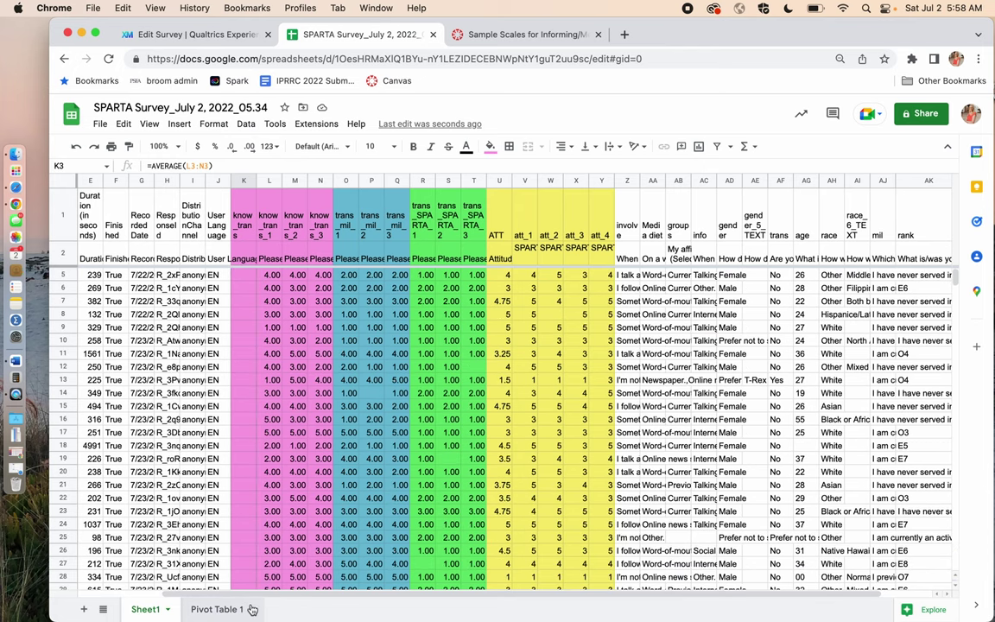
pyautogui.scroll(-9, 251, 609)
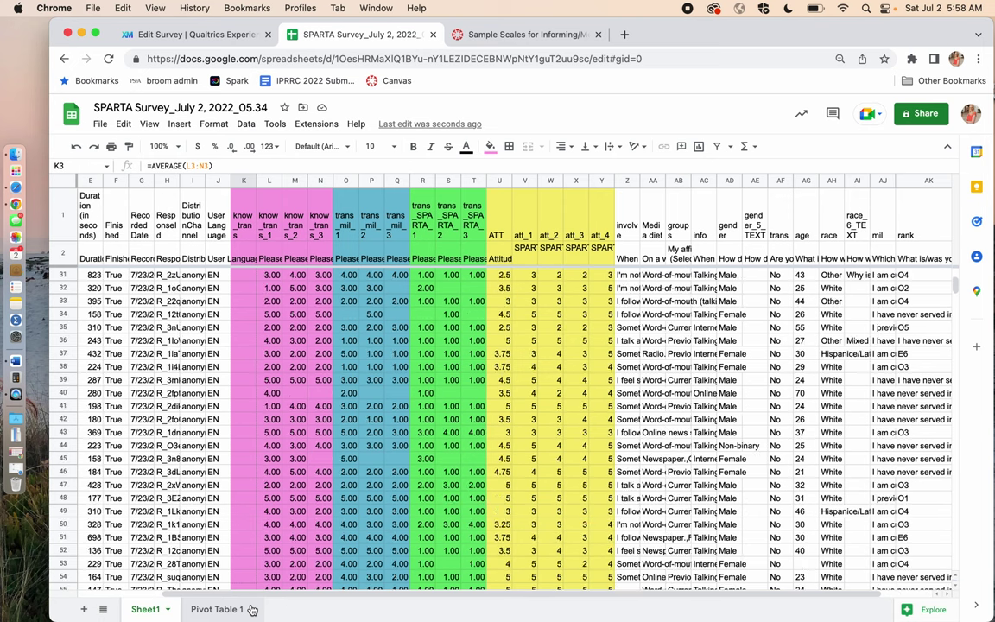
pyautogui.scroll(-7, 251, 608)
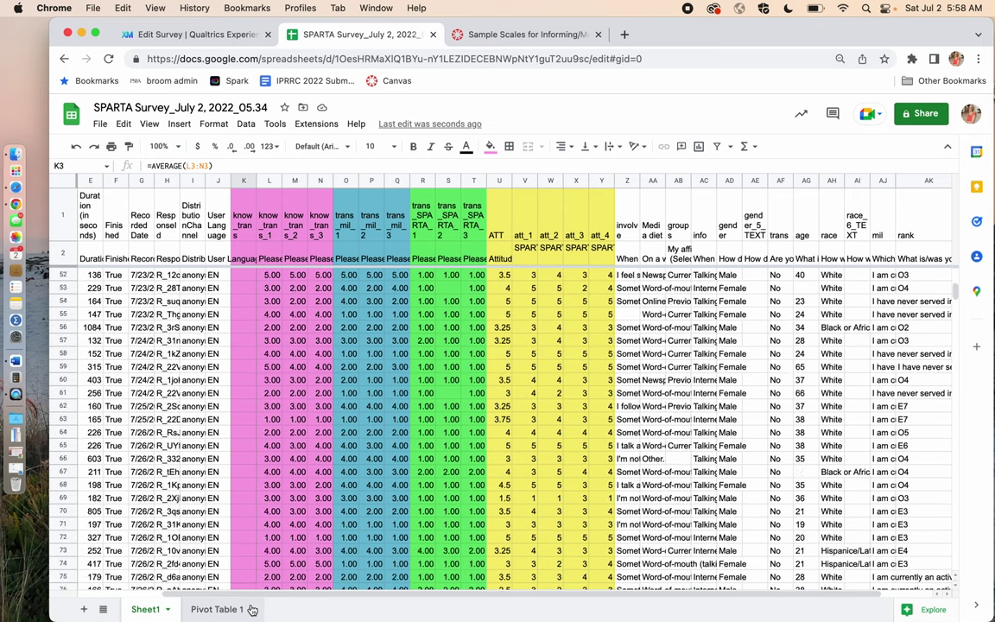
pyautogui.scroll(-7, 252, 609)
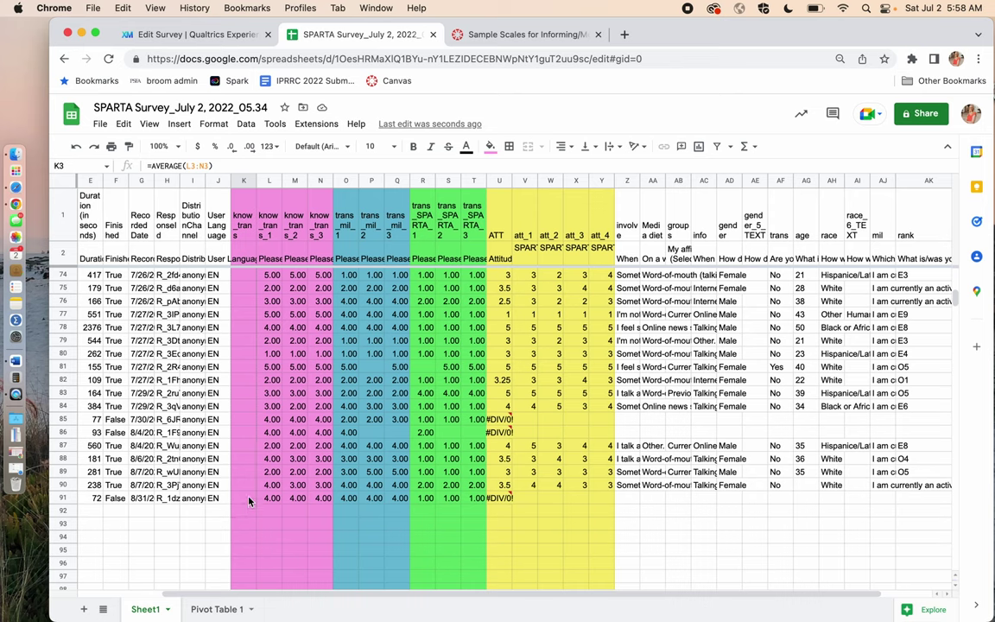
pyautogui.keyDown('shift'); pyautogui.click(248, 498); pyautogui.keyUp('shift')
pyautogui.hotkey('ctrl', 'd')
pyautogui.click(292, 511)
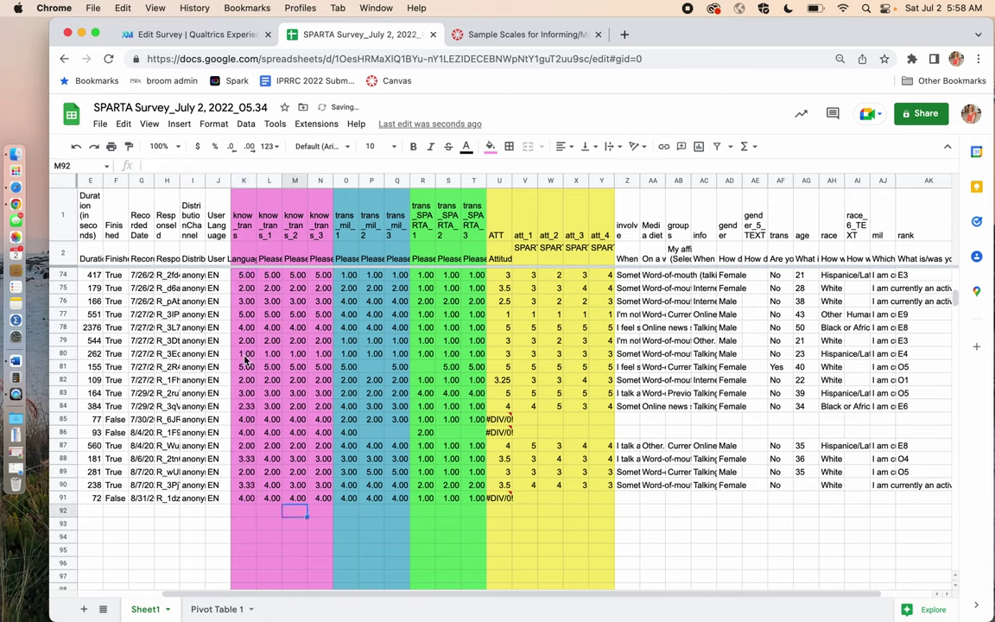
# - Enter Know Trans Index Score as the description of the know_trans column in K2
pyautogui.scroll(5, 243, 346)
pyautogui.scroll(15, 242, 346)
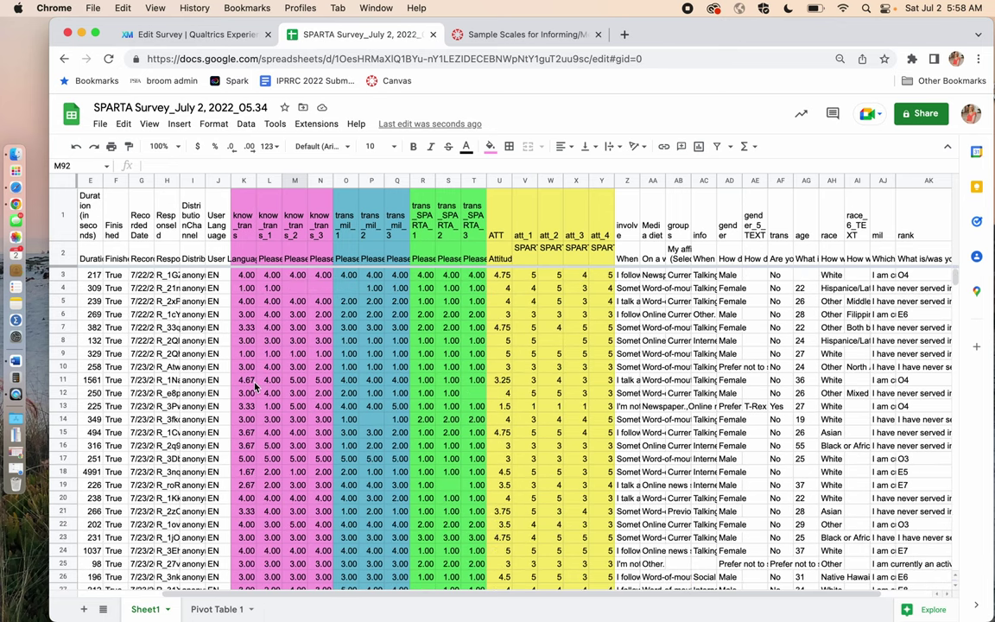
pyautogui.click(248, 257)
pyautogui.write('Know')
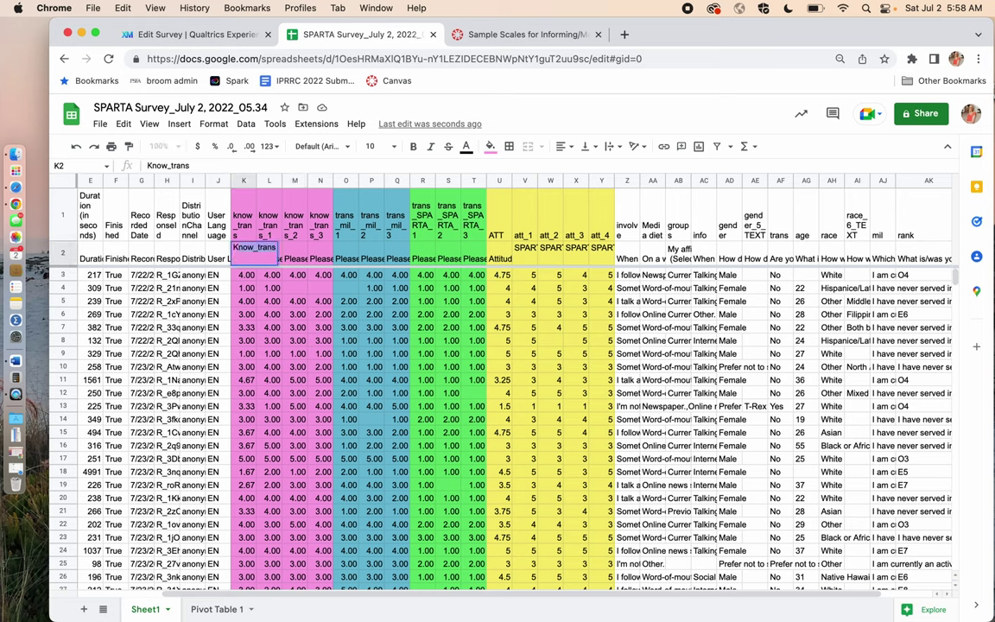
pyautogui.write(' Trans Index Score')
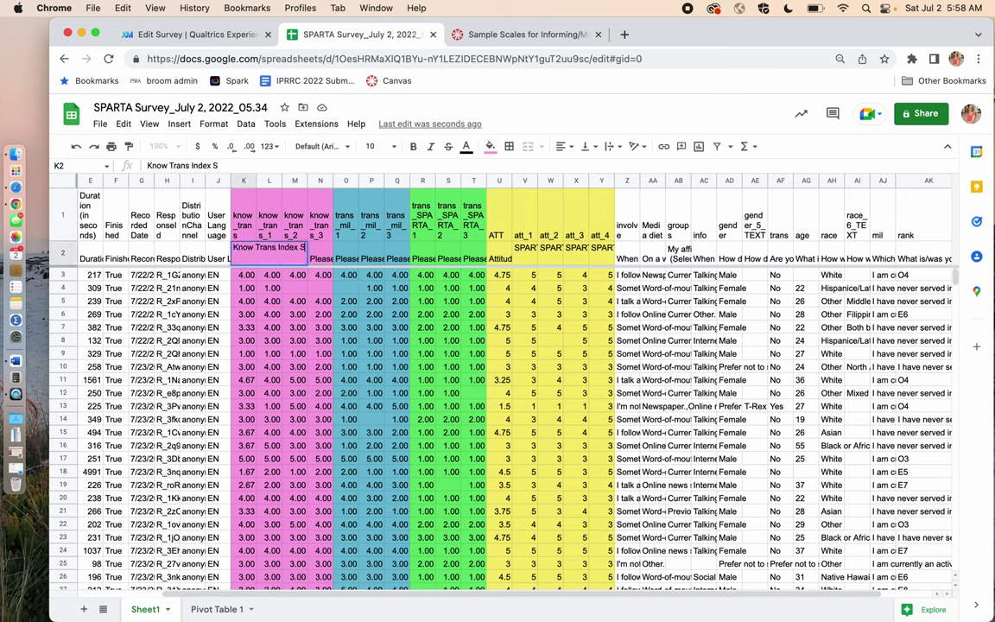
pyautogui.press('Return')
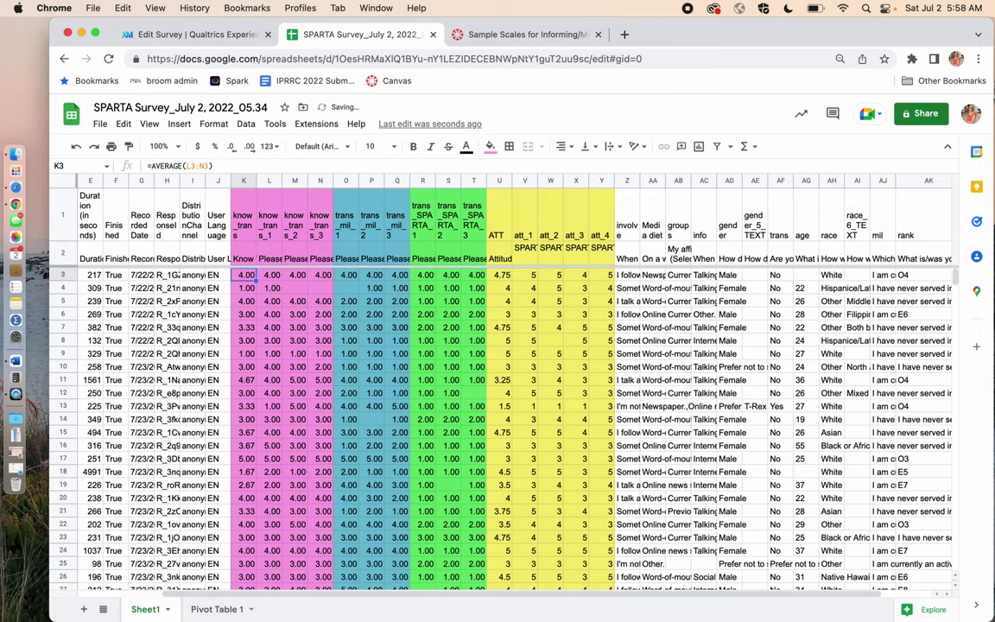
# - Check the know_trans question wording in the Qualtrics survey and change the K2 description to Knowledge of Rights of Trans People
pyautogui.click(192, 34)
pyautogui.scroll(20, 410, 391)
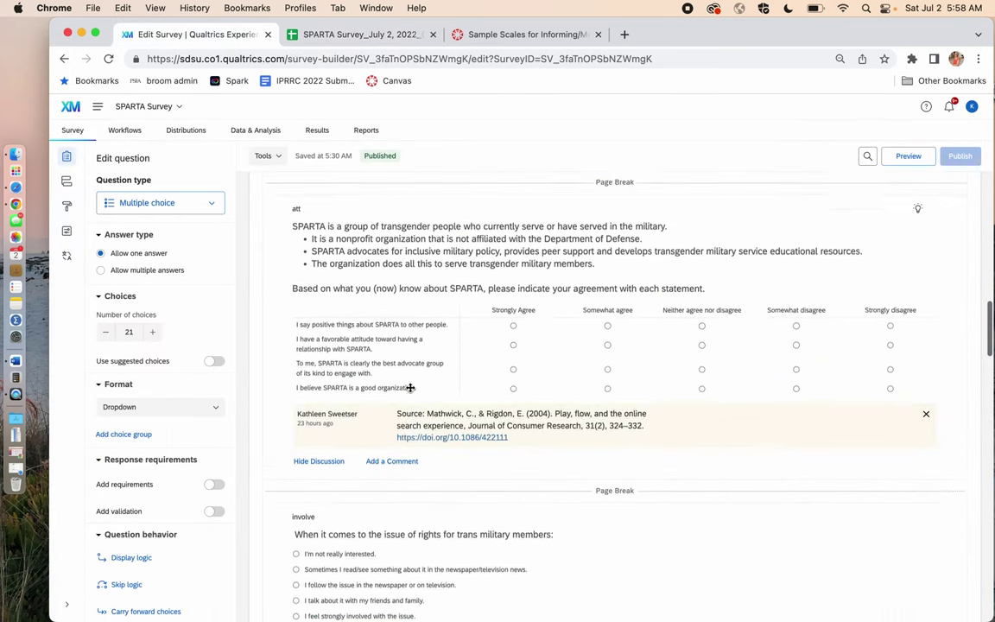
pyautogui.scroll(10, 410, 388)
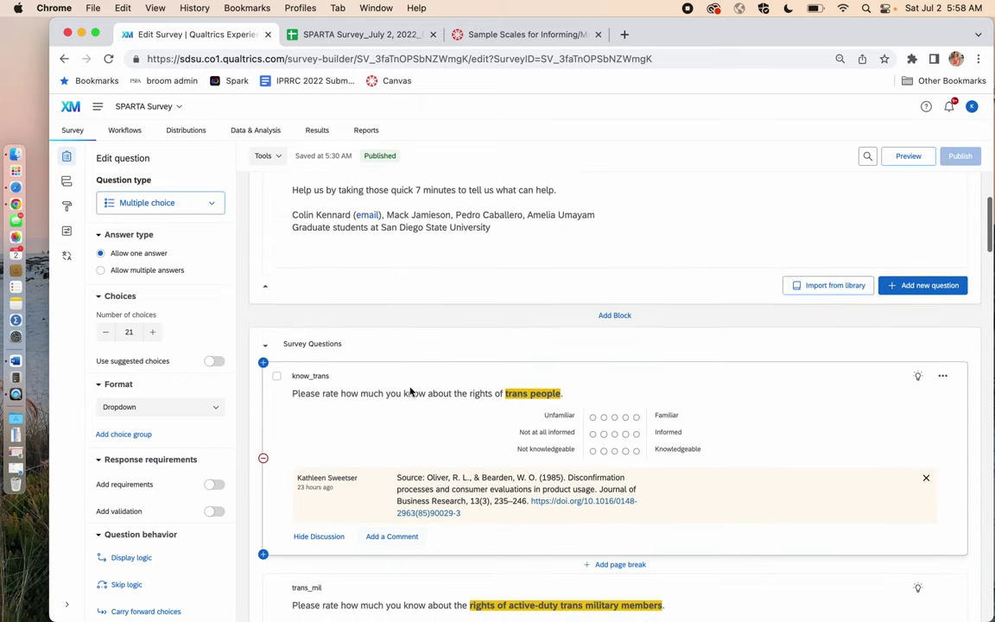
pyautogui.scroll(-2, 410, 388)
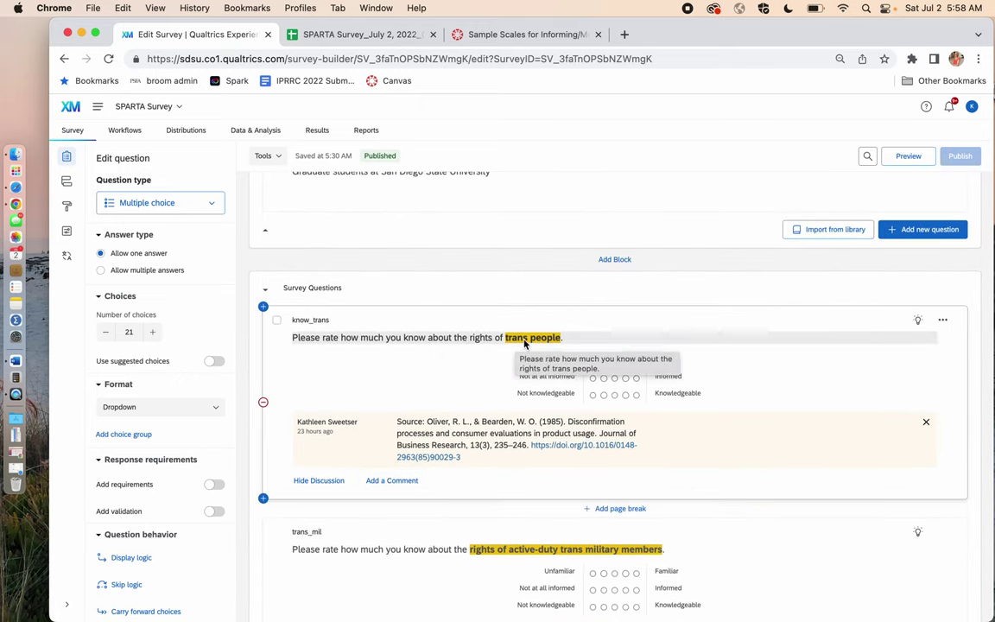
pyautogui.click(385, 38)
pyautogui.click(246, 256)
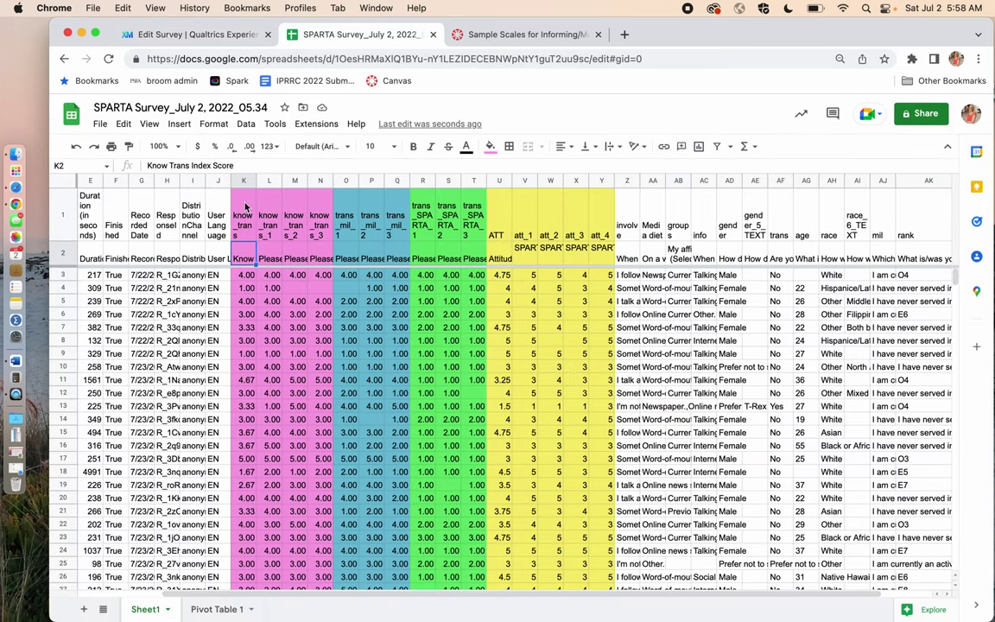
pyautogui.click(235, 165)
pyautogui.tripleClick(235, 165)
pyautogui.write('Knowledge')
pyautogui.write(' or')
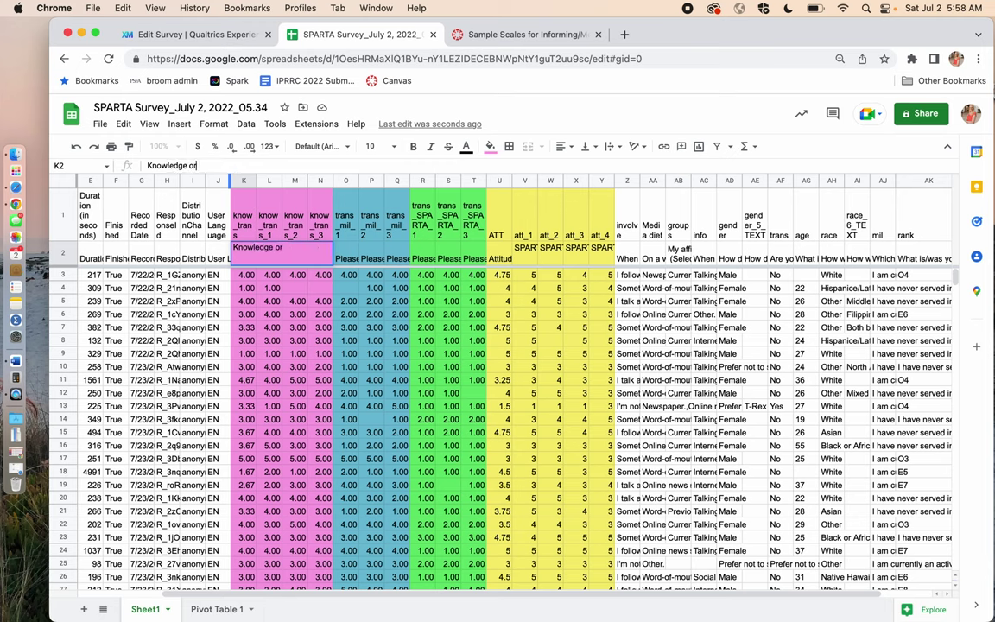
pyautogui.write(' Rights of Trans People')
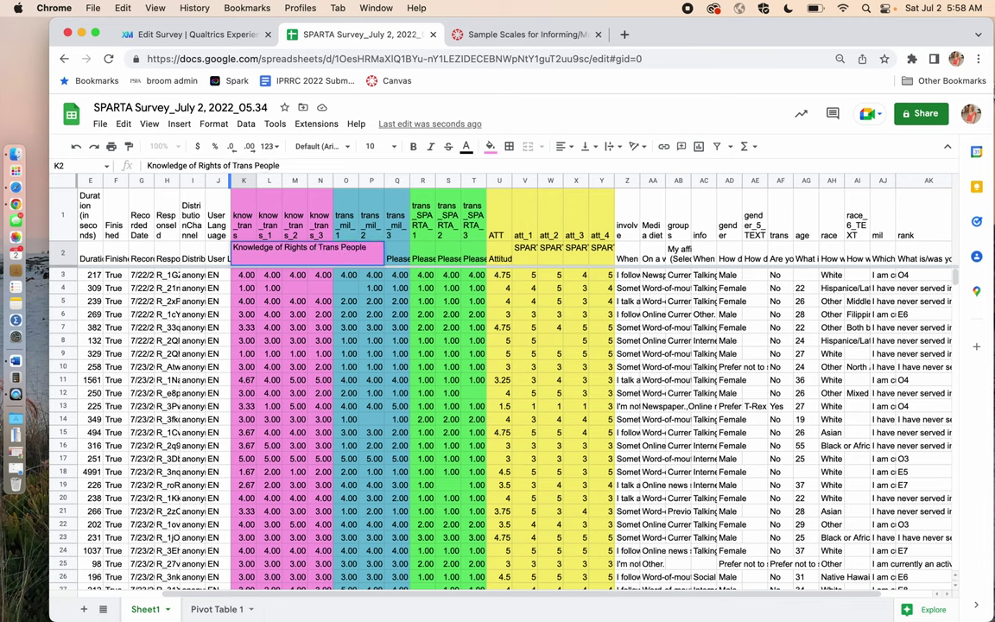
pyautogui.press('Return')
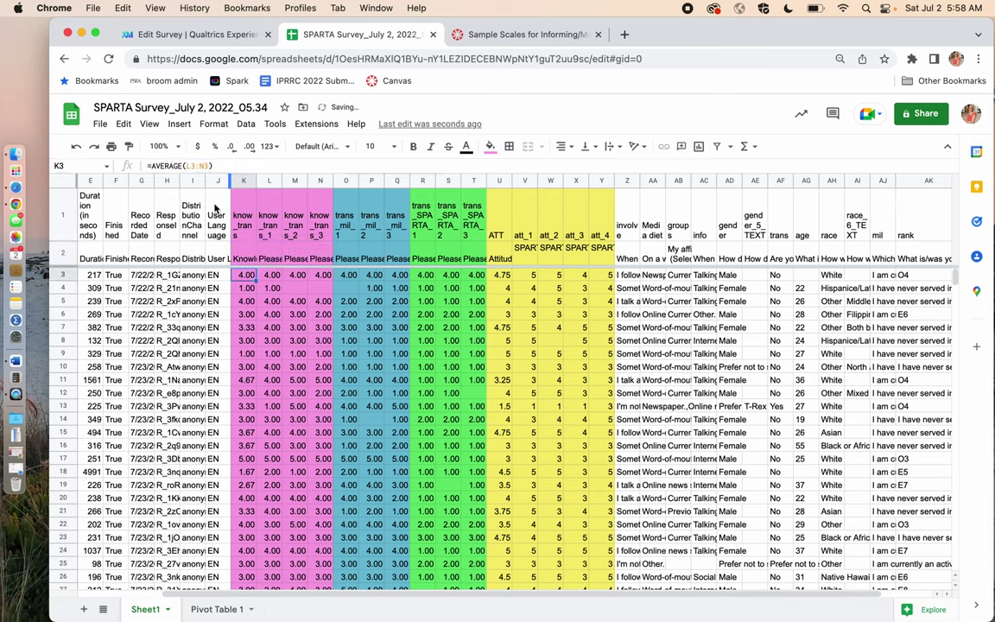
pyautogui.click(244, 252)
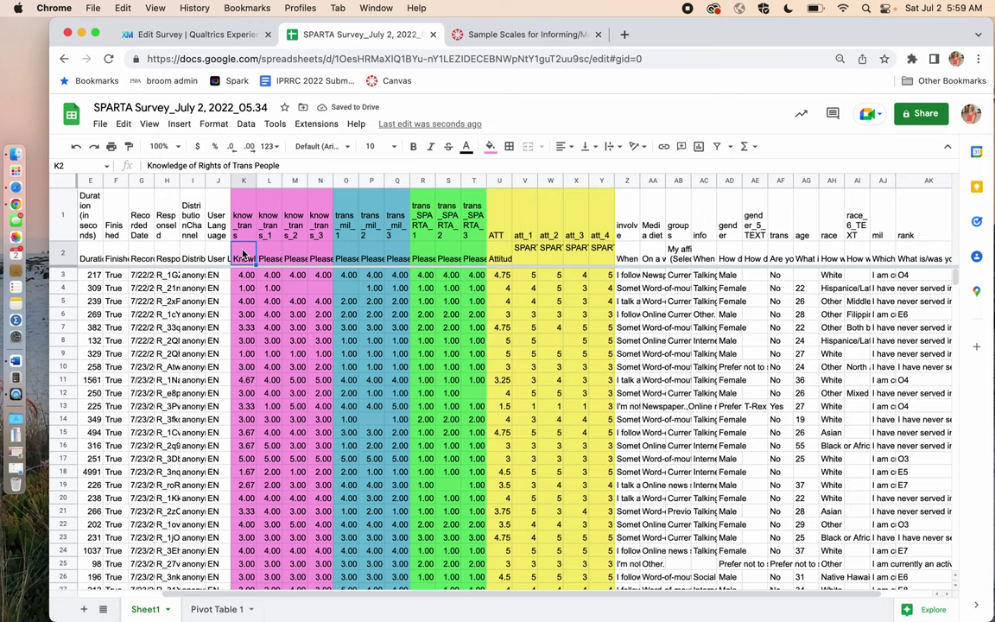
pyautogui.click(245, 223)
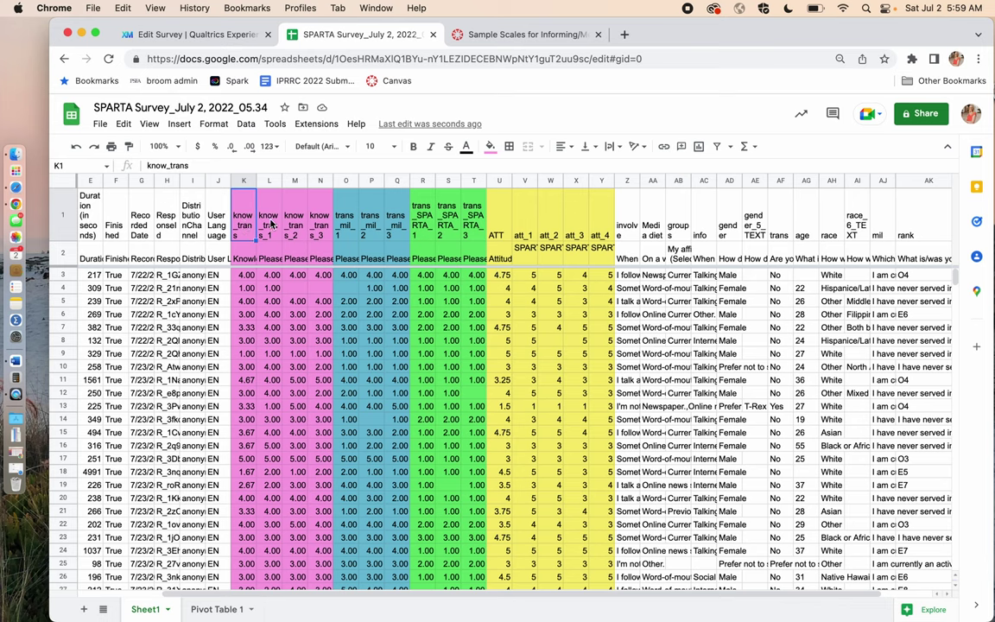
pyautogui.click(273, 223)
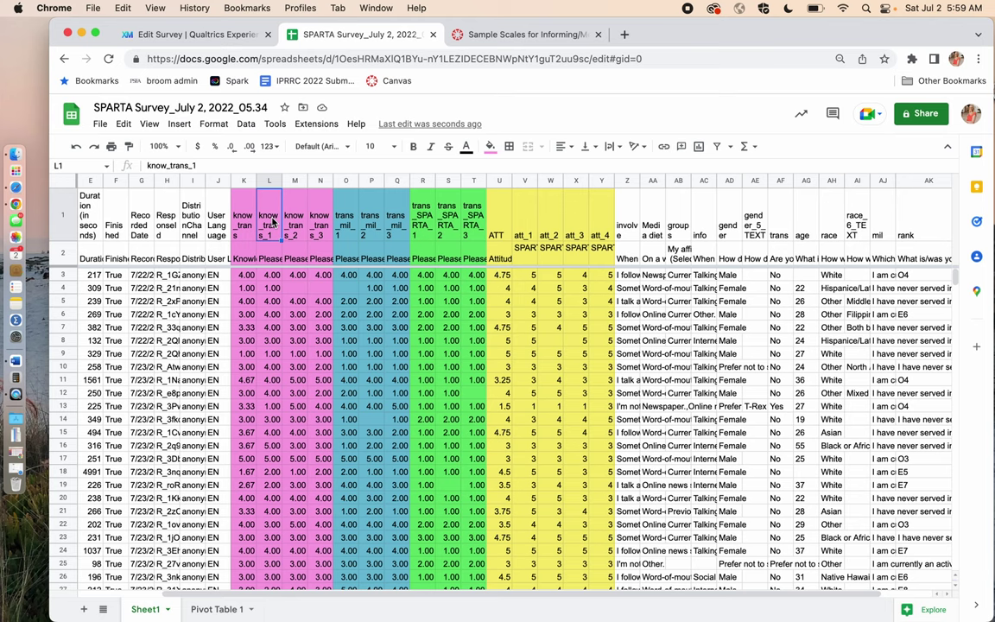
pyautogui.click(319, 222)
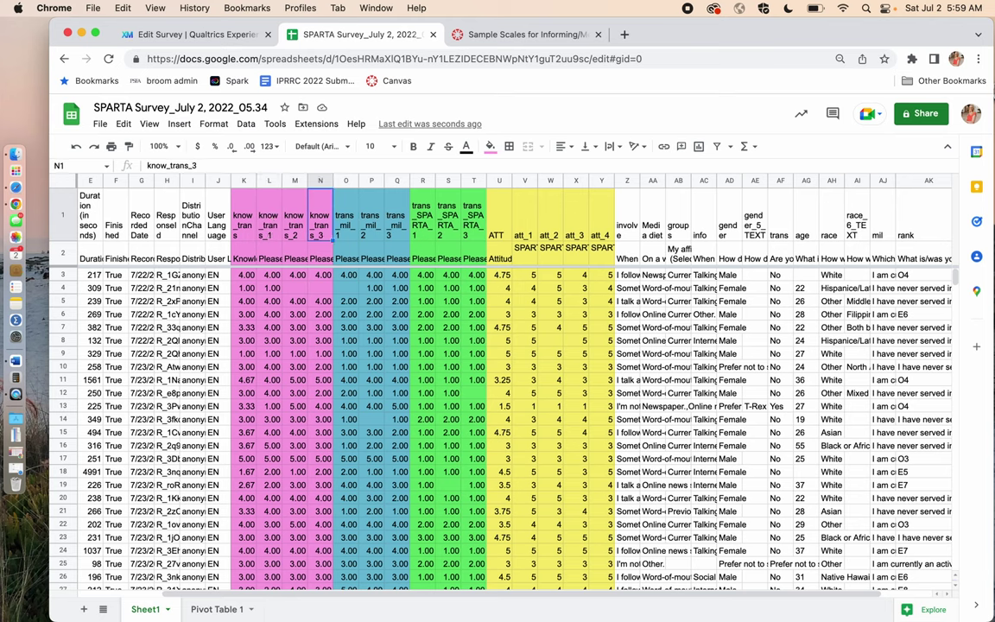
# - Add know_trans as a second value in Pivot Table 1, summarized by AVERAGE
pyautogui.click(216, 609)
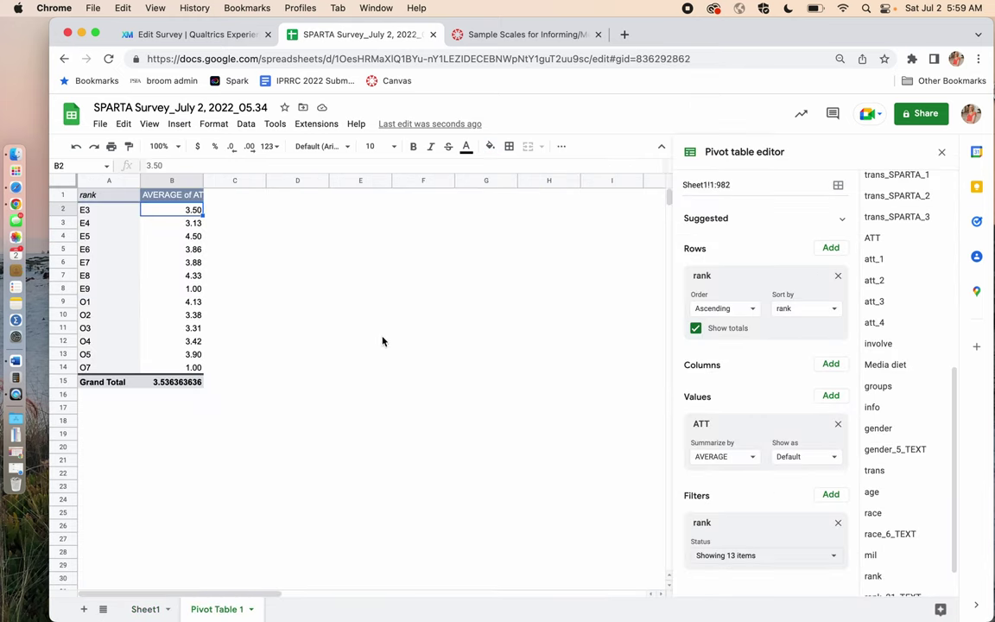
pyautogui.click(831, 397)
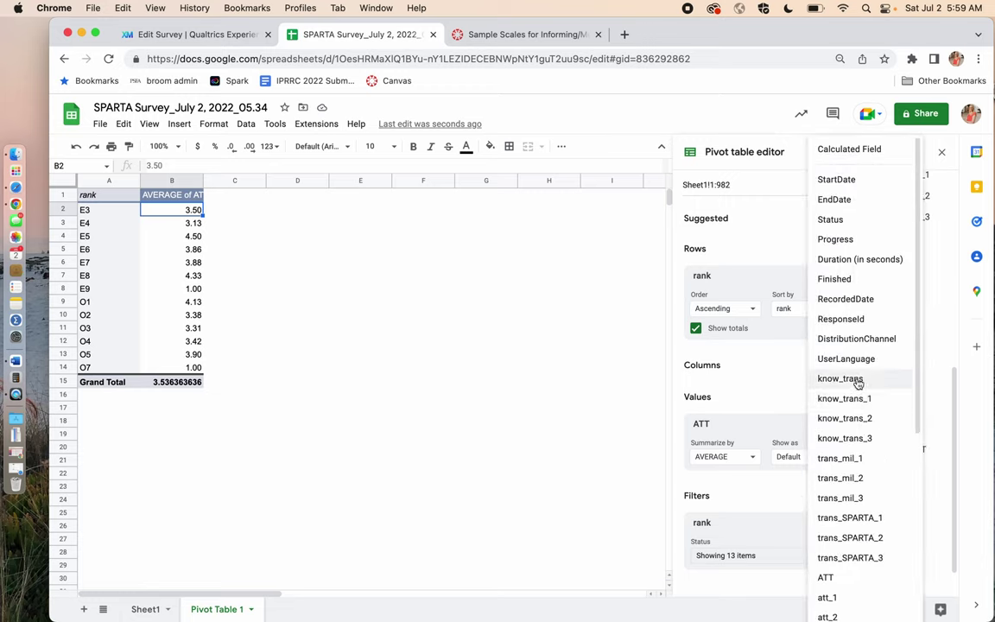
pyautogui.click(858, 381)
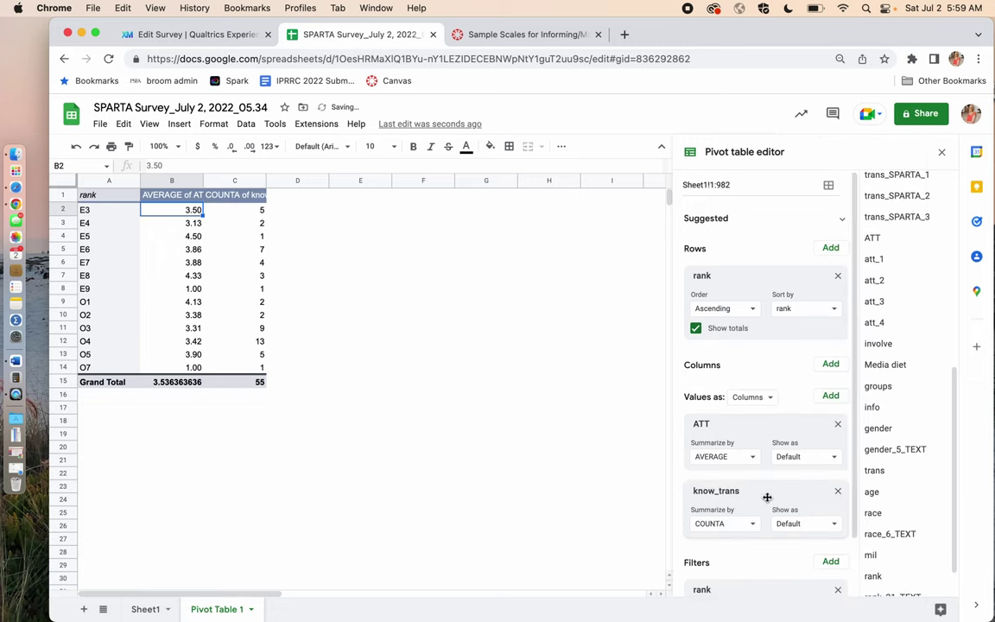
pyautogui.click(751, 525)
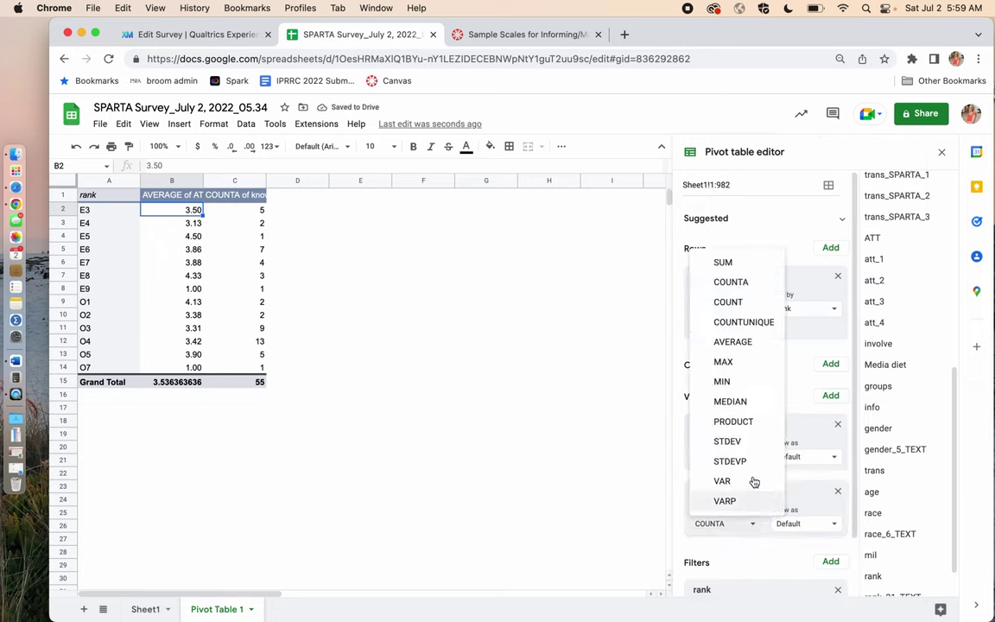
pyautogui.click(751, 342)
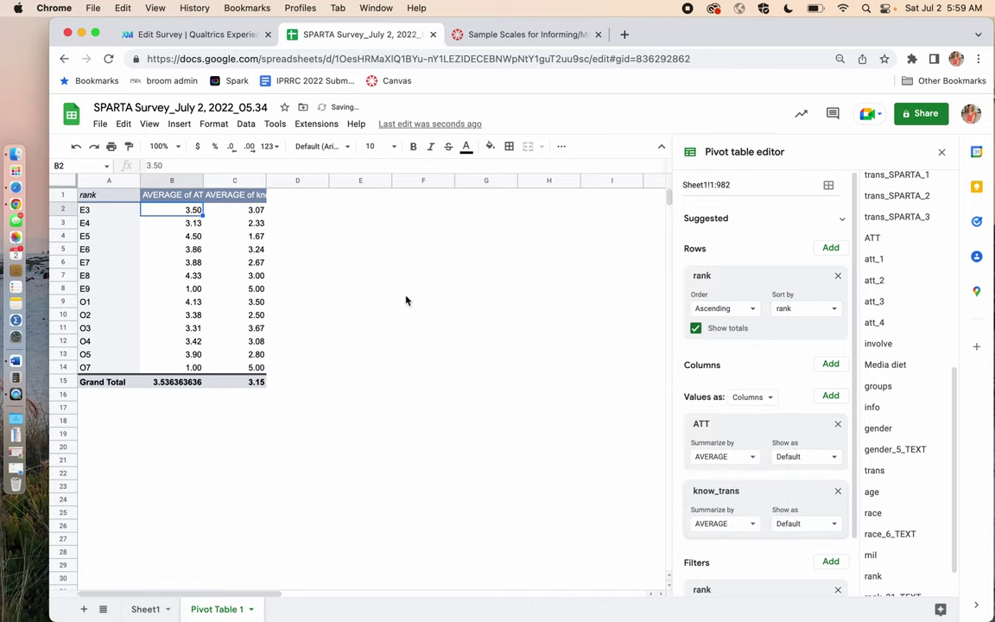
pyautogui.click(302, 250)
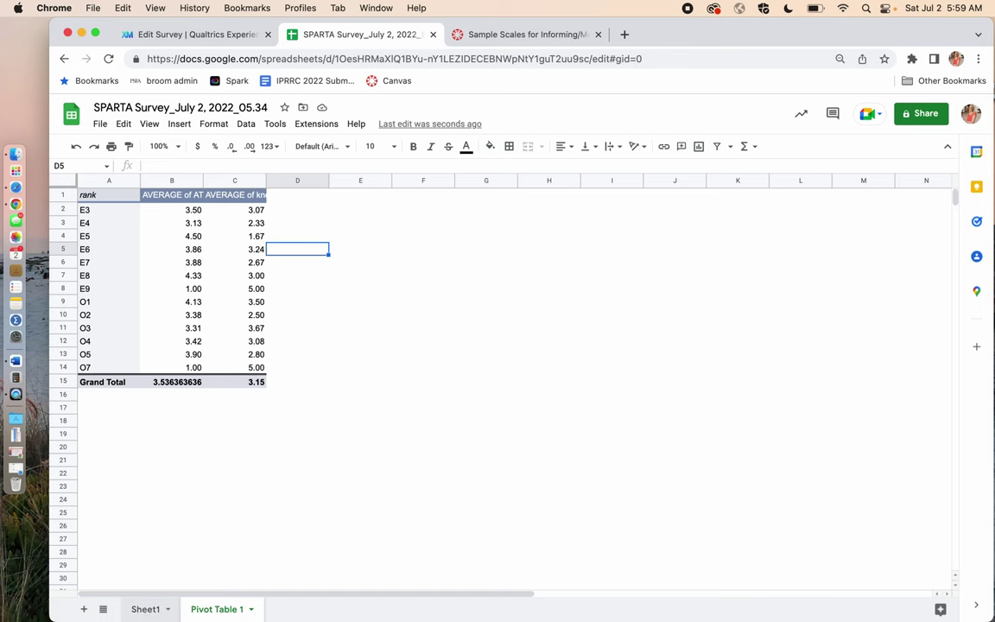
# - Examine the know_trans_1 and know_trans columns and the demographic columns through branch in Sheet1
pyautogui.click(143, 608)
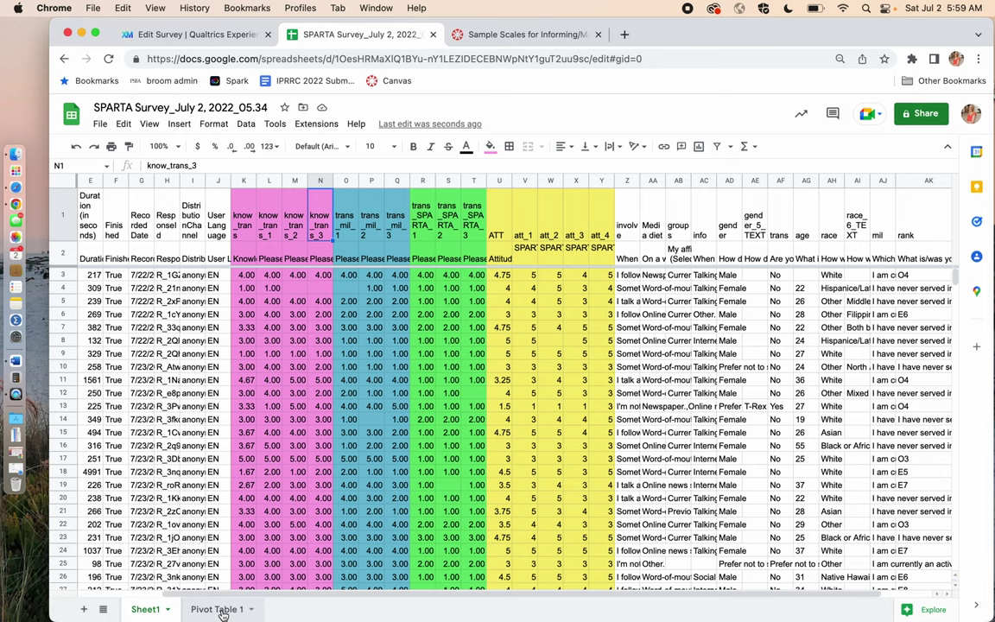
pyautogui.click(265, 180)
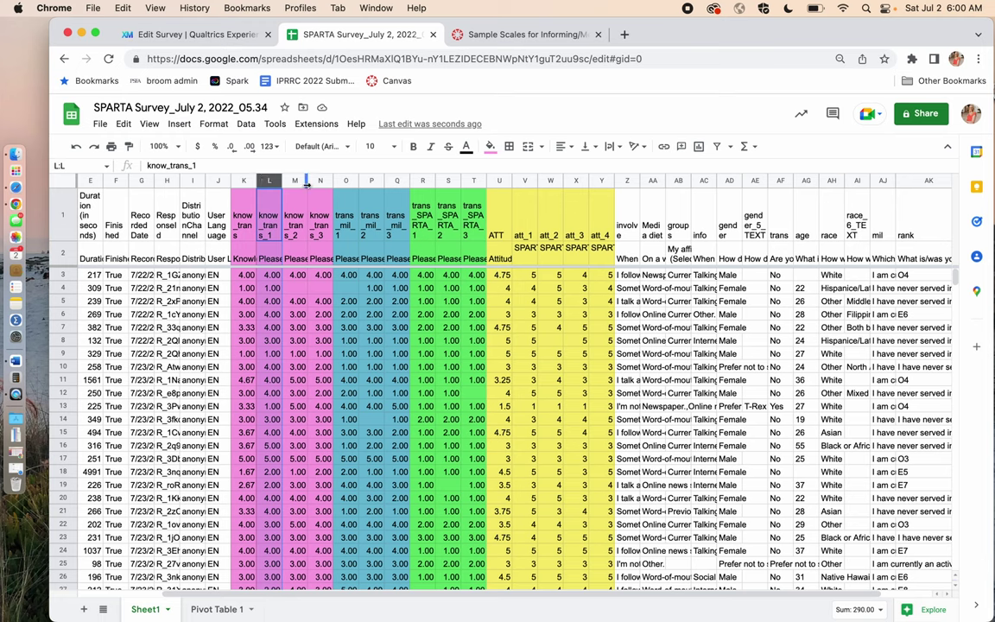
pyautogui.click(244, 180)
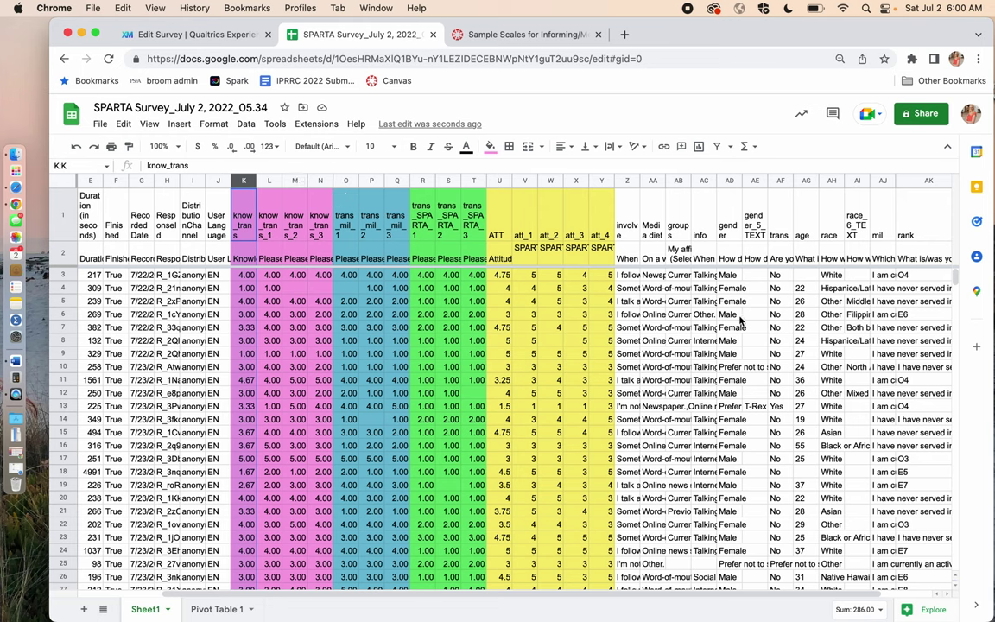
pyautogui.hscroll(2, 733, 290)
pyautogui.hscroll(1, 811, 320)
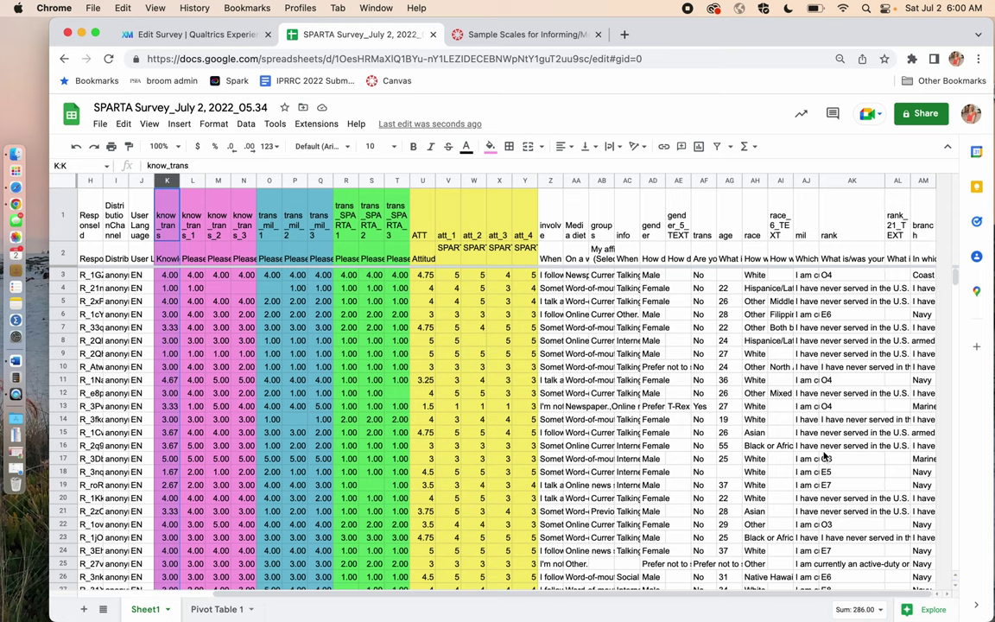
# - Switch to the Qualtrics survey and review the questions from involve through groups and info to gender
pyautogui.click(180, 34)
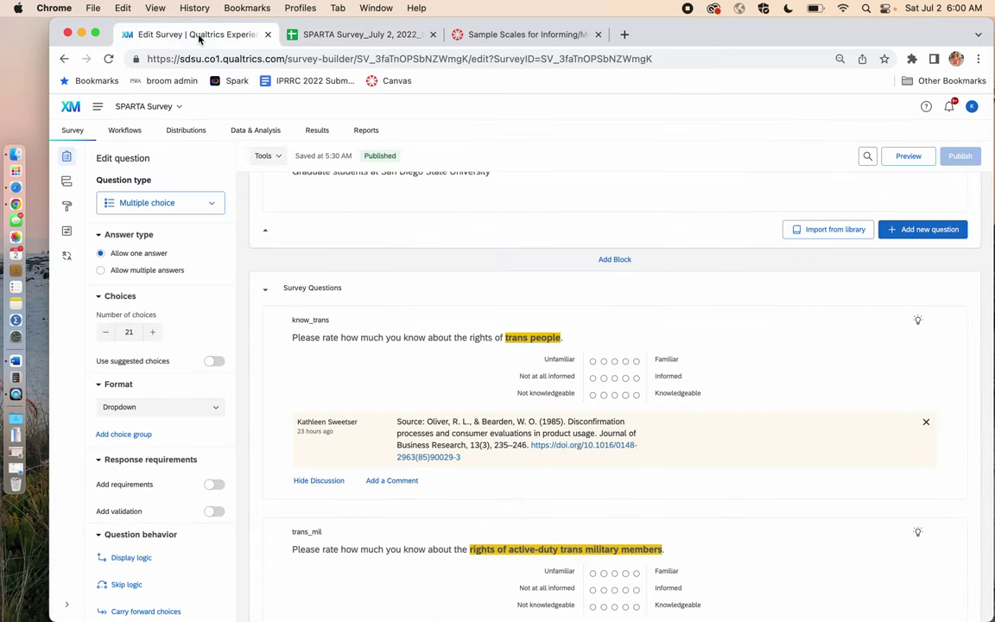
pyautogui.scroll(-15, 406, 382)
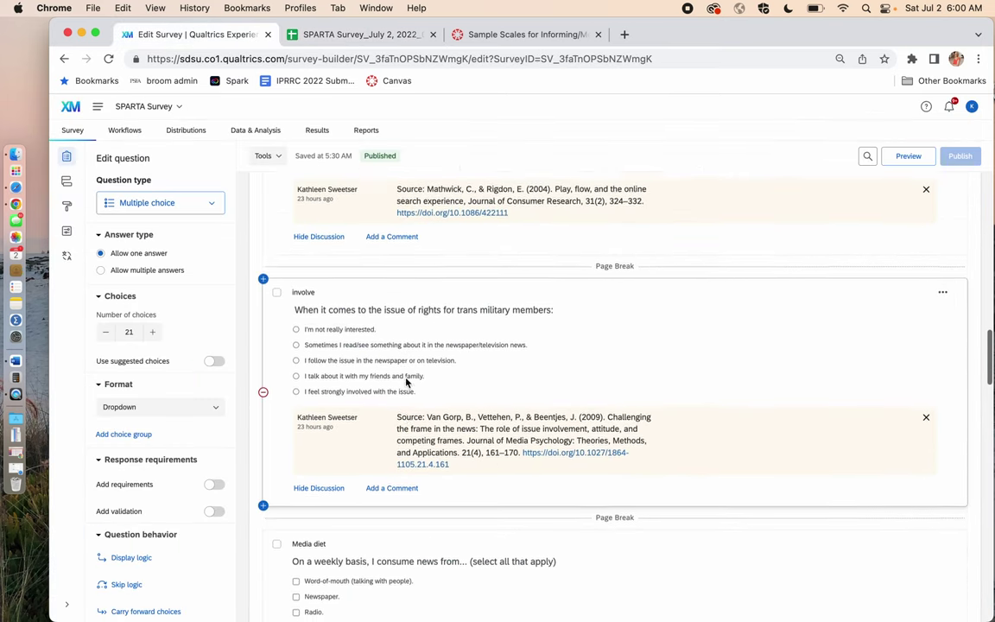
pyautogui.scroll(-6, 406, 383)
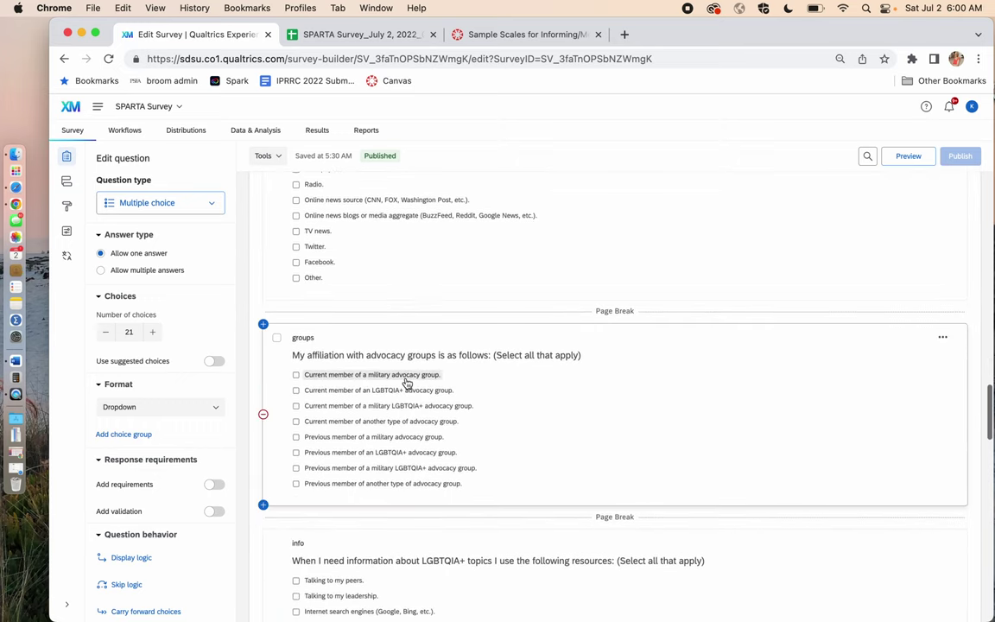
pyautogui.scroll(-3, 504, 410)
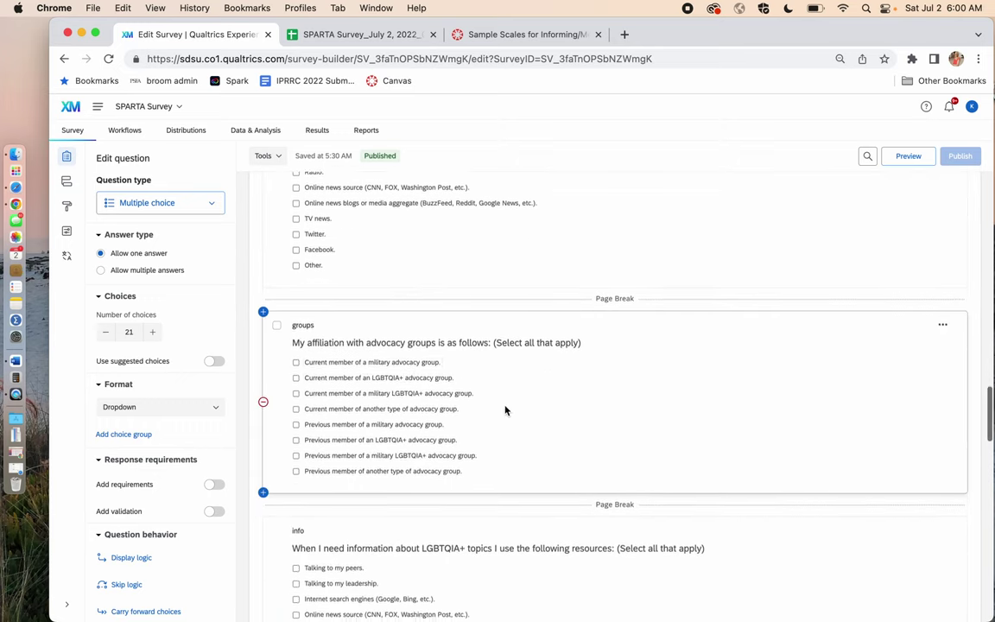
pyautogui.scroll(-2, 505, 410)
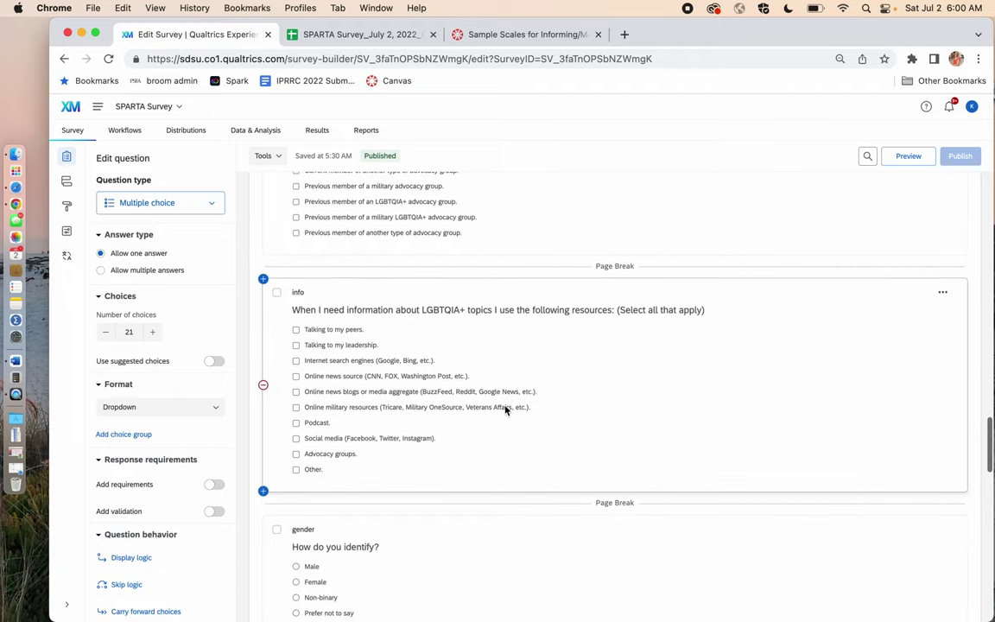
pyautogui.scroll(-2, 505, 410)
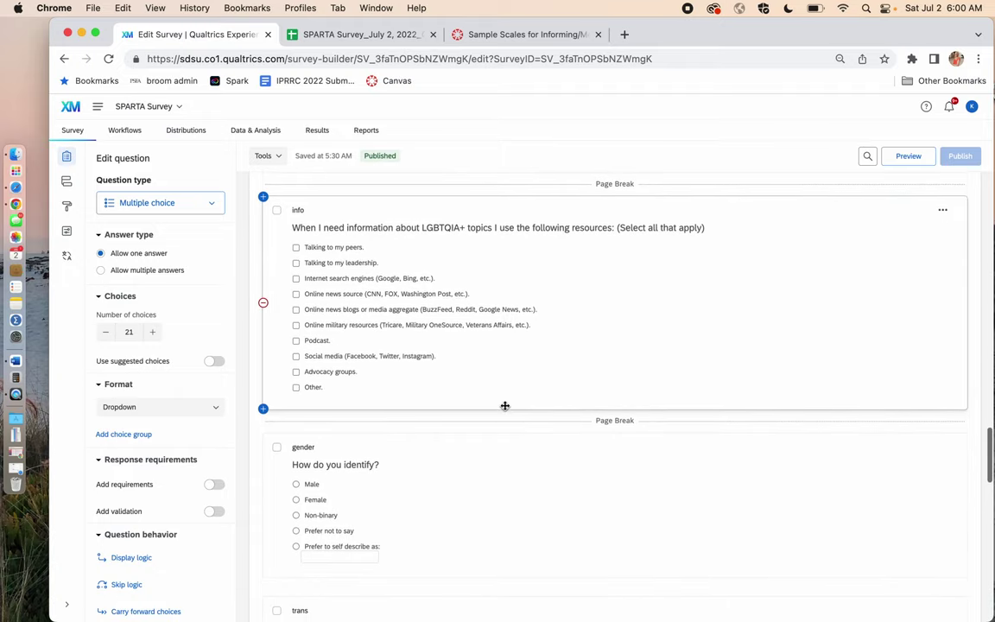
# - Return to Google Sheets and compare the averages by rank in Pivot Table 1 with the response data in Sheet1
pyautogui.click(373, 36)
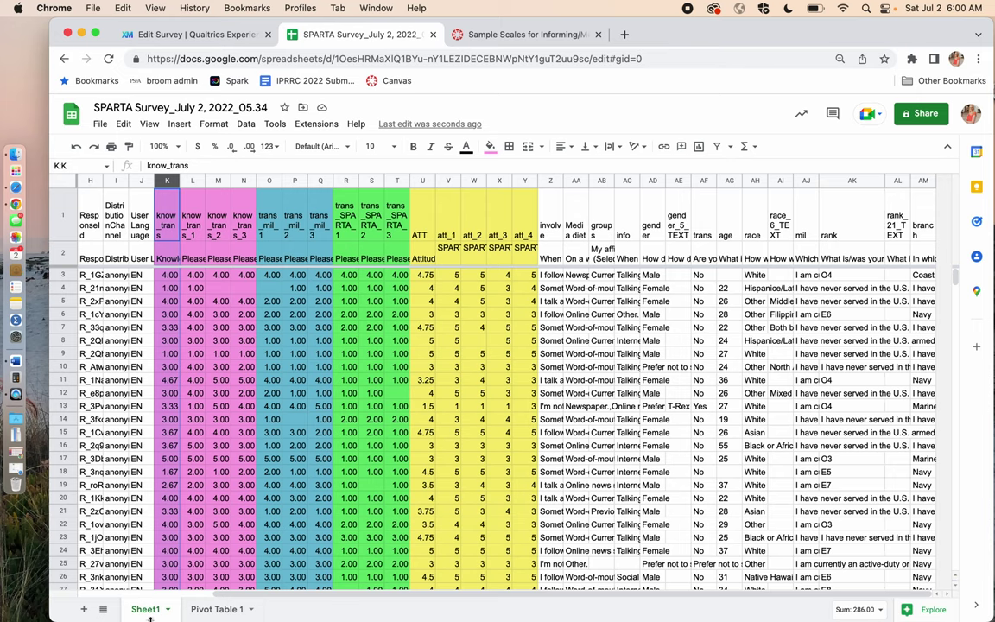
pyautogui.click(220, 610)
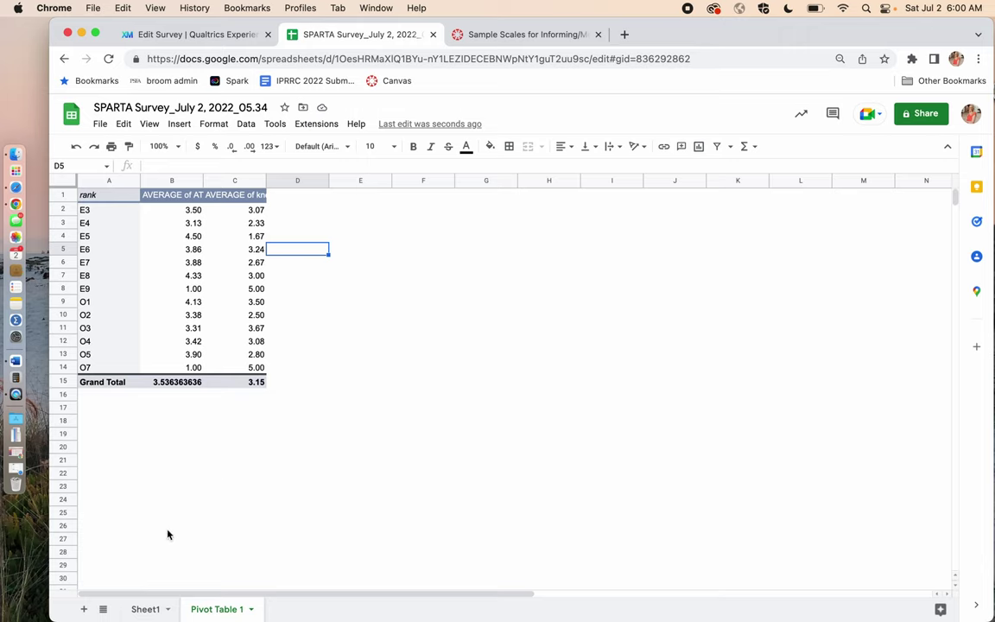
pyautogui.click(145, 609)
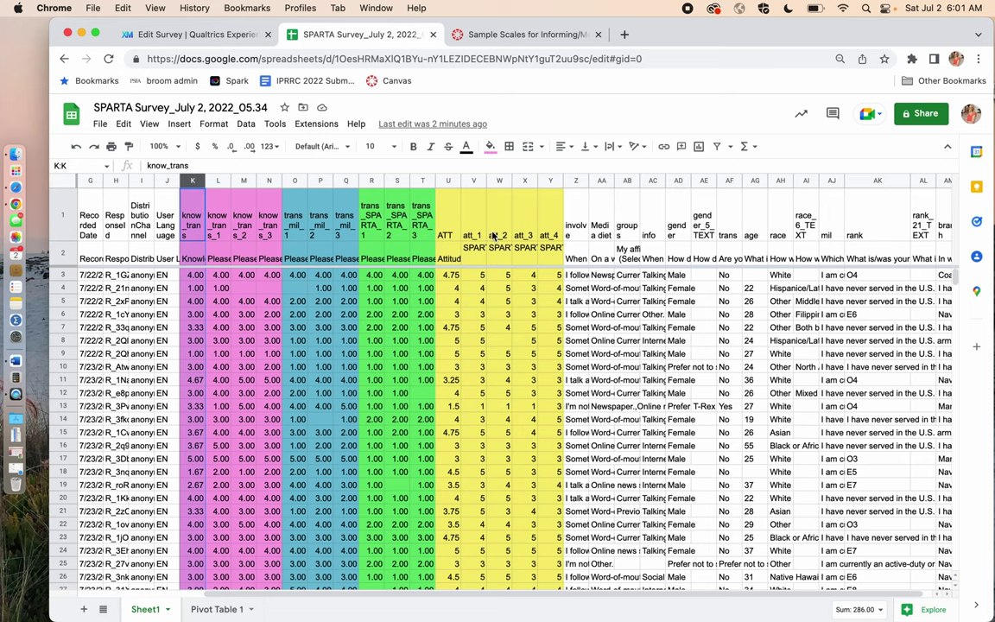
pyautogui.click(245, 291)
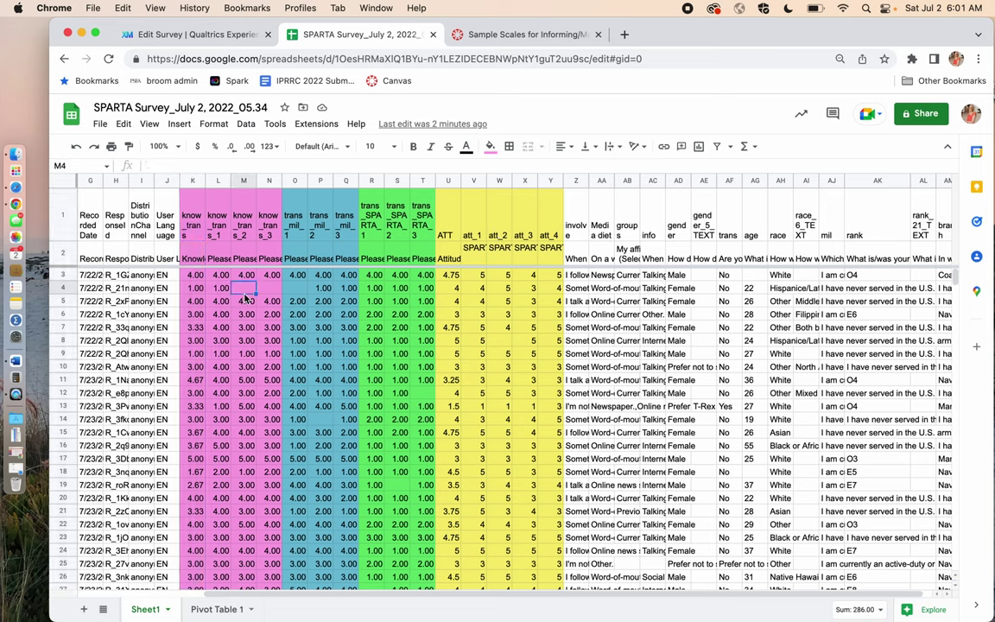